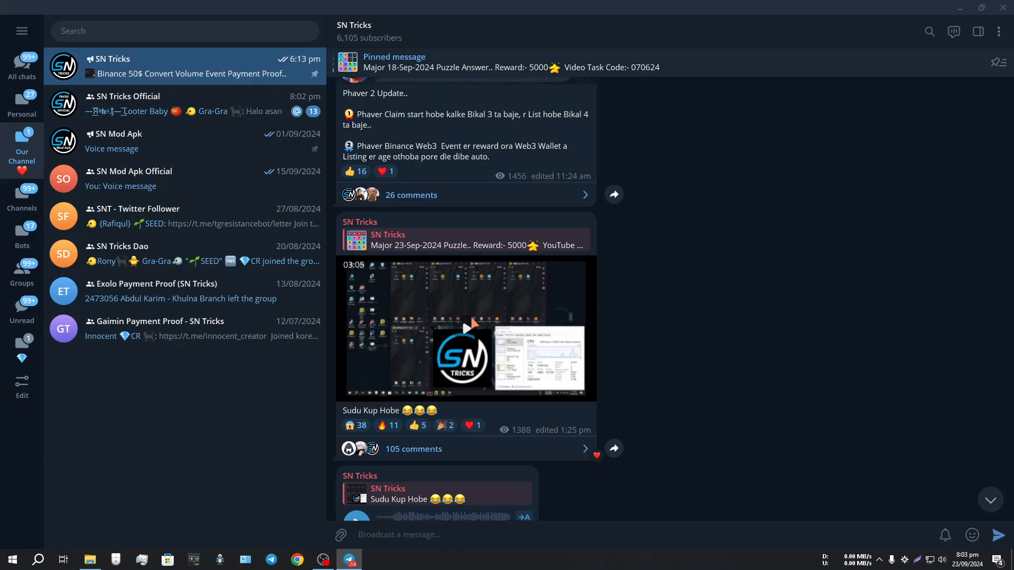
Minimize the SN Tricks channel, view the Telegram shortcuts in the desktop's TeleGram folder, and close the folder
{"action": "scroll", "coordinate": [495, 361], "scroll_direction": "up", "scroll_amount": 2}
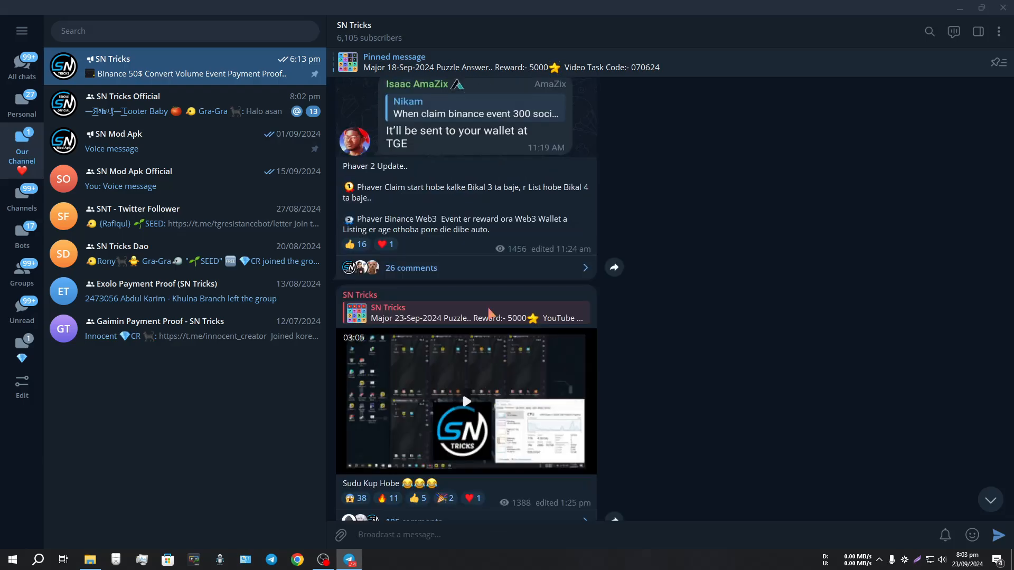
{"action": "scroll", "coordinate": [492, 313], "scroll_direction": "down", "scroll_amount": 2}
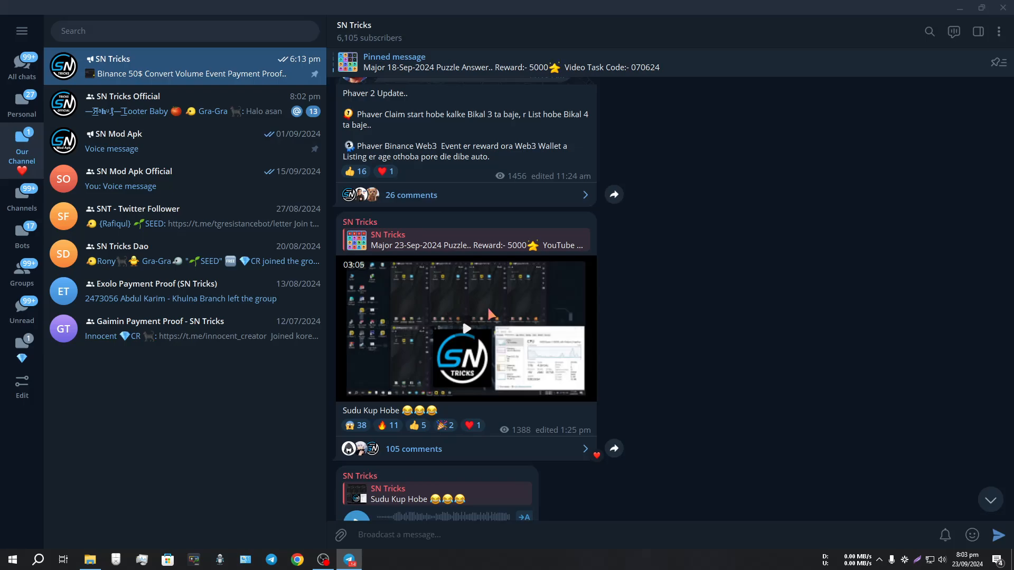
{"action": "left_click", "coordinate": [960, 8]}
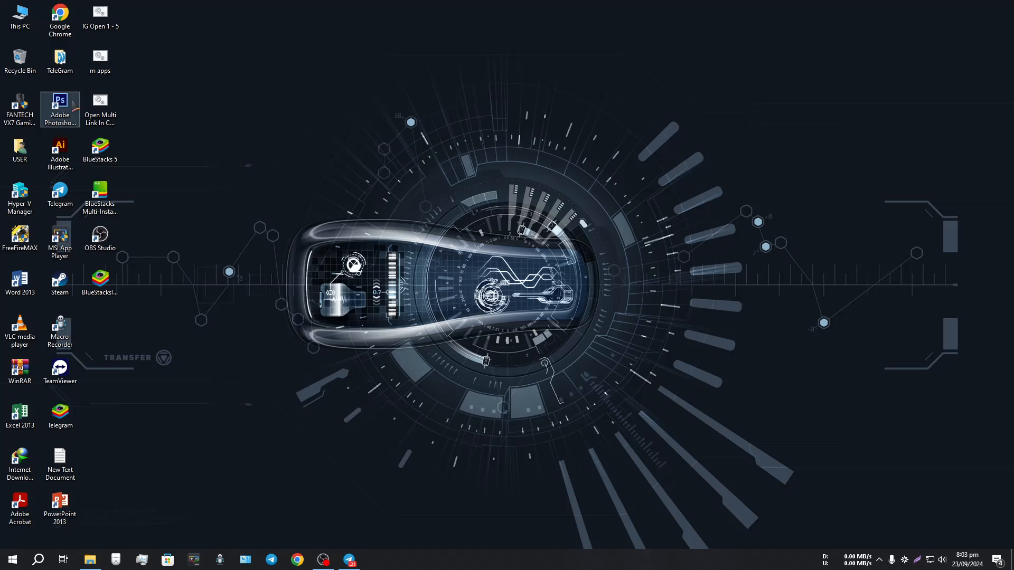
{"action": "double_click", "coordinate": [60, 58]}
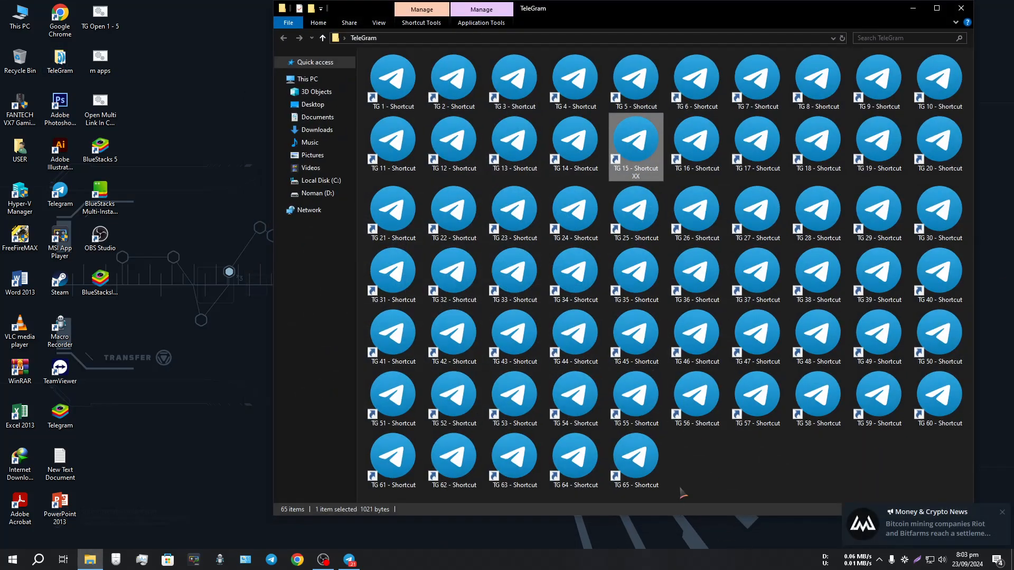
{"action": "left_click", "coordinate": [682, 490]}
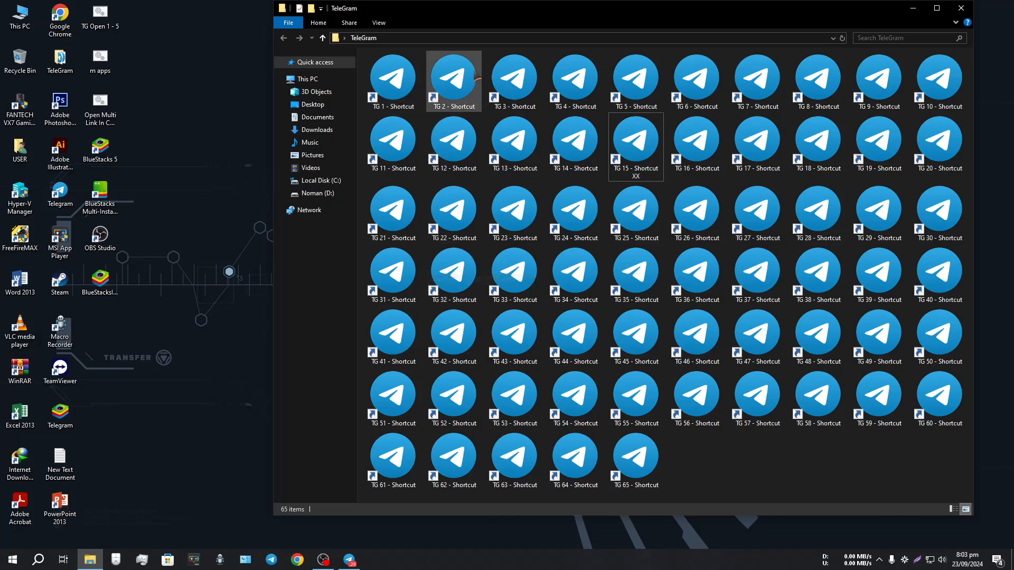
{"action": "left_click", "coordinate": [469, 80]}
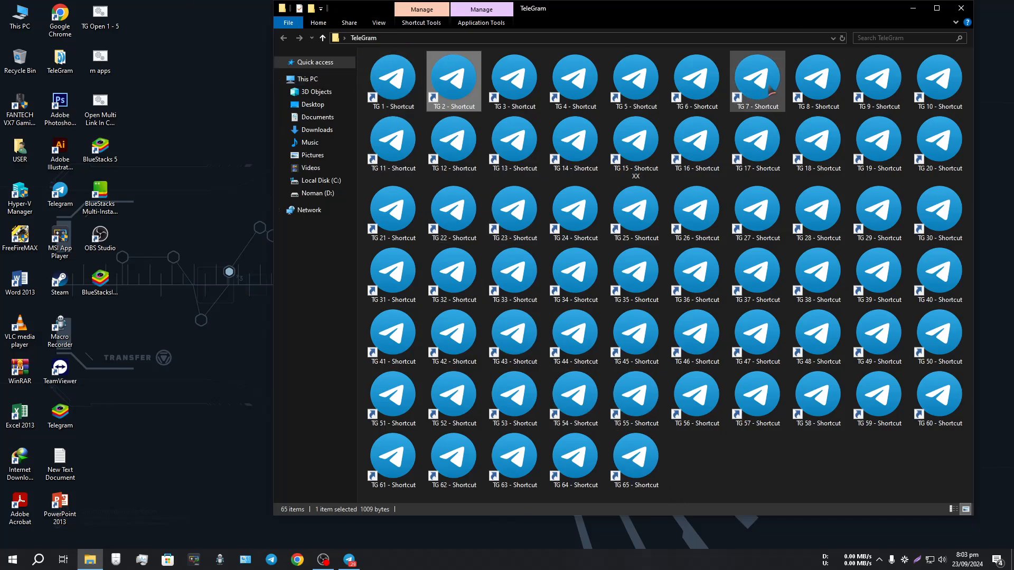
{"action": "left_click", "coordinate": [961, 8]}
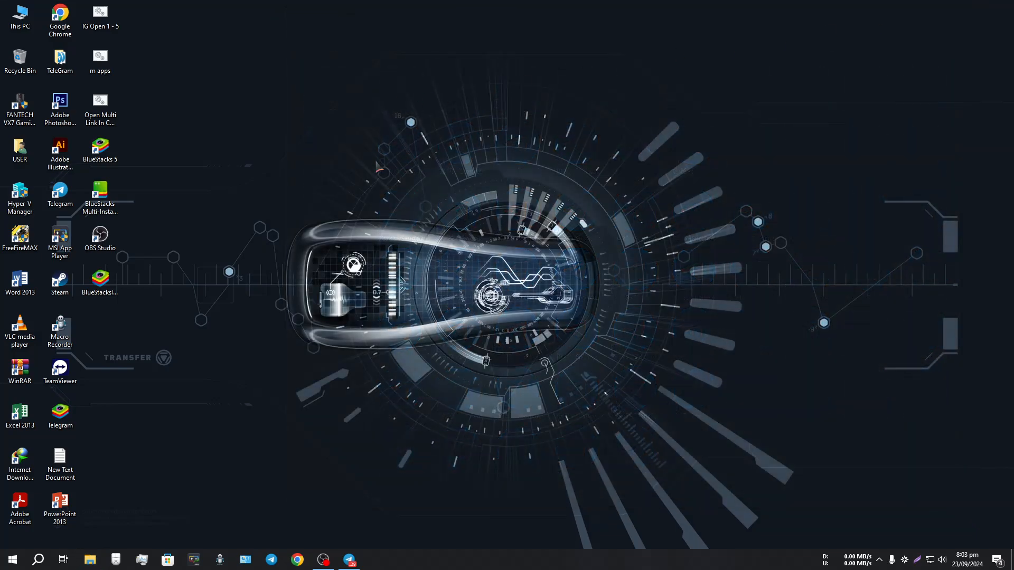
{"action": "left_click_drag", "start_coordinate": [205, 42], "coordinate": [356, 213]}
{"action": "left_click_drag", "start_coordinate": [365, 61], "coordinate": [523, 274]}
{"action": "left_click_drag", "start_coordinate": [527, 65], "coordinate": [678, 291]}
{"action": "left_click_drag", "start_coordinate": [707, 77], "coordinate": [930, 361]}
{"action": "left_click_drag", "start_coordinate": [198, 45], "coordinate": [350, 344]}
Play part of the "Sudu Kup Hobe" video in the SN Tricks channel, look over the posts below it, and return to the desktop
{"action": "left_click", "coordinate": [349, 560]}
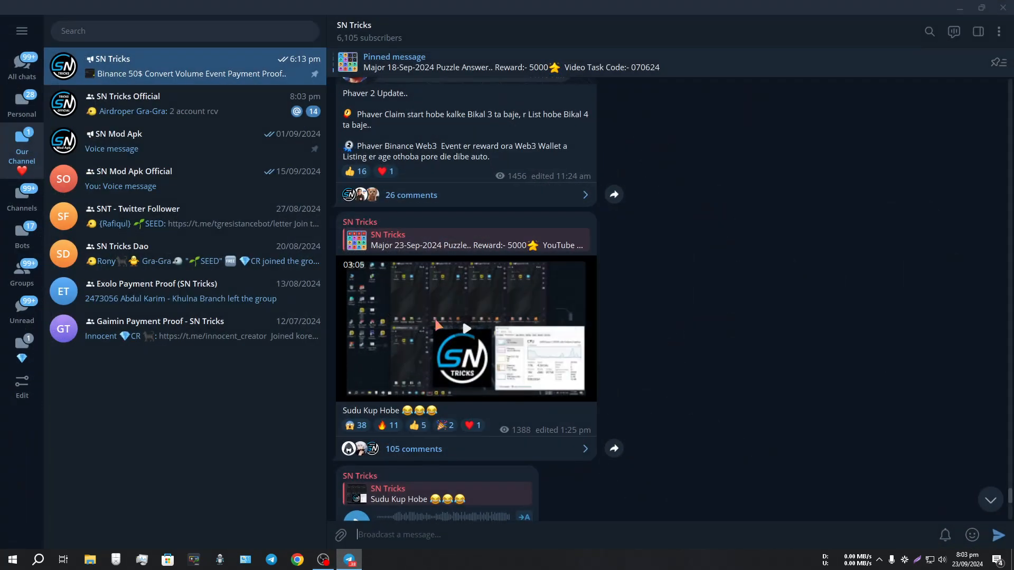
{"action": "left_click", "coordinate": [464, 352]}
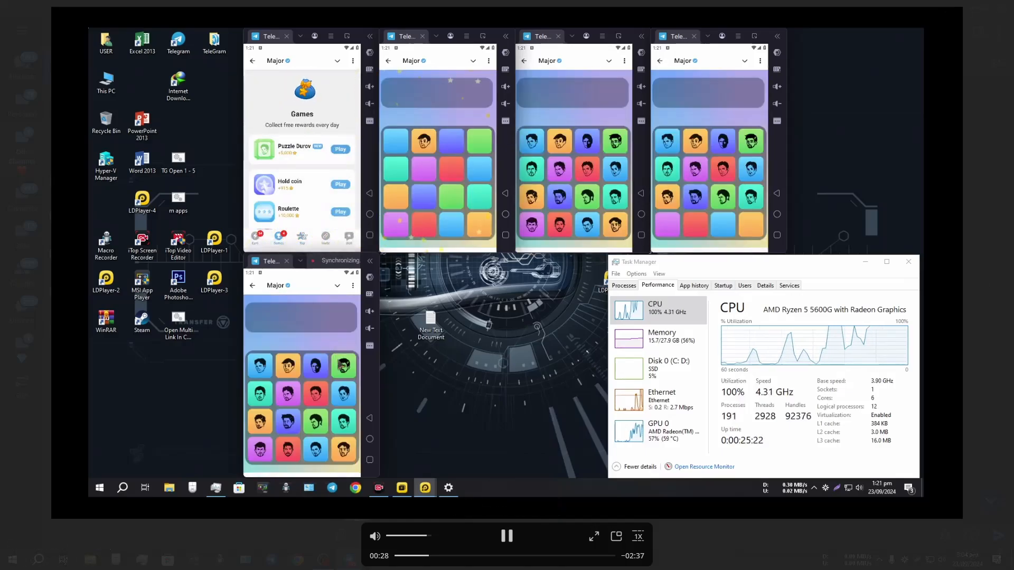
{"action": "left_click", "coordinate": [920, 126]}
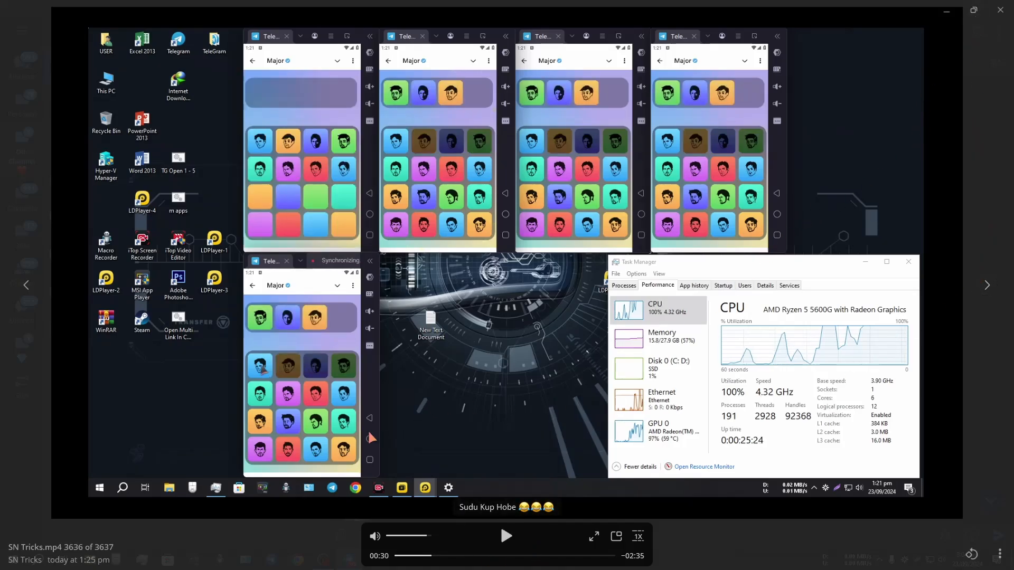
{"action": "left_click", "coordinate": [227, 533]}
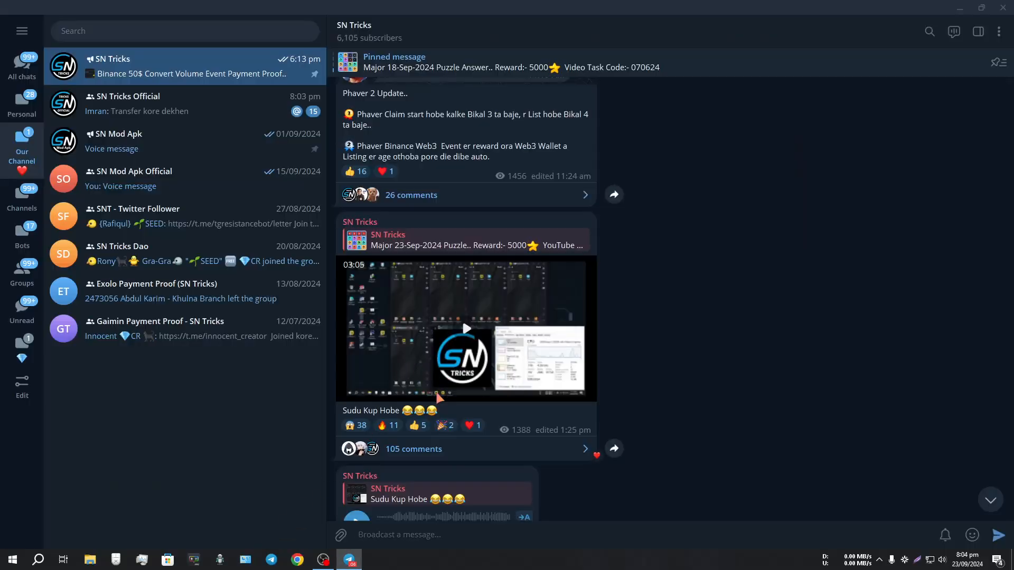
{"action": "scroll", "coordinate": [440, 396], "scroll_direction": "down", "scroll_amount": 3}
{"action": "scroll", "coordinate": [439, 399], "scroll_direction": "down", "scroll_amount": 2}
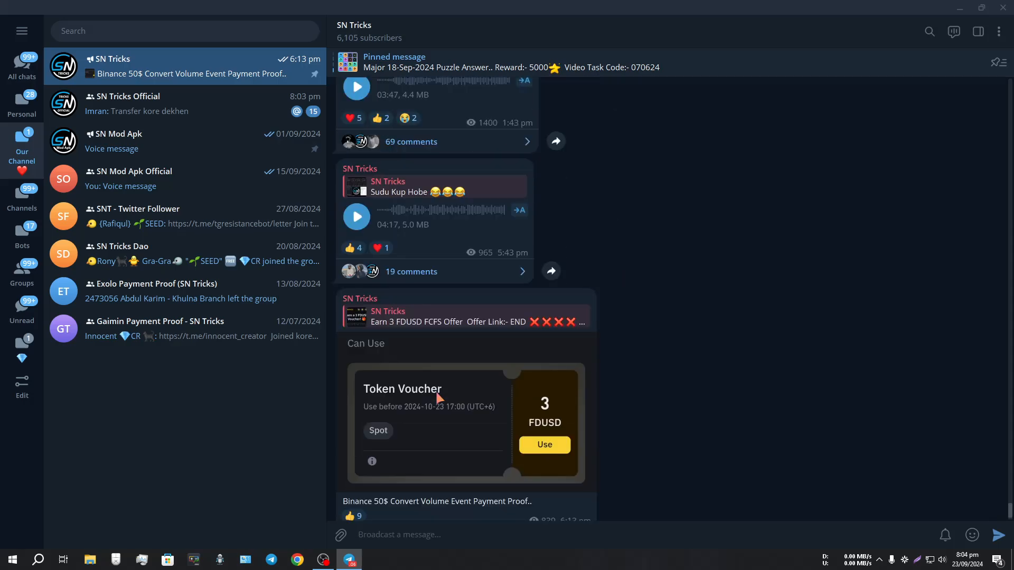
{"action": "scroll", "coordinate": [456, 434], "scroll_direction": "up", "scroll_amount": 3}
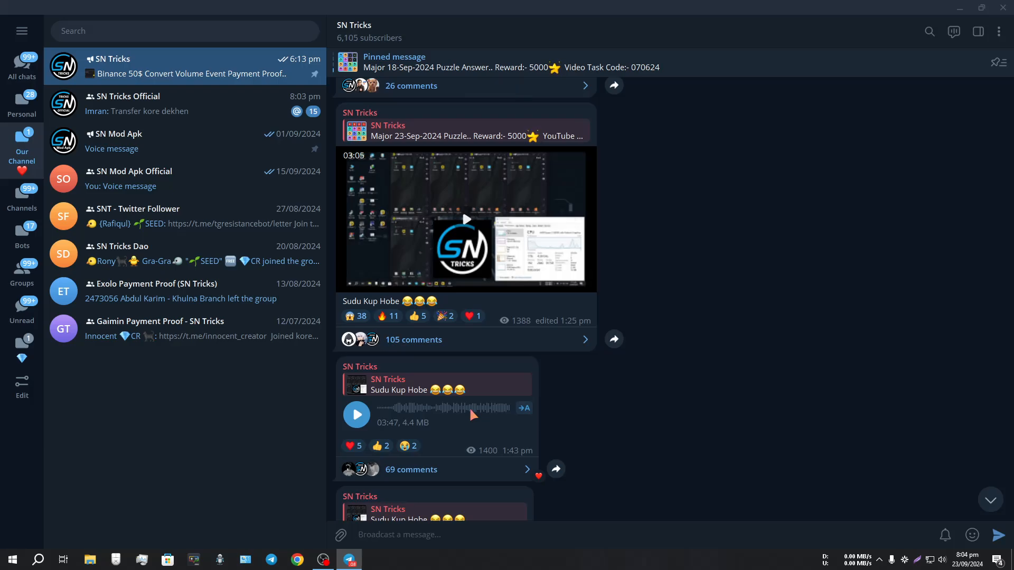
{"action": "scroll", "coordinate": [472, 412], "scroll_direction": "up", "scroll_amount": 1}
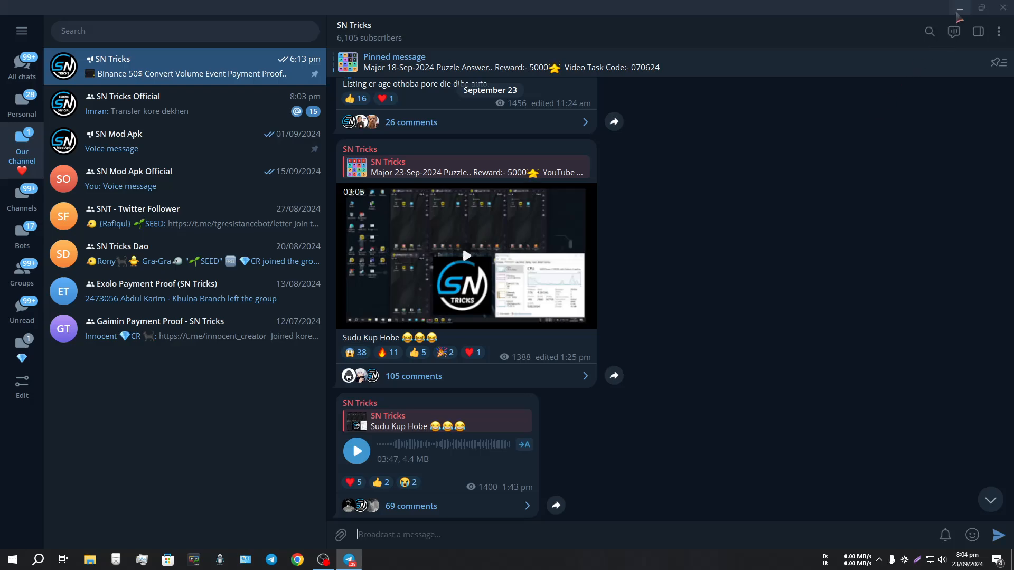
{"action": "left_click", "coordinate": [960, 7]}
Move the BlueStacks installer file away from the other desktop icons into the empty area of the desktop
{"action": "left_click_drag", "start_coordinate": [103, 301], "coordinate": [302, 115]}
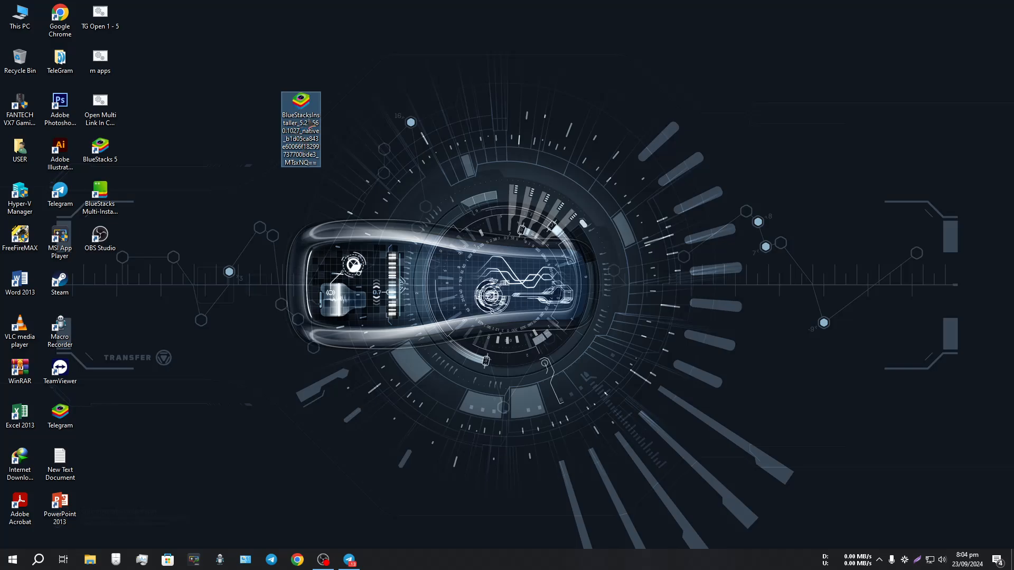
{"action": "left_click_drag", "start_coordinate": [248, 65], "coordinate": [353, 191]}
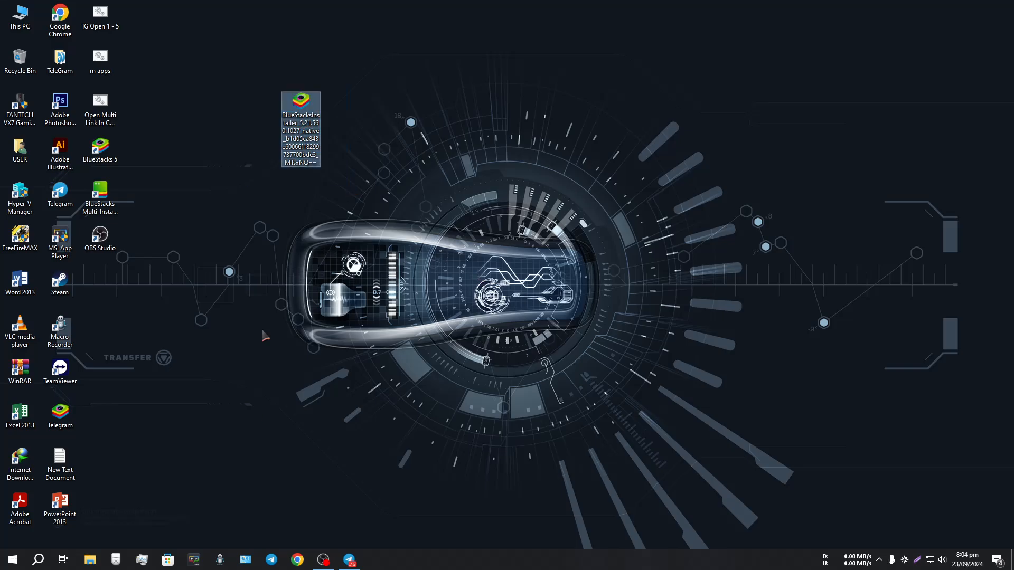
{"action": "left_click_drag", "start_coordinate": [258, 74], "coordinate": [344, 186]}
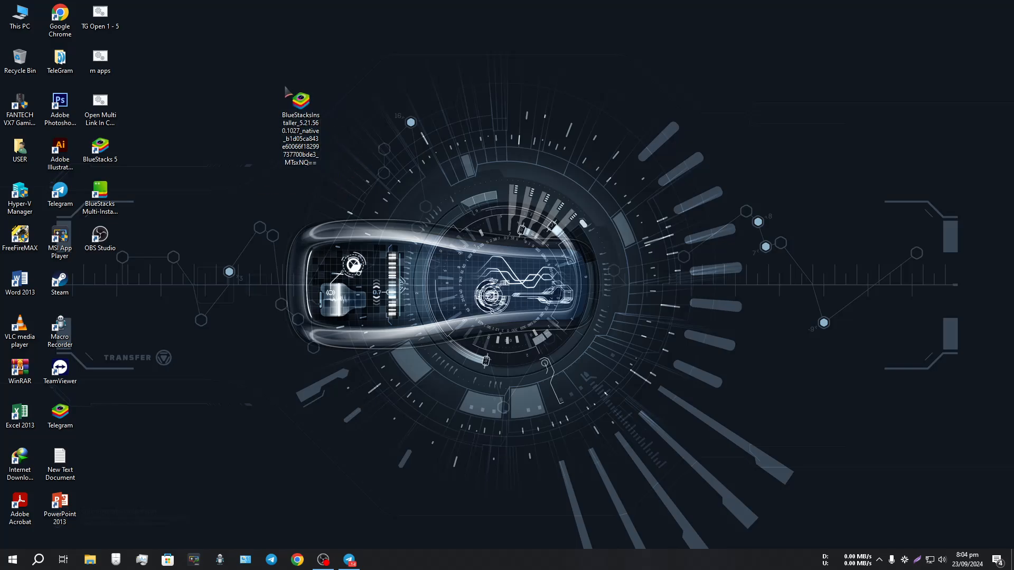
{"action": "left_click_drag", "start_coordinate": [265, 75], "coordinate": [334, 182]}
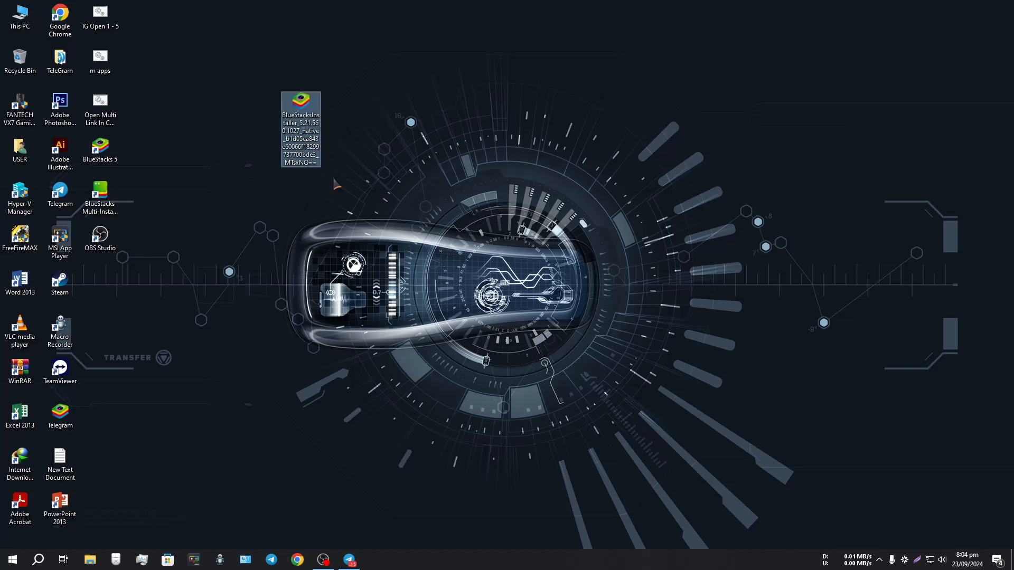
{"action": "left_click_drag", "start_coordinate": [254, 72], "coordinate": [336, 182]}
{"action": "mouse_move", "coordinate": [247, 65]}
{"action": "left_mouse_down"}
{"action": "mouse_move", "coordinate": [299, 116]}
{"action": "mouse_move", "coordinate": [344, 189]}
{"action": "left_mouse_up"}
{"action": "left_click", "coordinate": [345, 194]}
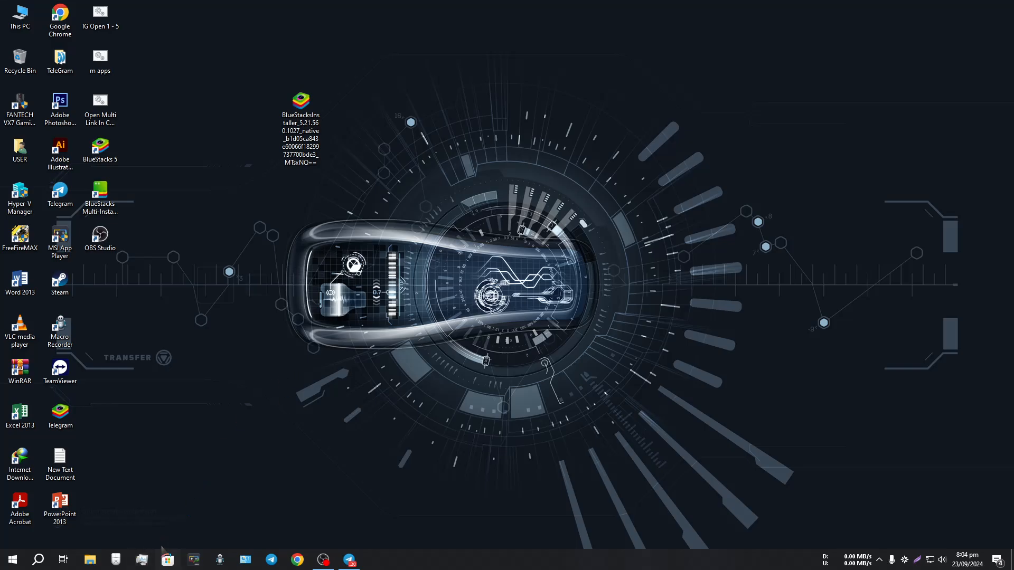
{"action": "left_click_drag", "start_coordinate": [503, 75], "coordinate": [695, 309]}
{"action": "left_click_drag", "start_coordinate": [301, 103], "coordinate": [341, 59]}
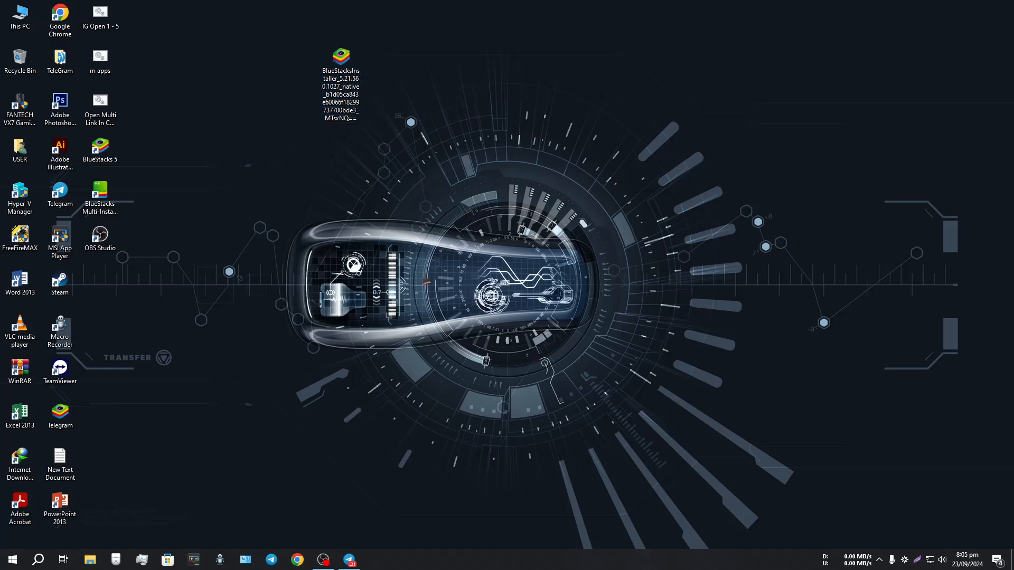
Open Task Manager and move its window towards the middle of the desktop
{"action": "left_click", "coordinate": [140, 558]}
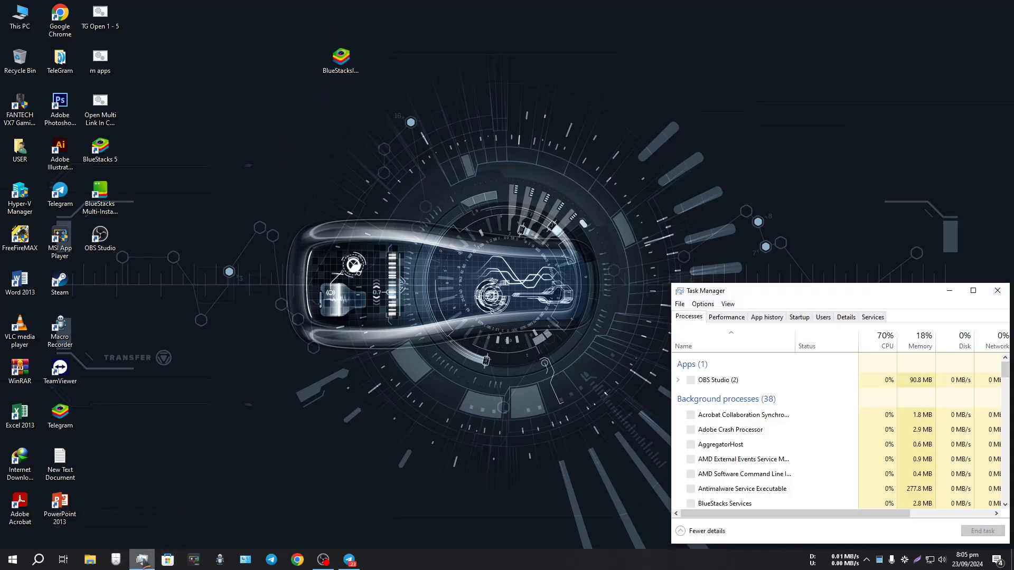
{"action": "left_click_drag", "start_coordinate": [702, 291], "coordinate": [605, 201]}
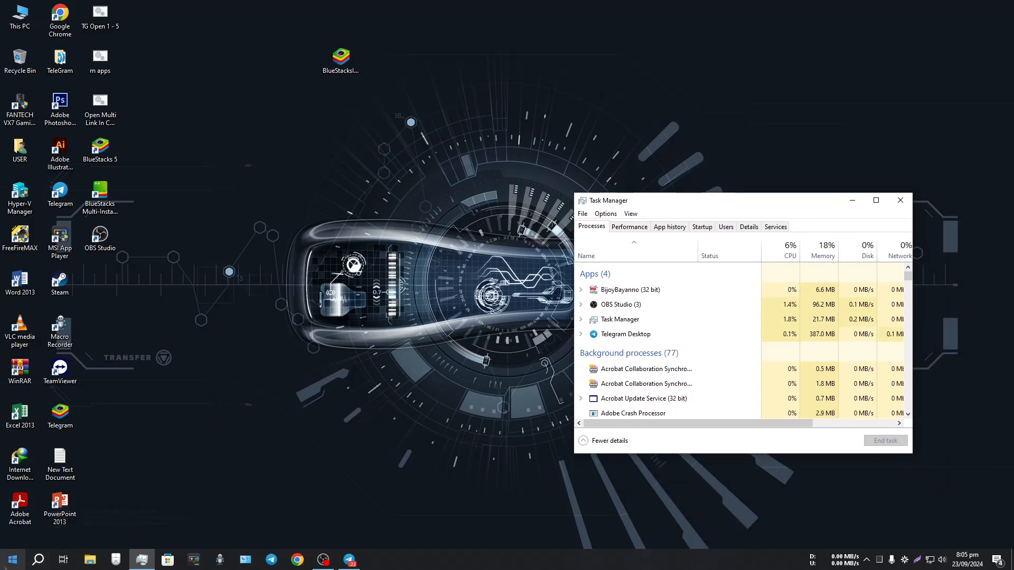
Search Windows for "task manager" and open the Task Manager system app from the results
{"action": "left_click", "coordinate": [29, 564]}
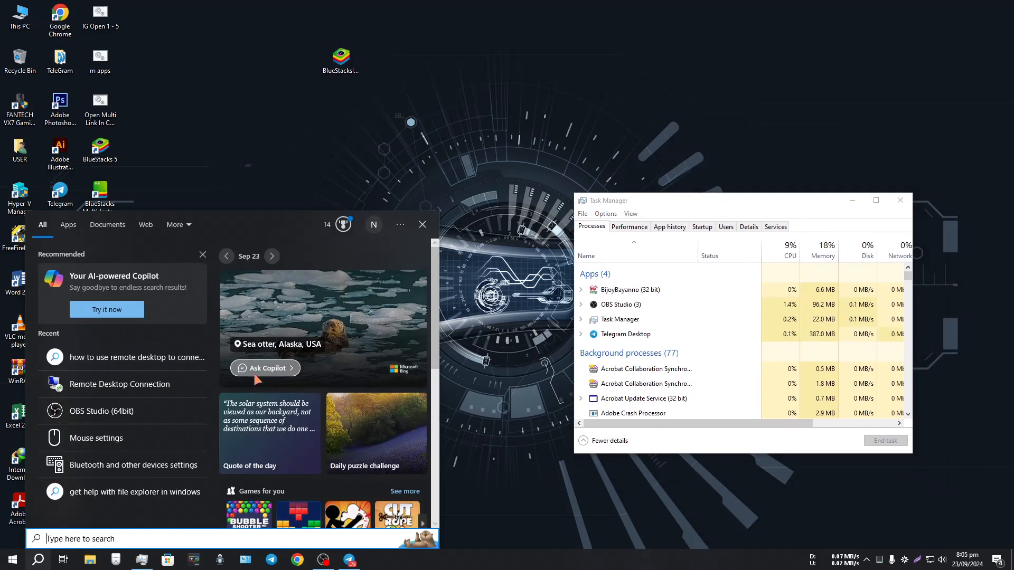
{"action": "type", "text": "task managert"}
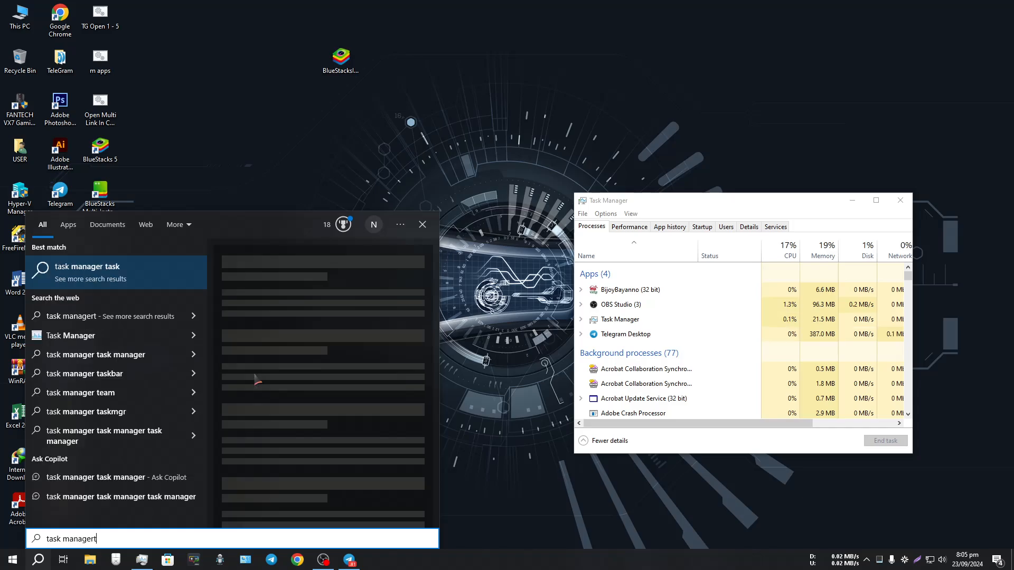
{"action": "key", "text": "BackSpace"}
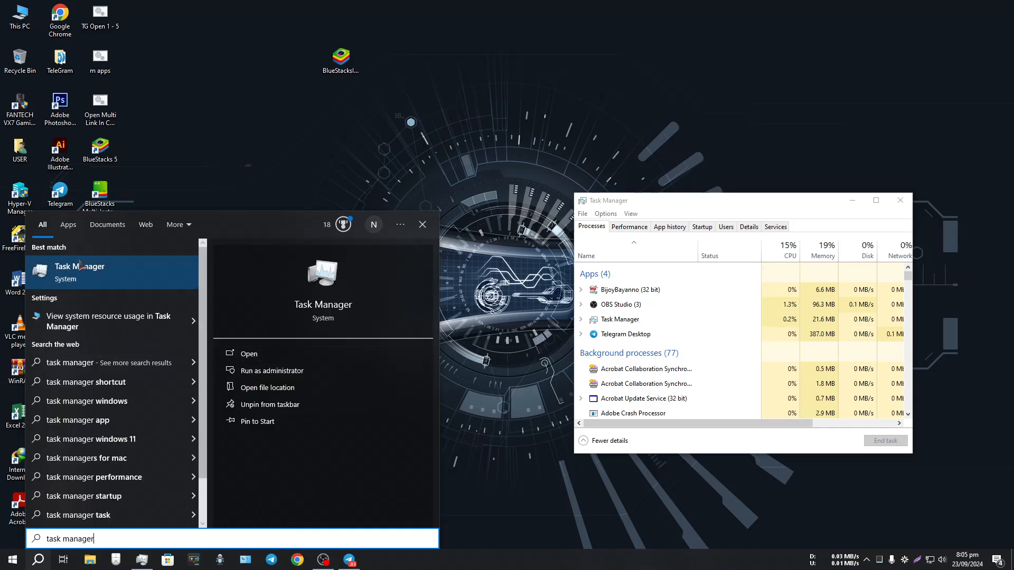
{"action": "left_click", "coordinate": [95, 269]}
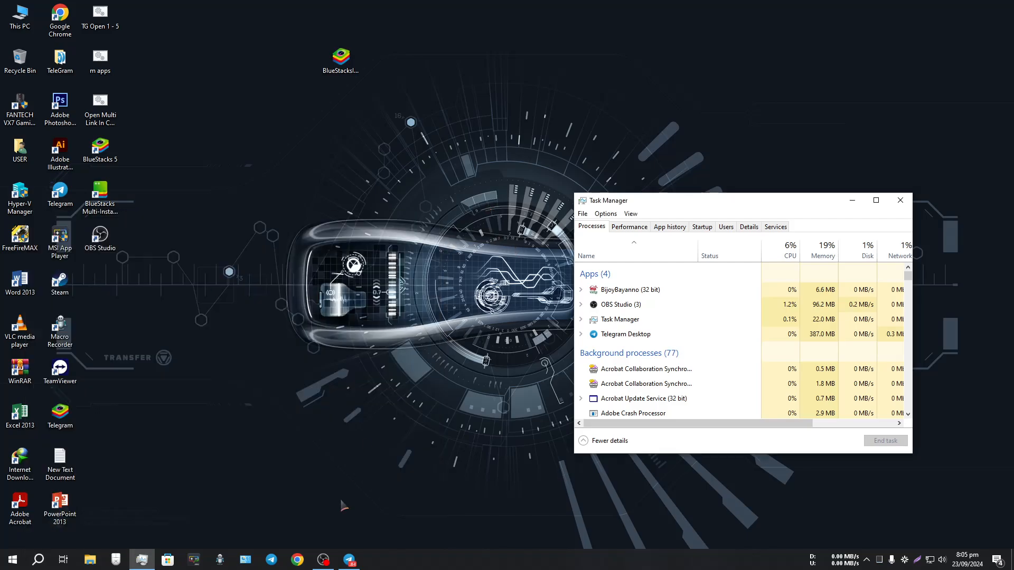
{"action": "right_click", "coordinate": [141, 560]}
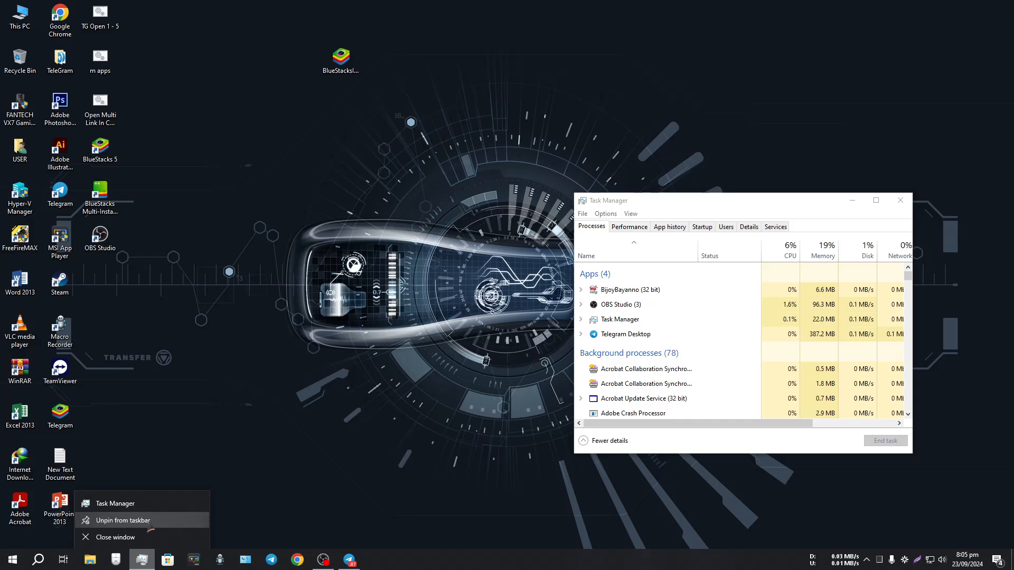
{"action": "left_click", "coordinate": [292, 430]}
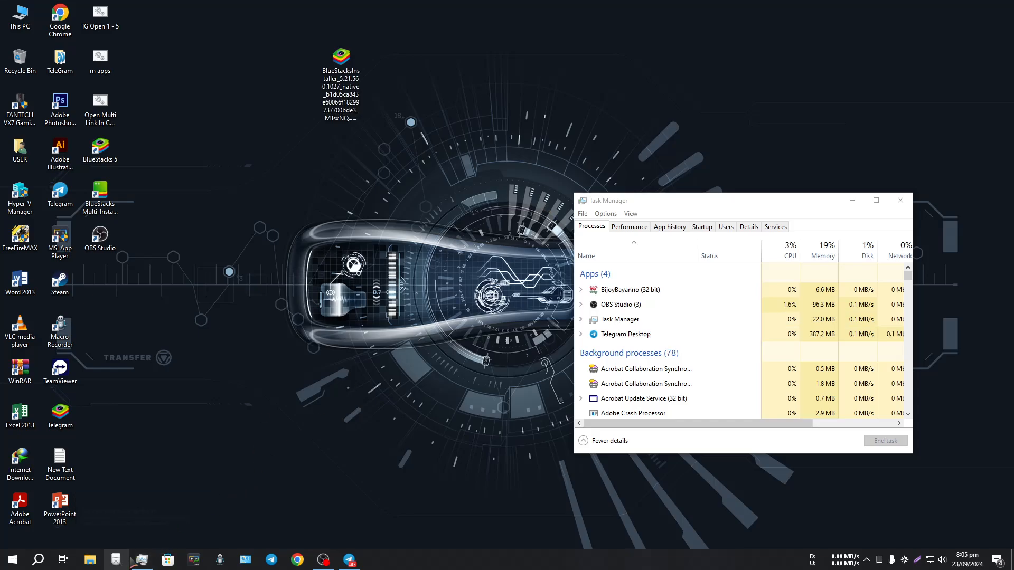
Check the CPU performance details in Task Manager, including the virtualization status, and minimize the window
{"action": "left_click", "coordinate": [626, 228]}
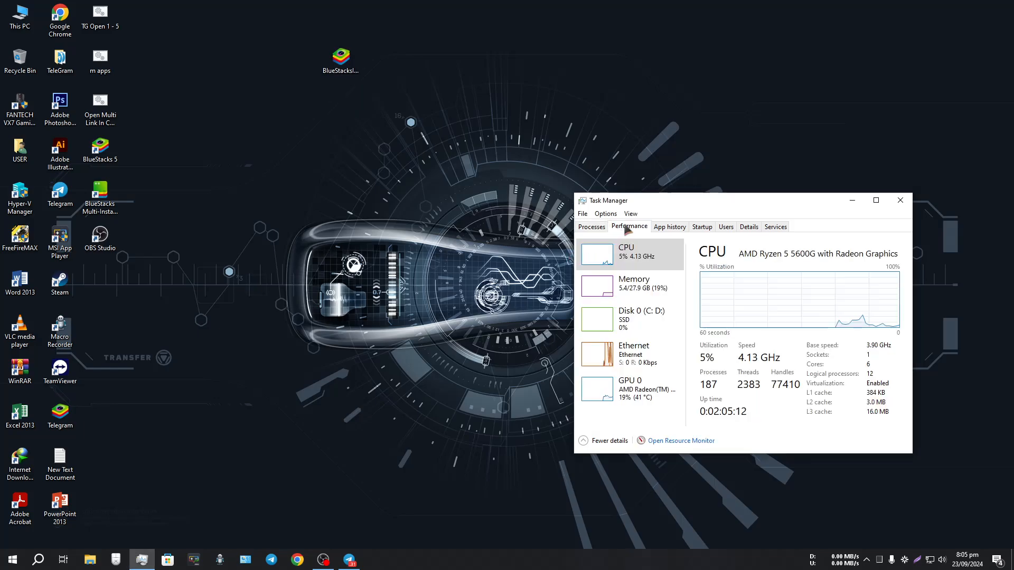
{"action": "left_click_drag", "start_coordinate": [697, 198], "coordinate": [614, 111]}
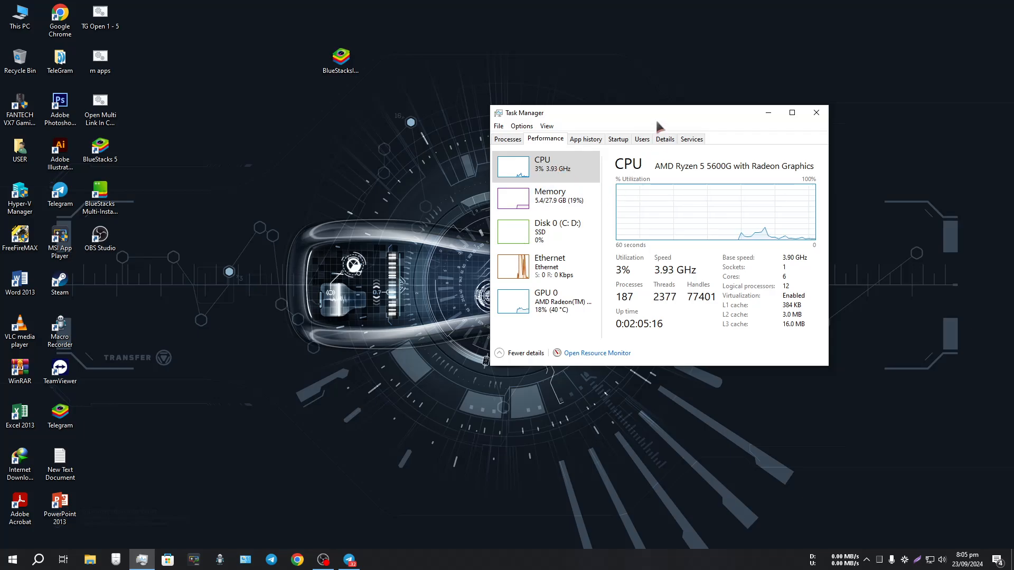
{"action": "left_click_drag", "start_coordinate": [655, 117], "coordinate": [833, 289]}
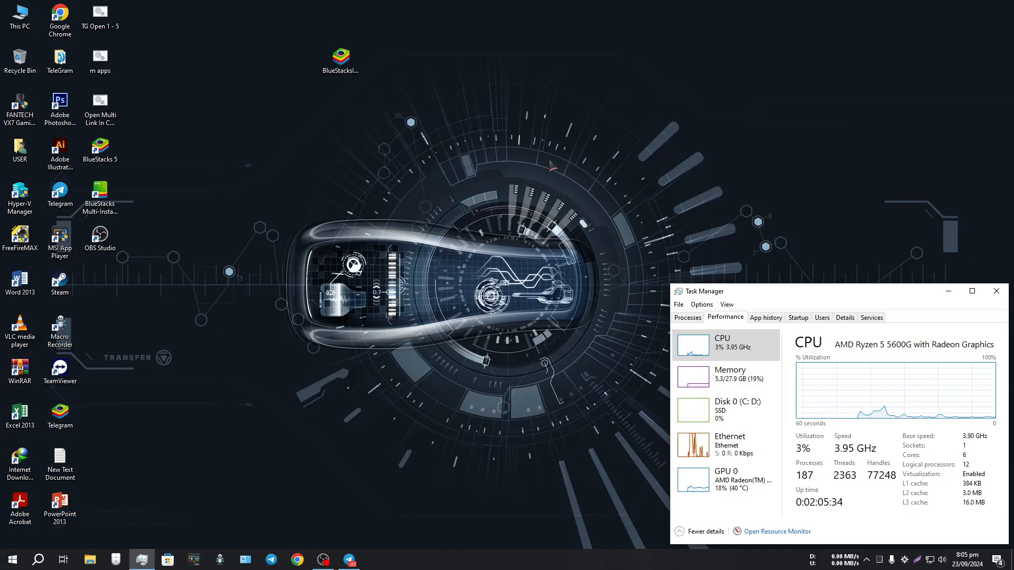
{"action": "left_click", "coordinate": [946, 292]}
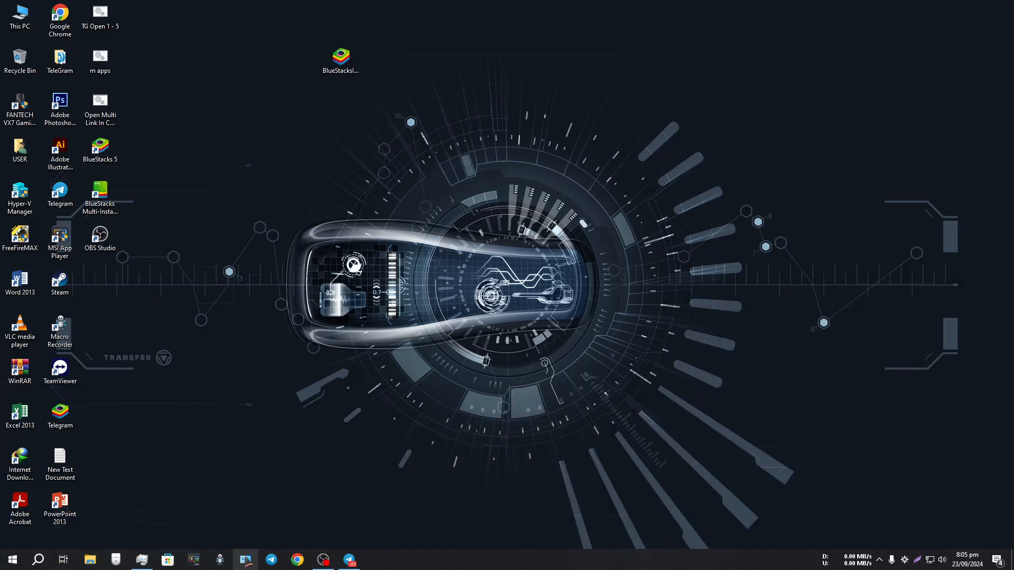
Open Control Panel and close it again
{"action": "left_click", "coordinate": [245, 560]}
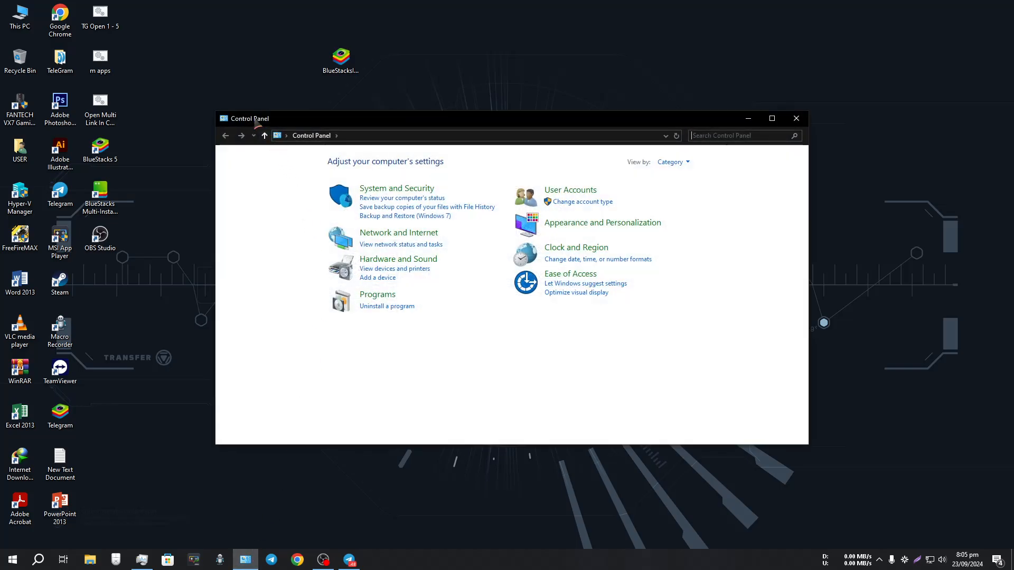
{"action": "left_click", "coordinate": [796, 118]}
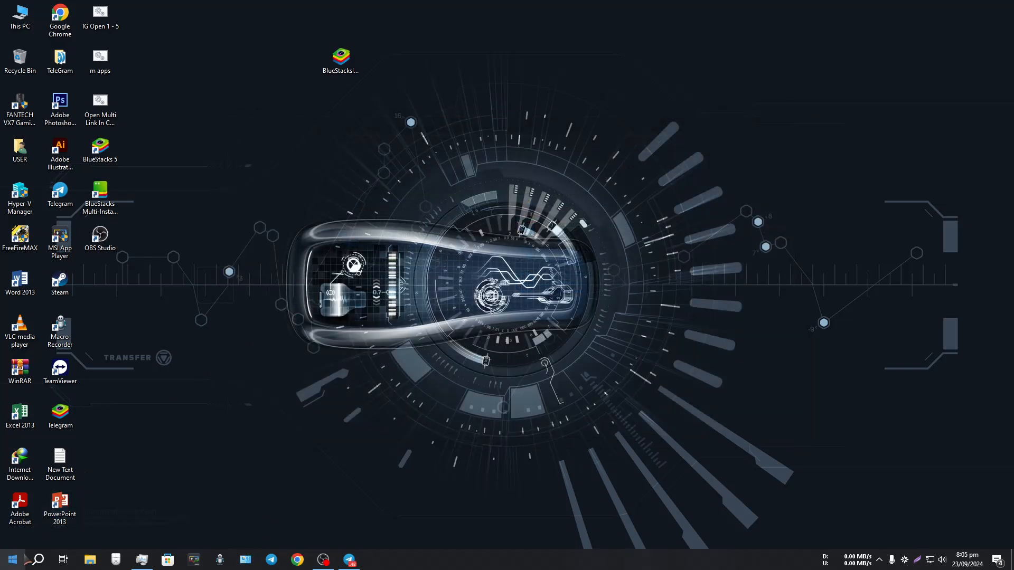
Search Windows for "control panel" and open the Control Panel system app from the results
{"action": "left_click", "coordinate": [37, 560]}
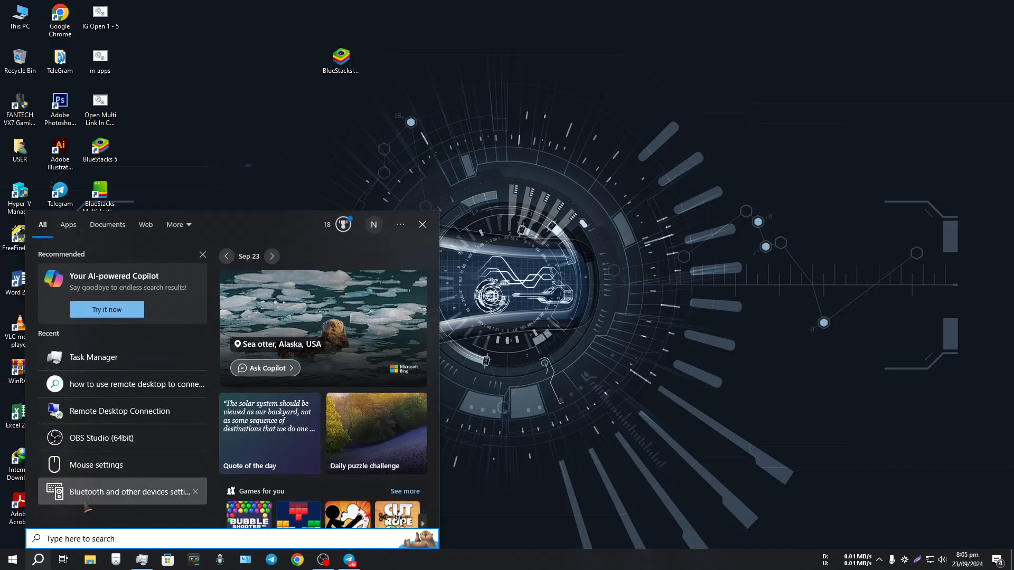
{"action": "type", "text": "contro"}
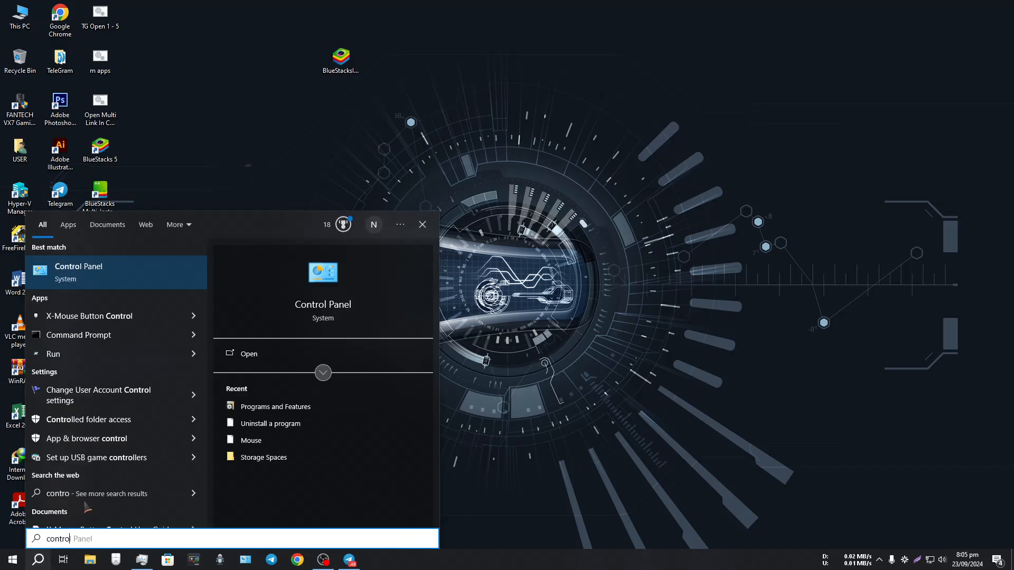
{"action": "type", "text": "l panel"}
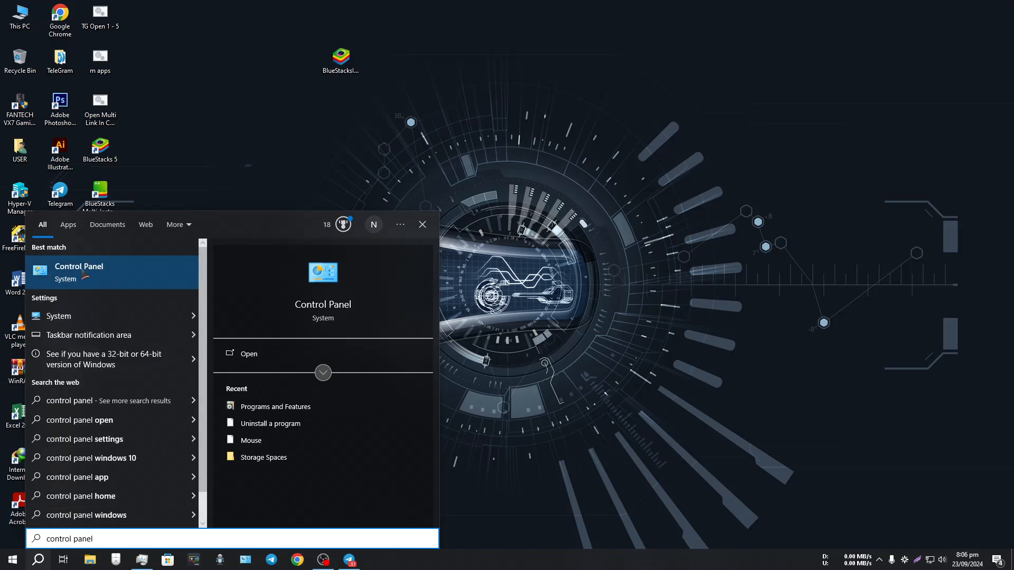
{"action": "left_click", "coordinate": [79, 272]}
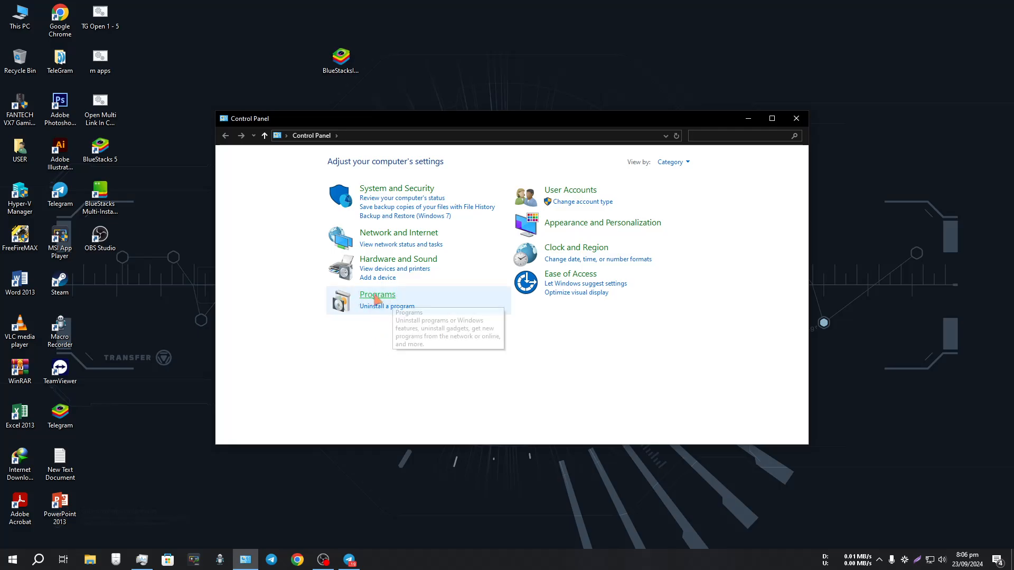
Go to Programs, show the installed programs list, and open the dialog for turning Windows features on or off
{"action": "left_click", "coordinate": [376, 296]}
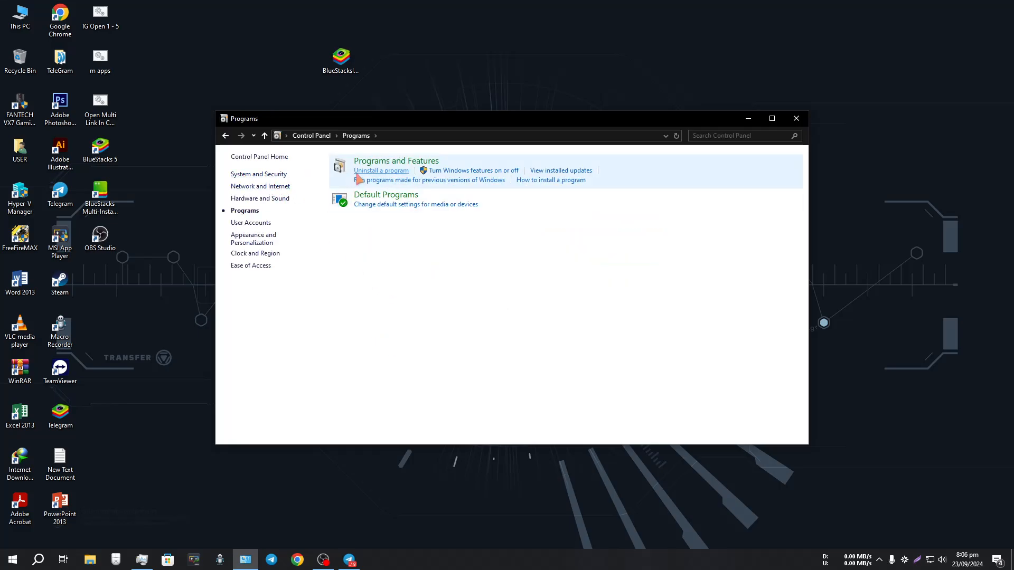
{"action": "left_click", "coordinate": [379, 169]}
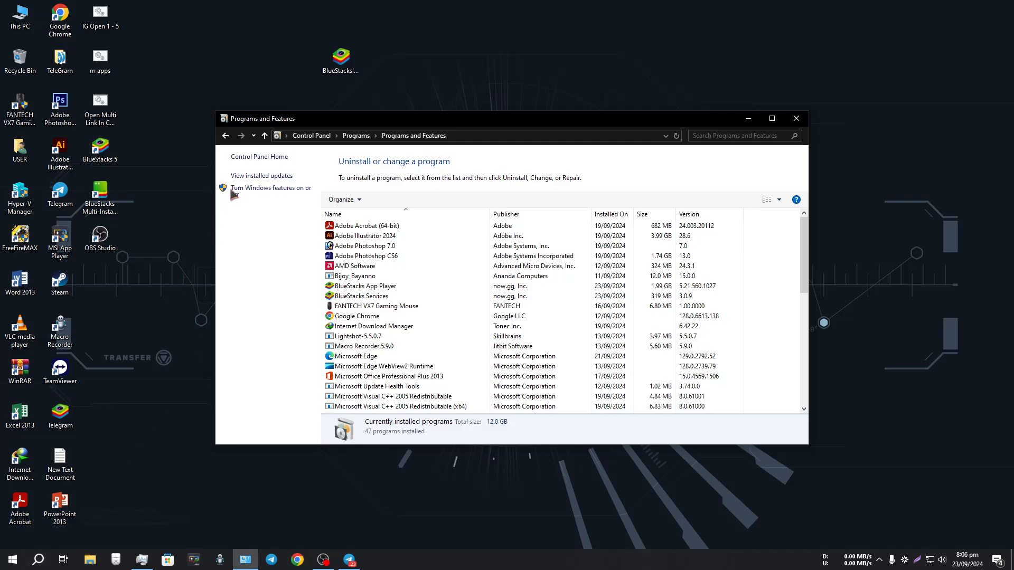
{"action": "left_click", "coordinate": [236, 193]}
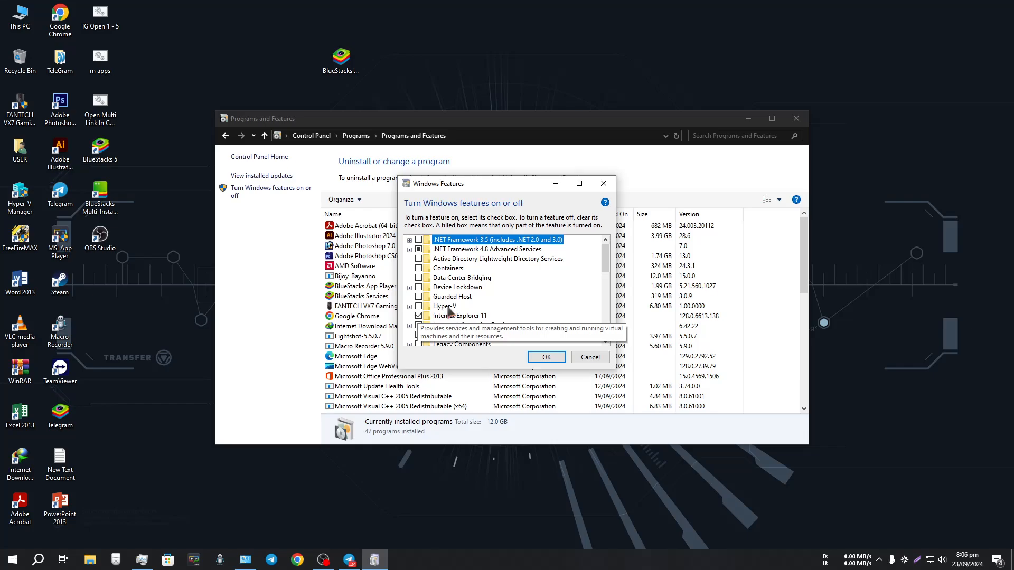
Expand Hyper-V in the Windows features, switch it on and off again, and cancel the dialog
{"action": "left_click", "coordinate": [409, 307]}
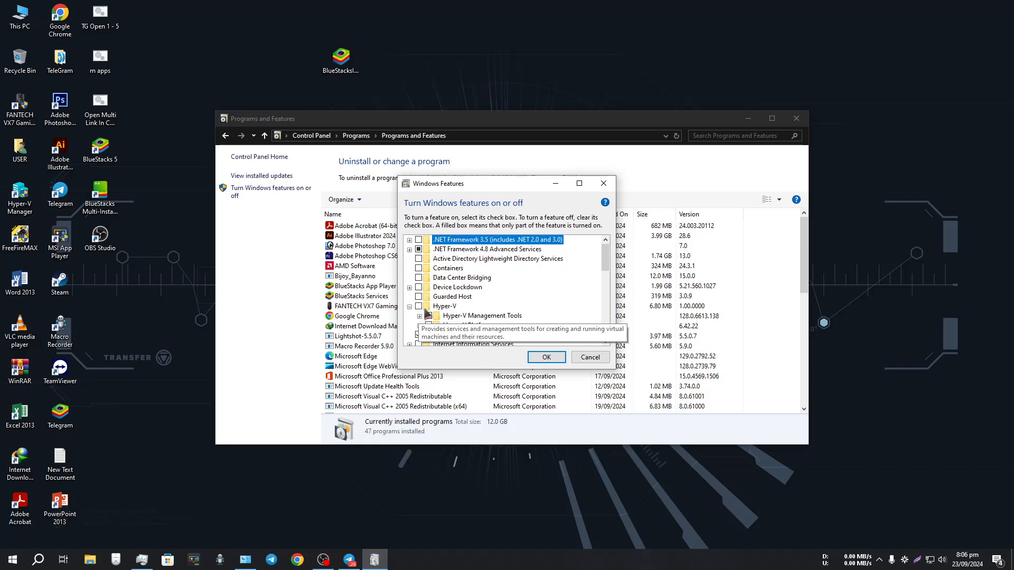
{"action": "left_click", "coordinate": [418, 307]}
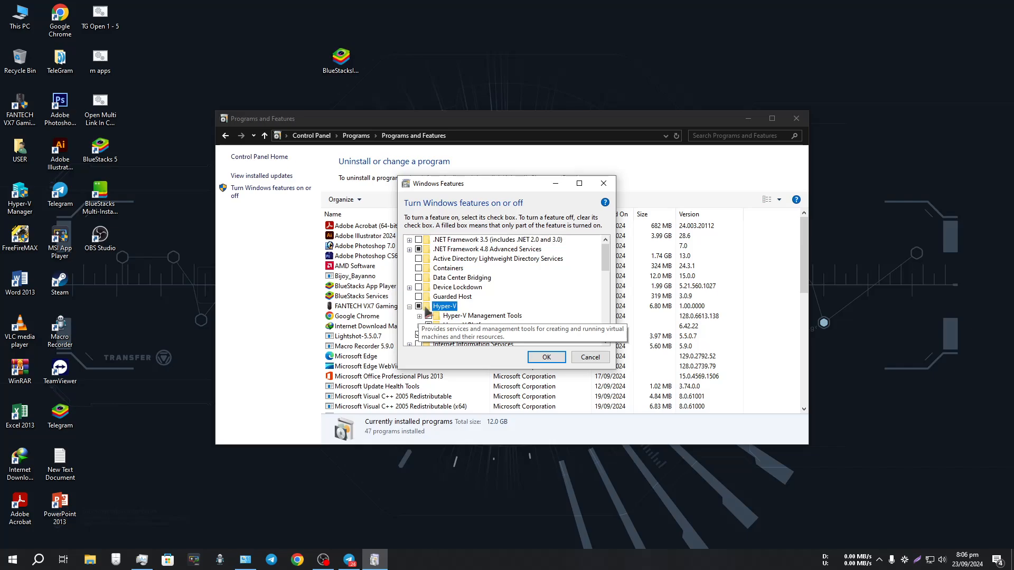
{"action": "left_click", "coordinate": [409, 307]}
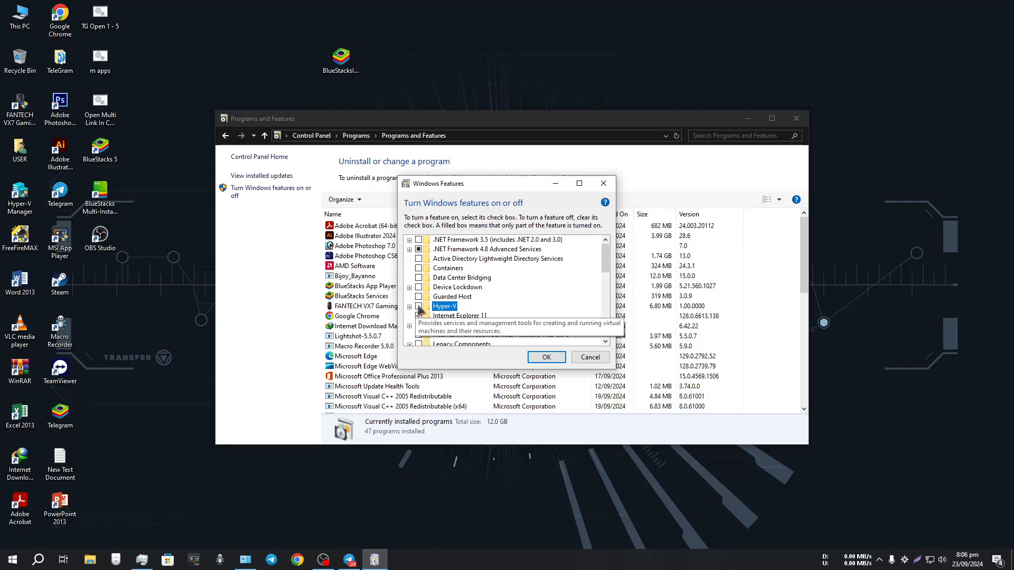
{"action": "left_click", "coordinate": [410, 306]}
{"action": "left_click", "coordinate": [419, 306]}
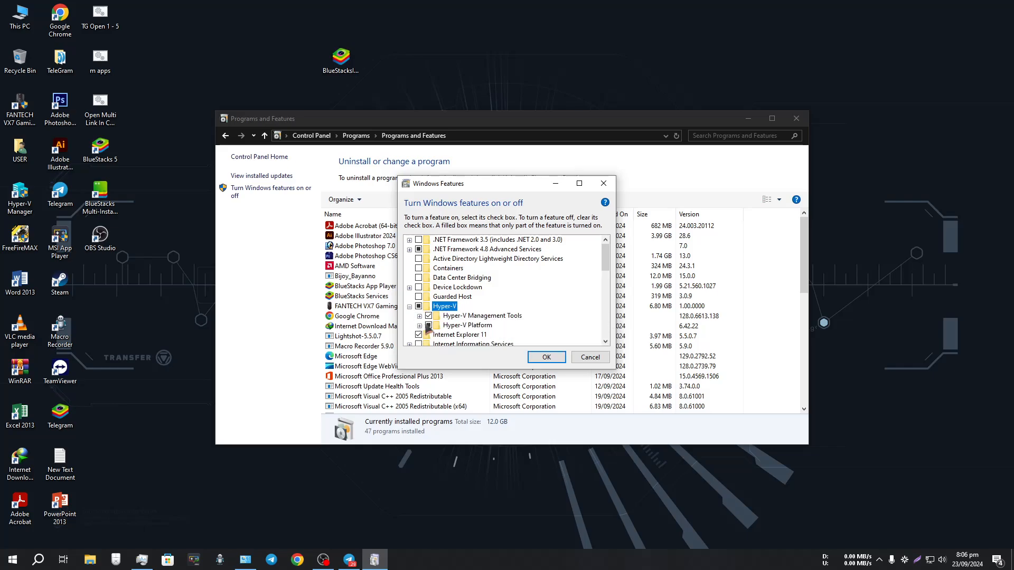
{"action": "left_click", "coordinate": [419, 306]}
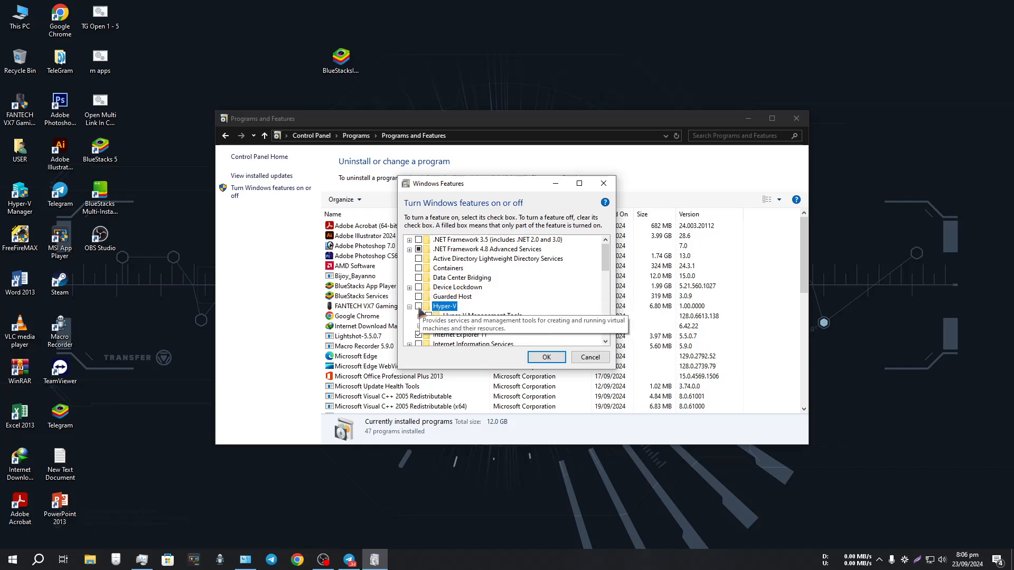
{"action": "left_click", "coordinate": [590, 357]}
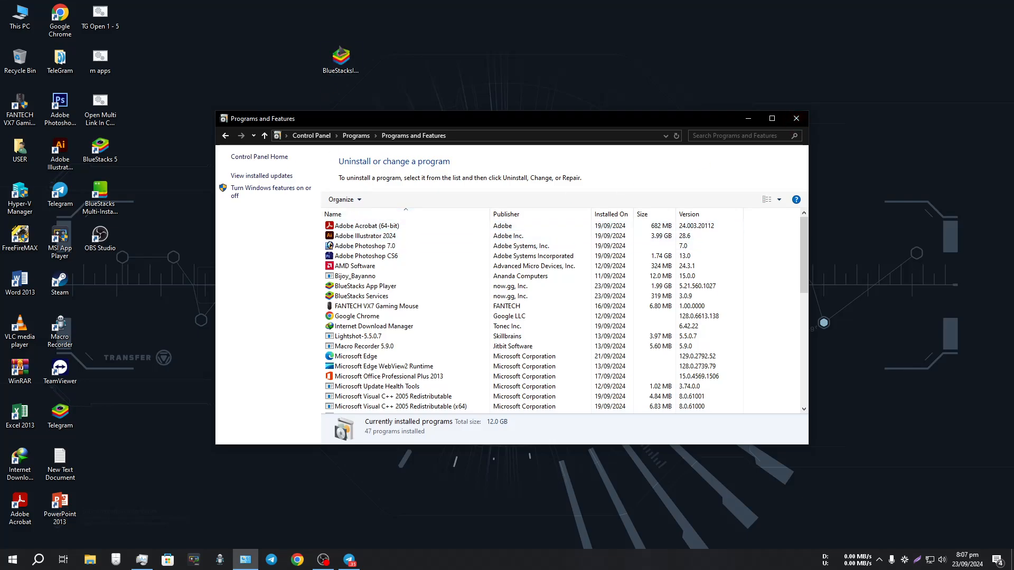
Launch the BlueStacks installer, minimize the Programs and Features window, and close the installer without installing
{"action": "left_click", "coordinate": [345, 70]}
{"action": "left_click", "coordinate": [709, 153]}
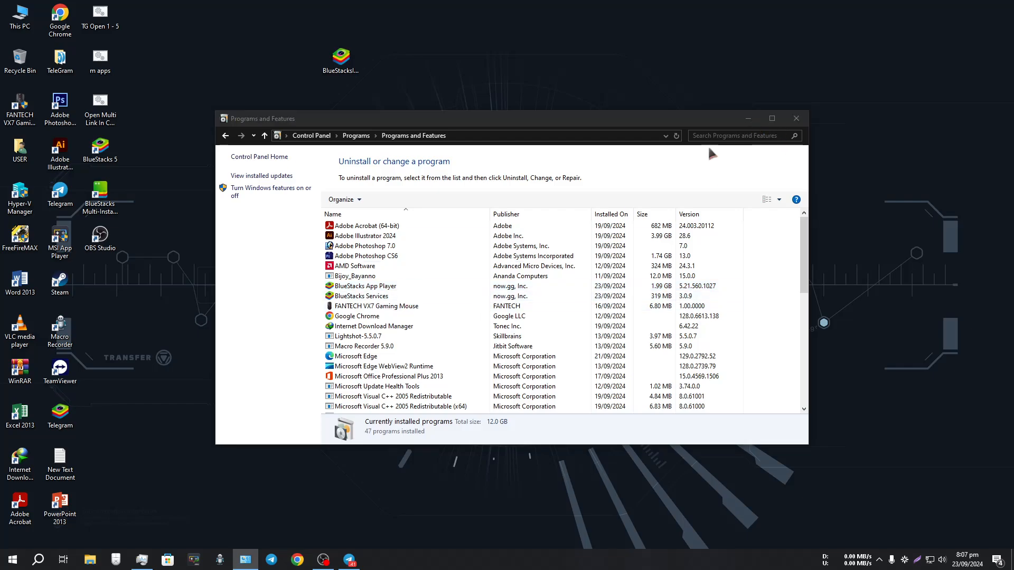
{"action": "left_click", "coordinate": [748, 118]}
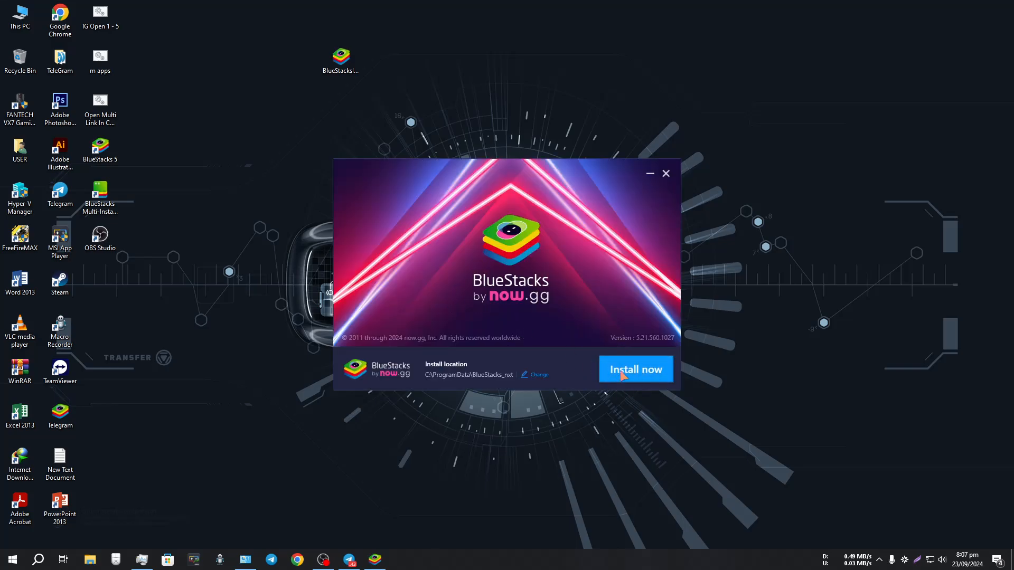
{"action": "left_click", "coordinate": [632, 377]}
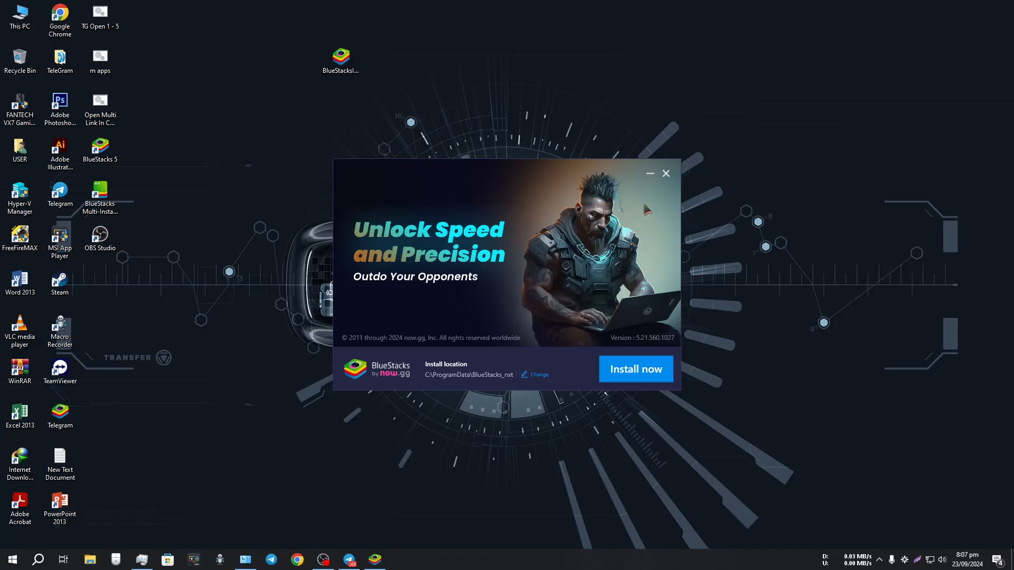
{"action": "left_click", "coordinate": [666, 174]}
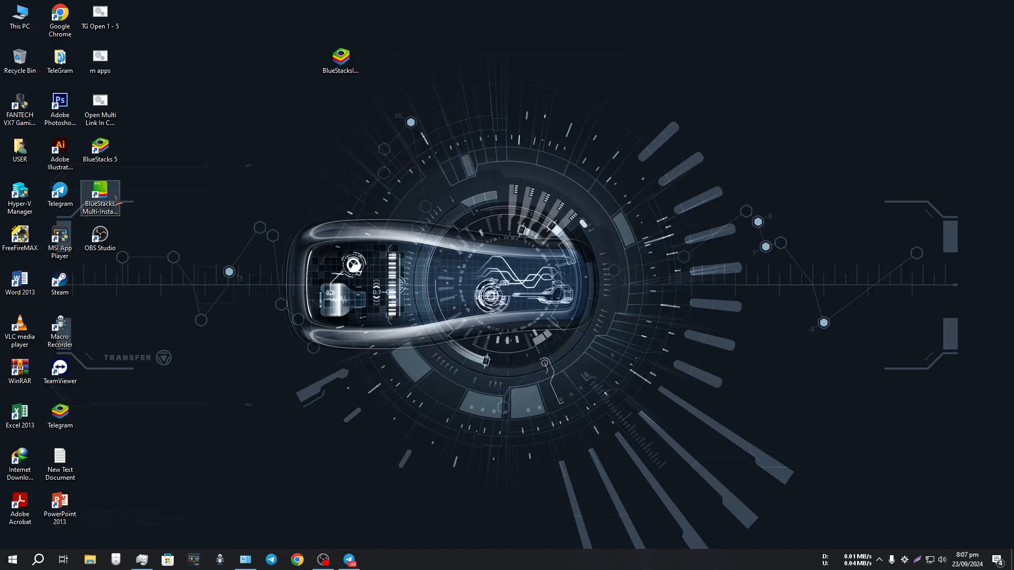
Launch BlueStacks 5 from the desktop, maximize its window, and close it again while it is loading
{"action": "double_click", "coordinate": [100, 151]}
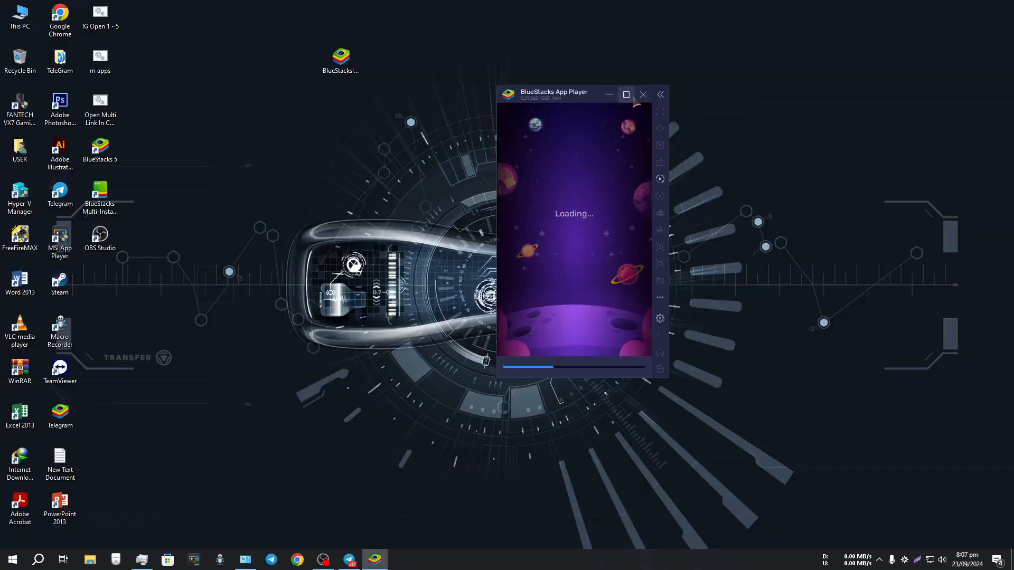
{"action": "left_click", "coordinate": [634, 99]}
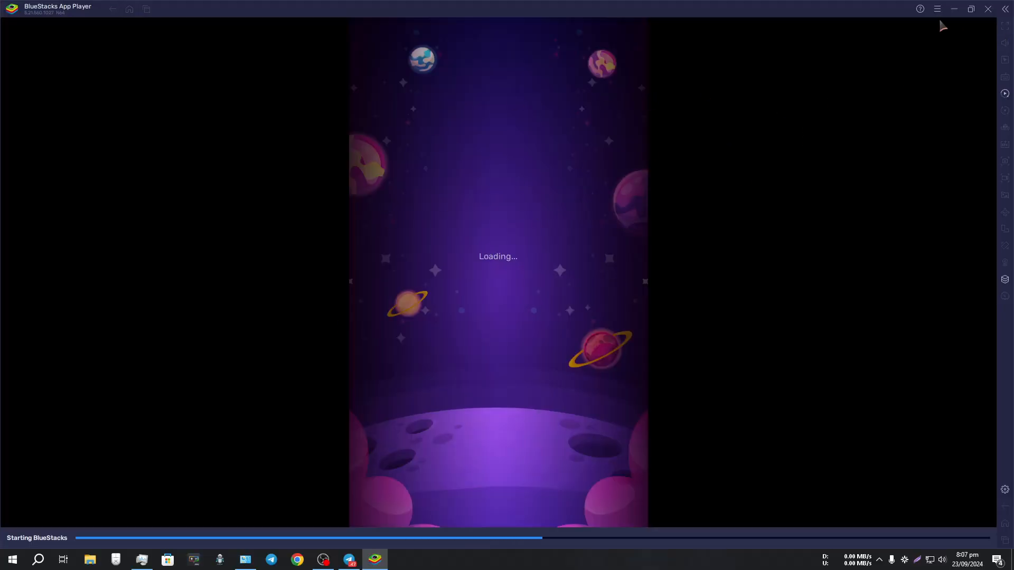
{"action": "left_click", "coordinate": [987, 9]}
{"action": "left_click", "coordinate": [564, 294]}
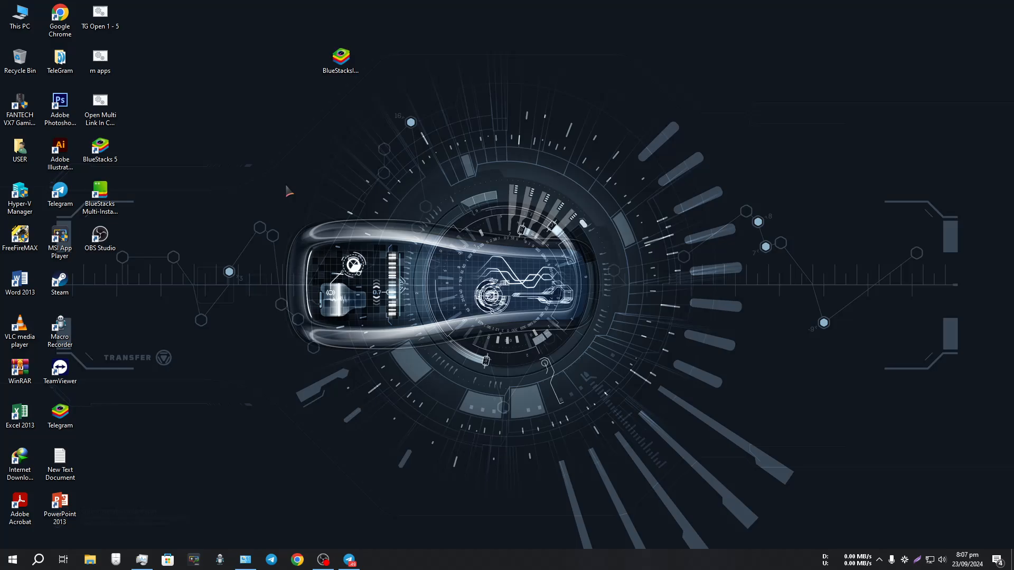
{"action": "left_click_drag", "start_coordinate": [131, 138], "coordinate": [87, 227]}
{"action": "left_click", "coordinate": [96, 211]}
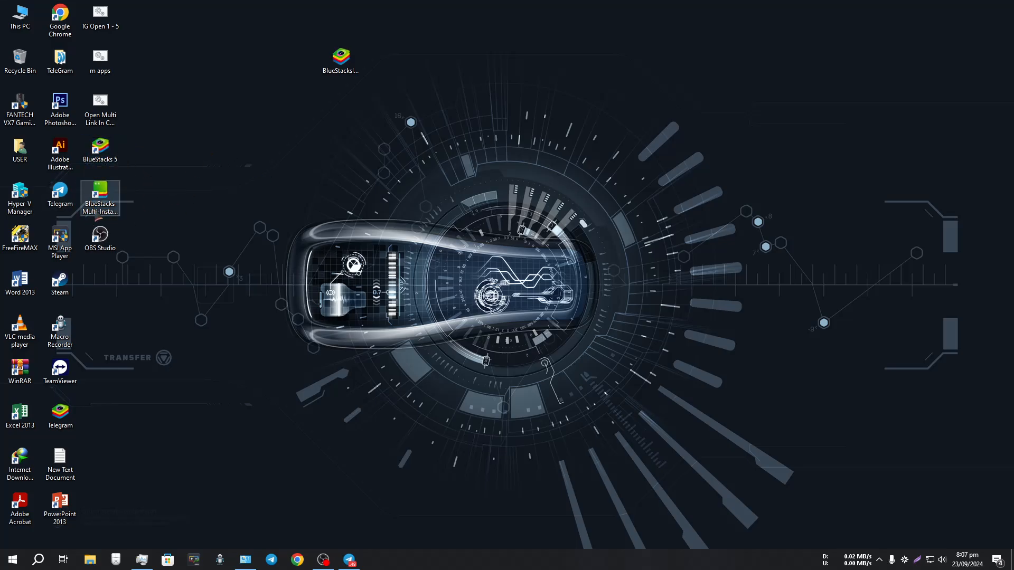
{"action": "left_click", "coordinate": [141, 235]}
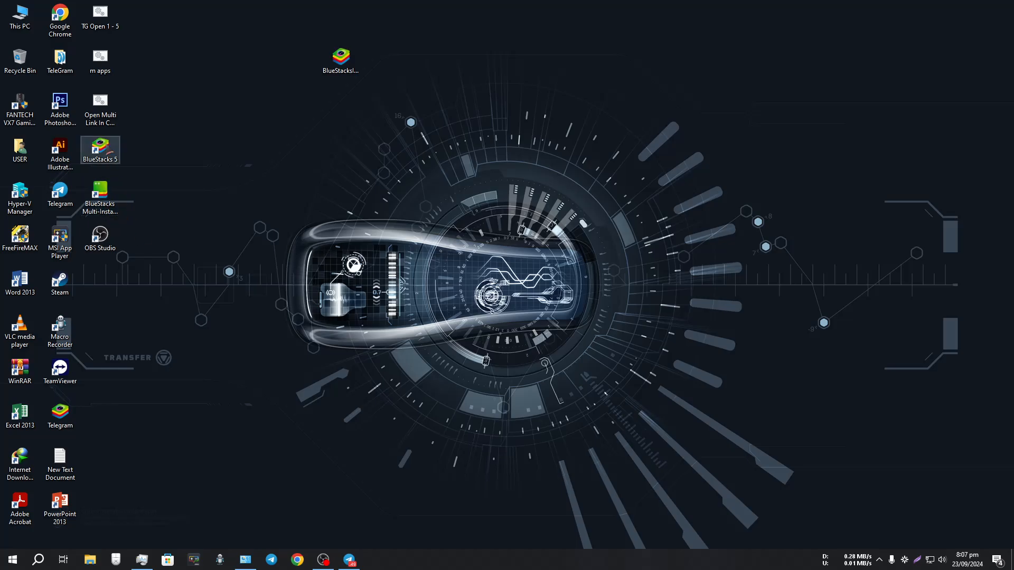
Launch BlueStacks 5, place the installer icon beside PowerPoint 2013 on the desktop, and maximize the player window
{"action": "double_click", "coordinate": [105, 157]}
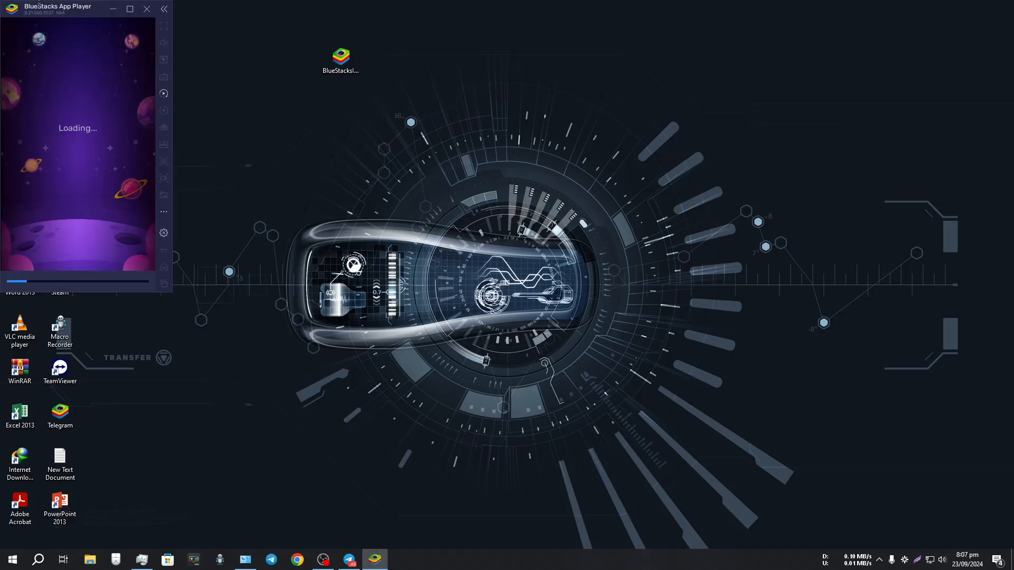
{"action": "left_click_drag", "start_coordinate": [341, 61], "coordinate": [106, 515]}
{"action": "left_click_drag", "start_coordinate": [74, 15], "coordinate": [608, 47]}
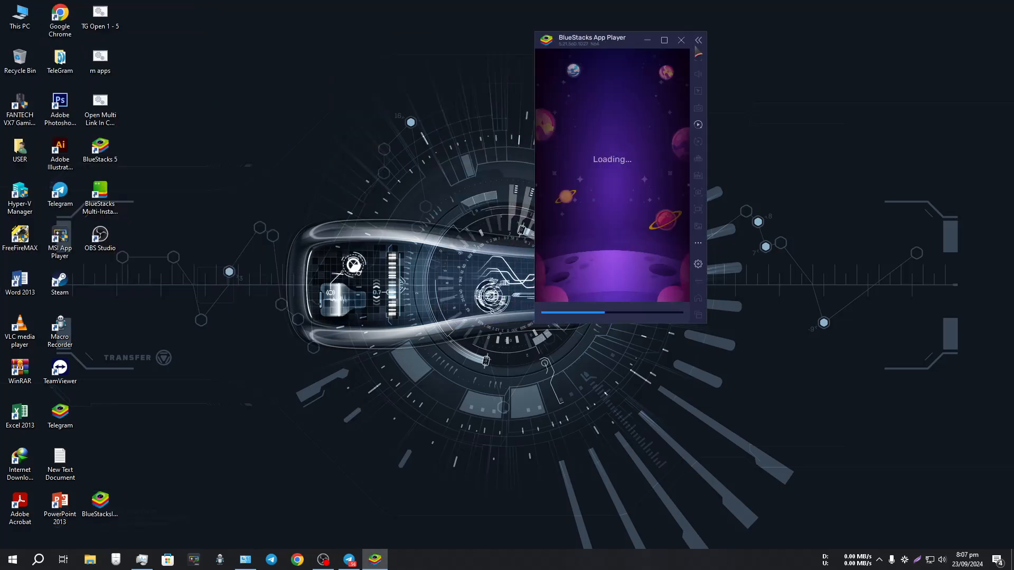
{"action": "left_click", "coordinate": [664, 39]}
Change the display resolution to Landscape in the BlueStacks settings, save the changes, and restart BlueStacks
{"action": "left_click", "coordinate": [938, 9]}
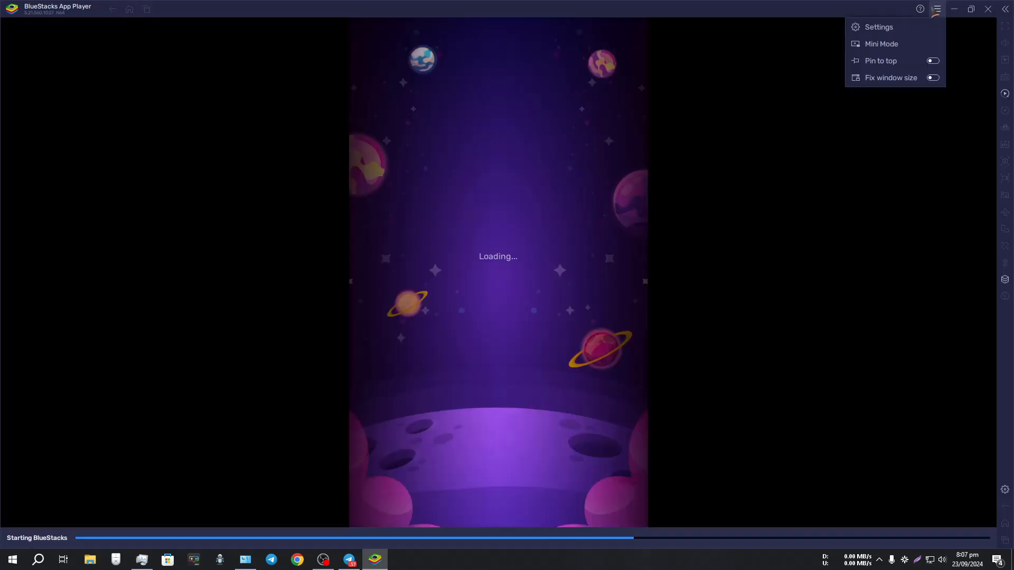
{"action": "left_click", "coordinate": [880, 29]}
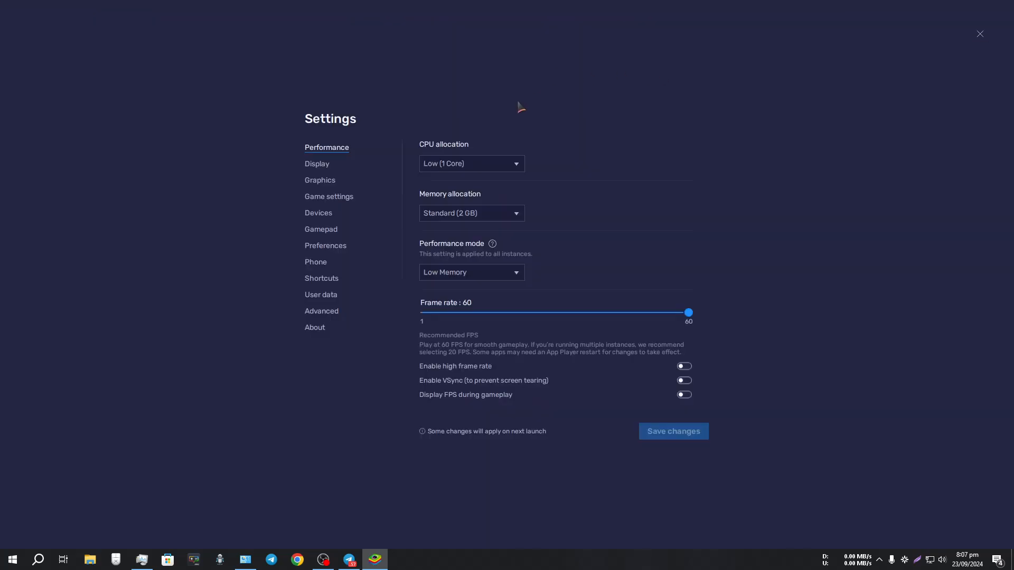
{"action": "left_click", "coordinate": [318, 163]}
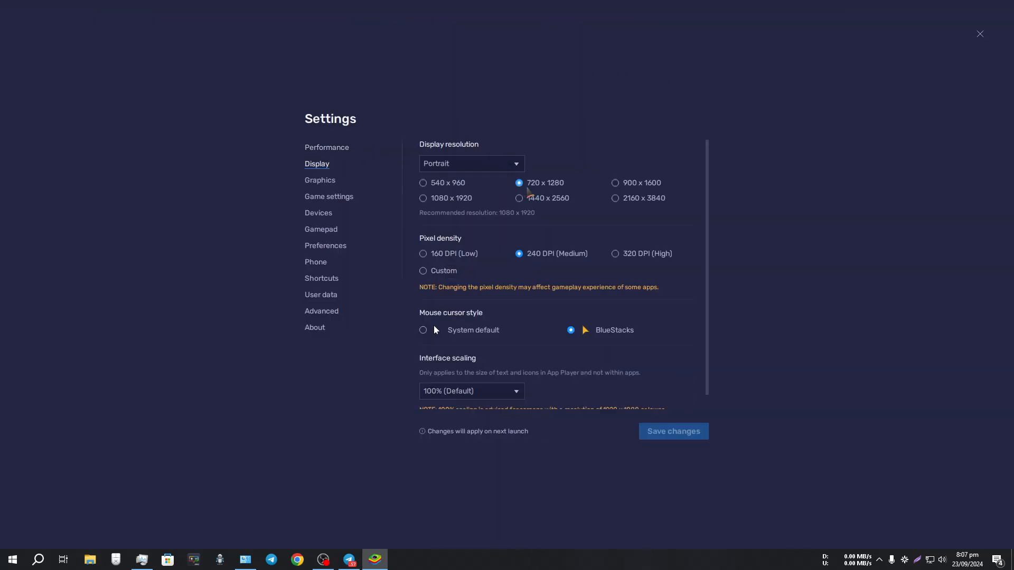
{"action": "left_click", "coordinate": [455, 167]}
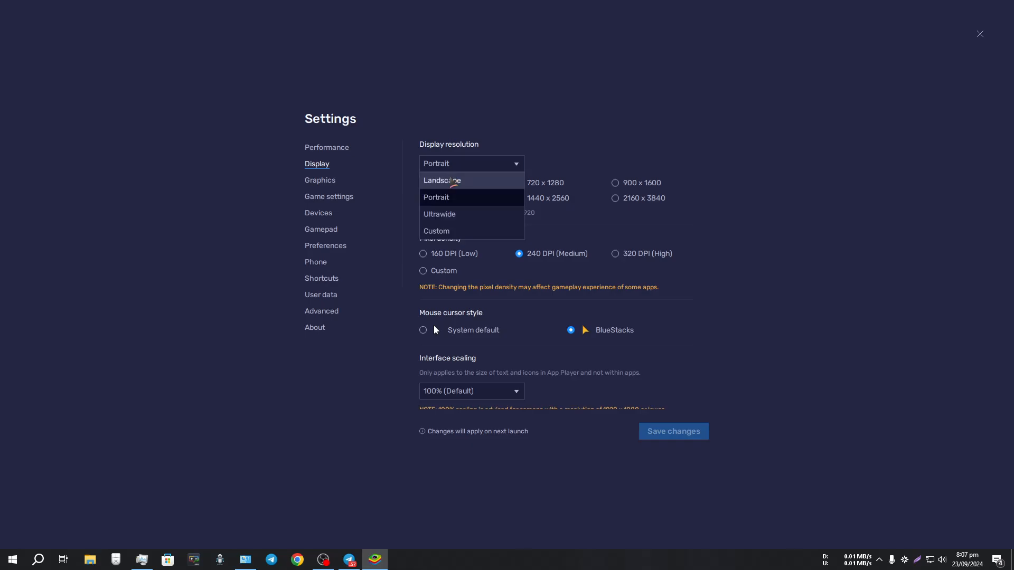
{"action": "left_click", "coordinate": [452, 180]}
{"action": "left_click", "coordinate": [686, 432]}
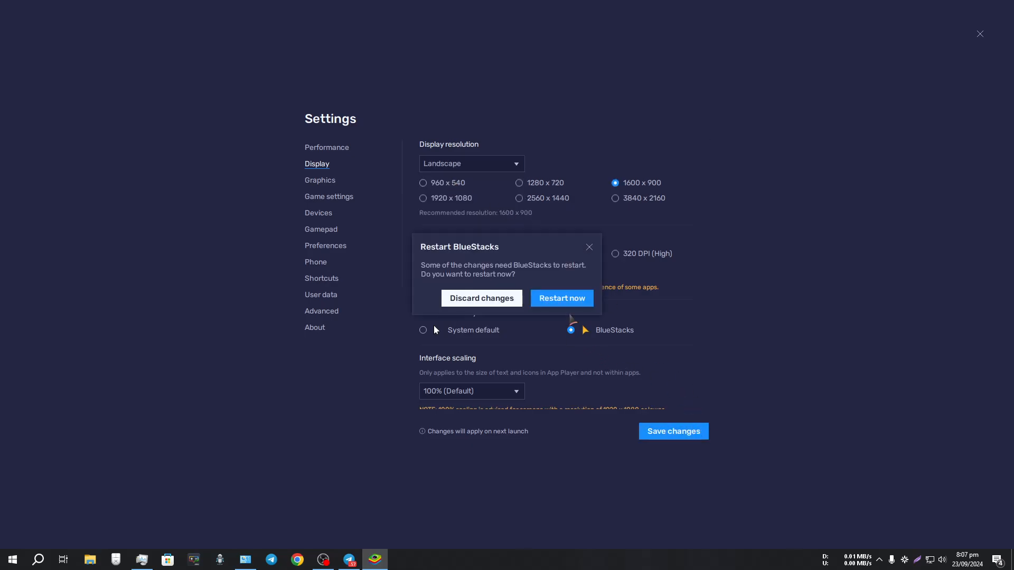
{"action": "left_click", "coordinate": [562, 299]}
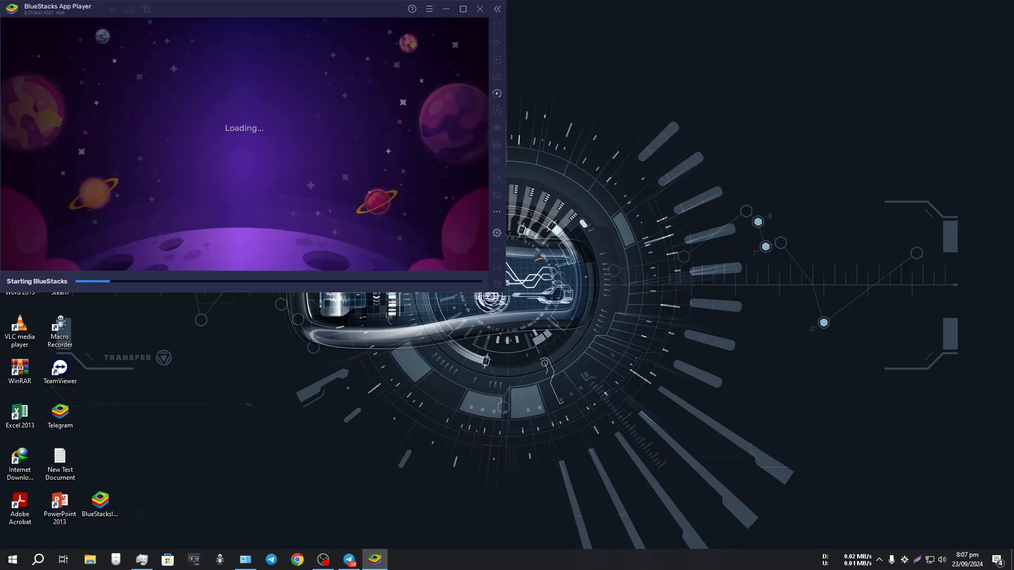
Move the BlueStacks window towards the middle of the screen and refresh the desktop several times while it loads
{"action": "left_click_drag", "start_coordinate": [323, 14], "coordinate": [646, 88]}
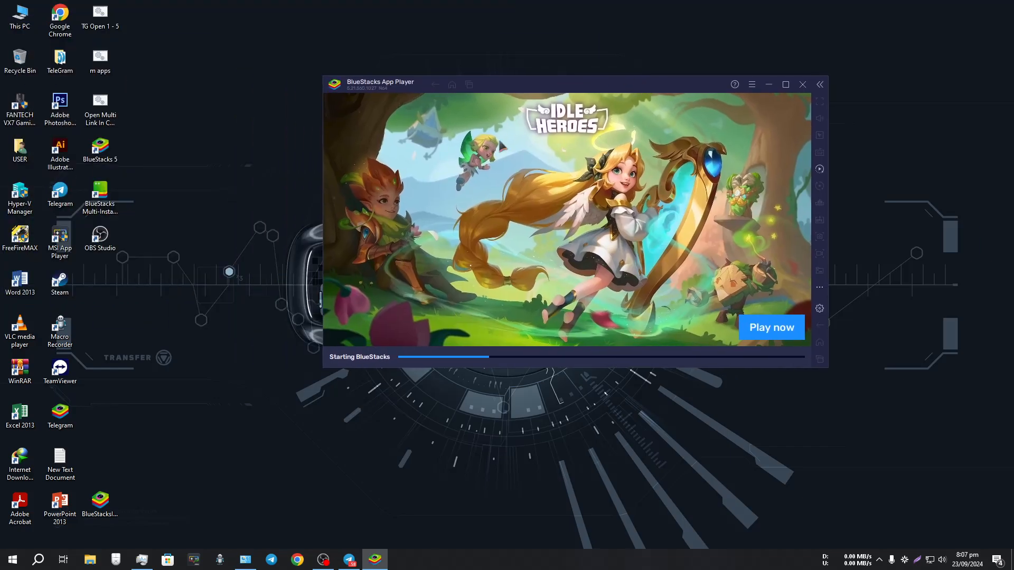
{"action": "right_click", "coordinate": [219, 125]}
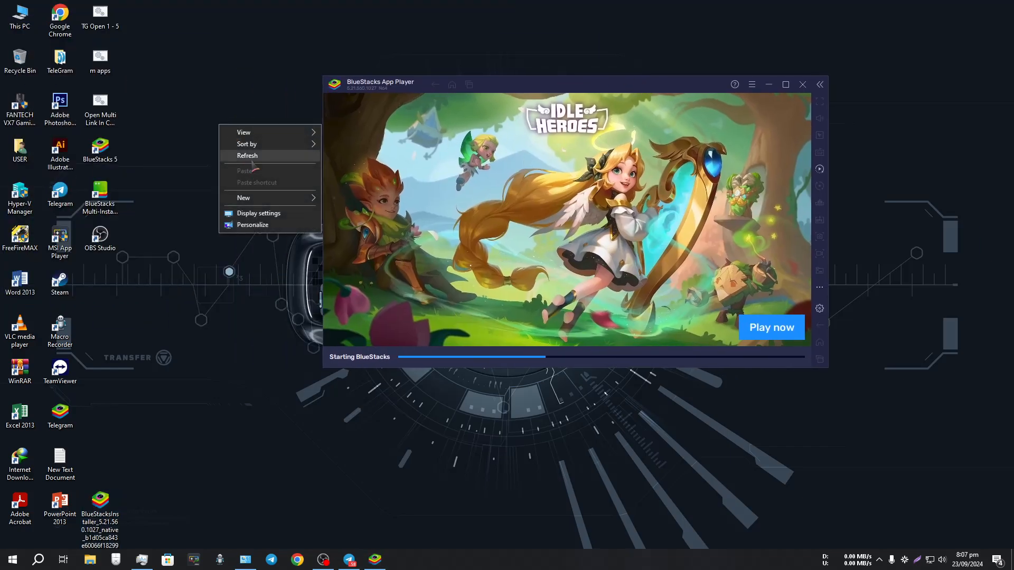
{"action": "left_click", "coordinate": [239, 155]}
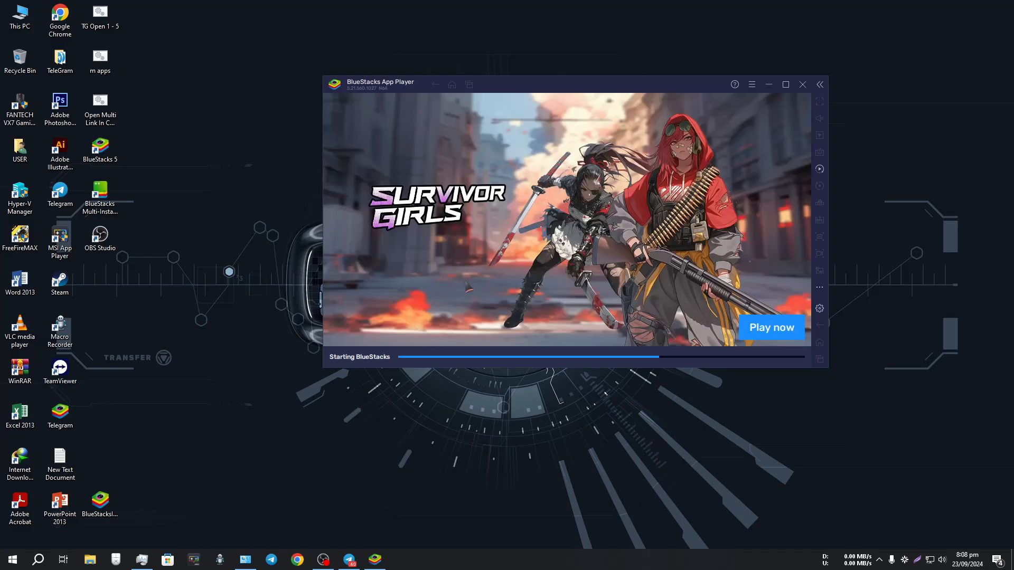
{"action": "right_click", "coordinate": [149, 95]}
{"action": "left_click", "coordinate": [173, 128]}
{"action": "right_click", "coordinate": [174, 83]}
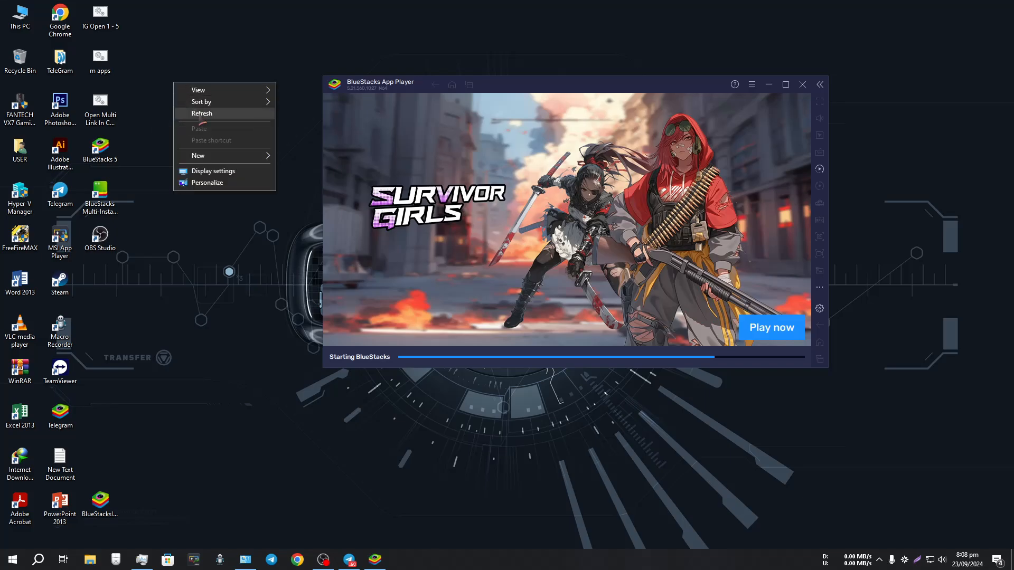
{"action": "left_click", "coordinate": [197, 115]}
{"action": "right_click", "coordinate": [191, 78]}
{"action": "left_click", "coordinate": [217, 110]}
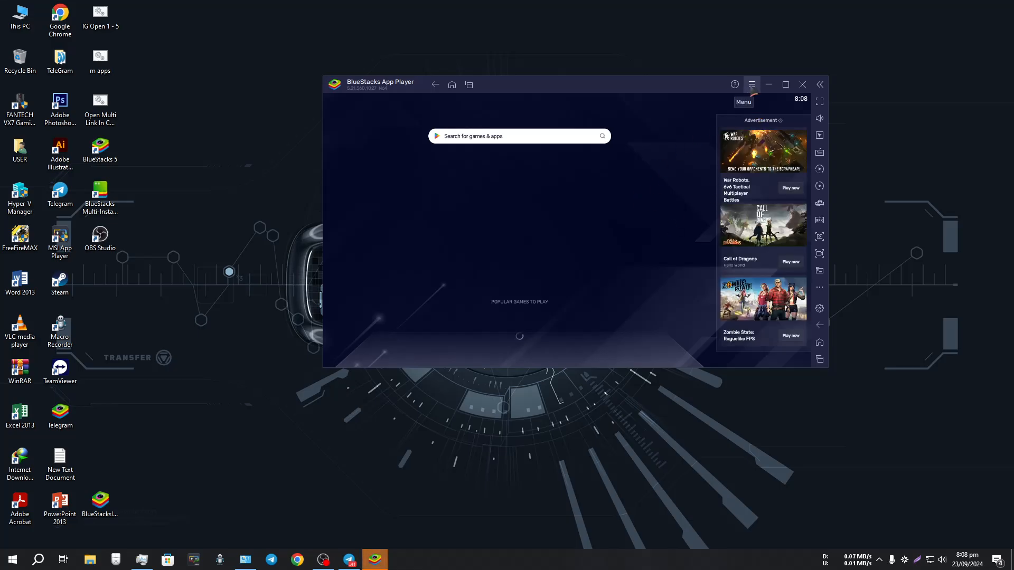
Open the BlueStacks settings and select the BlueStacks Multi-Instance Manager shortcut on the desktop
{"action": "left_click", "coordinate": [751, 87]}
{"action": "left_click", "coordinate": [694, 102]}
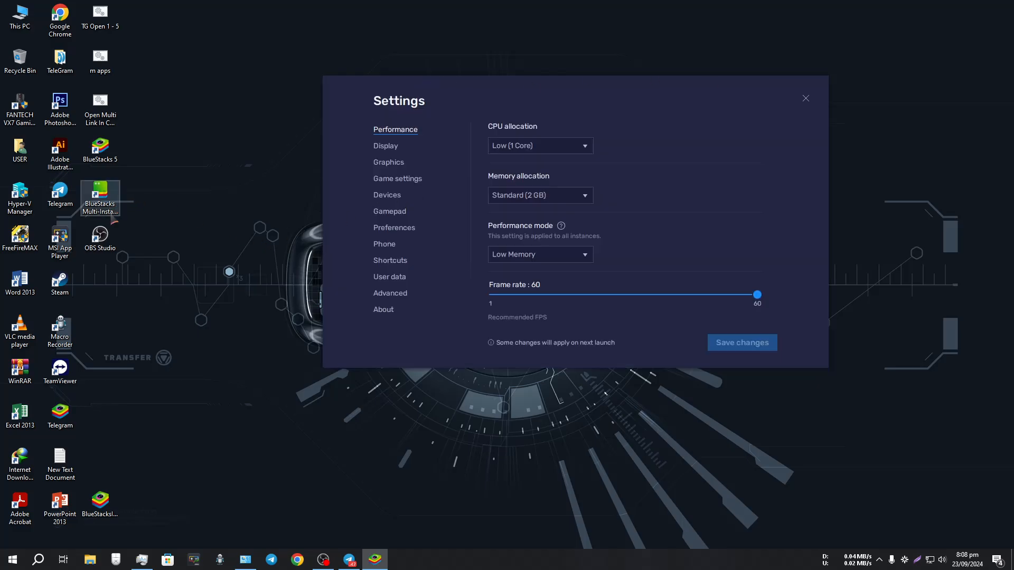
{"action": "left_click", "coordinate": [108, 205]}
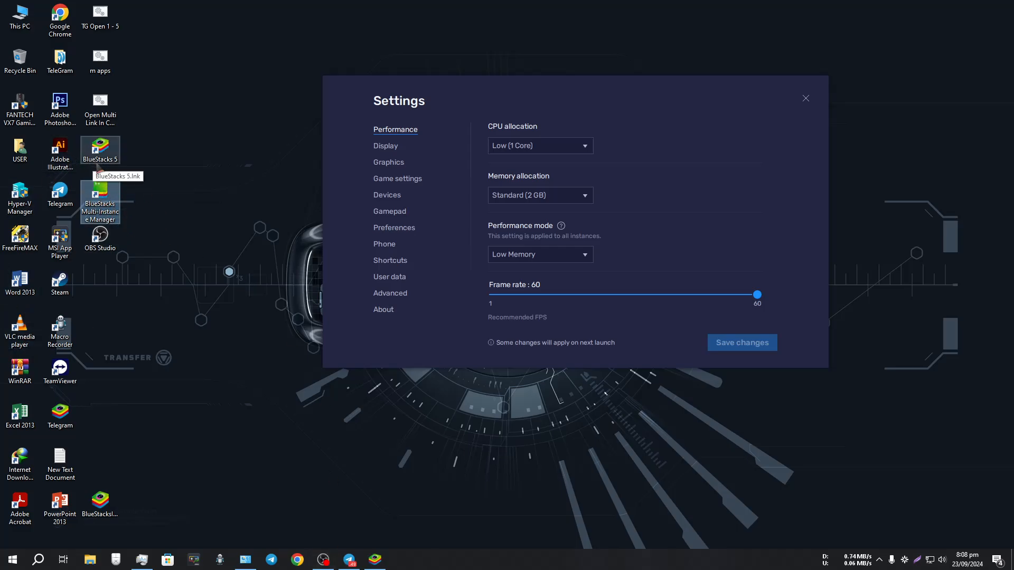
Open the file location of the BlueStacks 5 shortcut and paste a shortcut to HD-MultiInstanceManager onto the desktop
{"action": "right_click", "coordinate": [106, 157]}
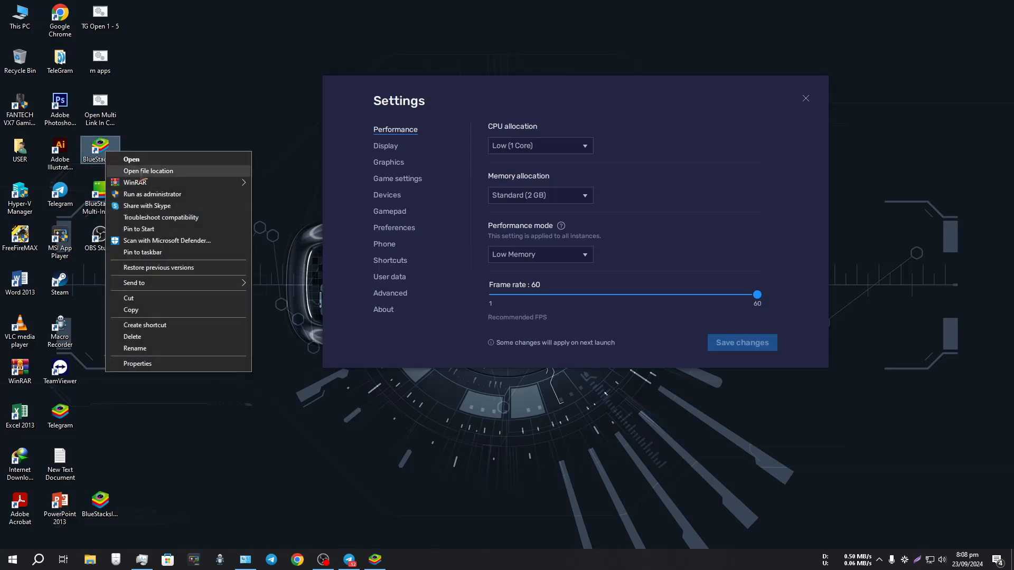
{"action": "left_click", "coordinate": [143, 173]}
{"action": "scroll", "coordinate": [381, 428], "scroll_direction": "down", "scroll_amount": 2}
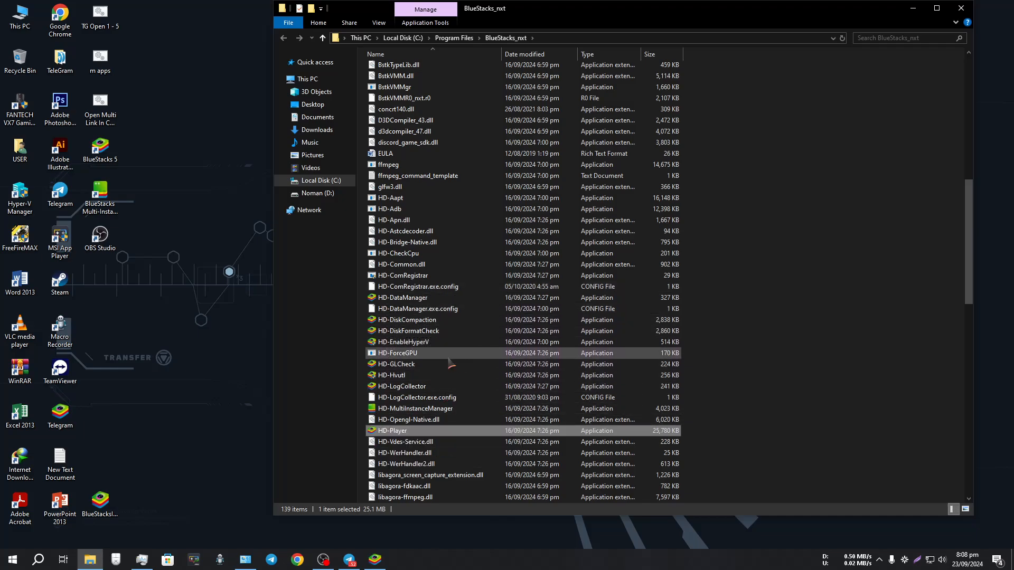
{"action": "scroll", "coordinate": [461, 337], "scroll_direction": "down", "scroll_amount": 2}
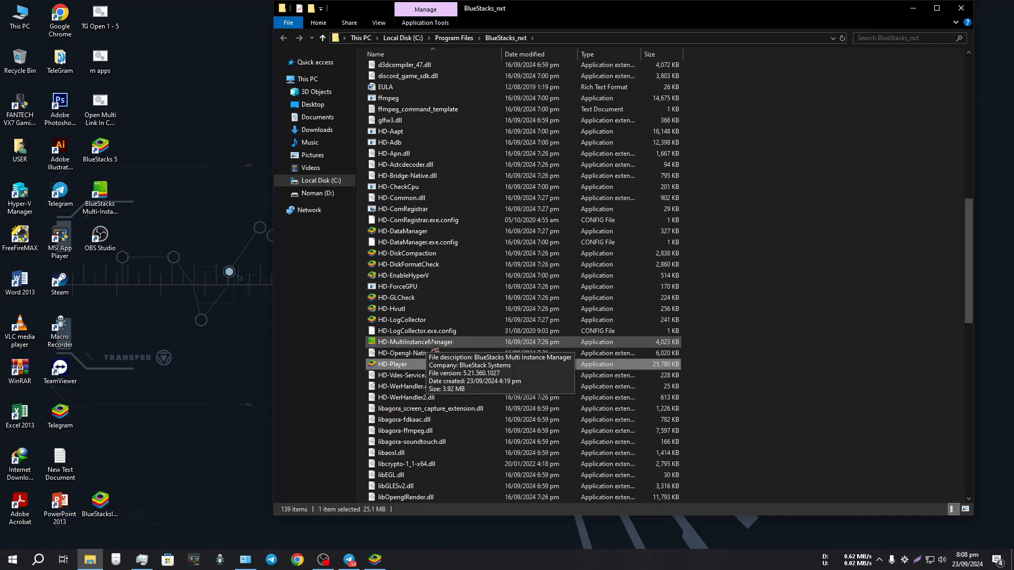
{"action": "right_click", "coordinate": [433, 342]}
{"action": "left_click", "coordinate": [455, 282]}
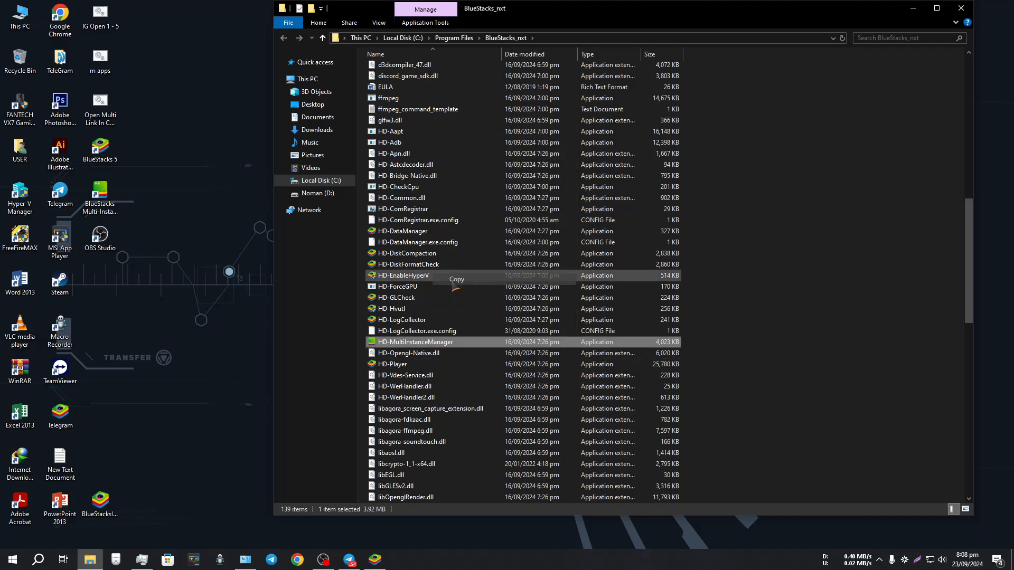
{"action": "right_click", "coordinate": [183, 263]}
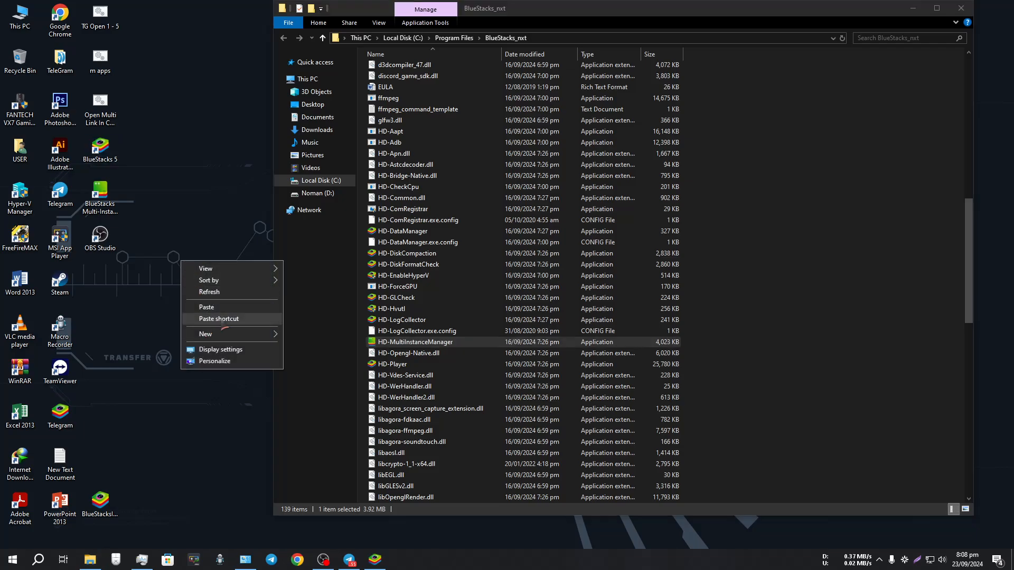
{"action": "left_click", "coordinate": [222, 321]}
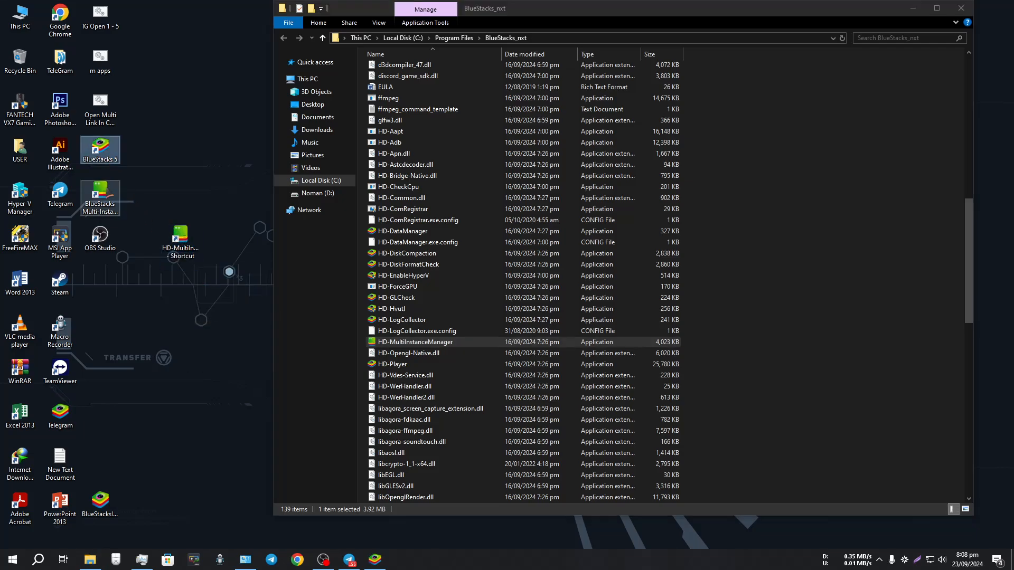
Delete the pasted HD-MultiInstanceManager shortcut from the desktop and close the BlueStacks_nxt folder window
{"action": "left_click", "coordinate": [185, 256]}
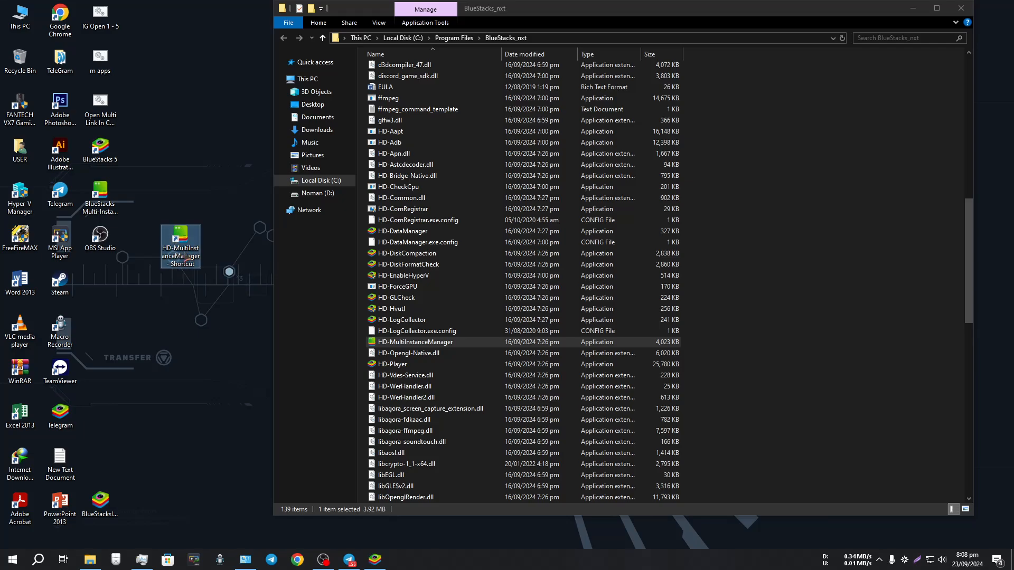
{"action": "right_click", "coordinate": [185, 257]}
{"action": "left_click", "coordinate": [209, 449]}
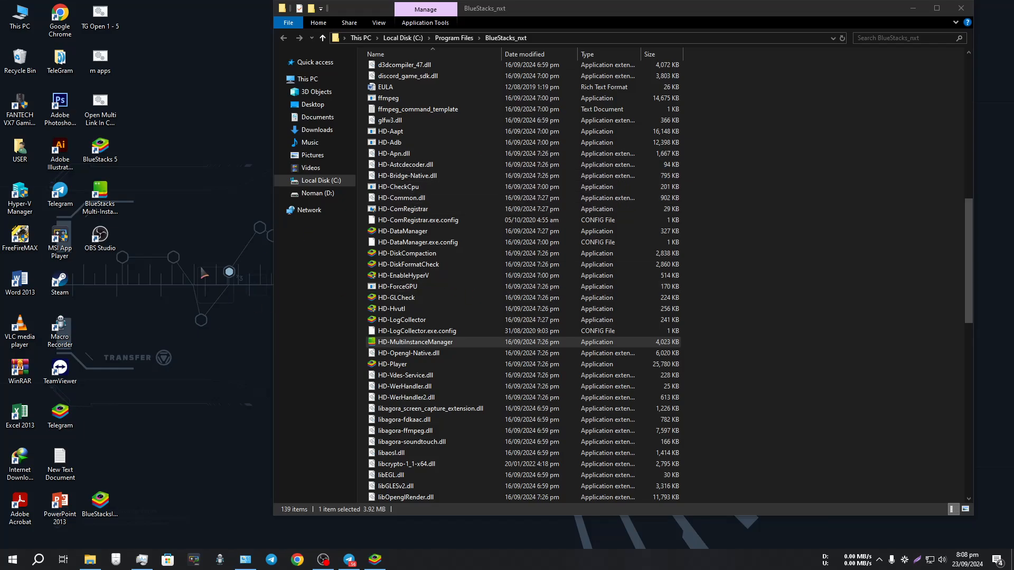
{"action": "left_click", "coordinate": [101, 191]}
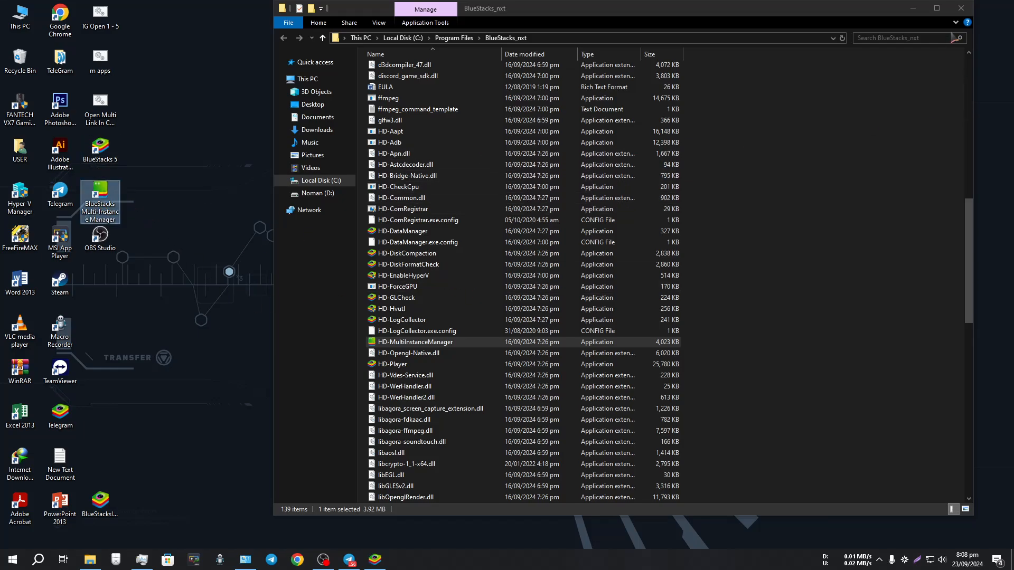
{"action": "left_click", "coordinate": [961, 8]}
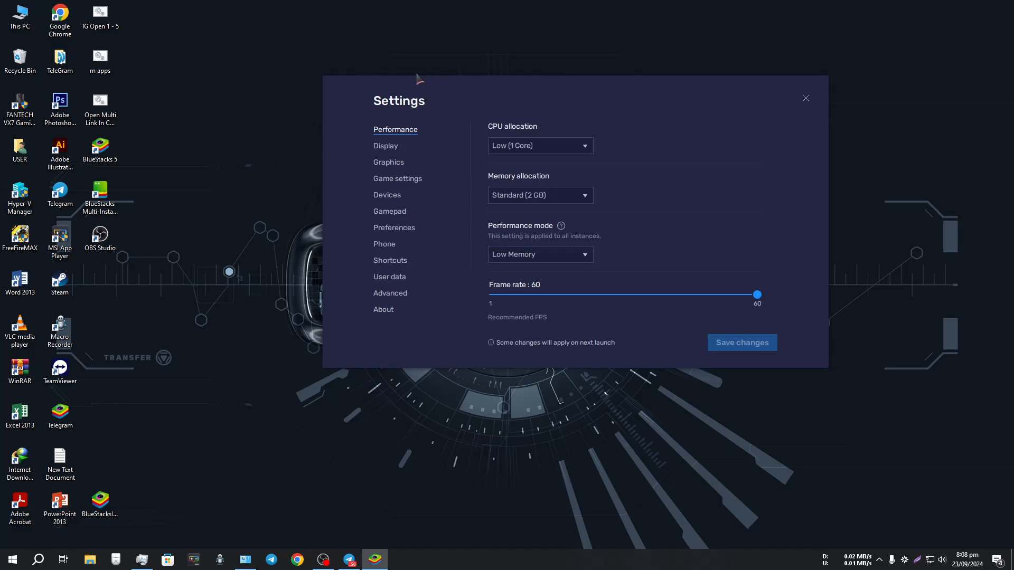
Set the BlueStacks display resolution to Portrait 720 x 1280, save the changes, and restart the player
{"action": "left_click", "coordinate": [385, 146]}
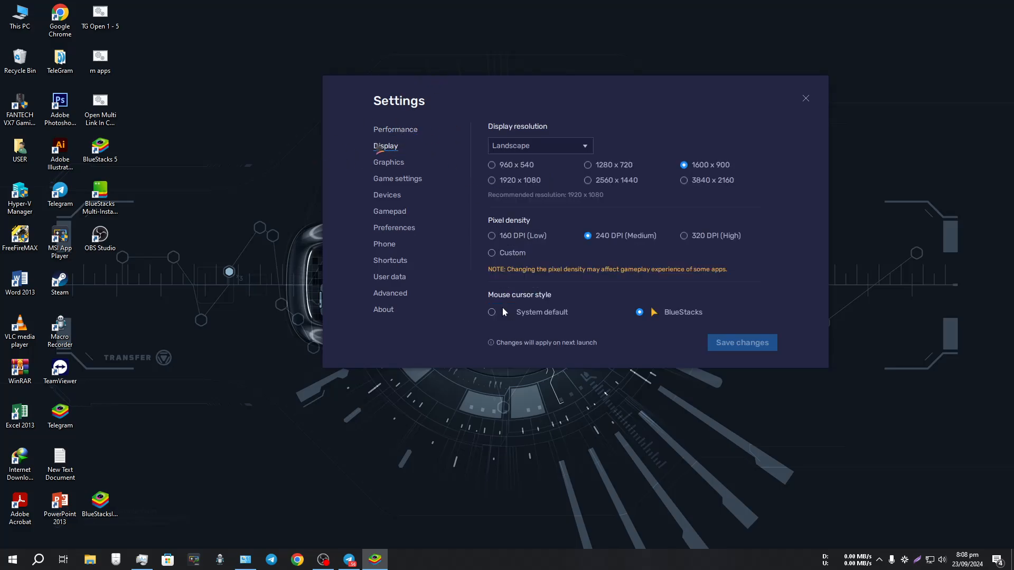
{"action": "left_click", "coordinate": [525, 150]}
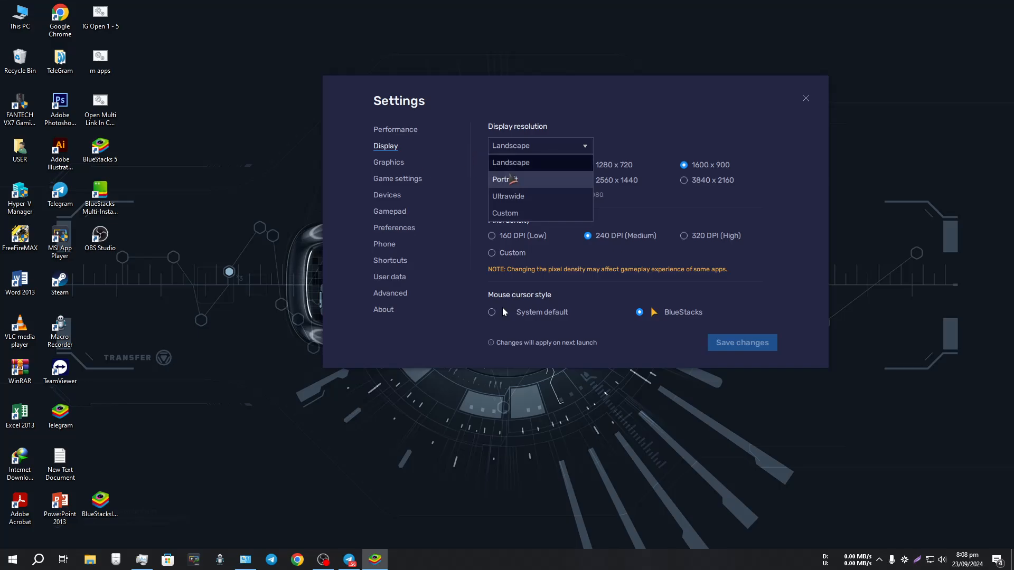
{"action": "left_click", "coordinate": [508, 180]}
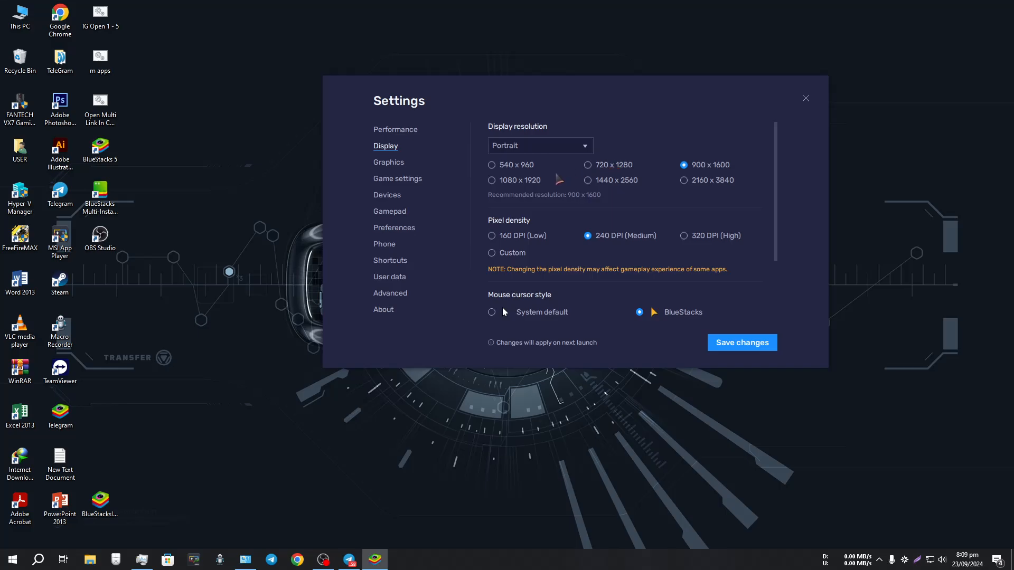
{"action": "left_click", "coordinate": [602, 168]}
{"action": "scroll", "coordinate": [602, 275], "scroll_direction": "down", "scroll_amount": 2}
{"action": "scroll", "coordinate": [570, 269], "scroll_direction": "up", "scroll_amount": 2}
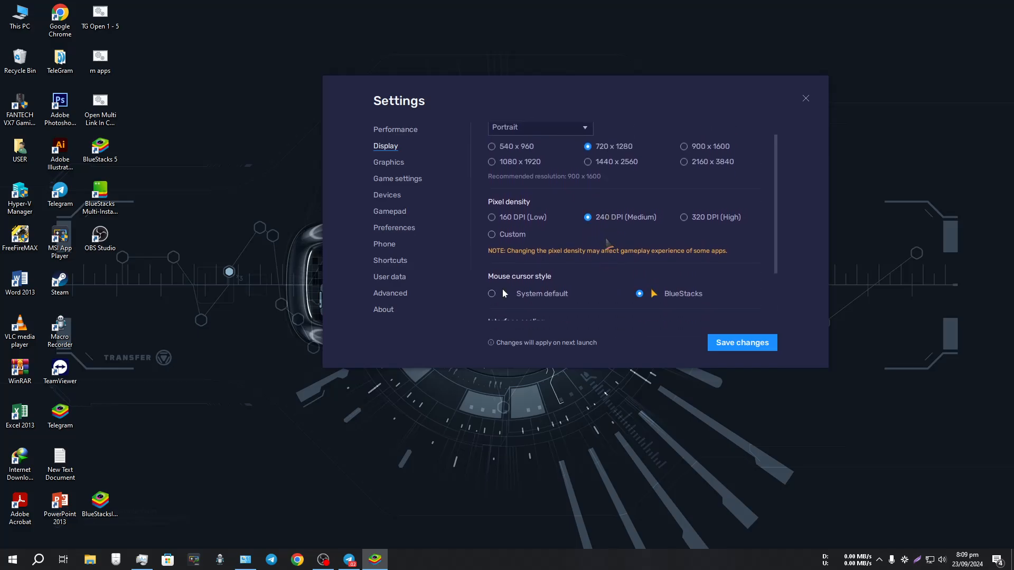
{"action": "scroll", "coordinate": [535, 261], "scroll_direction": "down", "scroll_amount": 2}
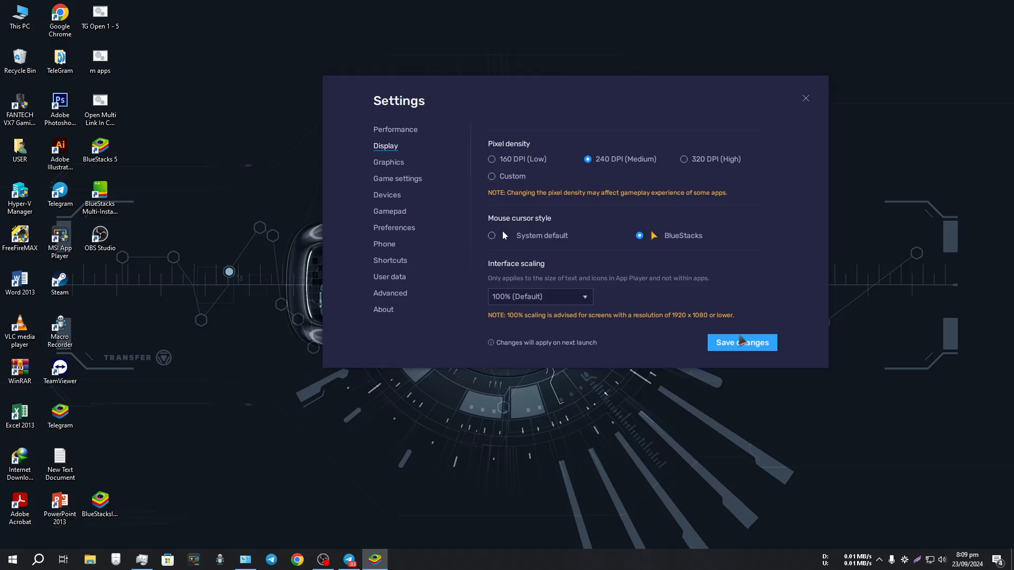
{"action": "left_click", "coordinate": [739, 340]}
{"action": "left_click", "coordinate": [640, 247]}
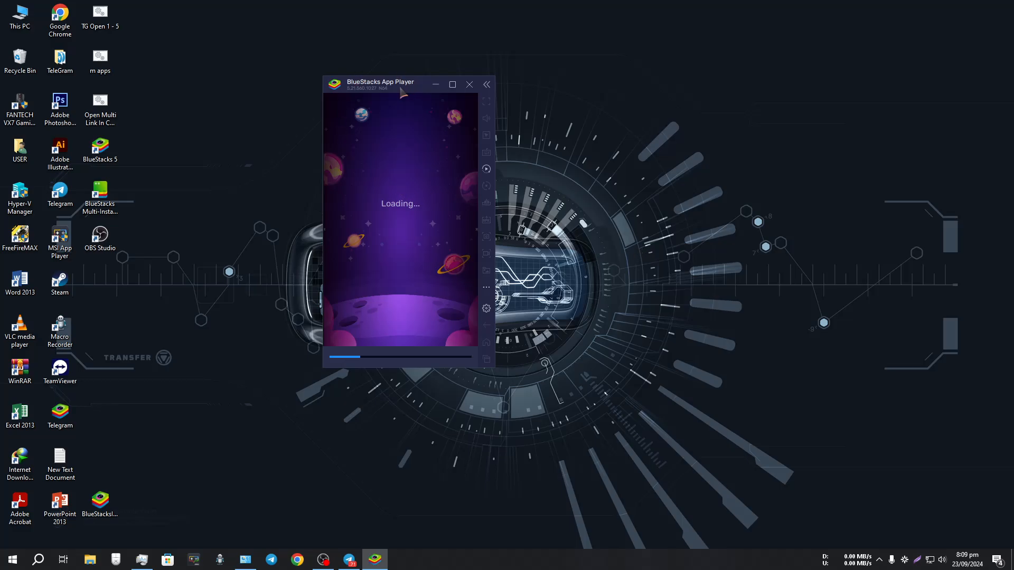
Maximize the BlueStacks player window and open its settings once it has loaded
{"action": "left_click", "coordinate": [455, 88]}
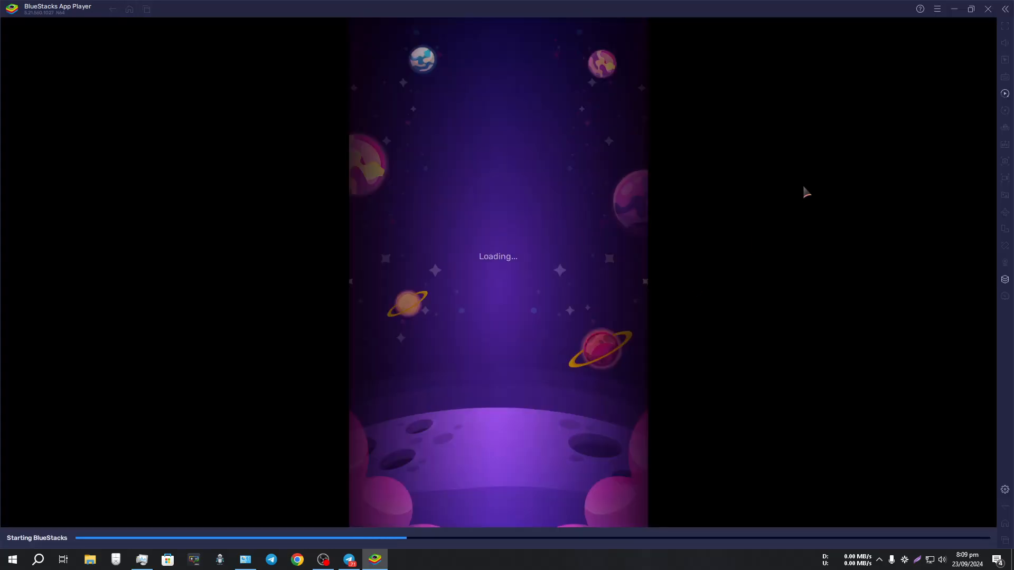
{"action": "left_click", "coordinate": [971, 9]}
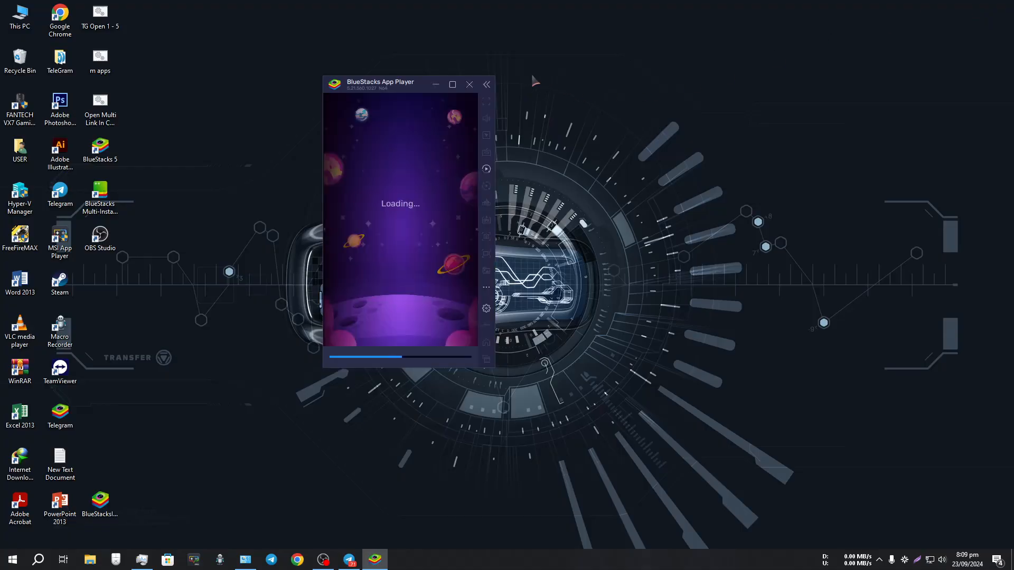
{"action": "left_click", "coordinate": [453, 84]}
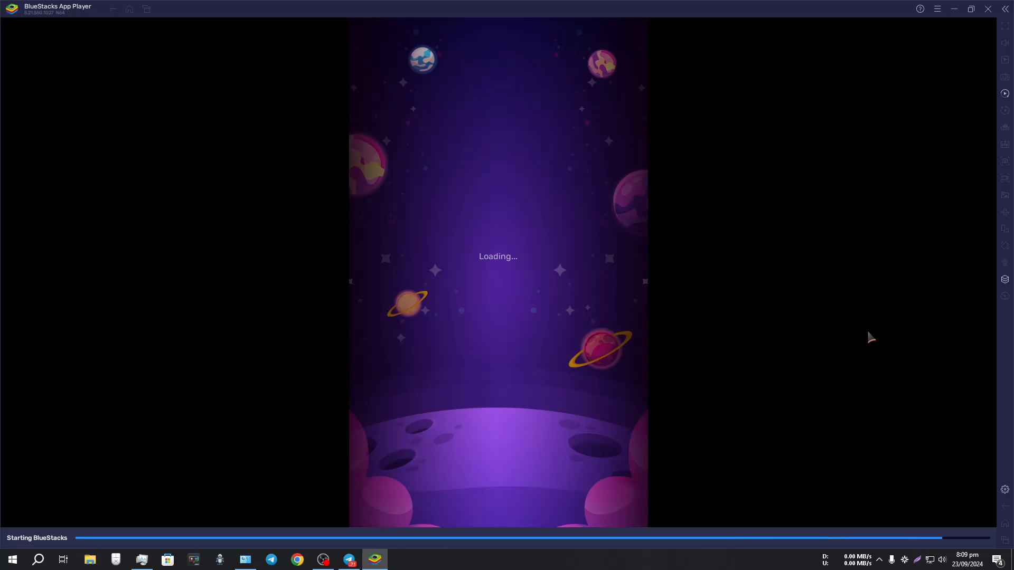
{"action": "left_click", "coordinate": [938, 10]}
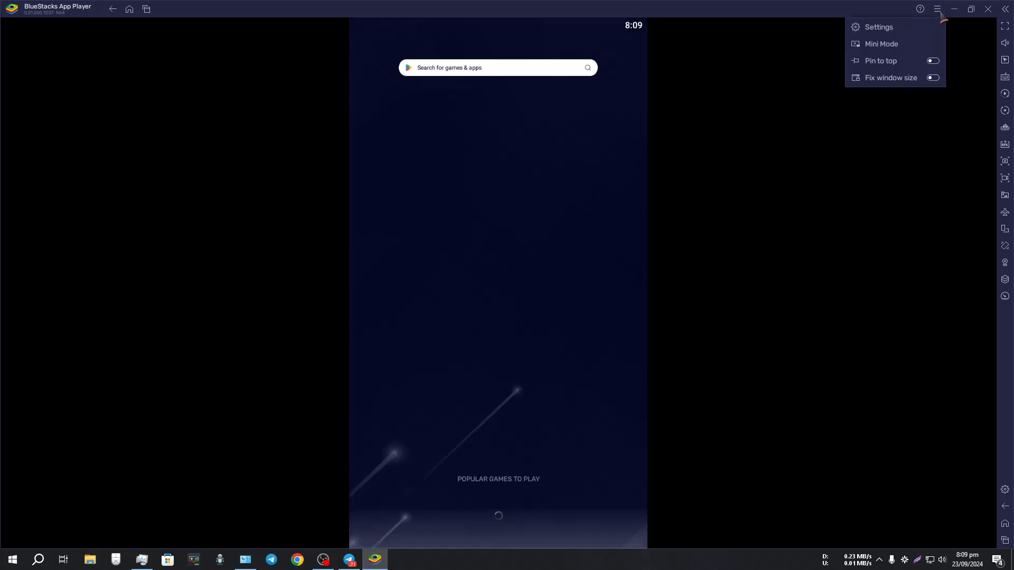
{"action": "left_click", "coordinate": [892, 26]}
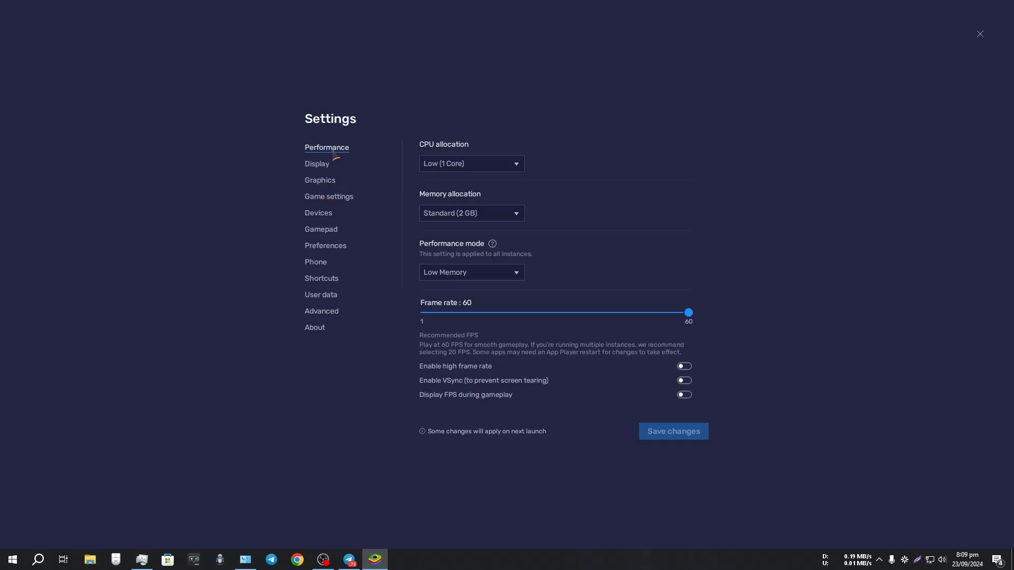
Review the CPU and memory allocation options, choosing Low (1 Core) for CPU and Standard (2 GB) for memory
{"action": "left_click", "coordinate": [443, 165]}
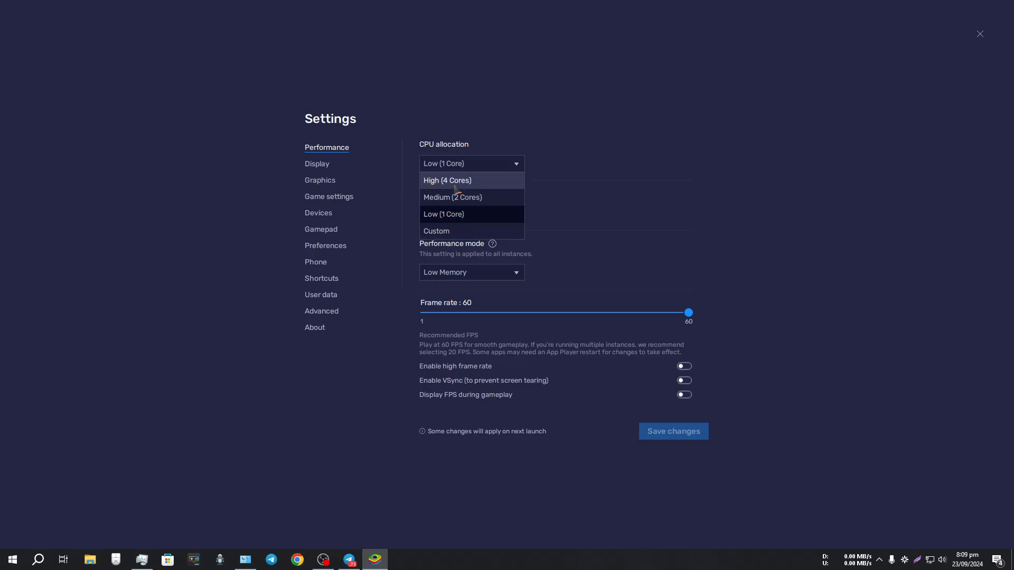
{"action": "left_click", "coordinate": [442, 219]}
{"action": "left_click", "coordinate": [457, 218]}
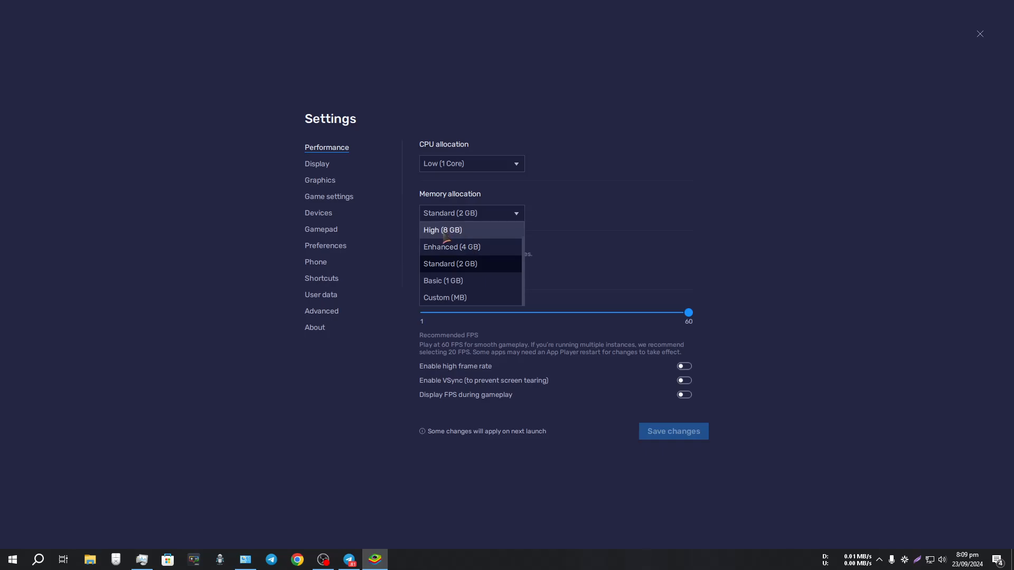
{"action": "scroll", "coordinate": [470, 280], "scroll_direction": "up", "scroll_amount": 1}
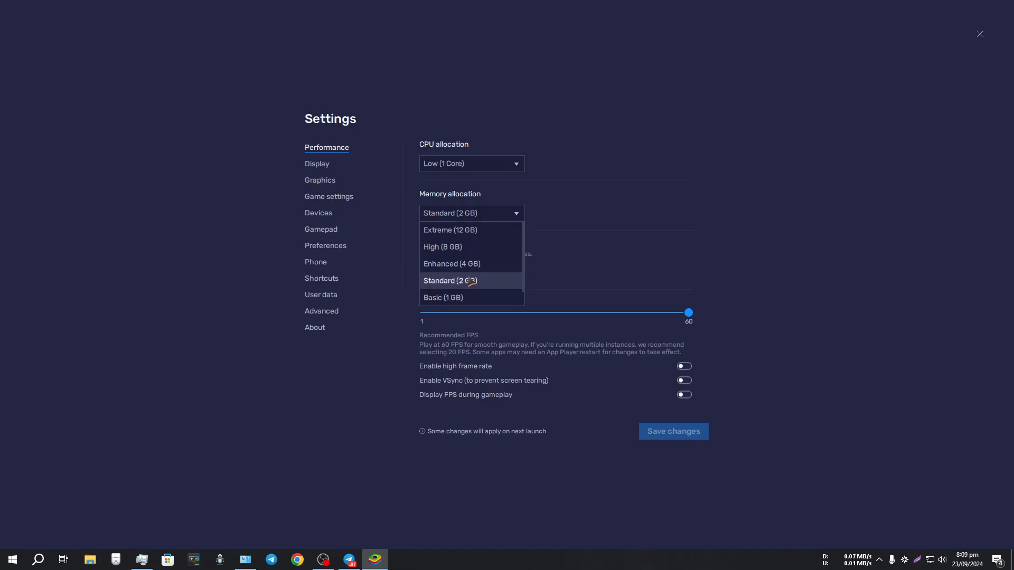
{"action": "scroll", "coordinate": [472, 276], "scroll_direction": "down", "scroll_amount": 1}
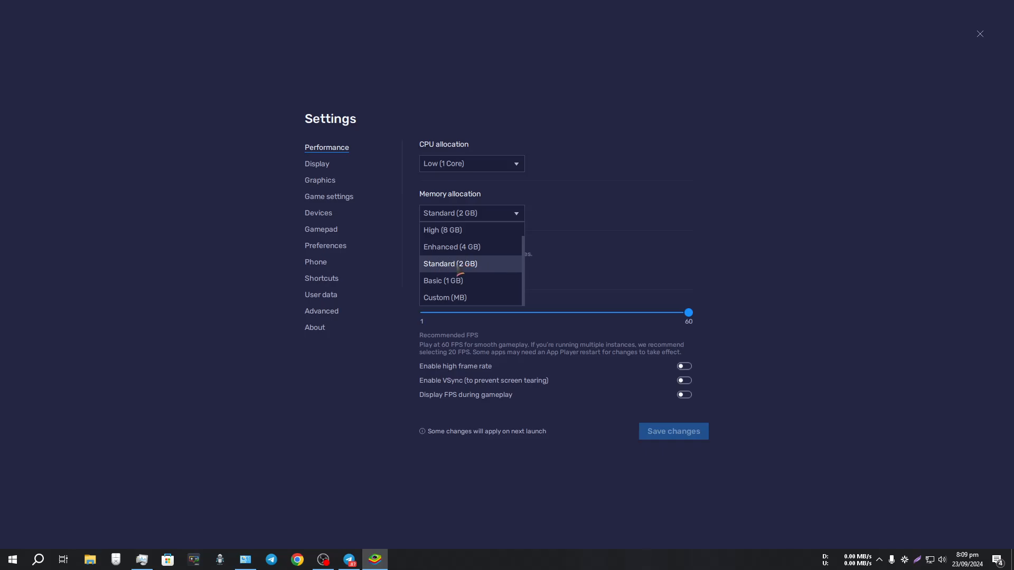
{"action": "scroll", "coordinate": [488, 266], "scroll_direction": "up", "scroll_amount": 1}
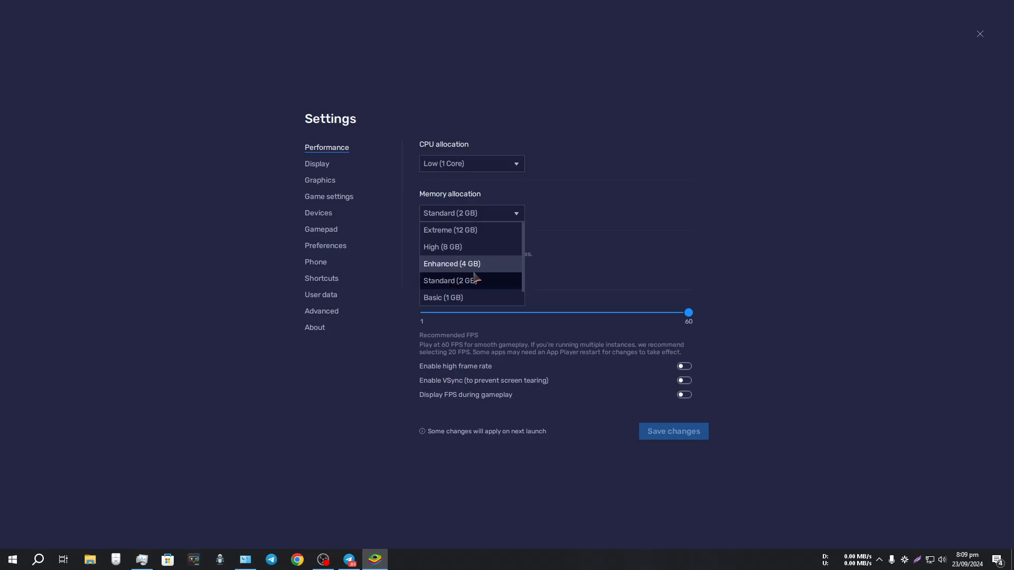
{"action": "left_click", "coordinate": [411, 208]}
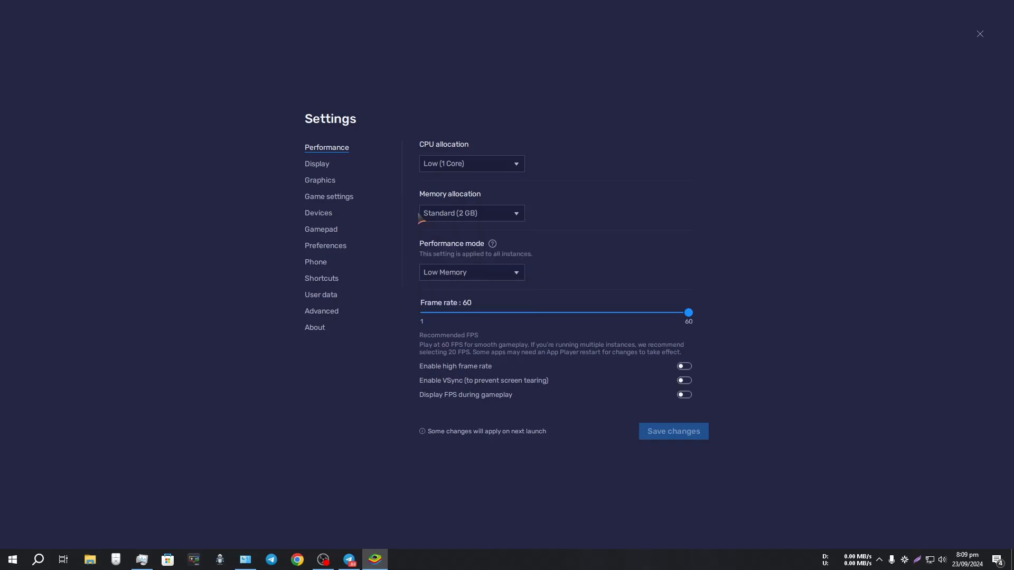
{"action": "left_click", "coordinate": [453, 216]}
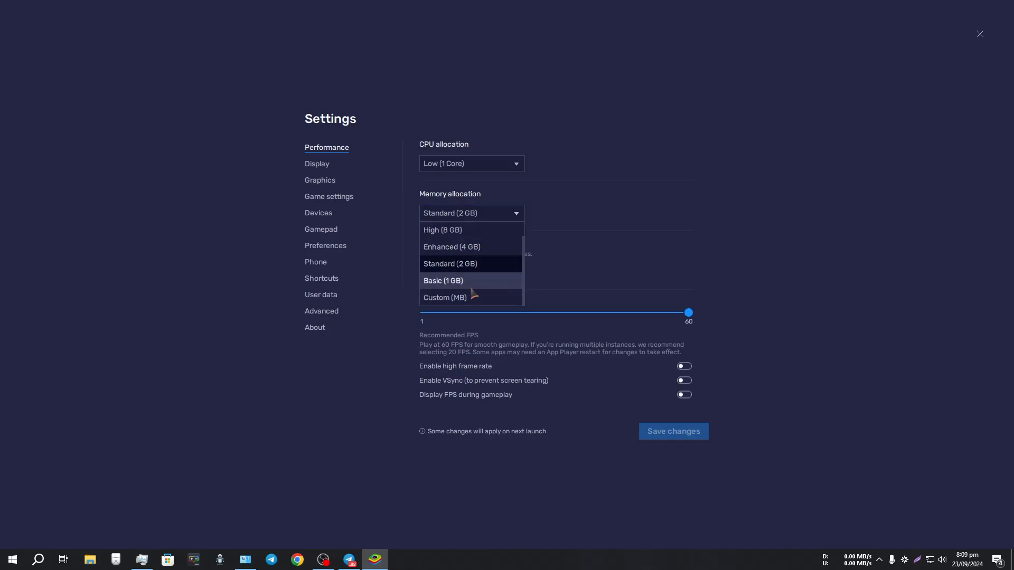
{"action": "left_click", "coordinate": [453, 267]}
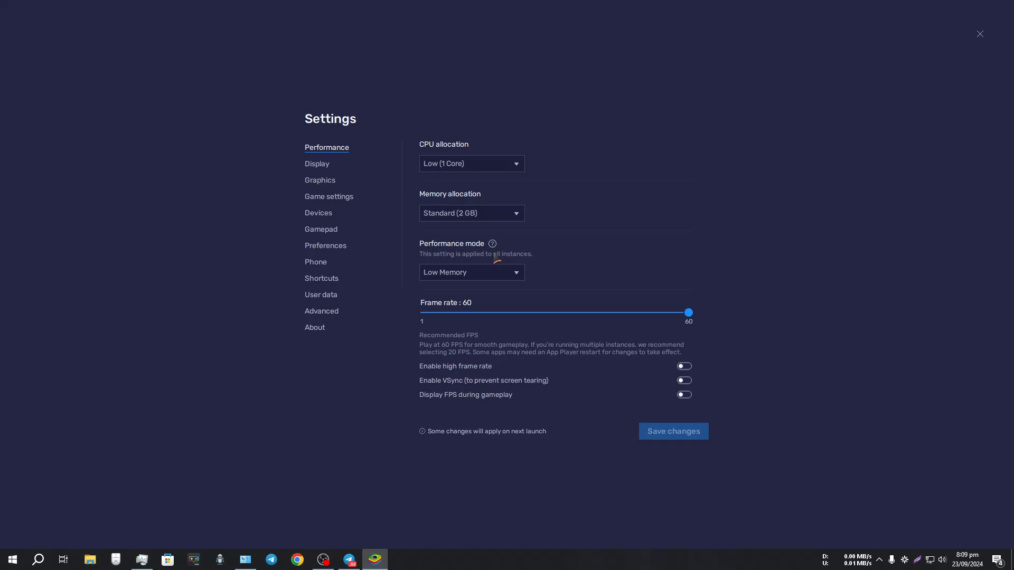
Review the performance mode options and choose Low Memory
{"action": "left_click", "coordinate": [480, 276]}
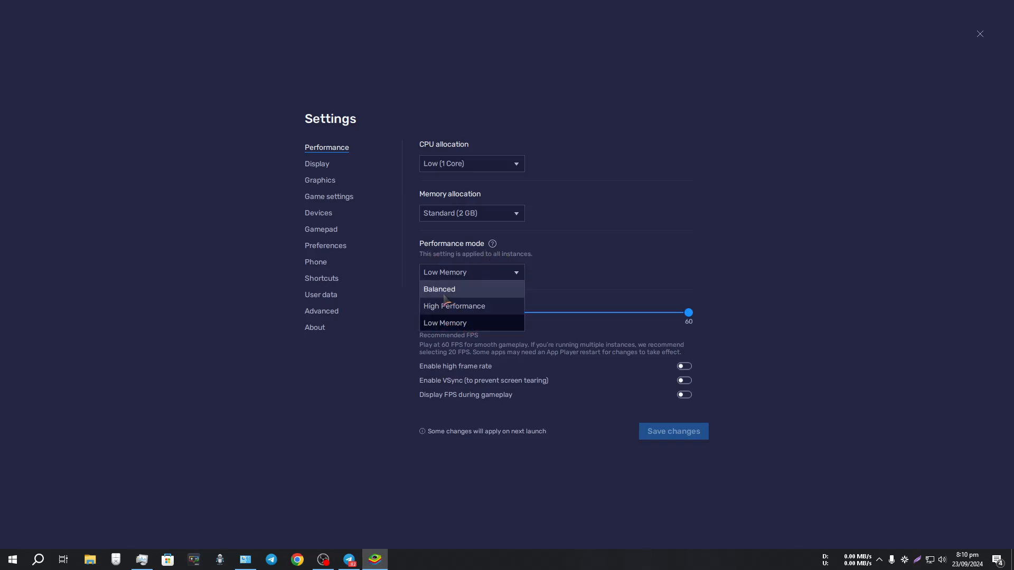
{"action": "left_click", "coordinate": [446, 324]}
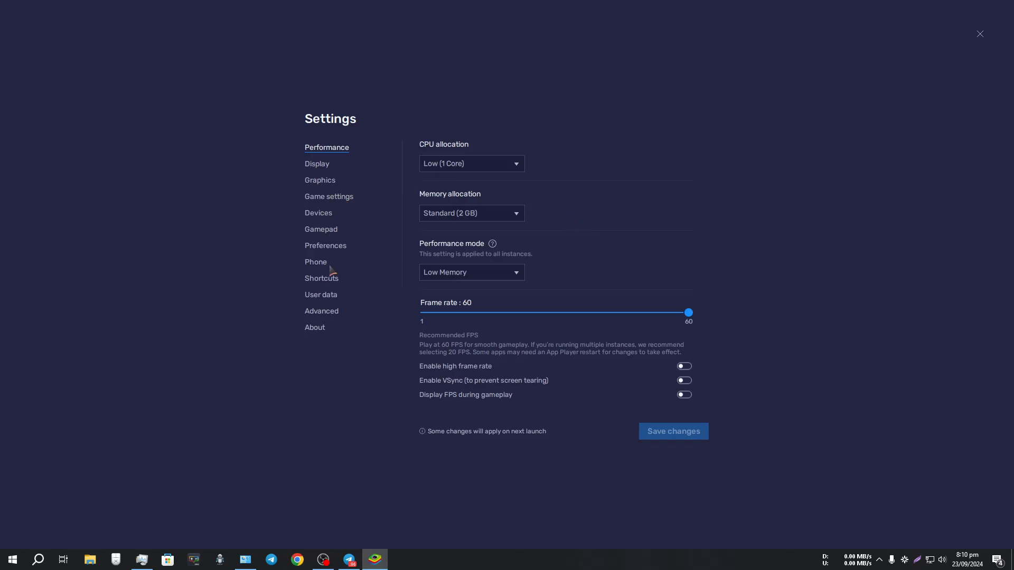
{"action": "left_click", "coordinate": [457, 272]}
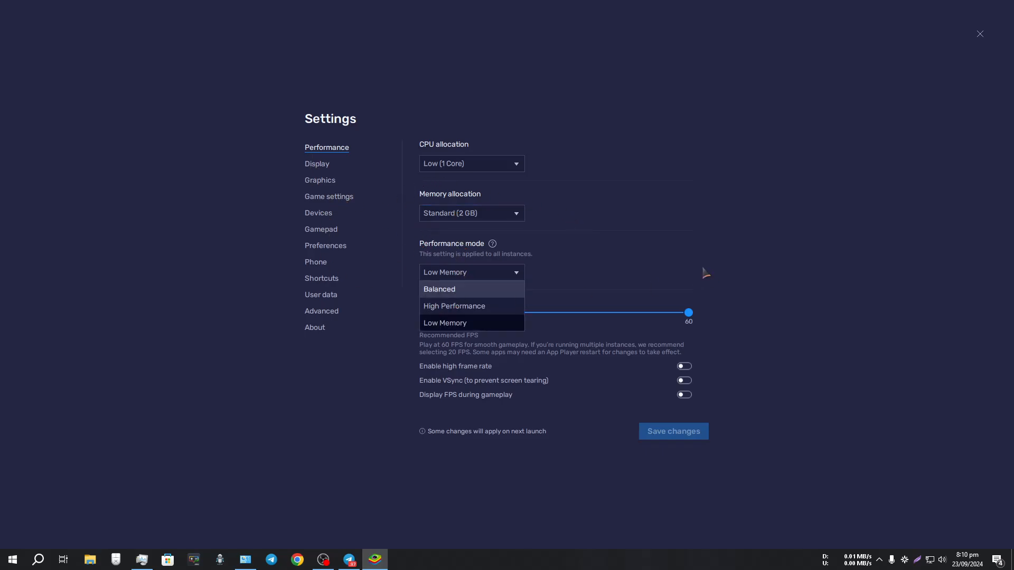
{"action": "left_click", "coordinate": [502, 324]}
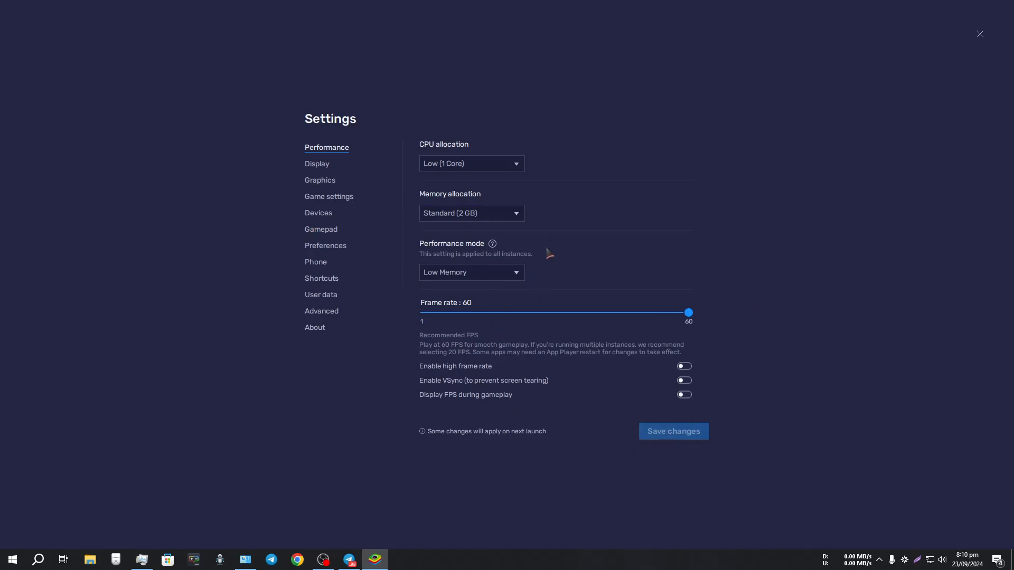
Leave the settings, exit the BlueStacks App Player, and open the BlueStacks multi-instance manager
{"action": "left_click", "coordinate": [979, 34]}
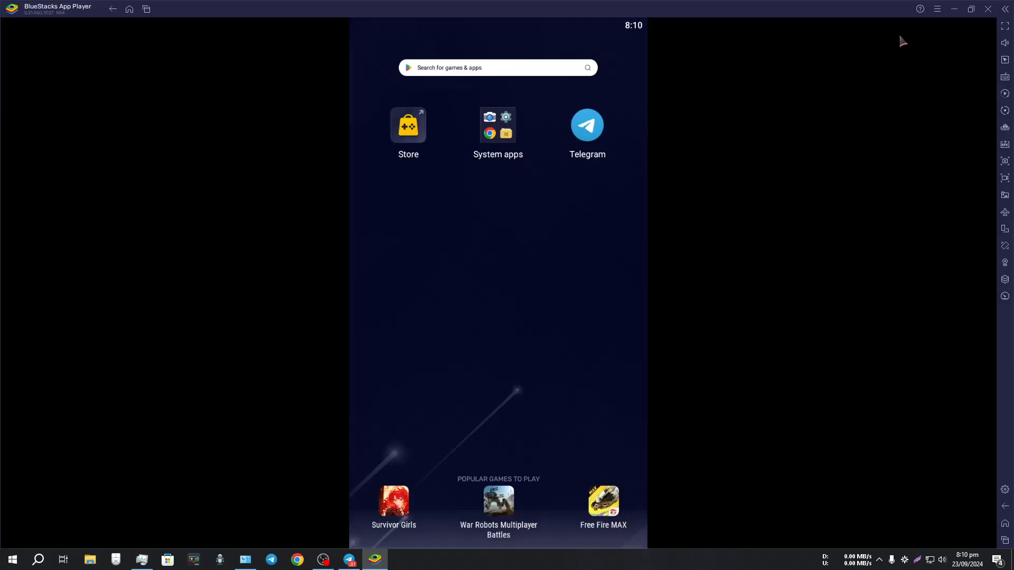
{"action": "left_click", "coordinate": [988, 9]}
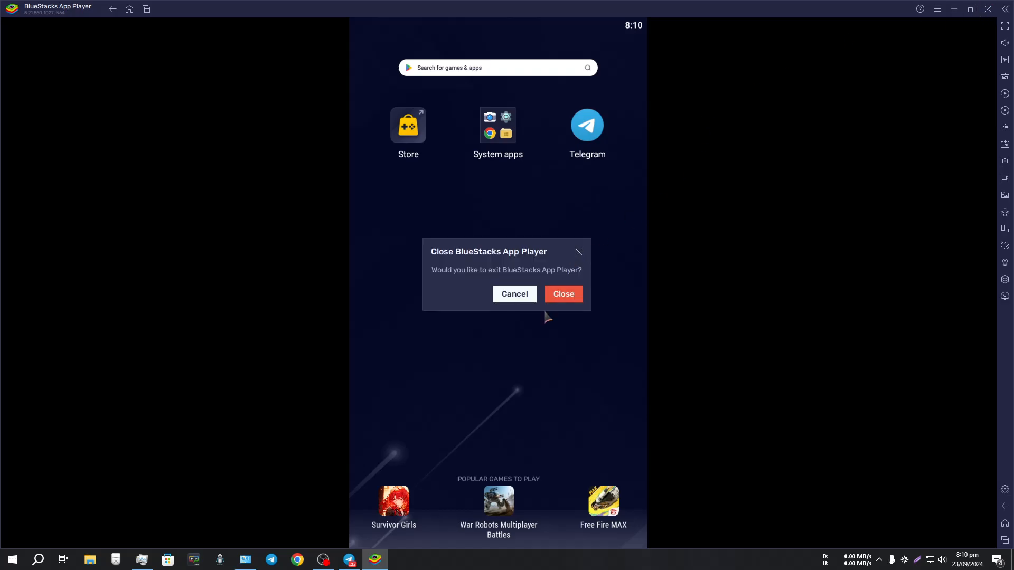
{"action": "left_click", "coordinate": [561, 296]}
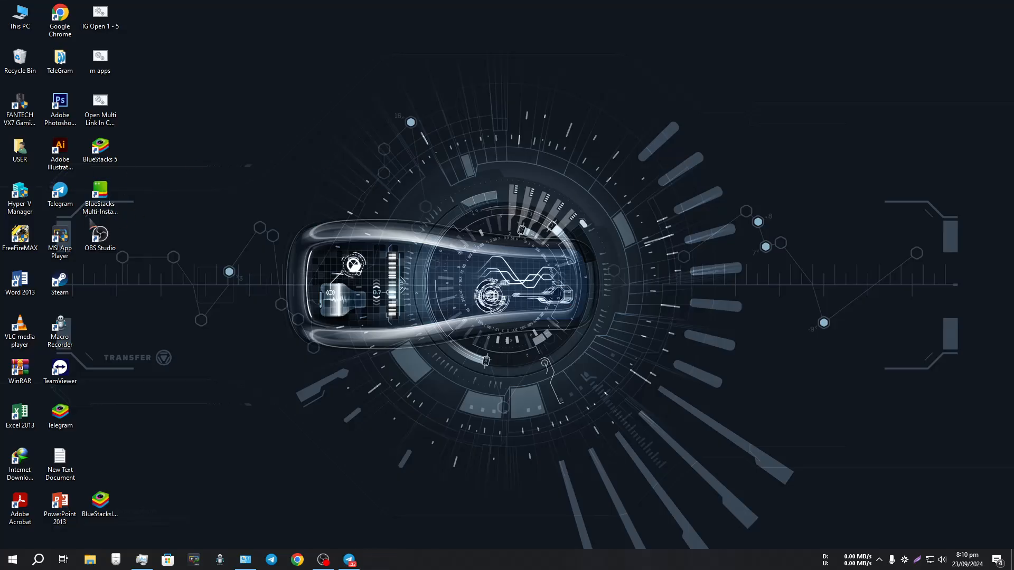
{"action": "double_click", "coordinate": [100, 198]}
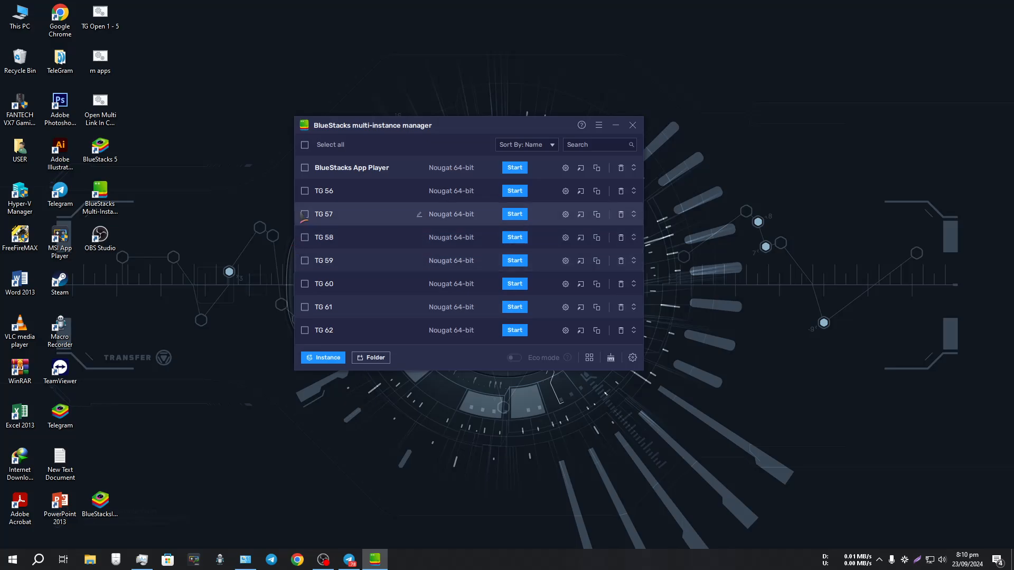
Examine the options for cloning the BlueStacks App Player as a new instance, then close them without creating one
{"action": "left_click", "coordinate": [324, 359]}
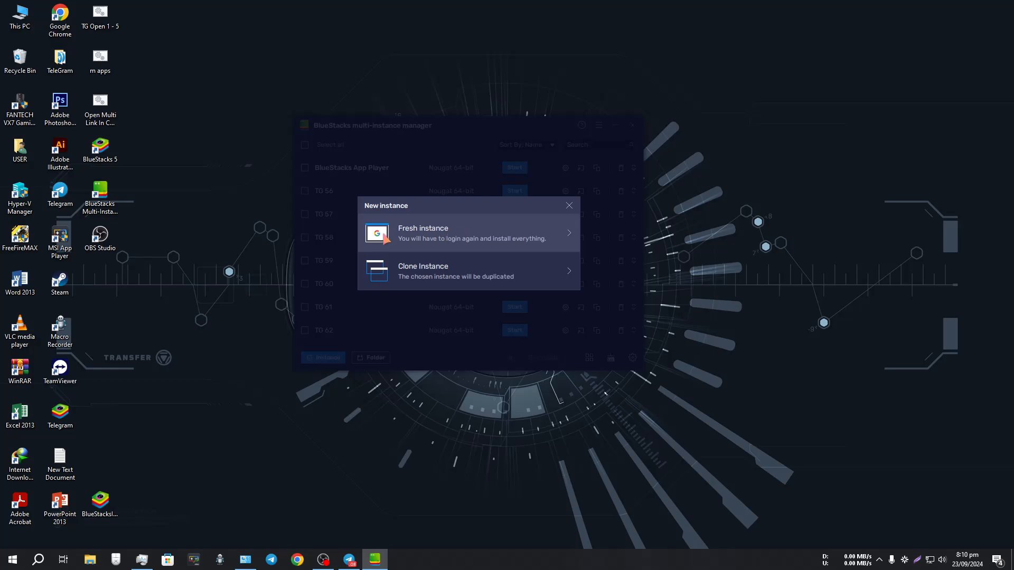
{"action": "left_click", "coordinate": [437, 280]}
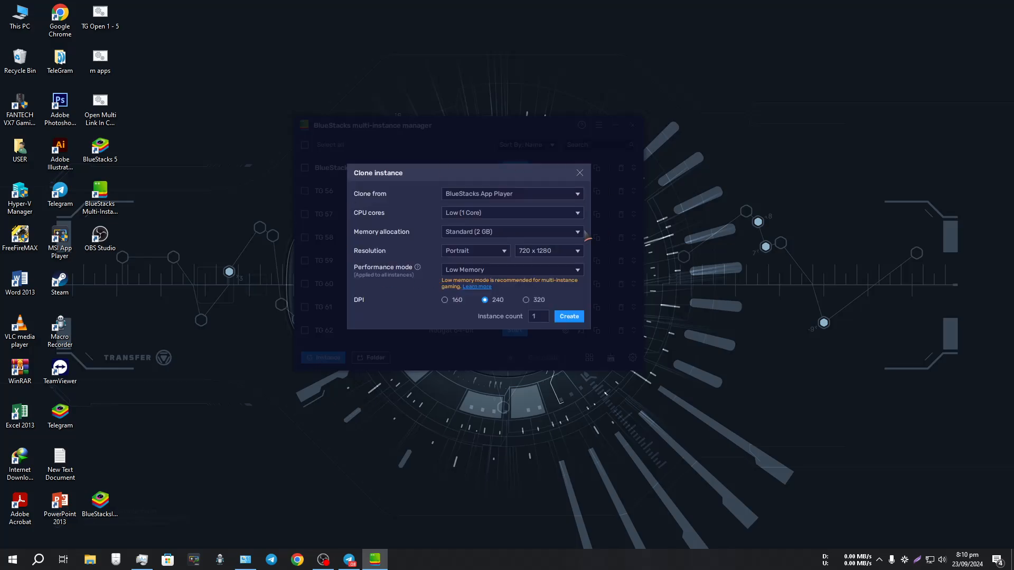
{"action": "left_click", "coordinate": [580, 173]}
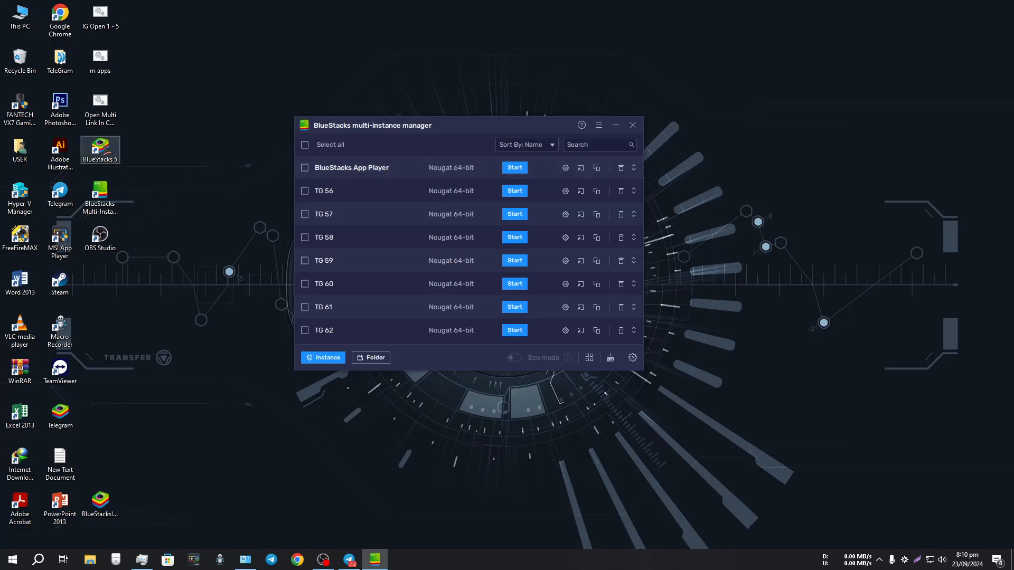
Launch the BlueStacks 5 player and place its window beside the multi-instance manager
{"action": "double_click", "coordinate": [100, 151]}
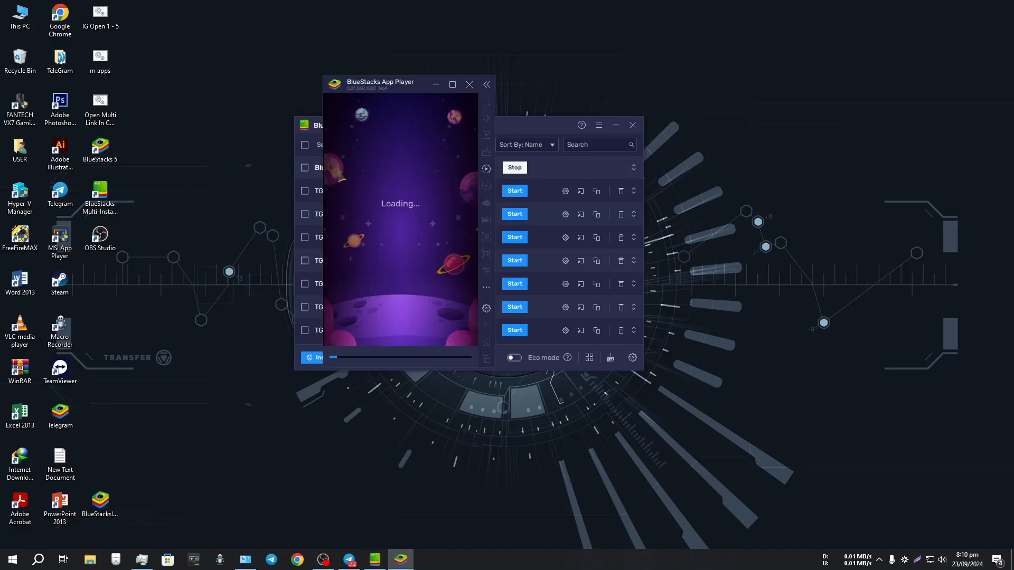
{"action": "left_click_drag", "start_coordinate": [379, 94], "coordinate": [750, 91]}
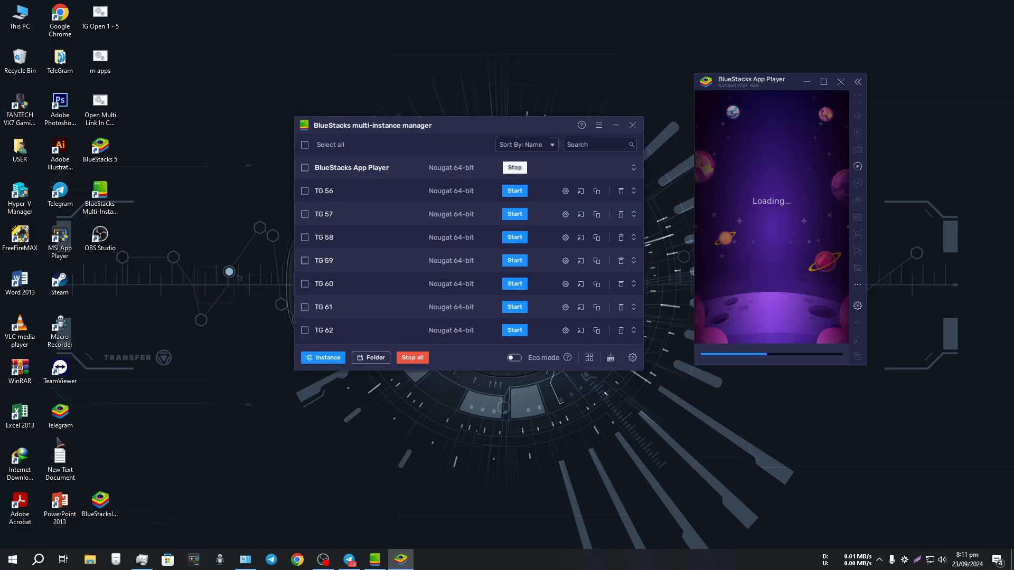
Switch to Google Chrome with the Person 1 profile and load telegam.org
{"action": "left_click", "coordinate": [297, 559]}
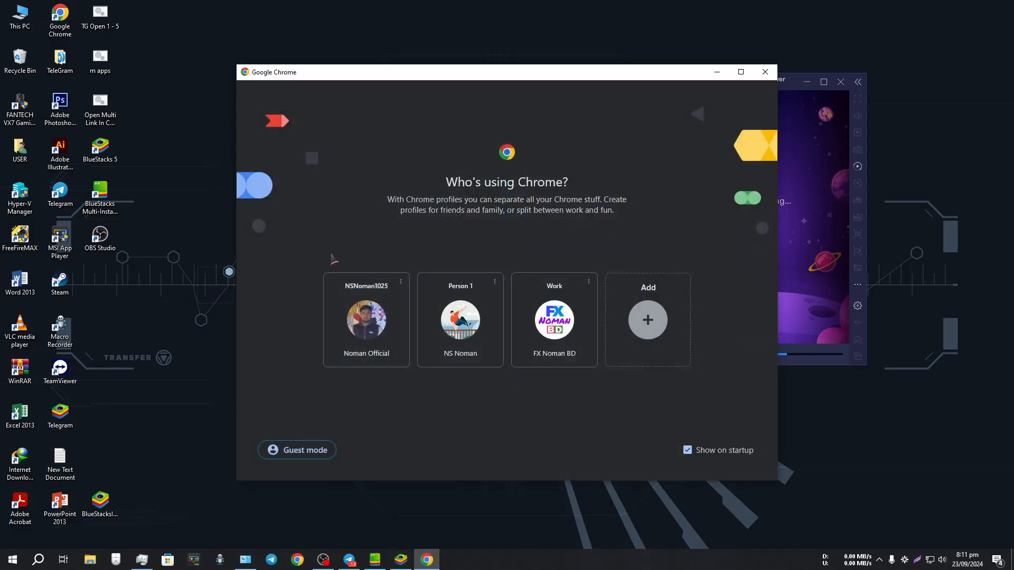
{"action": "left_click", "coordinate": [461, 320]}
{"action": "left_click", "coordinate": [270, 33]}
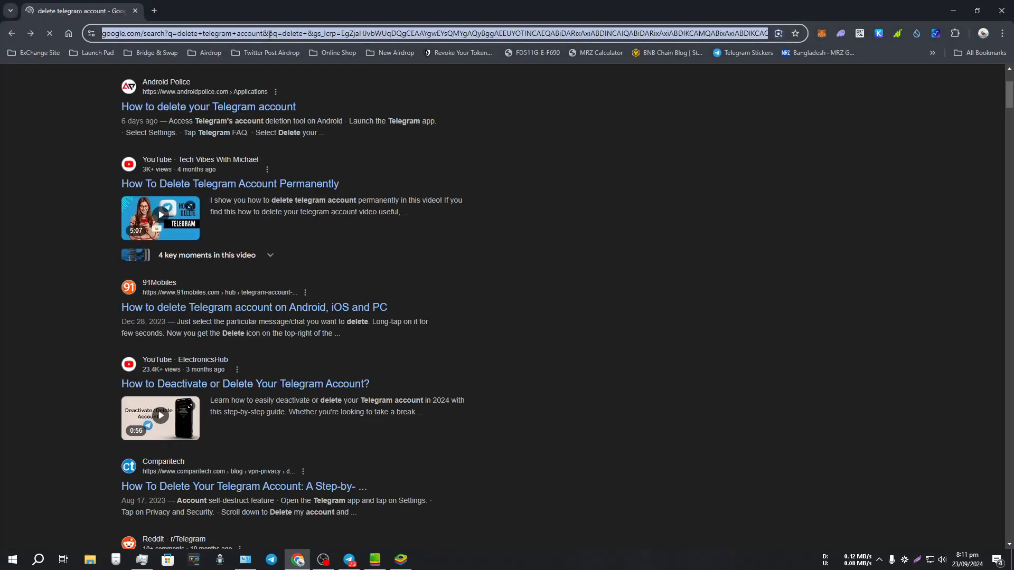
{"action": "type", "text": "teleg"}
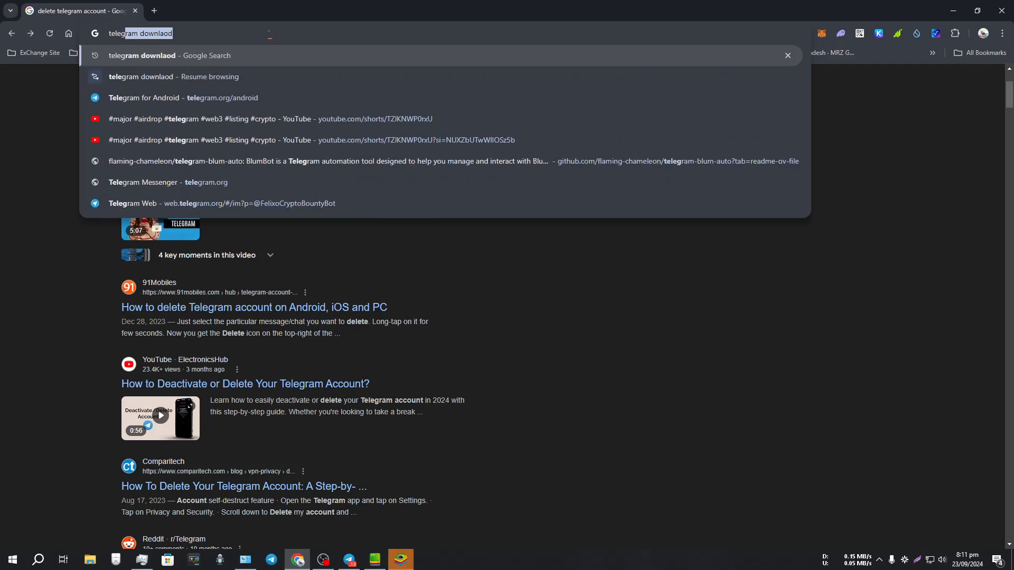
{"action": "type", "text": "am."}
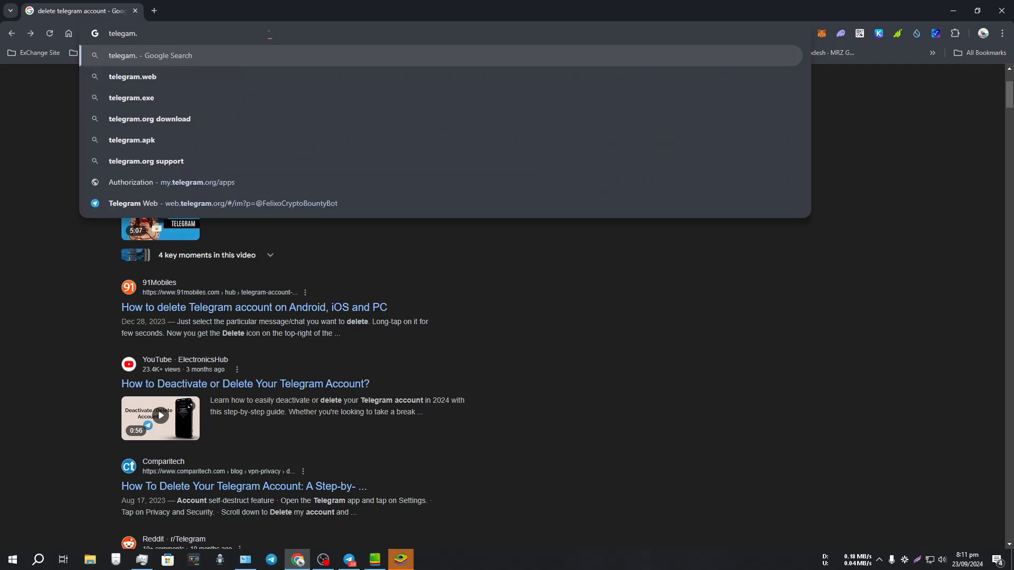
{"action": "type", "text": "org"}
{"action": "key", "text": "Return"}
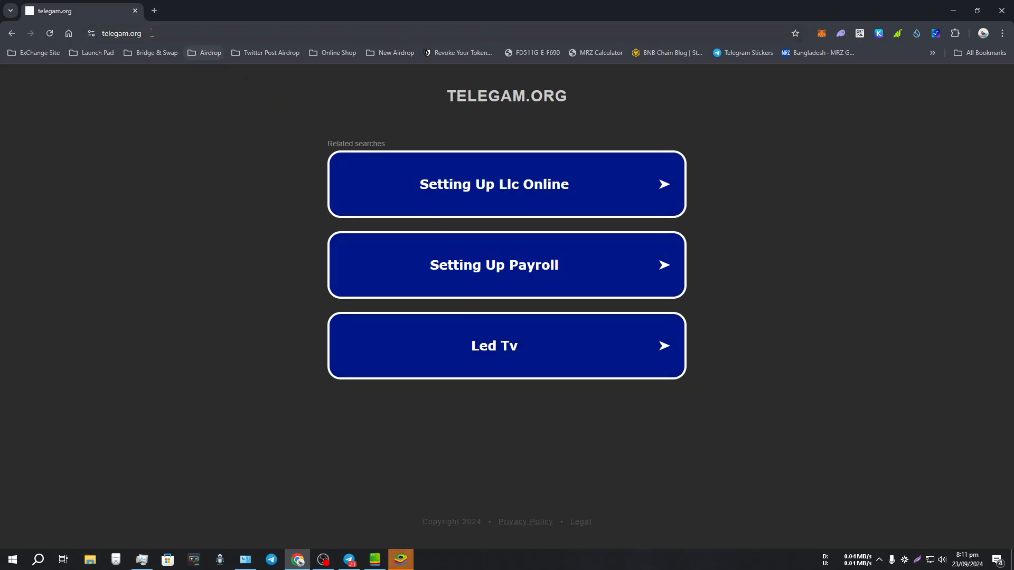
Correct the misspelled web address to telegram.org and load the site
{"action": "left_click", "coordinate": [116, 33]}
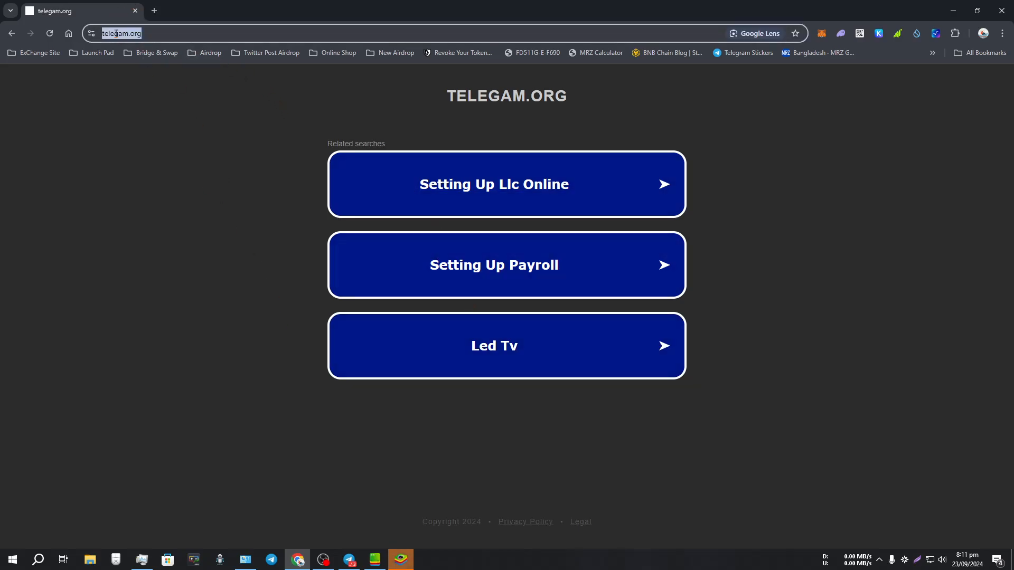
{"action": "left_click", "coordinate": [117, 35]}
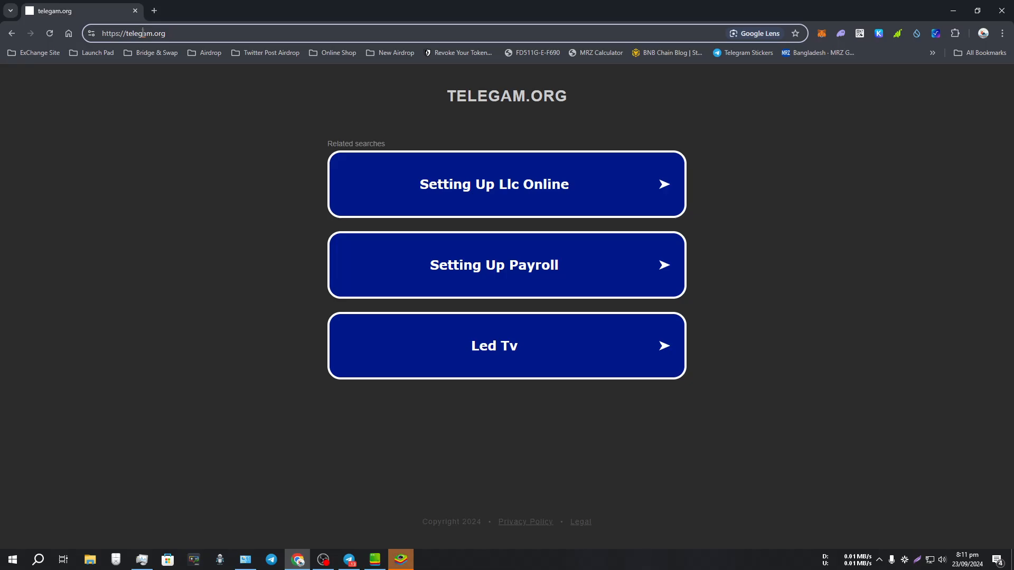
{"action": "type", "text": "r"}
{"action": "key", "text": "Return"}
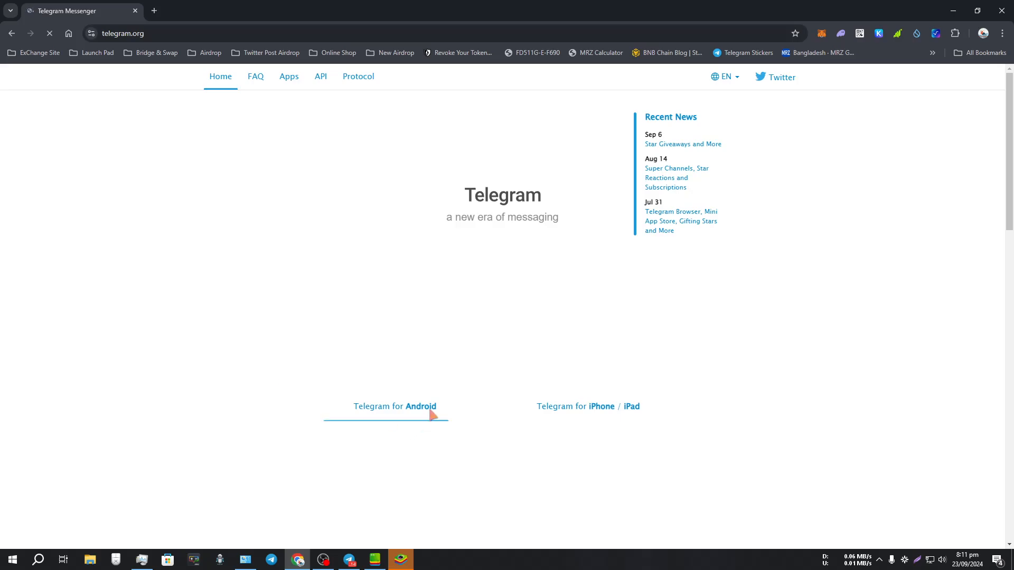
Open the Telegram for Android page from the Telegram homepage and bring its download option into view
{"action": "scroll", "coordinate": [417, 402], "scroll_direction": "down", "scroll_amount": 1}
{"action": "scroll", "coordinate": [422, 385], "scroll_direction": "down", "scroll_amount": 2}
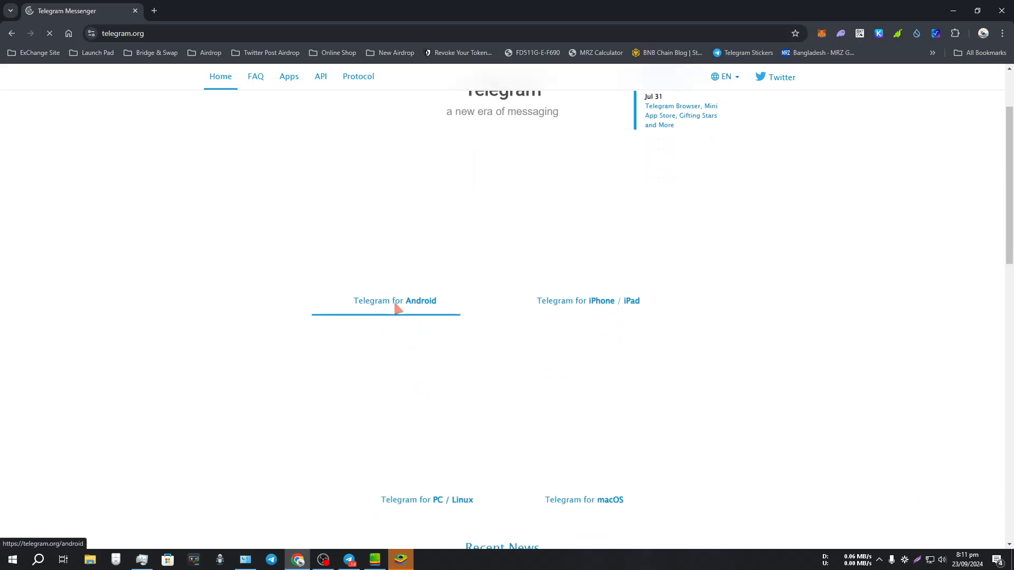
{"action": "scroll", "coordinate": [390, 320], "scroll_direction": "down", "scroll_amount": 2}
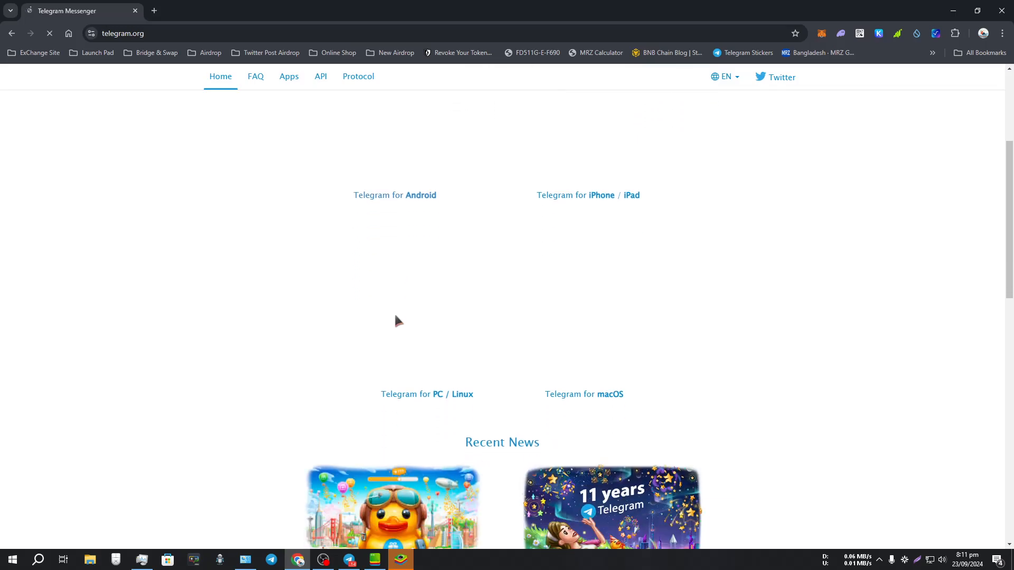
{"action": "scroll", "coordinate": [403, 261], "scroll_direction": "up", "scroll_amount": 1}
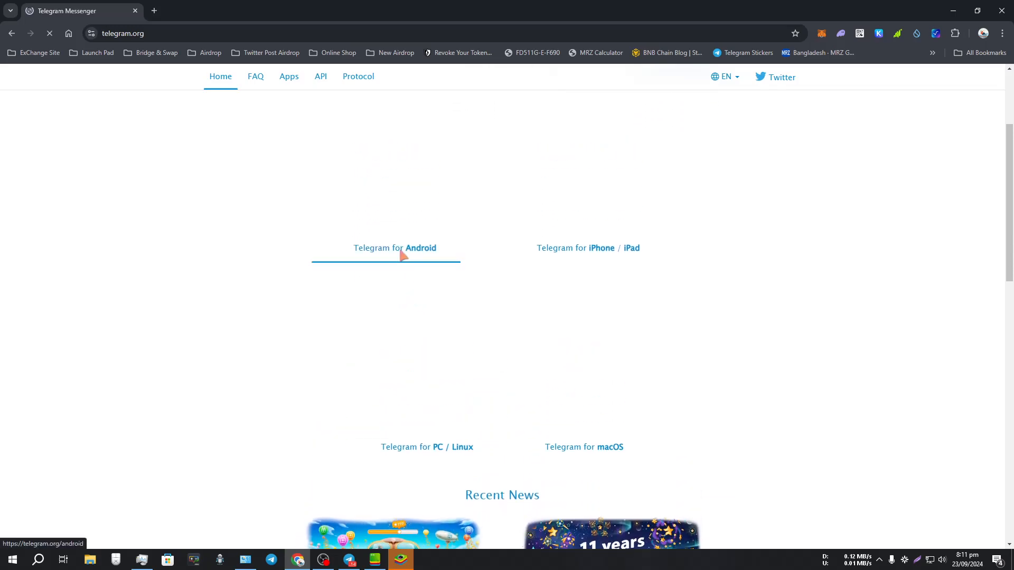
{"action": "left_click", "coordinate": [403, 256]}
{"action": "scroll", "coordinate": [403, 255], "scroll_direction": "down", "scroll_amount": 2}
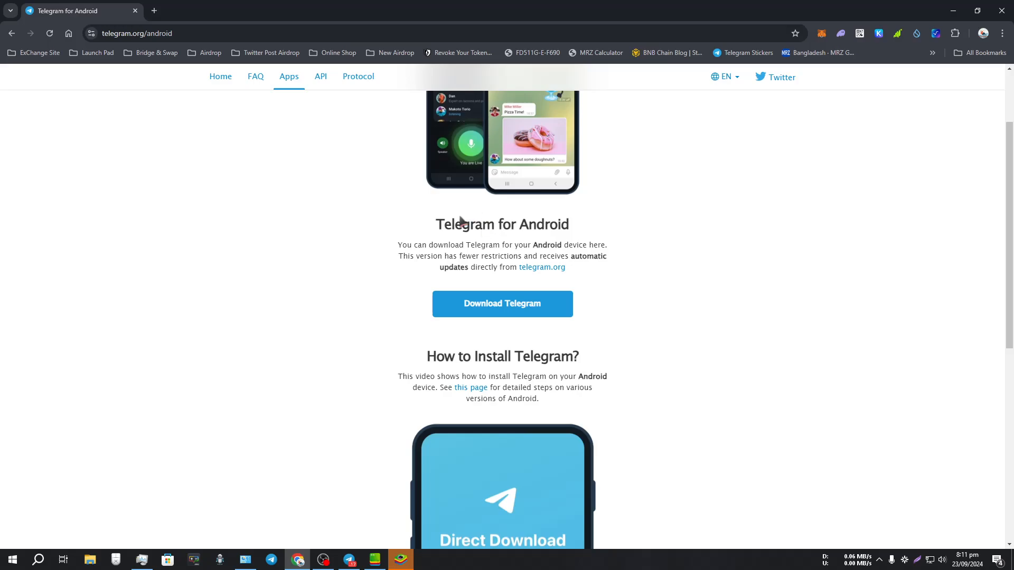
Start downloading Telegram.apk, choosing to overwrite the existing duplicate, and cancel the transfer
{"action": "left_click", "coordinate": [491, 310]}
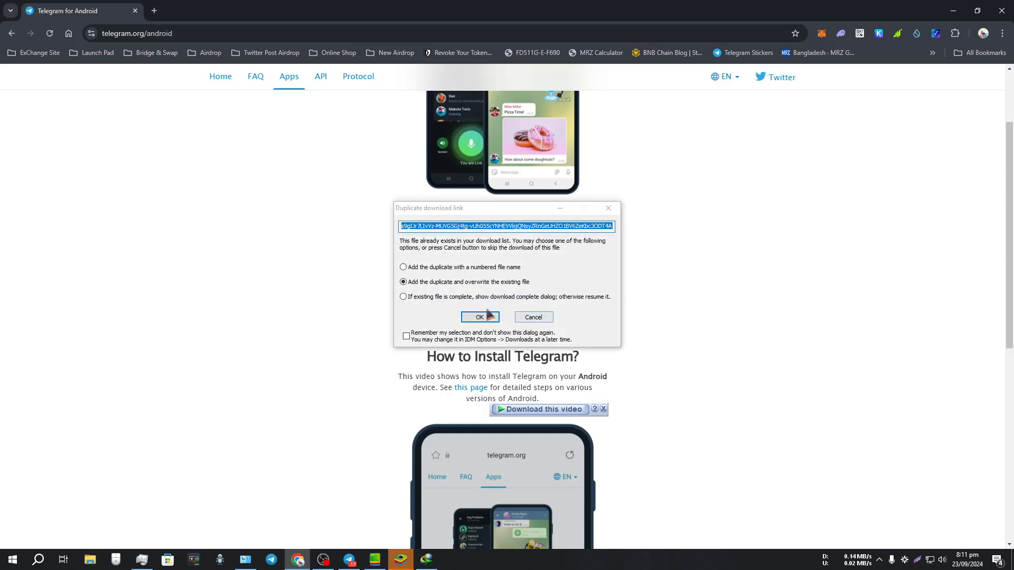
{"action": "left_click", "coordinate": [472, 316]}
{"action": "left_click", "coordinate": [502, 326]}
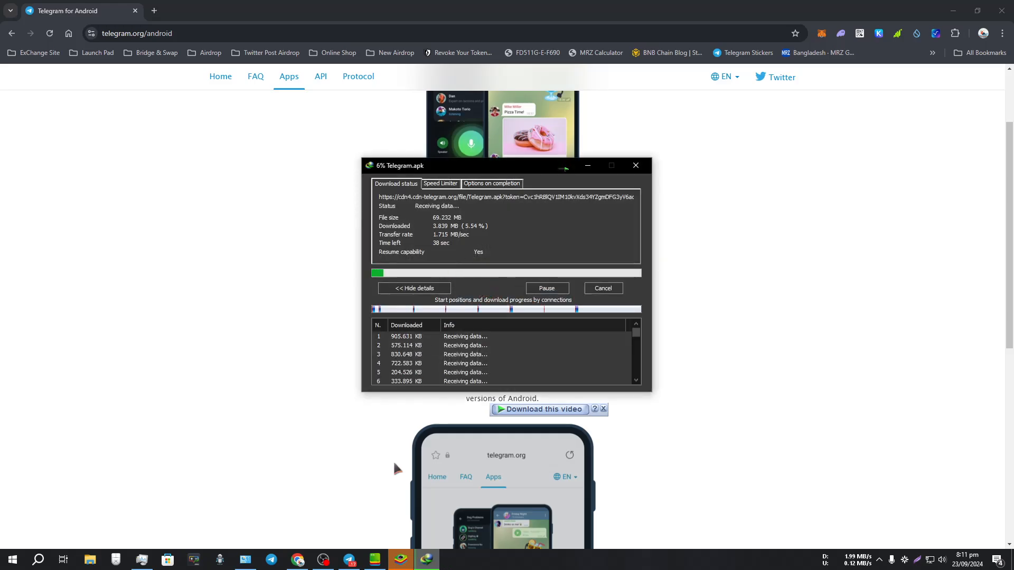
{"action": "left_click", "coordinate": [592, 289]}
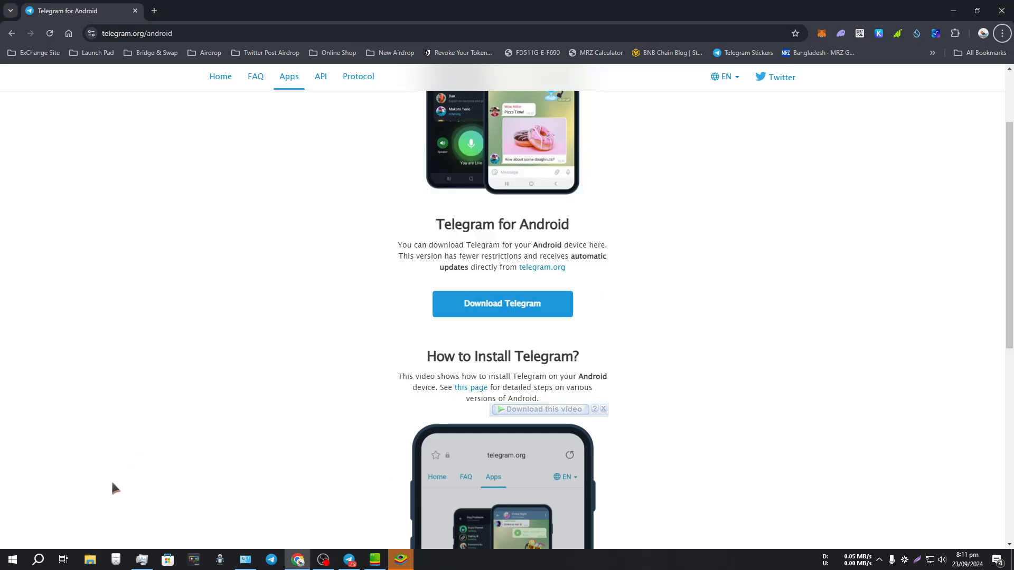
In File Explorer, copy the Telegram APK file from the IDM\General folder on drive D
{"action": "left_click", "coordinate": [89, 560]}
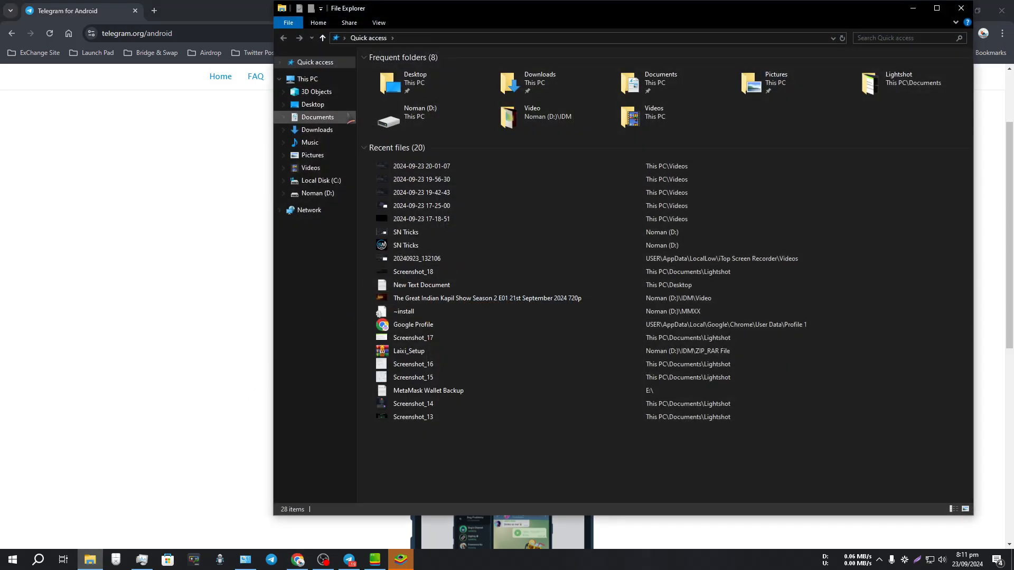
{"action": "left_click", "coordinate": [321, 194]}
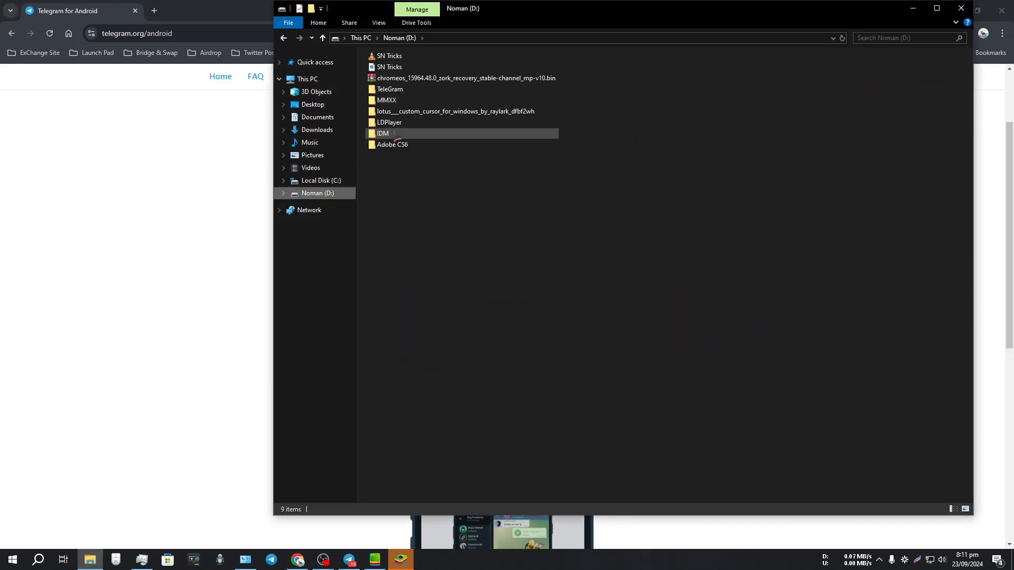
{"action": "double_click", "coordinate": [394, 133]}
{"action": "double_click", "coordinate": [394, 82]}
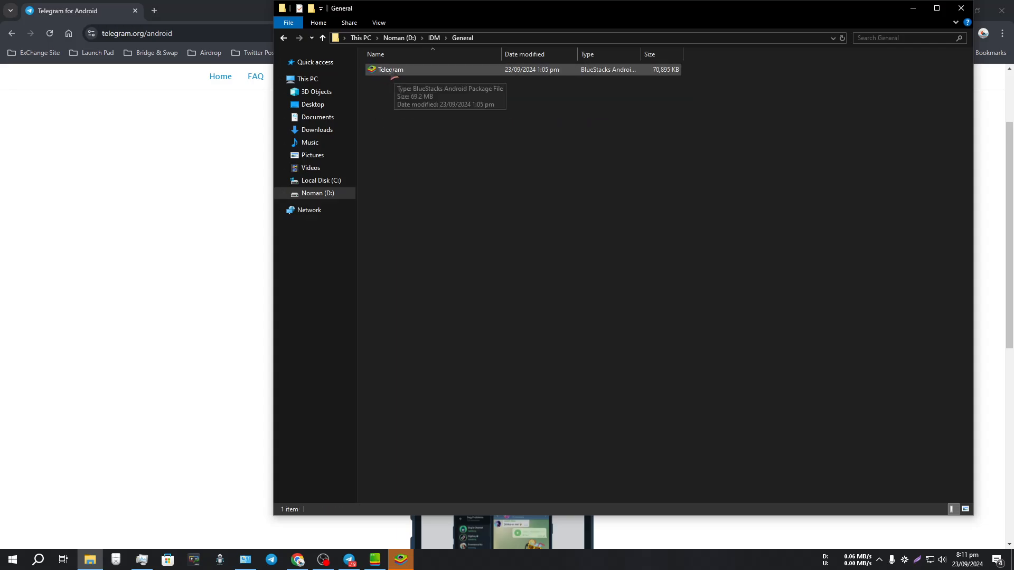
{"action": "right_click", "coordinate": [397, 75]}
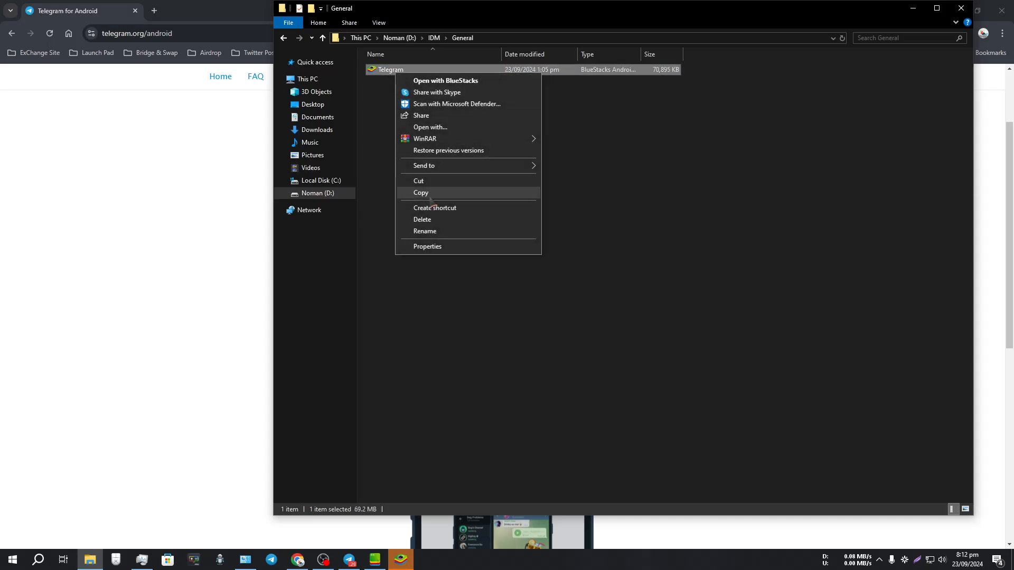
{"action": "left_click", "coordinate": [422, 195]}
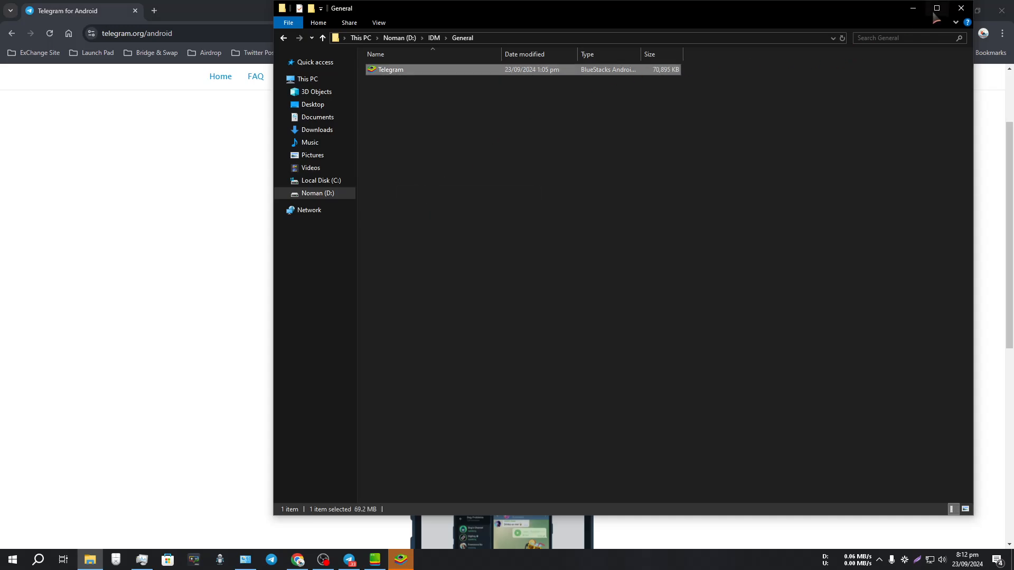
Clear the open windows and paste the Telegram APK onto the desktop, replacing the existing file
{"action": "left_click", "coordinate": [961, 8]}
{"action": "left_click", "coordinate": [953, 11]}
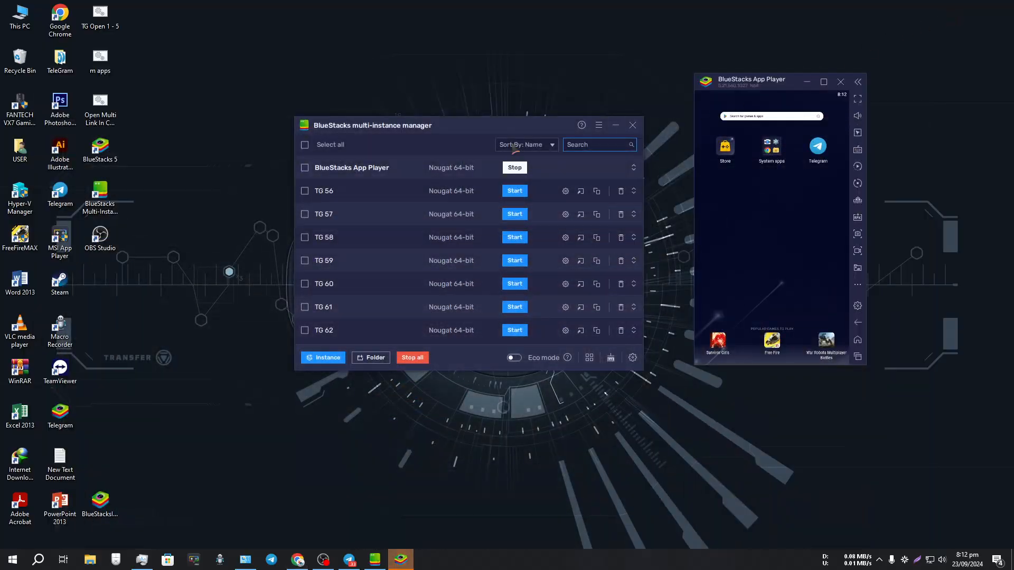
{"action": "right_click", "coordinate": [224, 58]}
{"action": "left_click", "coordinate": [253, 100]}
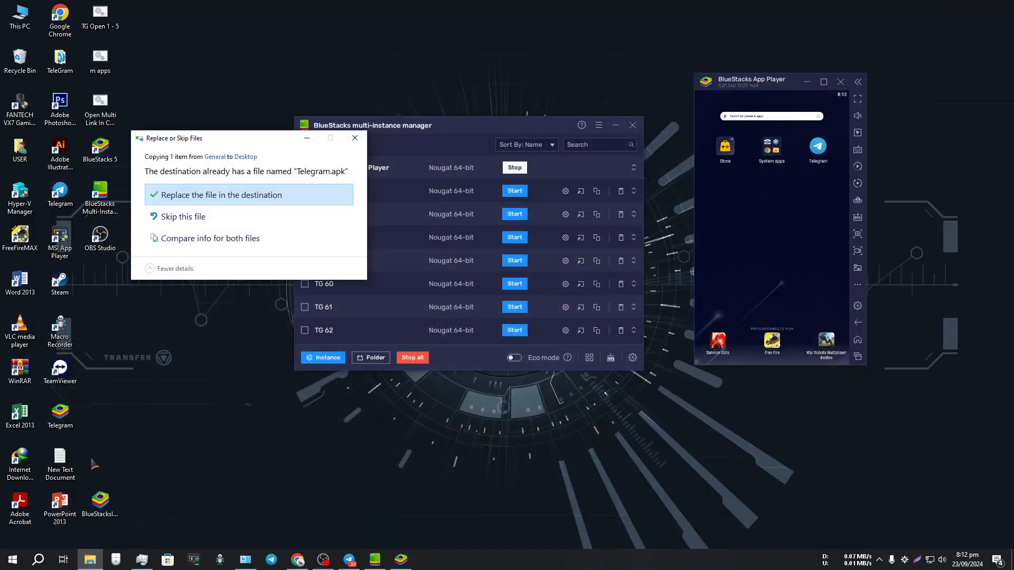
{"action": "left_click", "coordinate": [188, 202]}
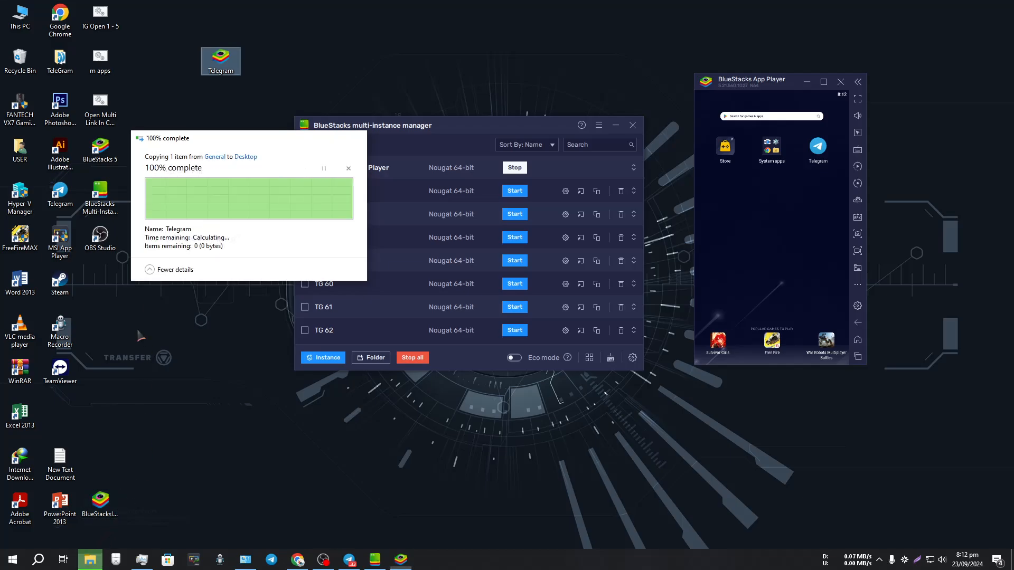
Install the Telegram APK from the desktop into the running BlueStacks App Player
{"action": "left_click_drag", "start_coordinate": [224, 60], "coordinate": [788, 236]}
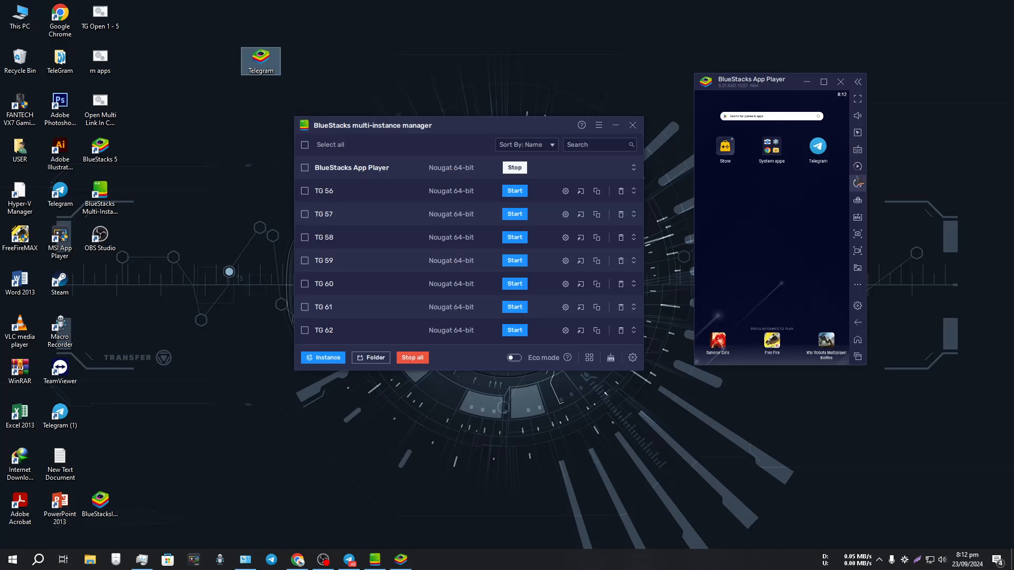
{"action": "left_click", "coordinate": [858, 219]}
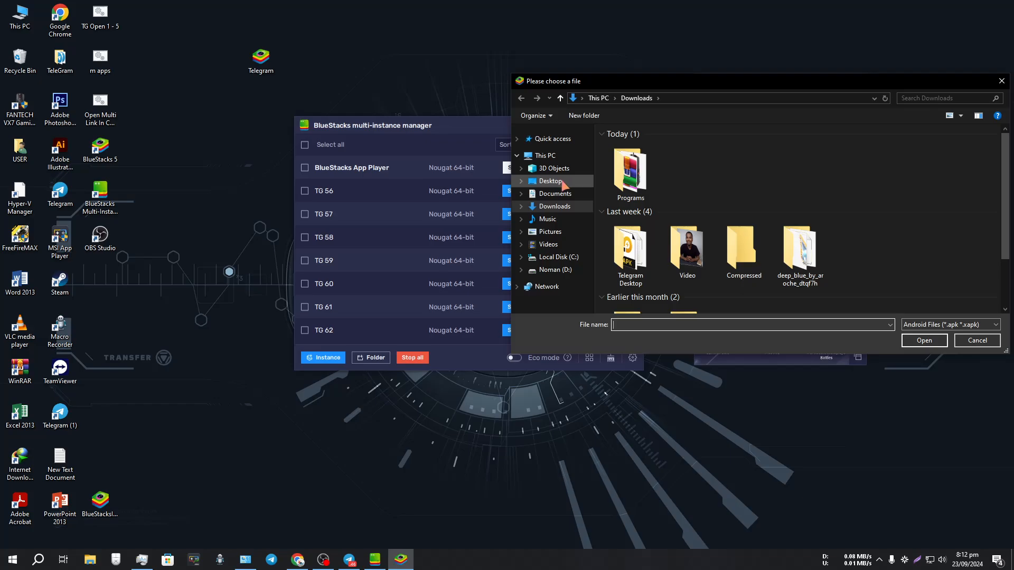
{"action": "left_click", "coordinate": [565, 270]}
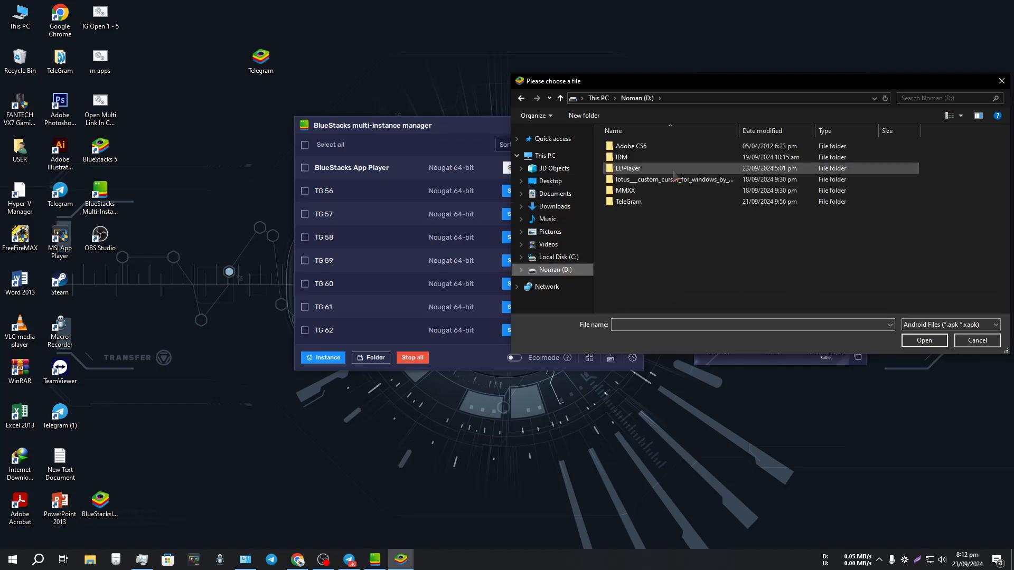
{"action": "double_click", "coordinate": [631, 158]}
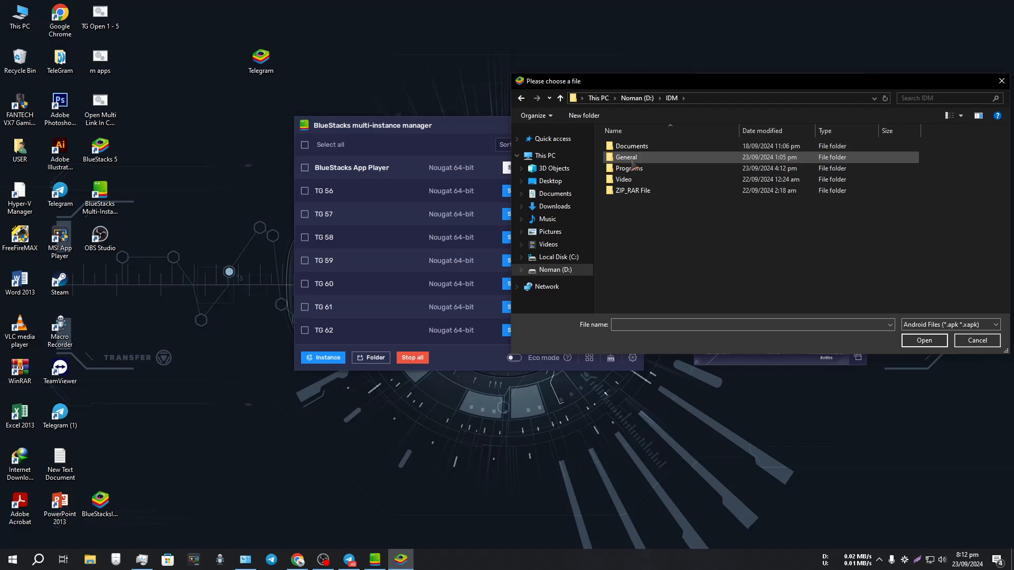
{"action": "double_click", "coordinate": [632, 158]}
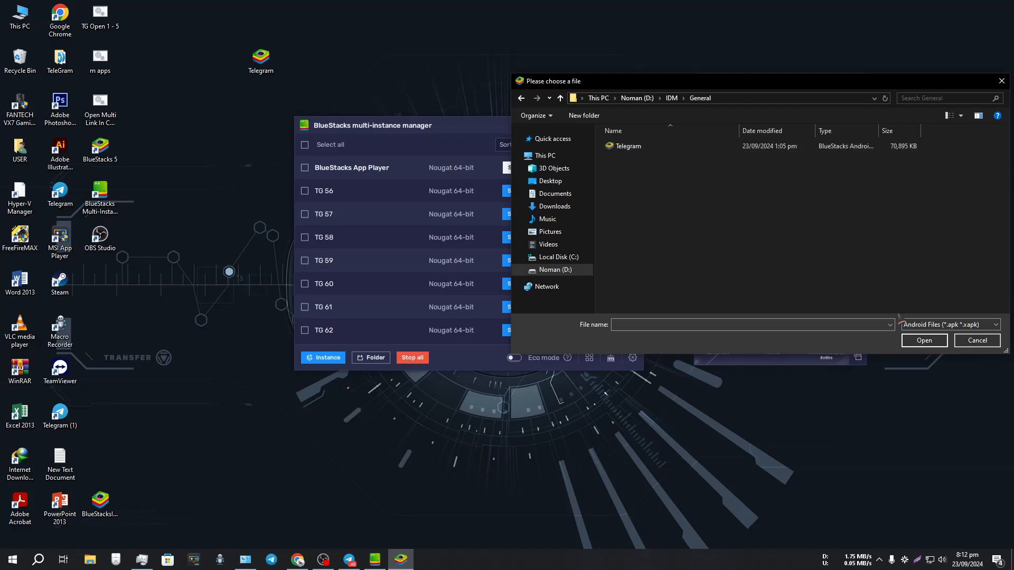
{"action": "left_click", "coordinate": [1002, 86]}
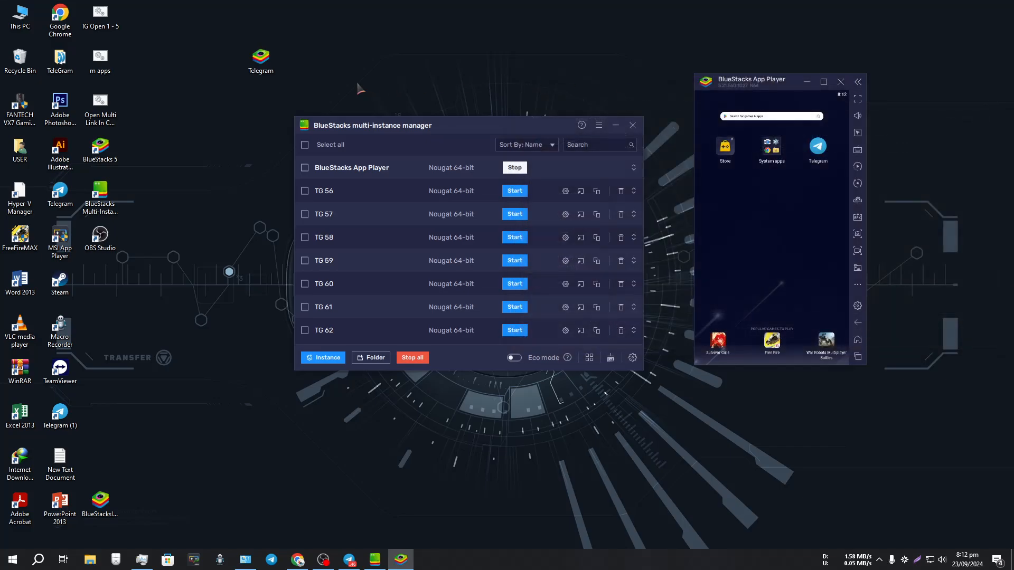
Drop the desktop's Telegram APK onto the player once more and exit BlueStacks App Player
{"action": "left_click_drag", "start_coordinate": [261, 57], "coordinate": [783, 214]}
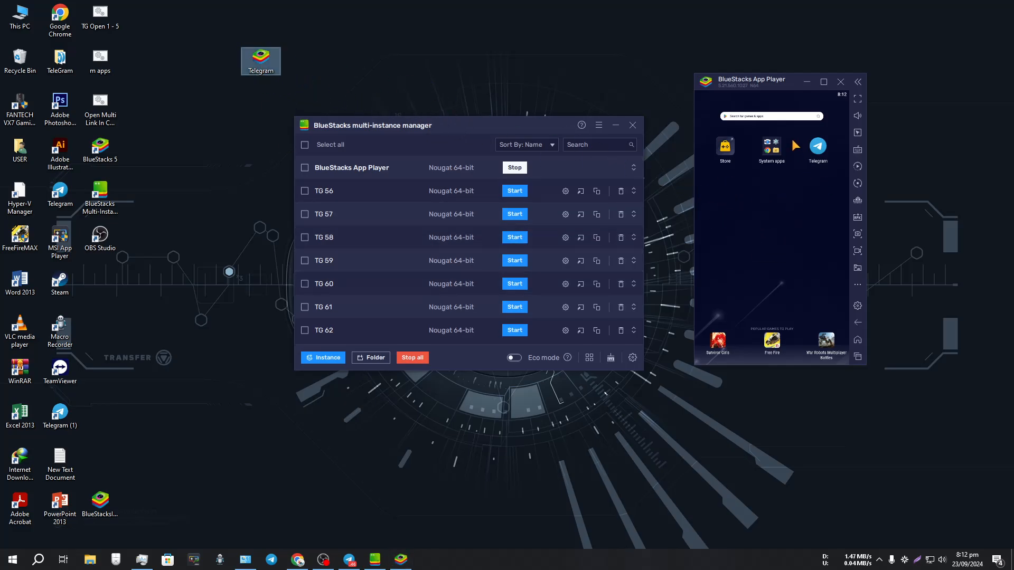
{"action": "left_click", "coordinate": [841, 83]}
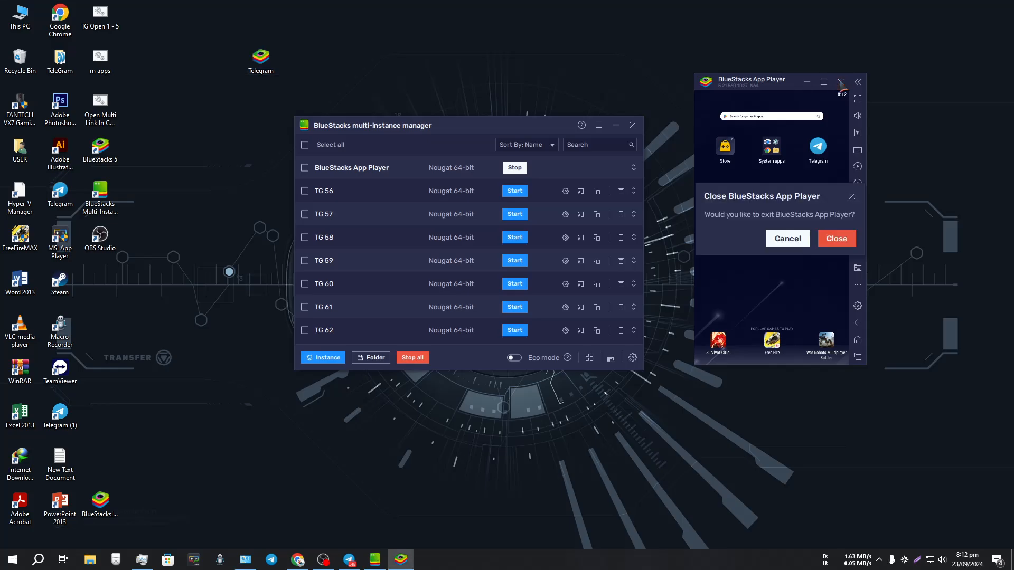
{"action": "left_click", "coordinate": [837, 238]}
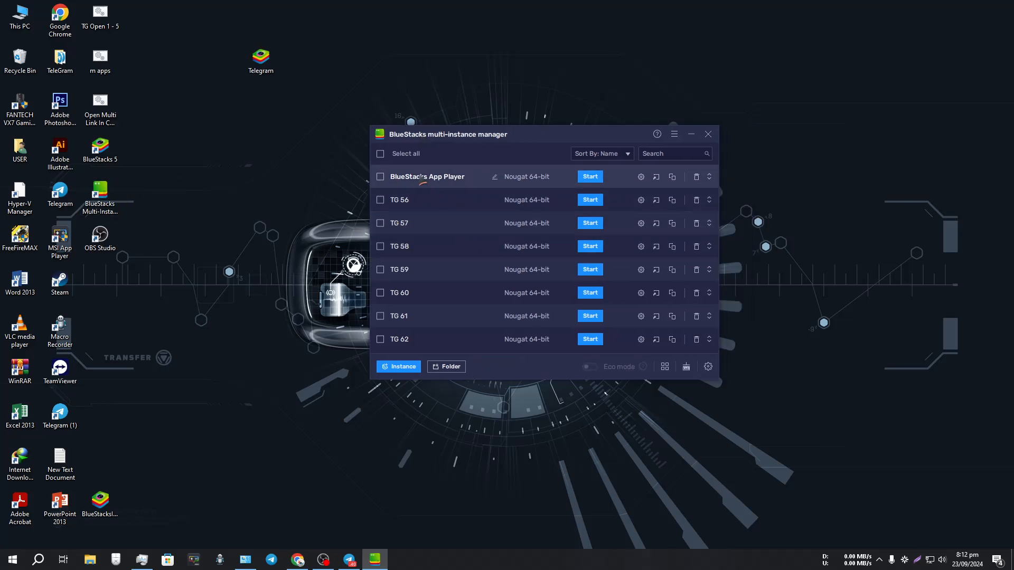
{"action": "left_click", "coordinate": [399, 366]}
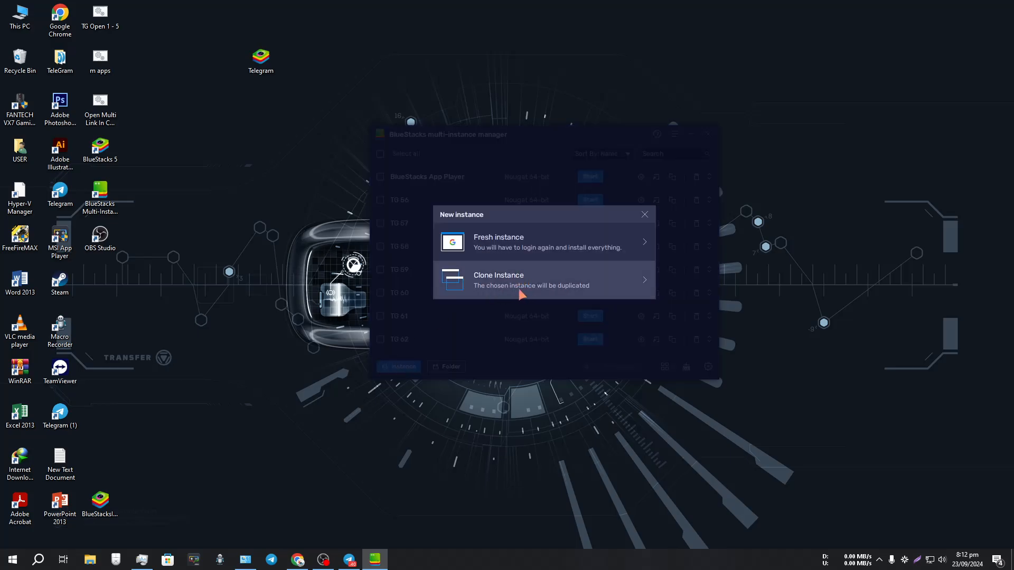
{"action": "left_click", "coordinate": [515, 290]}
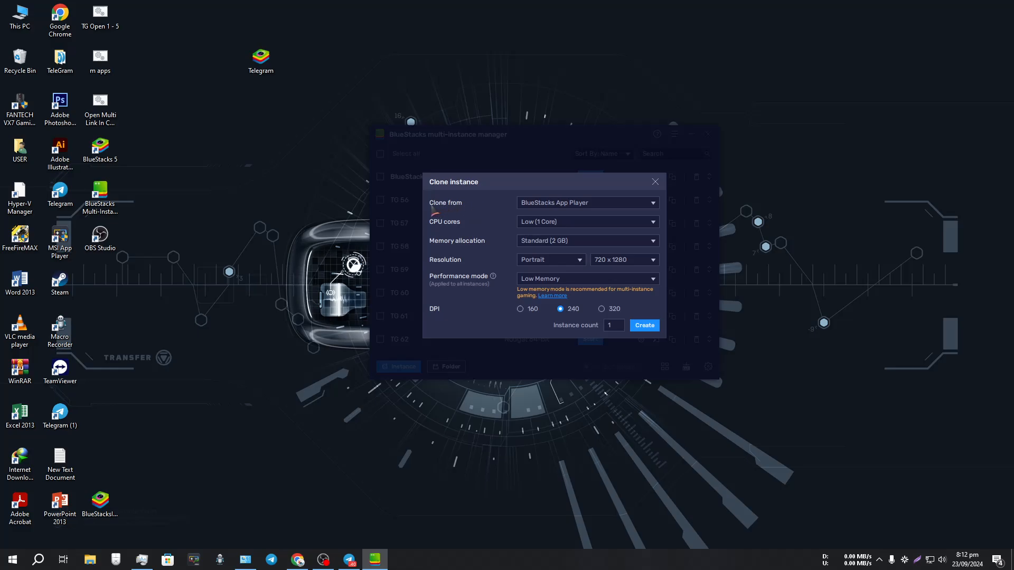
{"action": "left_click", "coordinate": [536, 205]}
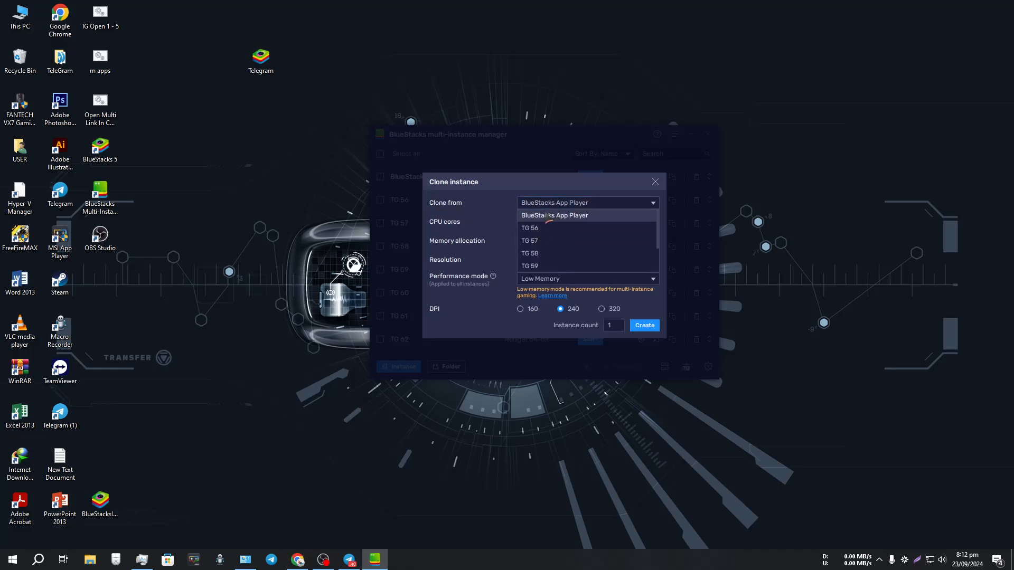
{"action": "left_click", "coordinate": [549, 211]}
{"action": "left_click", "coordinate": [549, 205]}
{"action": "scroll", "coordinate": [550, 243], "scroll_direction": "down", "scroll_amount": 3}
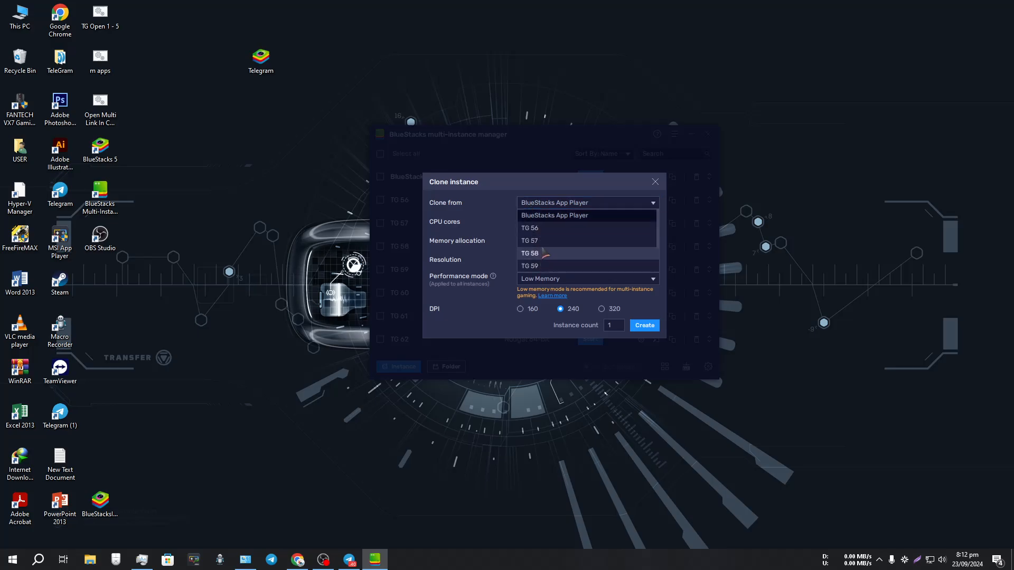
{"action": "scroll", "coordinate": [549, 253], "scroll_direction": "up", "scroll_amount": 3}
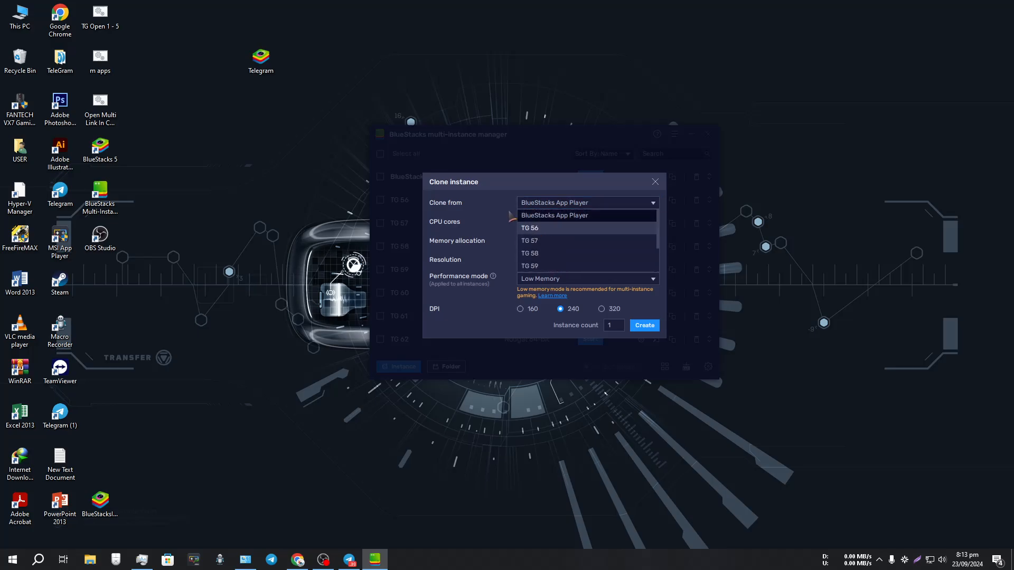
{"action": "left_click", "coordinate": [534, 206]}
{"action": "left_click", "coordinate": [542, 206]}
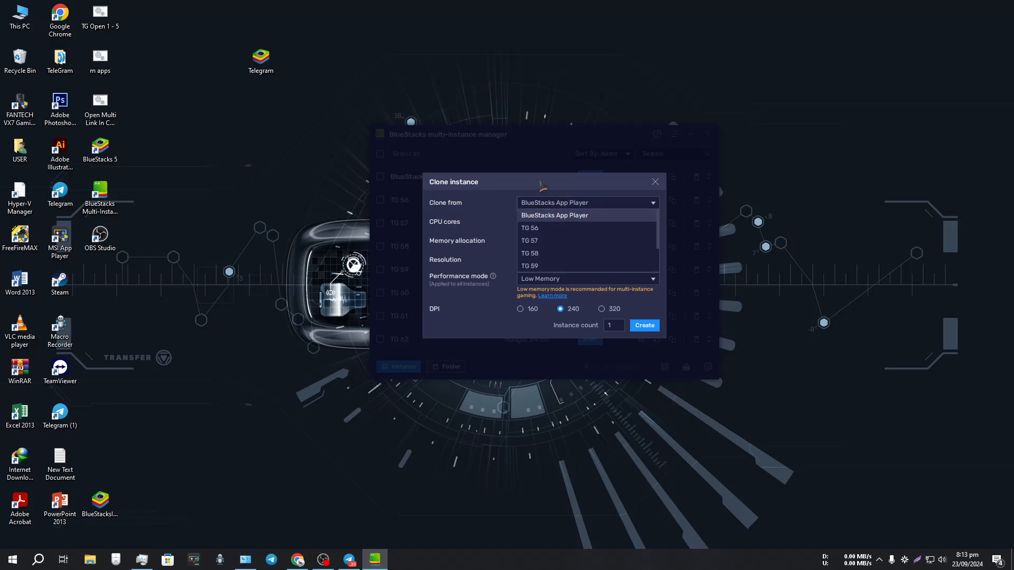
{"action": "left_click", "coordinate": [544, 205]}
{"action": "left_click", "coordinate": [654, 183]}
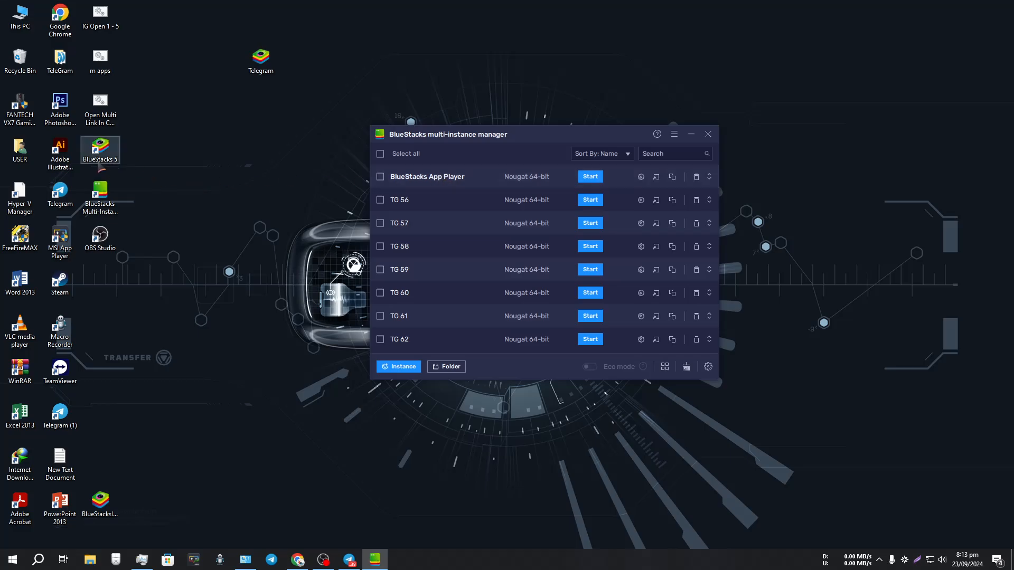
Relaunch BlueStacks 5 from the desktop, look through the player's System apps folder, and exit the player
{"action": "left_click", "coordinate": [113, 157]}
{"action": "double_click", "coordinate": [113, 157]}
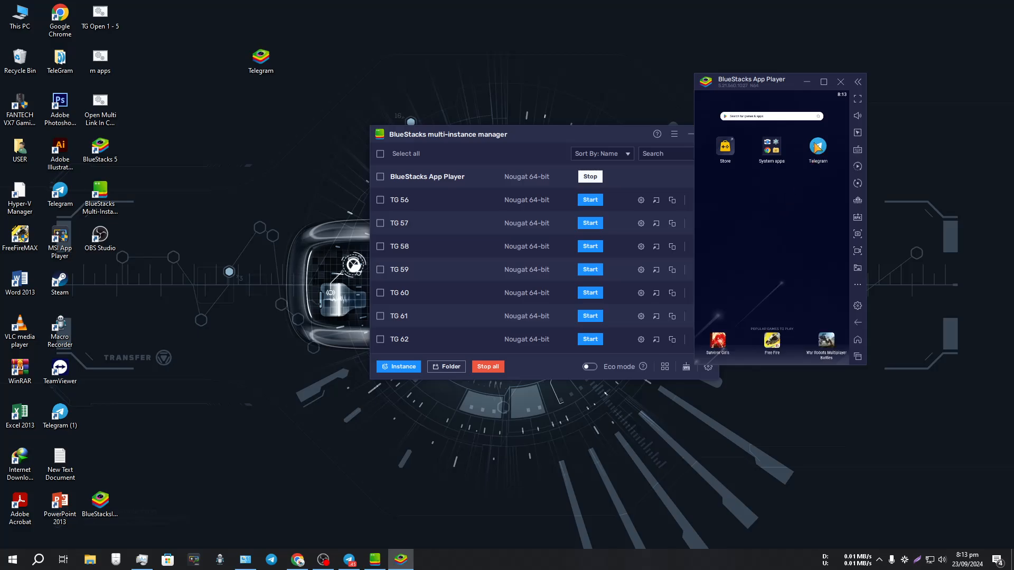
{"action": "left_click", "coordinate": [775, 152]}
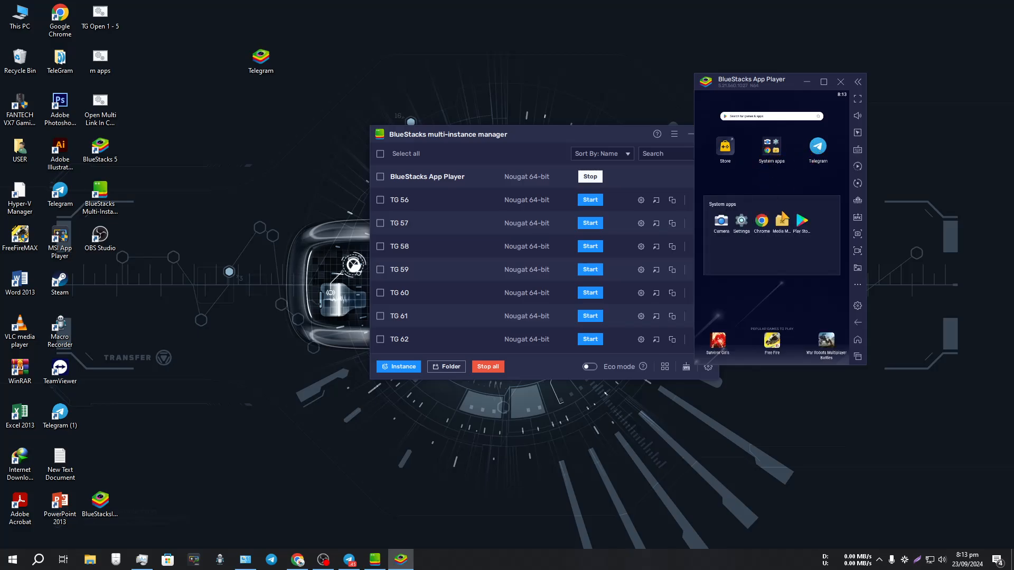
{"action": "left_click", "coordinate": [790, 184]}
{"action": "left_click", "coordinate": [776, 151]}
{"action": "left_click", "coordinate": [782, 185]}
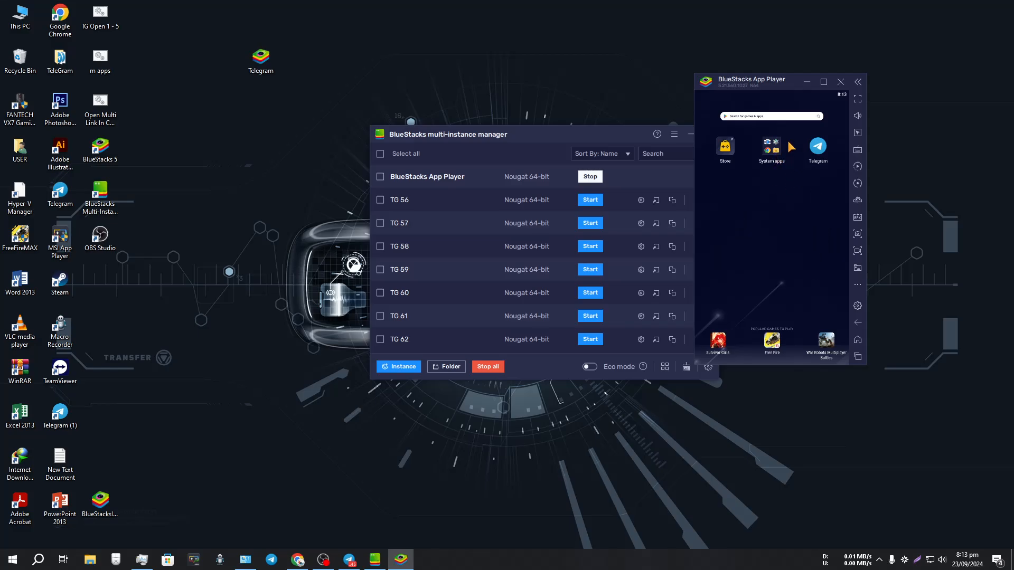
{"action": "left_click_drag", "start_coordinate": [261, 59], "coordinate": [455, 113]}
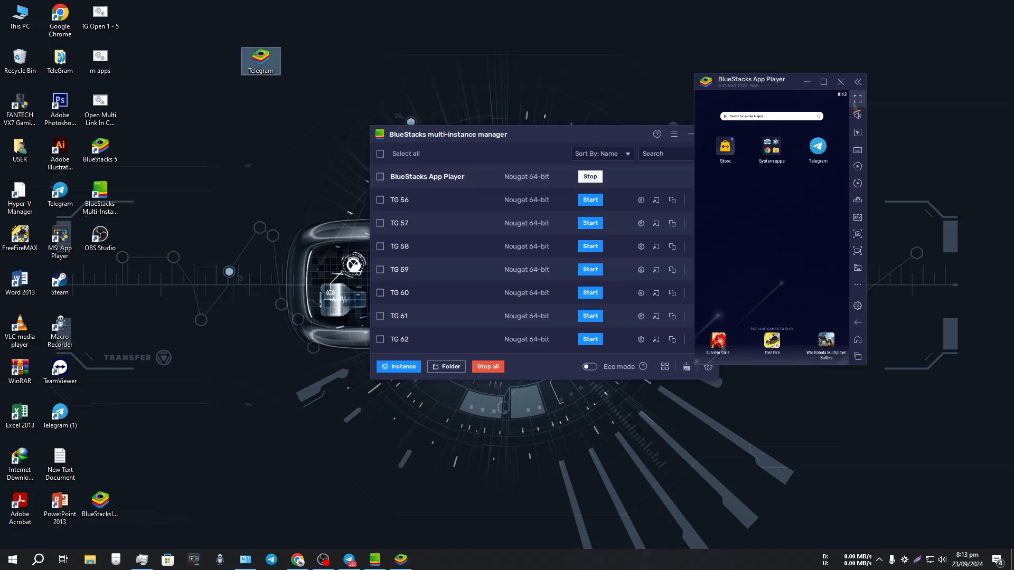
{"action": "left_click", "coordinate": [840, 82]}
{"action": "left_click", "coordinate": [837, 238]}
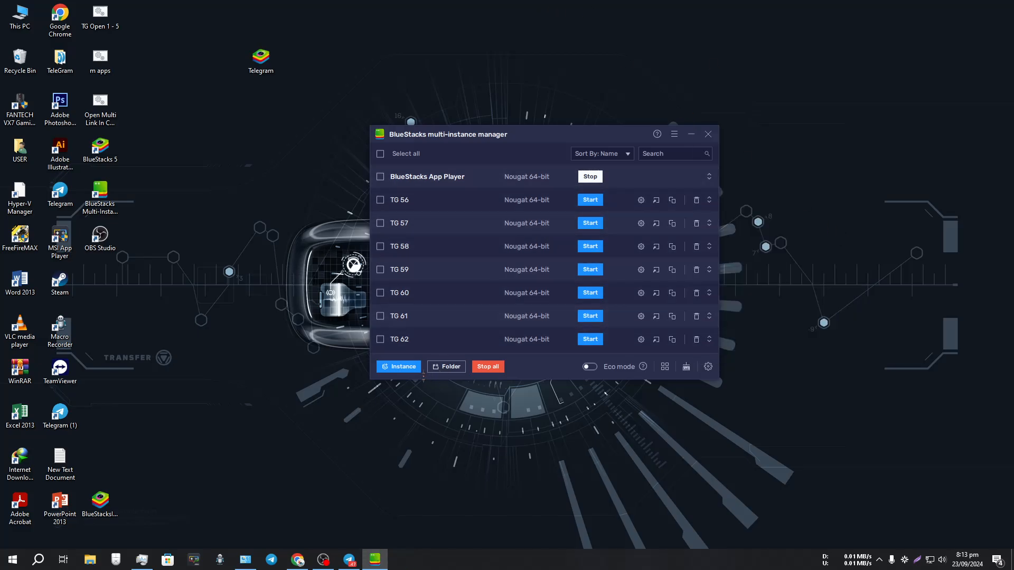
Start cloning an instance from BlueStacks App Player with Low (1 Core) CPU and Standard (2 GB) memory
{"action": "left_click", "coordinate": [399, 367]}
{"action": "left_click", "coordinate": [501, 286]}
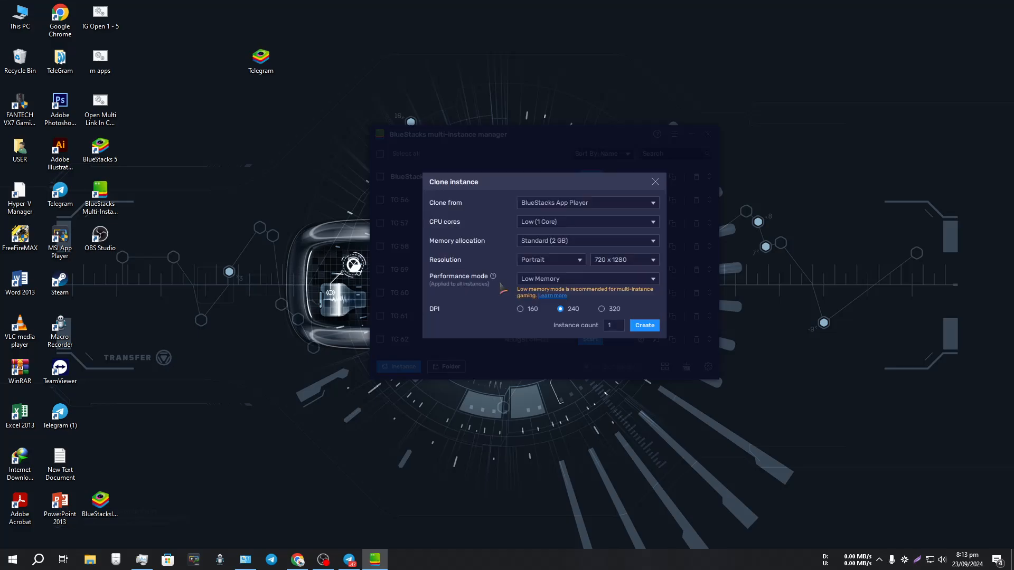
{"action": "left_click", "coordinate": [541, 222]}
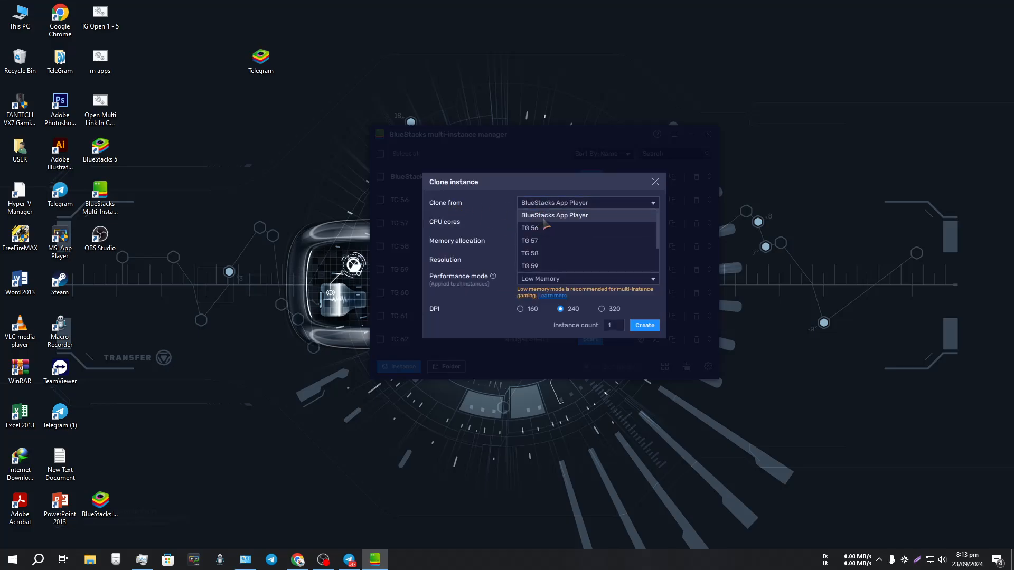
{"action": "left_click", "coordinate": [546, 223]}
{"action": "left_click", "coordinate": [544, 222]}
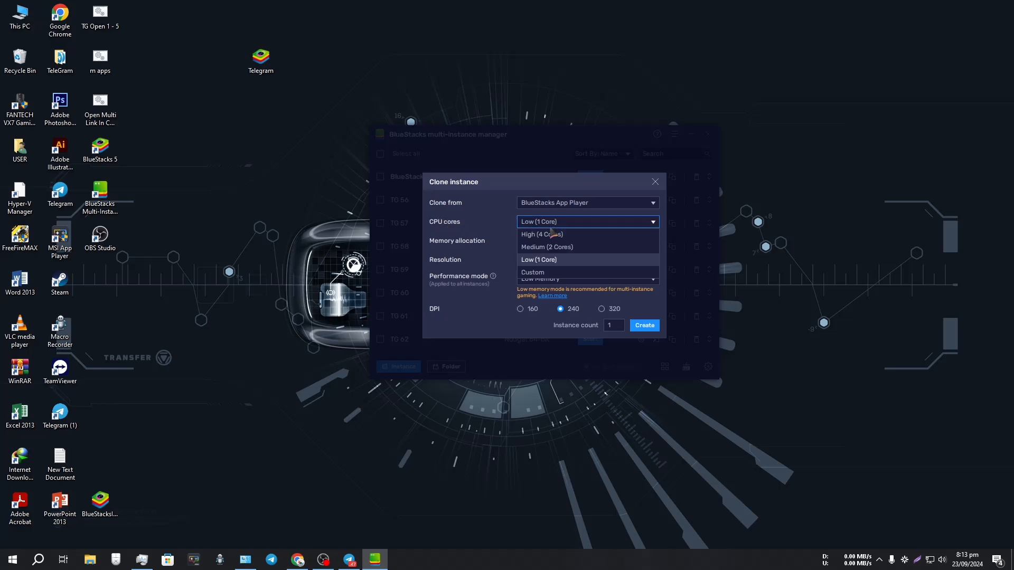
{"action": "left_click", "coordinate": [543, 258]}
{"action": "left_click", "coordinate": [550, 242]}
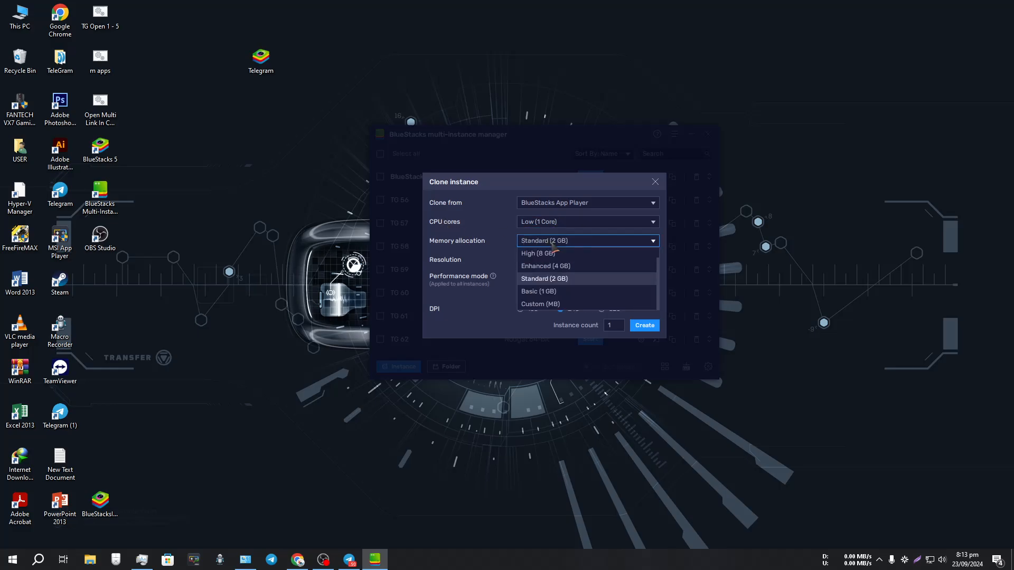
{"action": "left_click", "coordinate": [547, 282]}
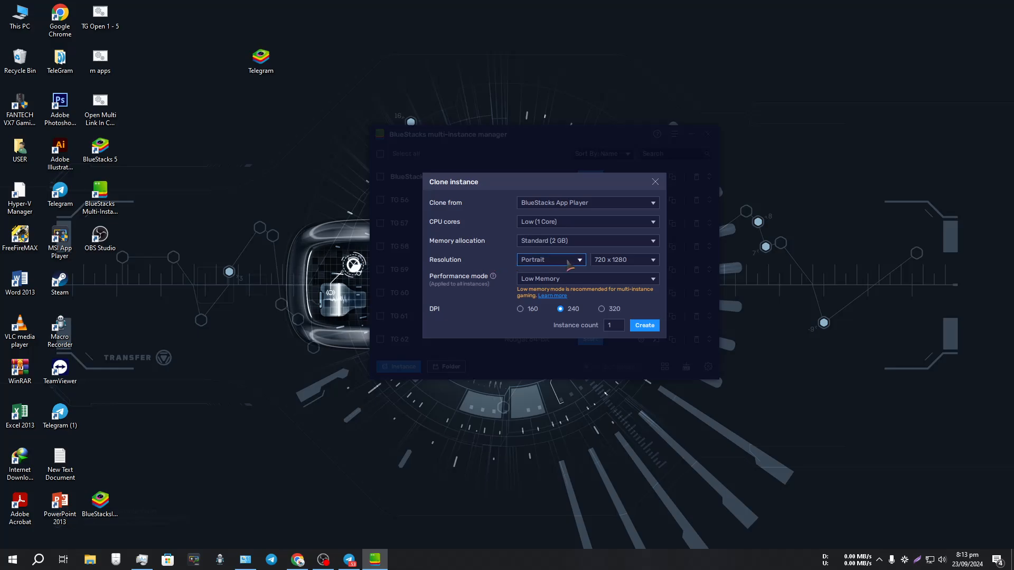
Keep the clone's resolution at Portrait 720 x 1280 and its performance mode at Low Memory
{"action": "left_click", "coordinate": [568, 261]}
{"action": "left_click", "coordinate": [610, 260]}
{"action": "left_click", "coordinate": [614, 261]}
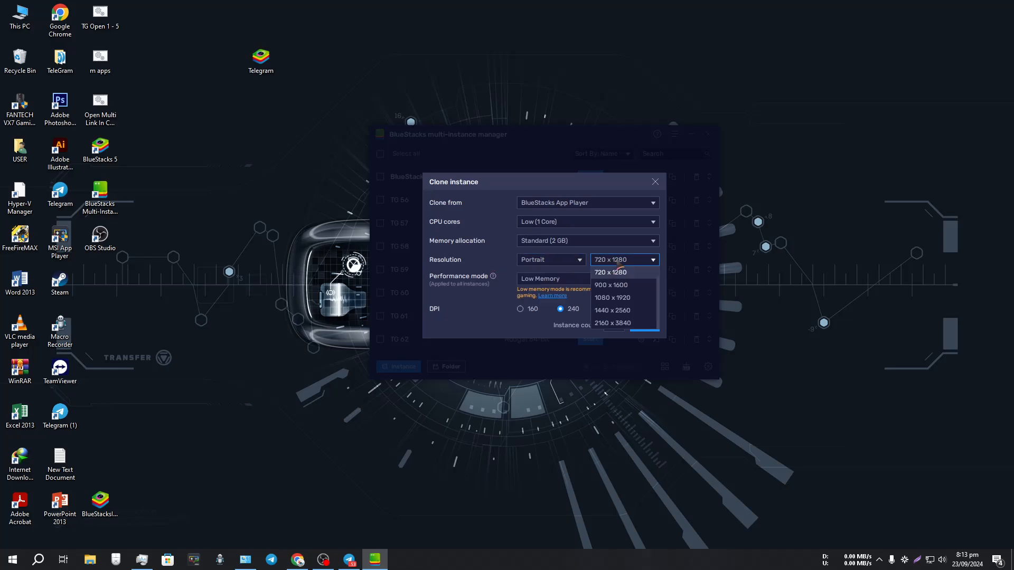
{"action": "left_click", "coordinate": [616, 264]}
{"action": "left_click", "coordinate": [536, 281]}
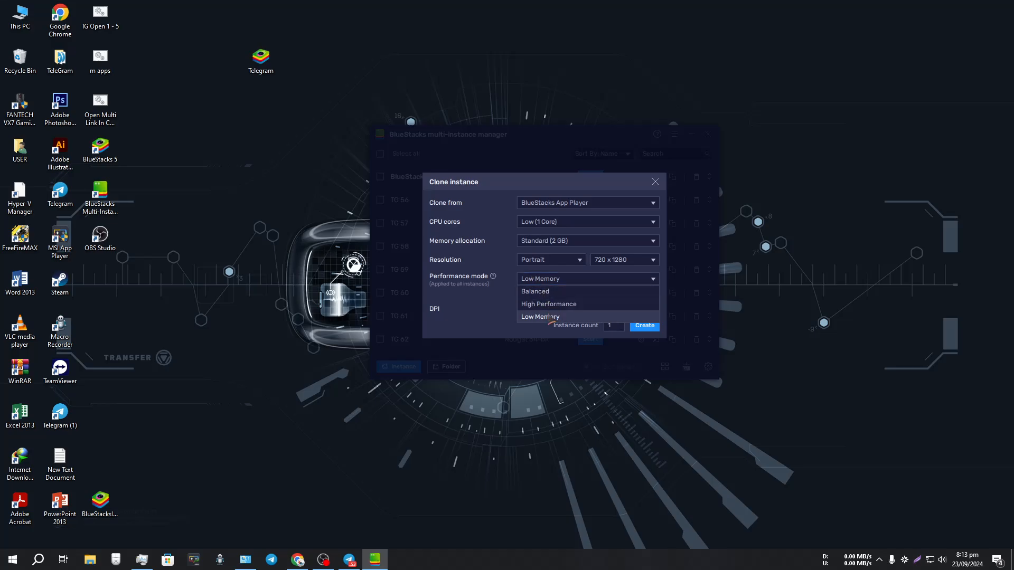
{"action": "left_click", "coordinate": [552, 317]}
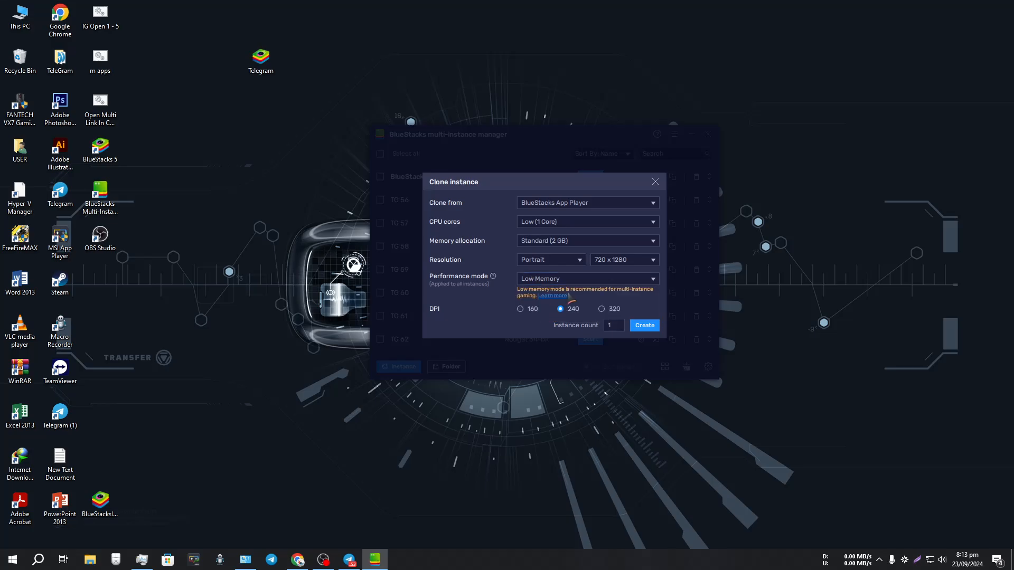
Set the instance count to 2 and create the clones
{"action": "left_click", "coordinate": [620, 325]}
{"action": "left_click_drag", "start_coordinate": [616, 325], "coordinate": [587, 328]}
{"action": "type", "text": "2"}
{"action": "left_click", "coordinate": [641, 327]}
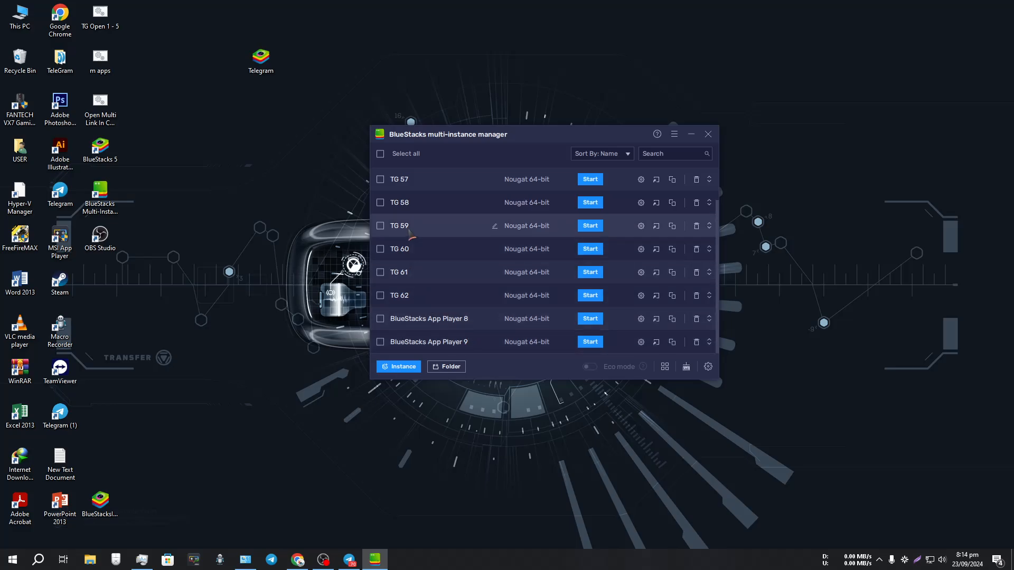
Rename the new instance BlueStacks App Player 8 as TG 63
{"action": "scroll", "coordinate": [411, 224], "scroll_direction": "up", "scroll_amount": 2}
{"action": "scroll", "coordinate": [411, 224], "scroll_direction": "down", "scroll_amount": 2}
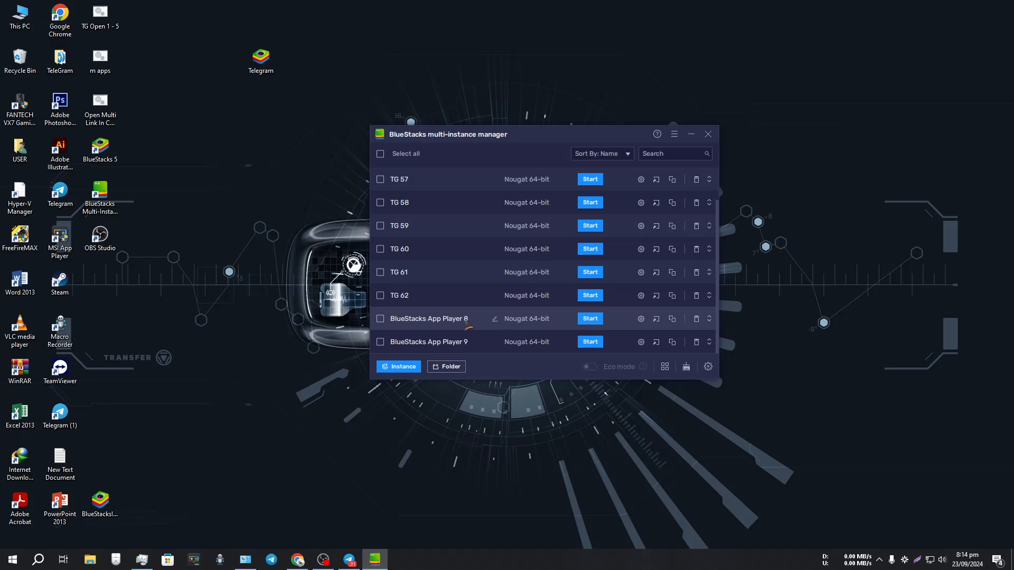
{"action": "left_click", "coordinate": [495, 319]}
{"action": "left_click_drag", "start_coordinate": [469, 319], "coordinate": [394, 320]}
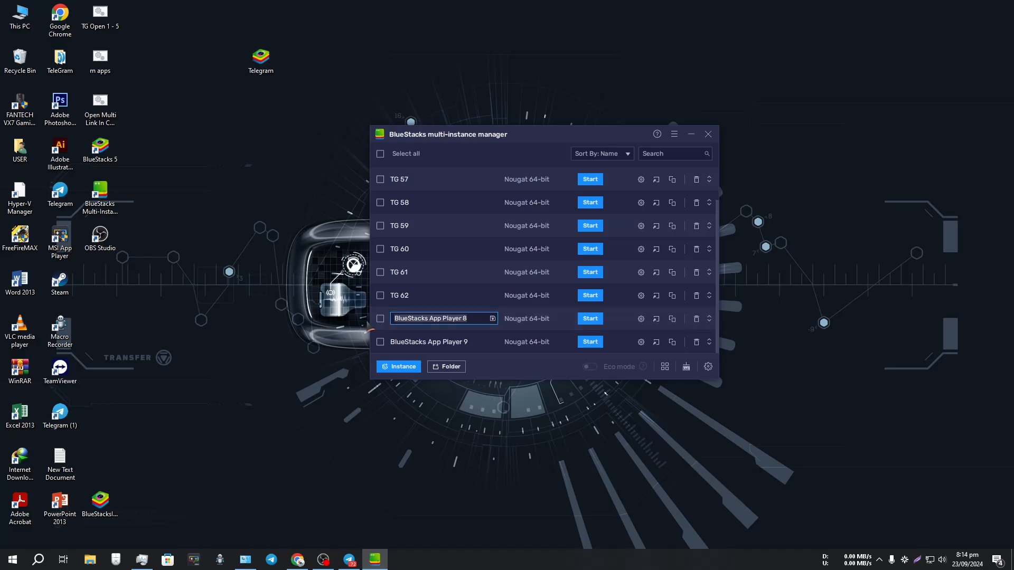
{"action": "type", "text": "TG 63"}
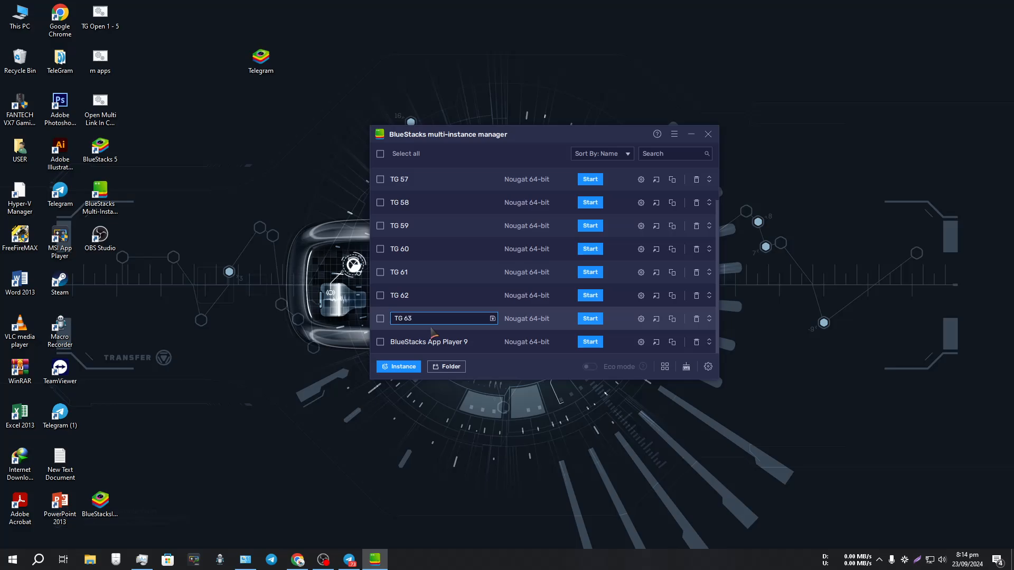
{"action": "left_click", "coordinate": [272, 310]}
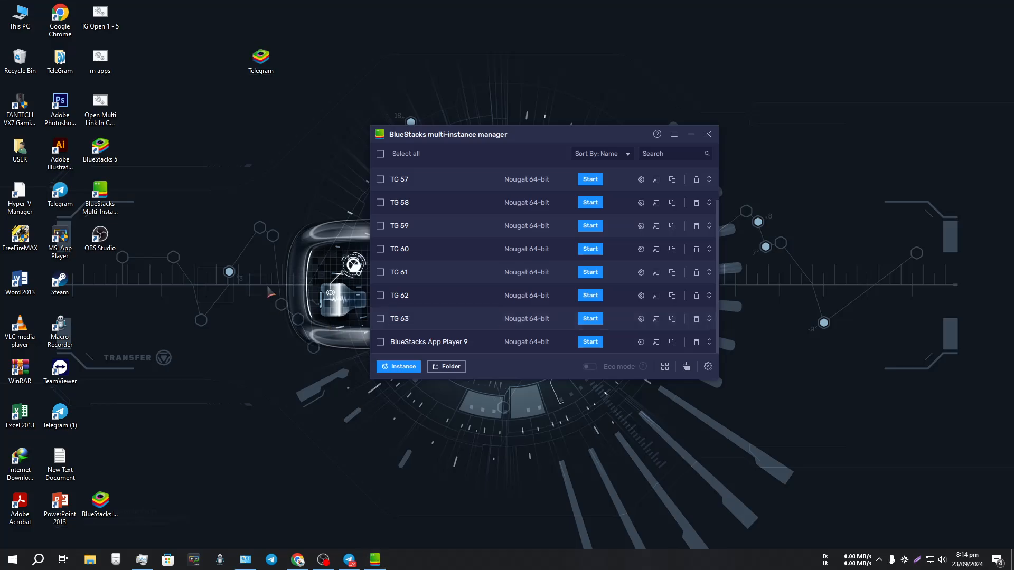
Launch the TG 63 shortcut from the TeleGram folder, then minimise the folder and the opened Telegram window
{"action": "double_click", "coordinate": [66, 68]}
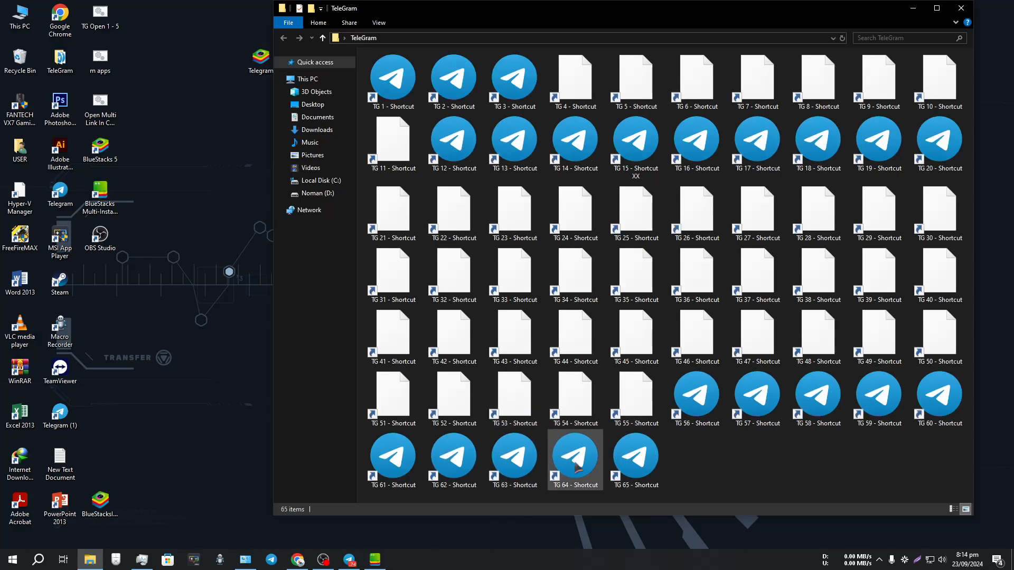
{"action": "left_click", "coordinate": [515, 459]}
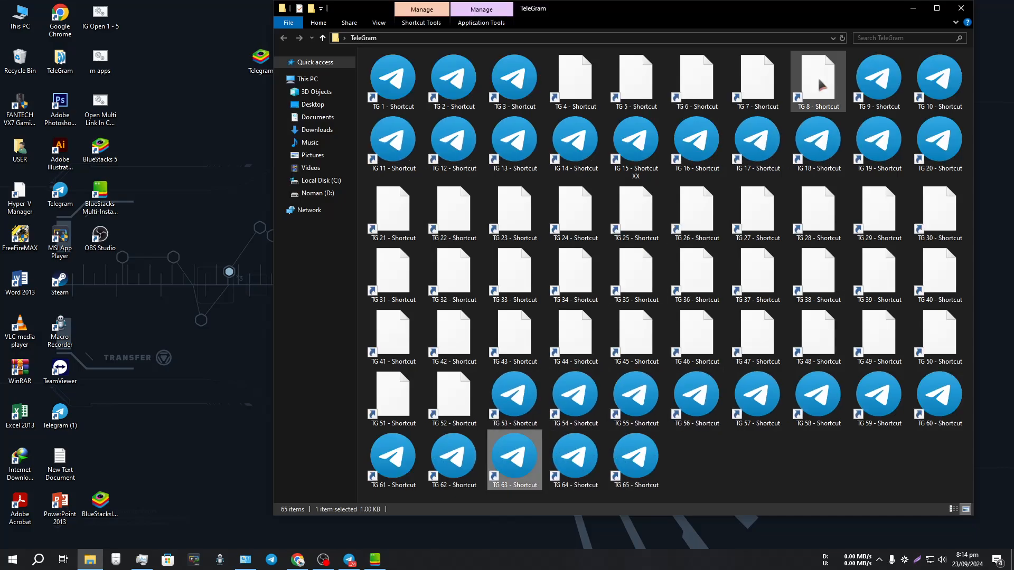
{"action": "left_click", "coordinate": [913, 8]}
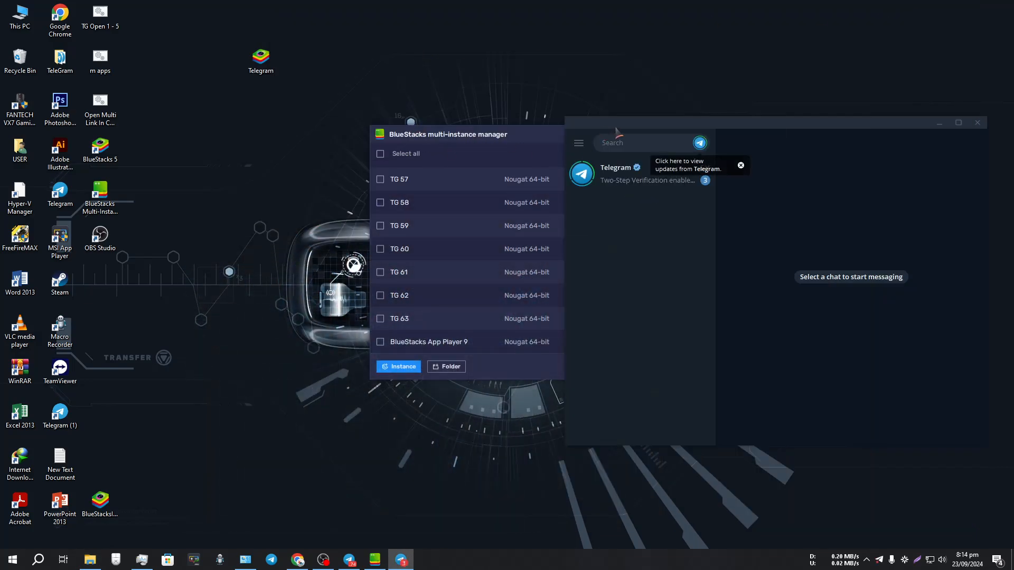
{"action": "left_click_drag", "start_coordinate": [619, 128], "coordinate": [261, 115]}
{"action": "left_click", "coordinate": [581, 110]}
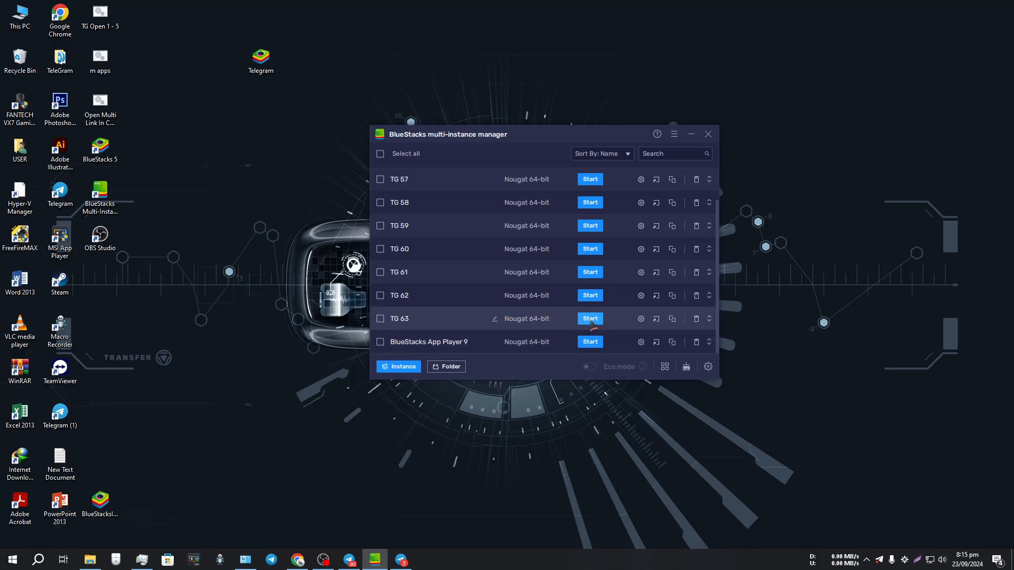
Start the TG 63 instance and exit it while it is loading
{"action": "left_click", "coordinate": [591, 320]}
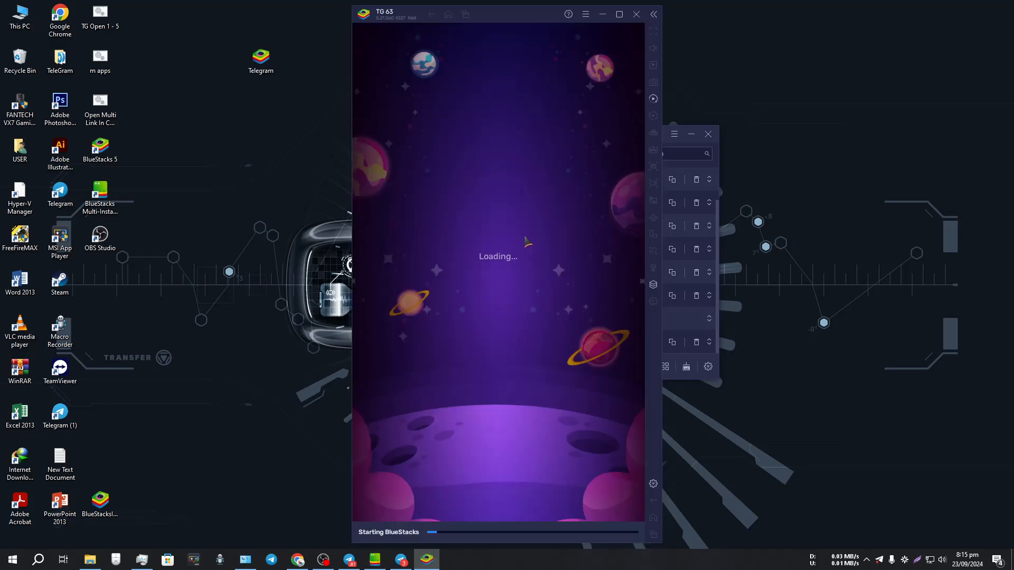
{"action": "left_click", "coordinate": [636, 15]}
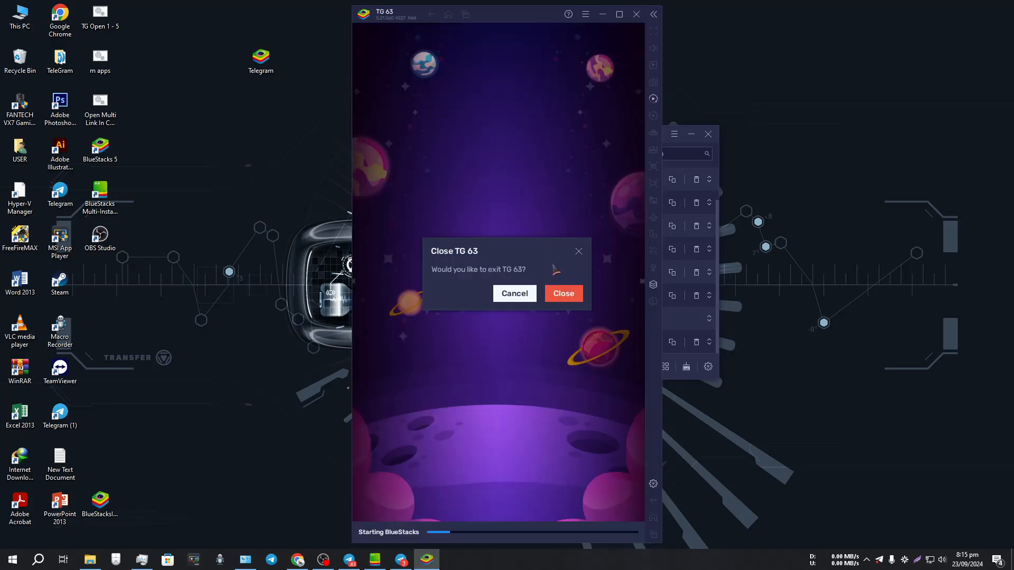
{"action": "left_click", "coordinate": [561, 293]}
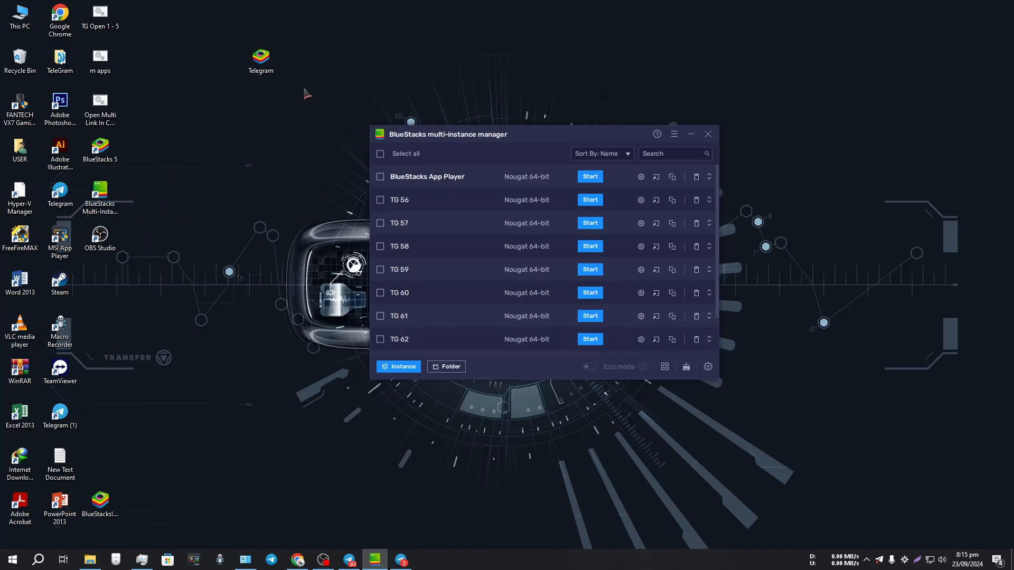
Start the TG 56 instance and exit it while it is loading
{"action": "scroll", "coordinate": [446, 325], "scroll_direction": "down", "scroll_amount": 3}
{"action": "scroll", "coordinate": [450, 327], "scroll_direction": "up", "scroll_amount": 3}
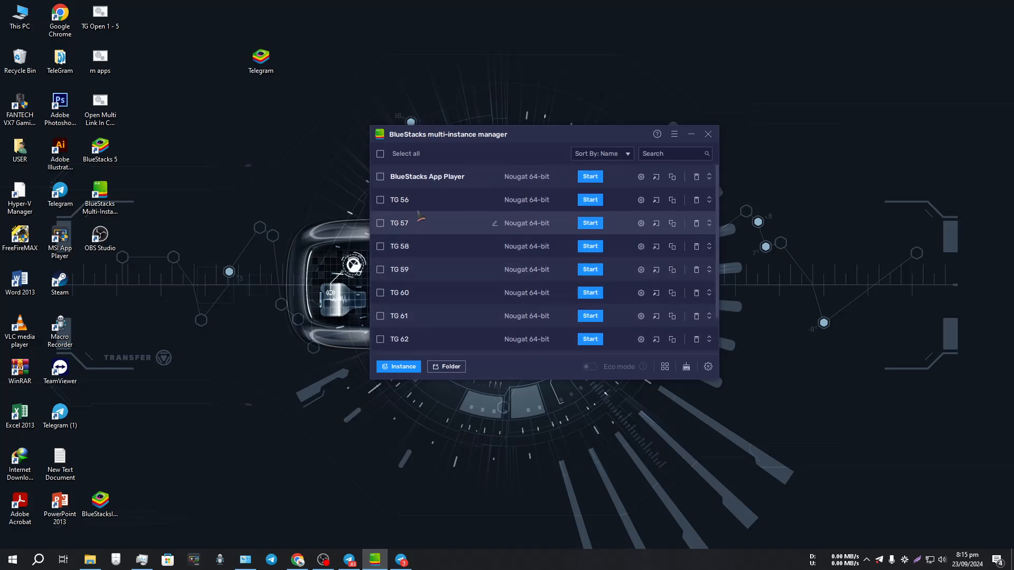
{"action": "left_click", "coordinate": [591, 200]}
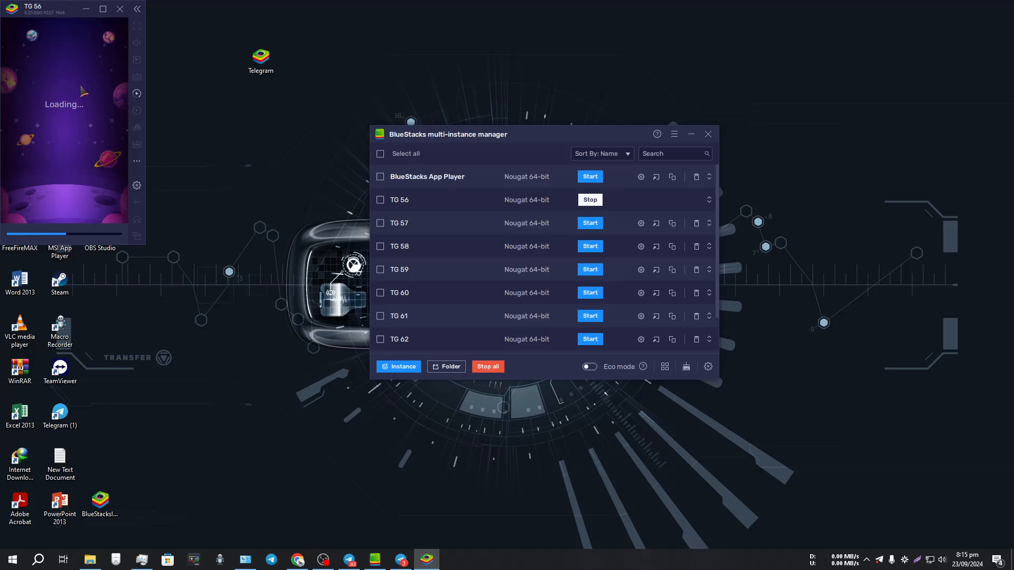
{"action": "left_click", "coordinate": [119, 9]}
{"action": "left_click", "coordinate": [147, 143]}
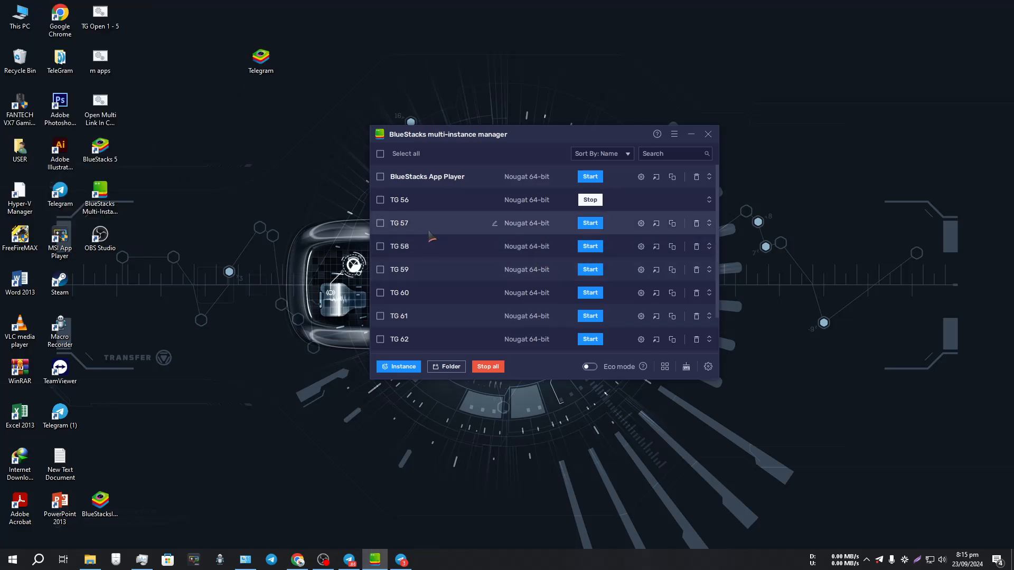
Start the TG 57 instance and exit it while it is loading
{"action": "left_click", "coordinate": [590, 224]}
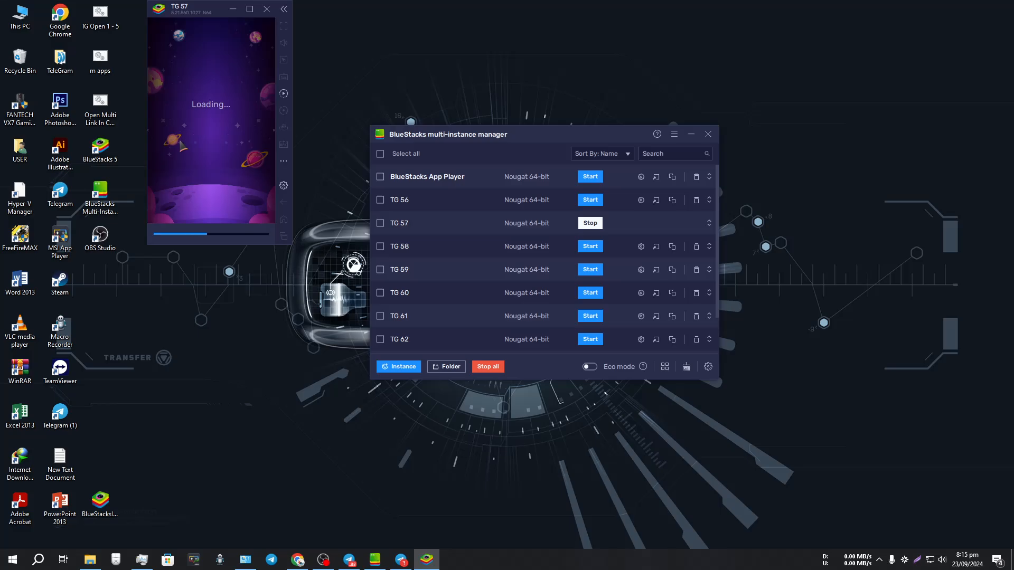
{"action": "left_click", "coordinate": [266, 9]}
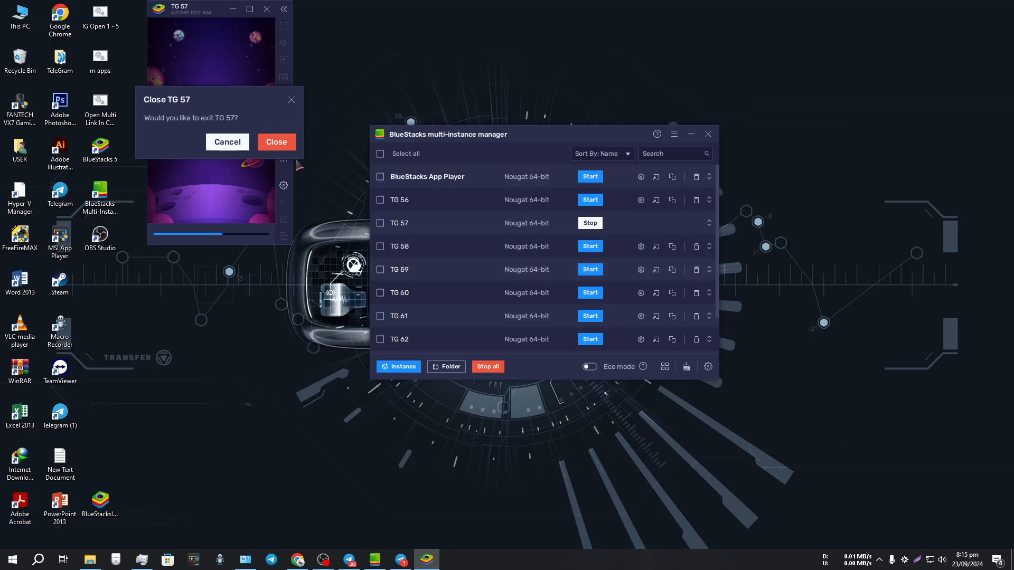
{"action": "left_click", "coordinate": [277, 141]}
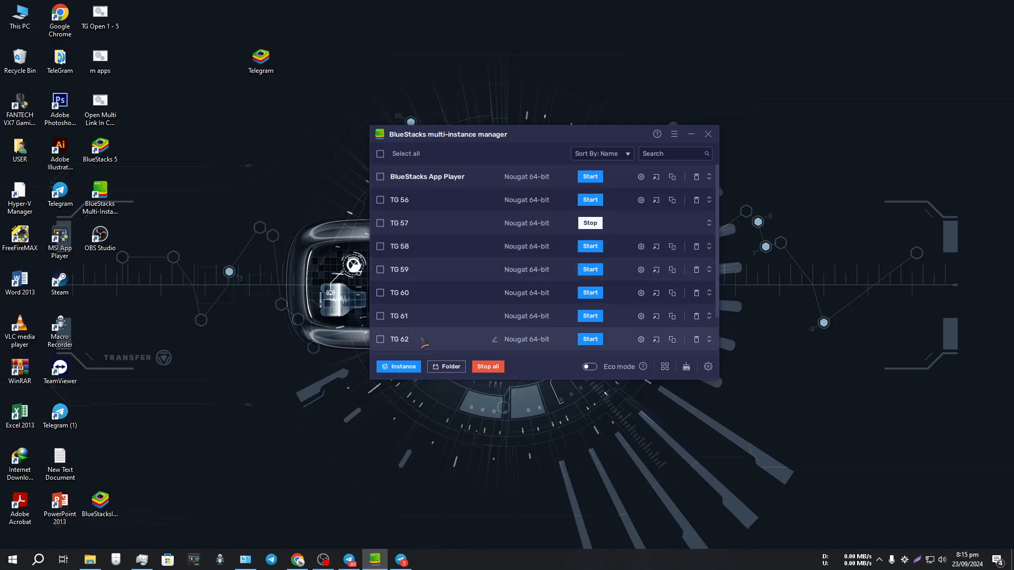
{"action": "scroll", "coordinate": [423, 341], "scroll_direction": "down", "scroll_amount": 2}
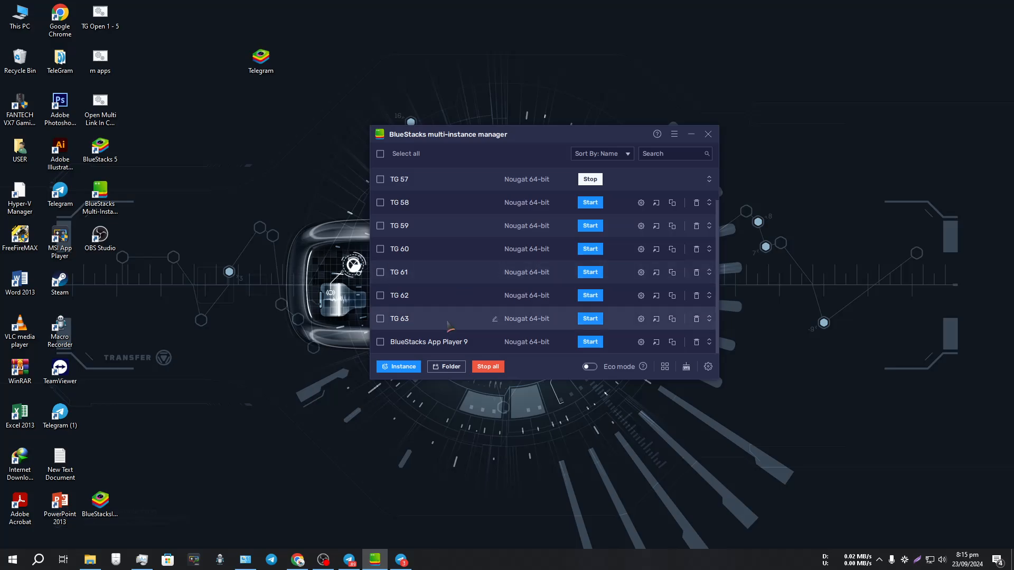
{"action": "scroll", "coordinate": [434, 290], "scroll_direction": "up", "scroll_amount": 2}
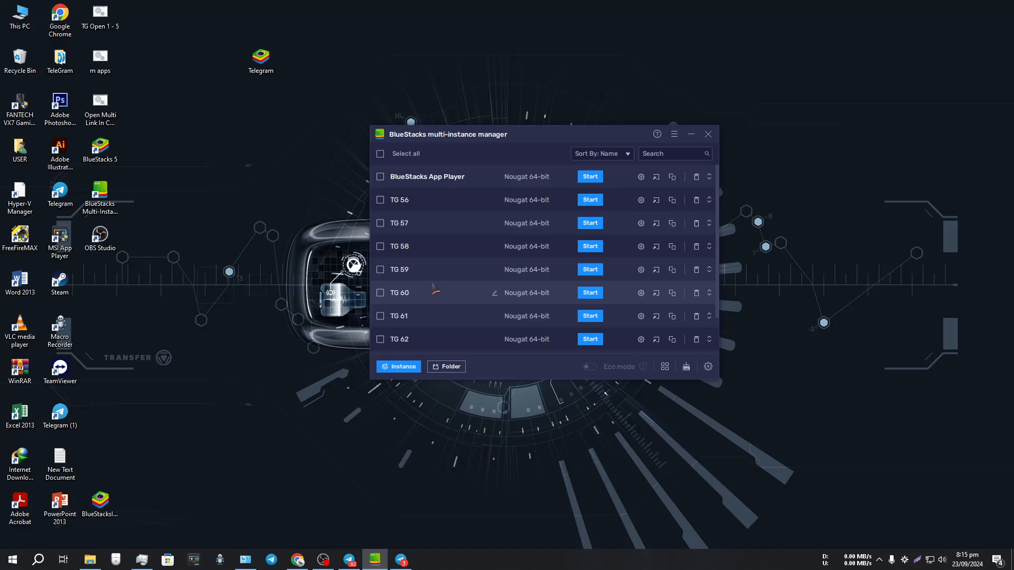
Move the multi-instance manager away from the desktop's centre and place the Telegram shortcut below OBS Studio
{"action": "left_click_drag", "start_coordinate": [512, 139], "coordinate": [798, 30]}
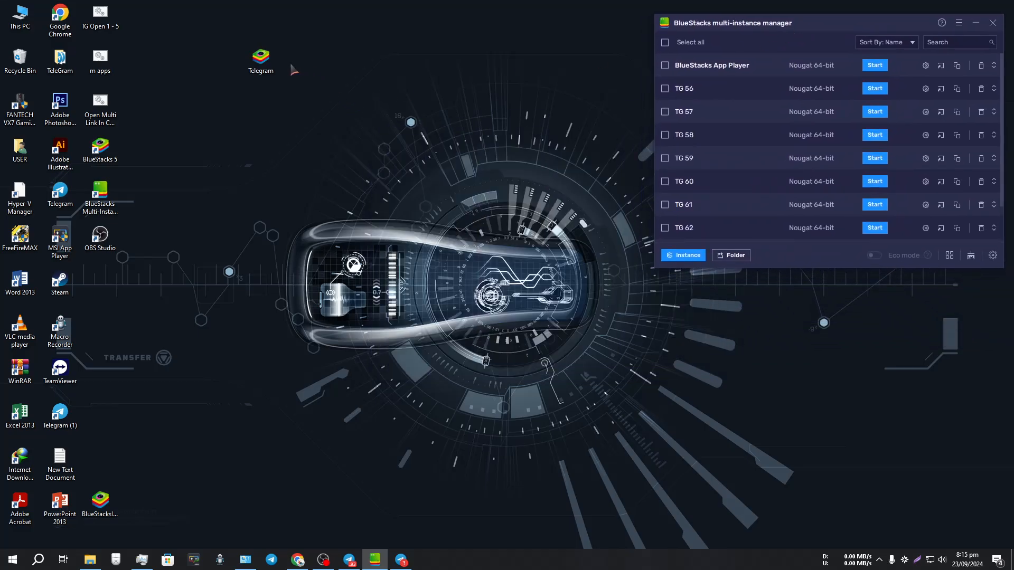
{"action": "left_click_drag", "start_coordinate": [261, 58], "coordinate": [105, 275]}
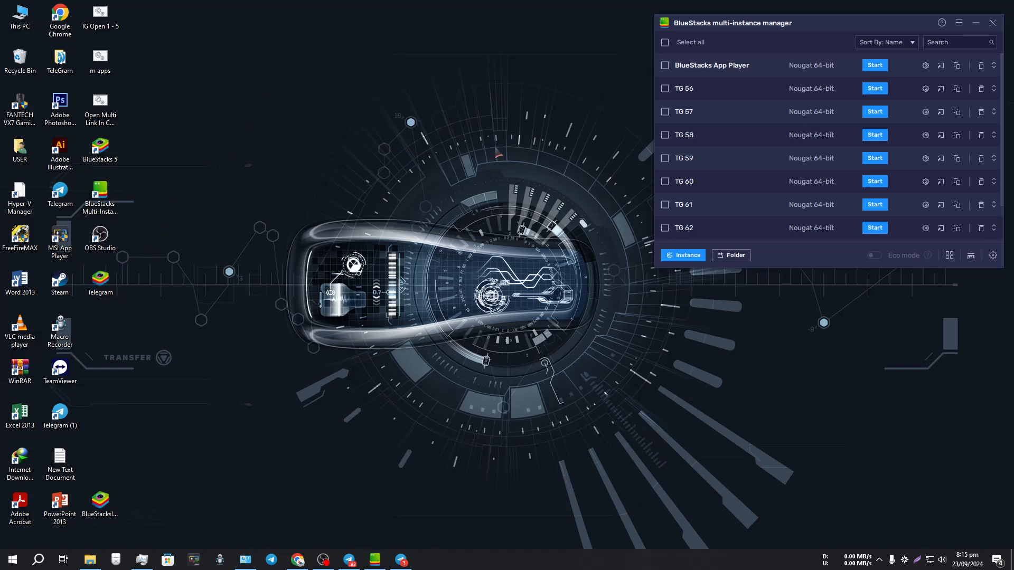
Select the TG 56 and TG 57 instances in the multi-instance manager
{"action": "left_click", "coordinate": [665, 88]}
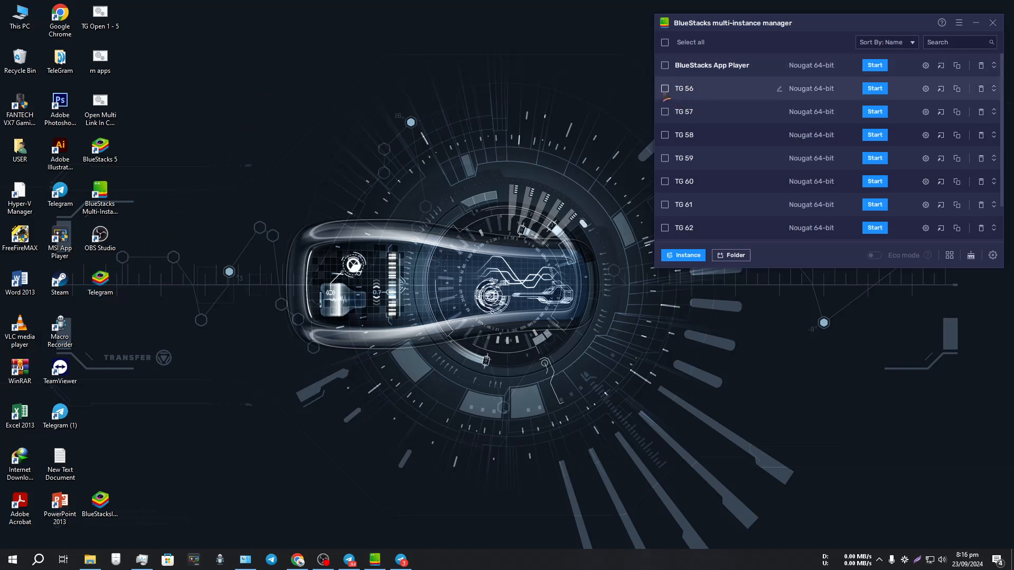
{"action": "left_click", "coordinate": [665, 111]}
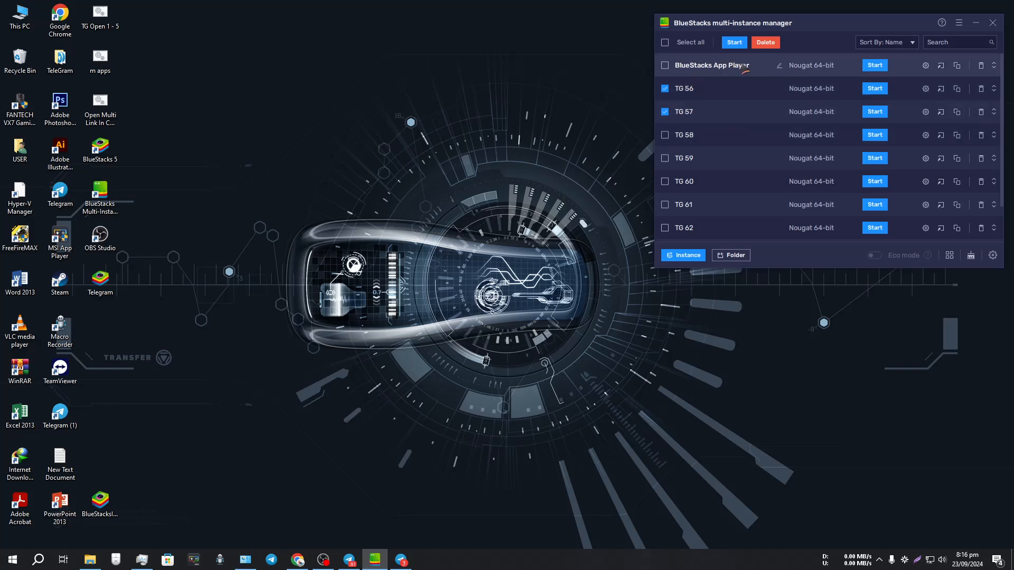
{"action": "left_click", "coordinate": [323, 558]}
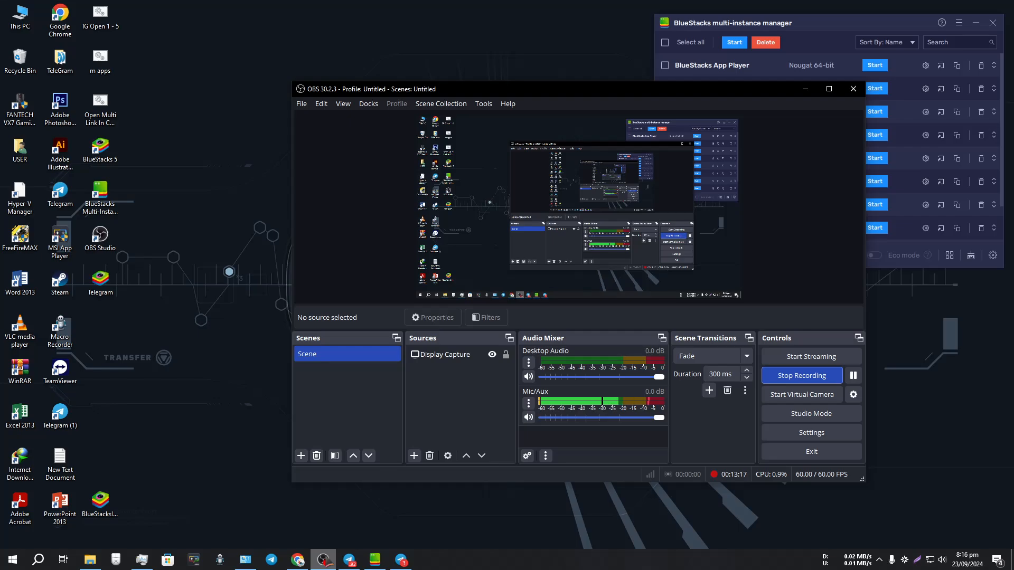
{"action": "left_click", "coordinate": [324, 561]}
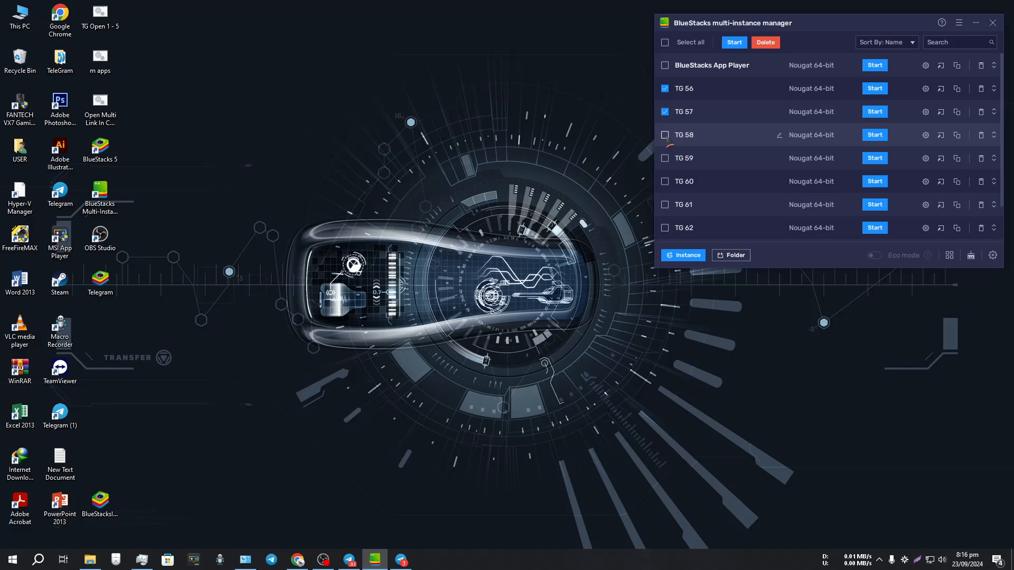
{"action": "left_click", "coordinate": [684, 255]}
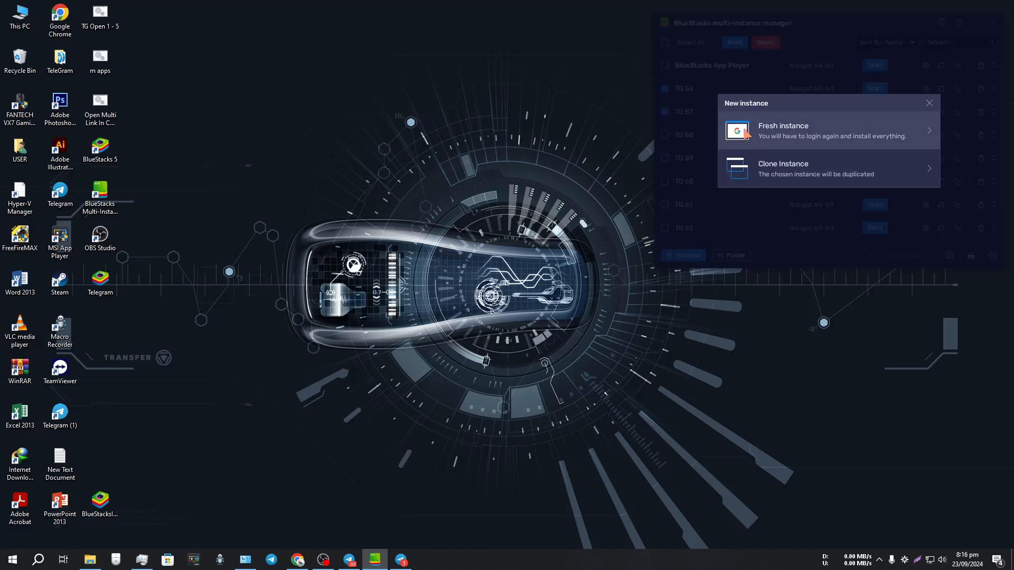
{"action": "left_click", "coordinate": [777, 174]}
{"action": "left_click", "coordinate": [828, 96]}
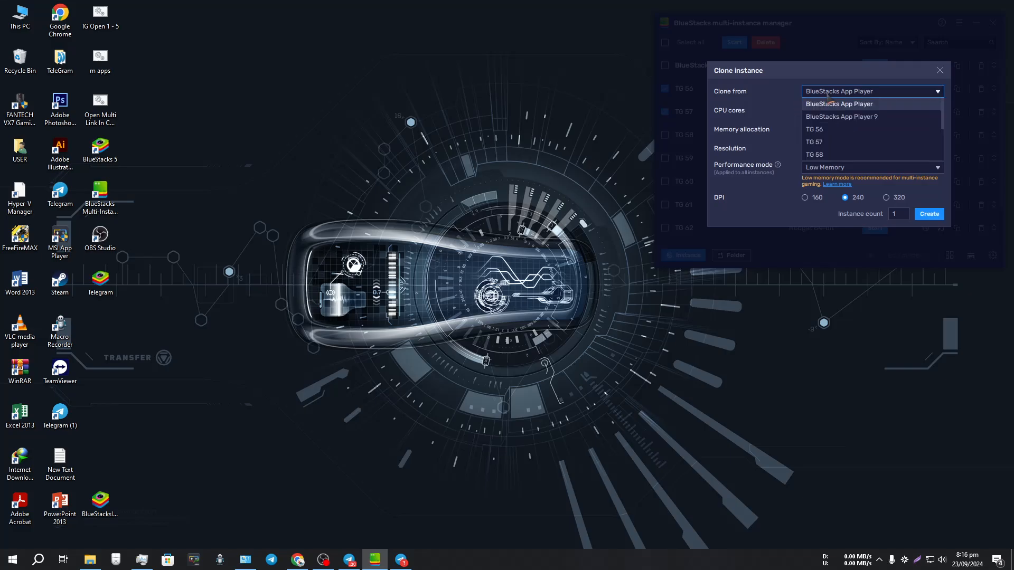
{"action": "left_click", "coordinate": [853, 104]}
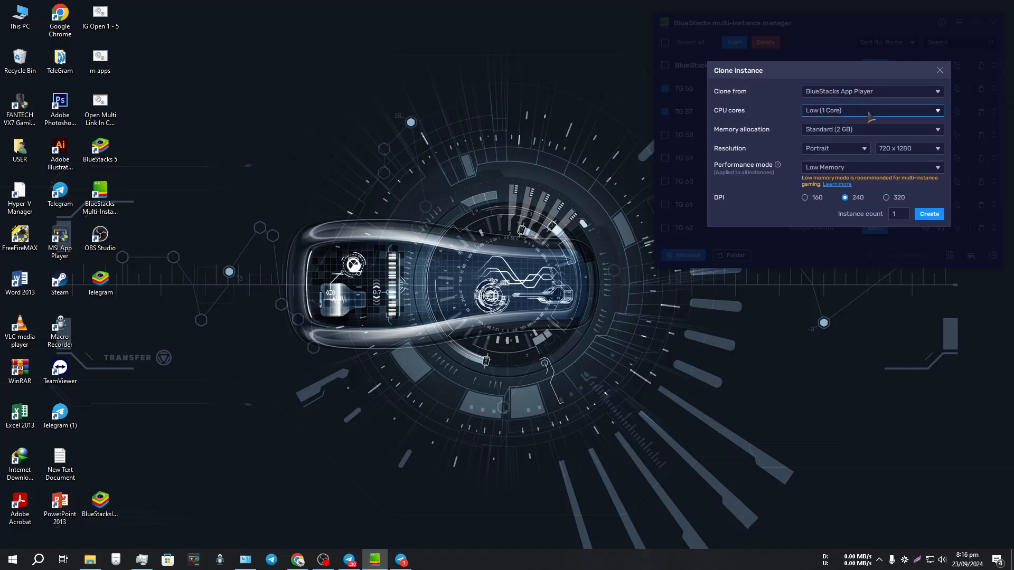
{"action": "left_click", "coordinate": [939, 71]}
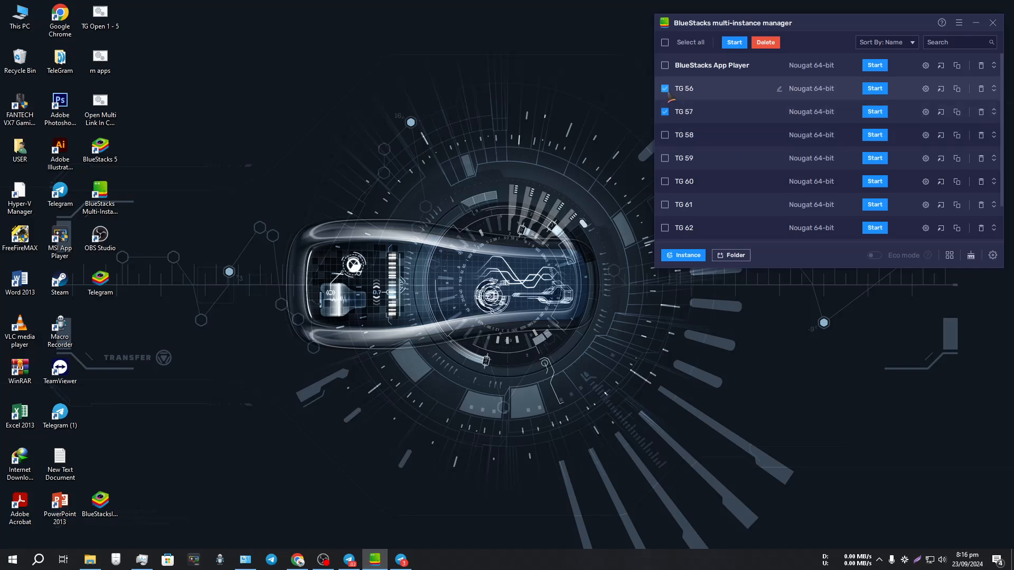
Add TG 58, TG 59 and TG 60 to the selection and start all the selected instances together
{"action": "left_click", "coordinate": [666, 138]}
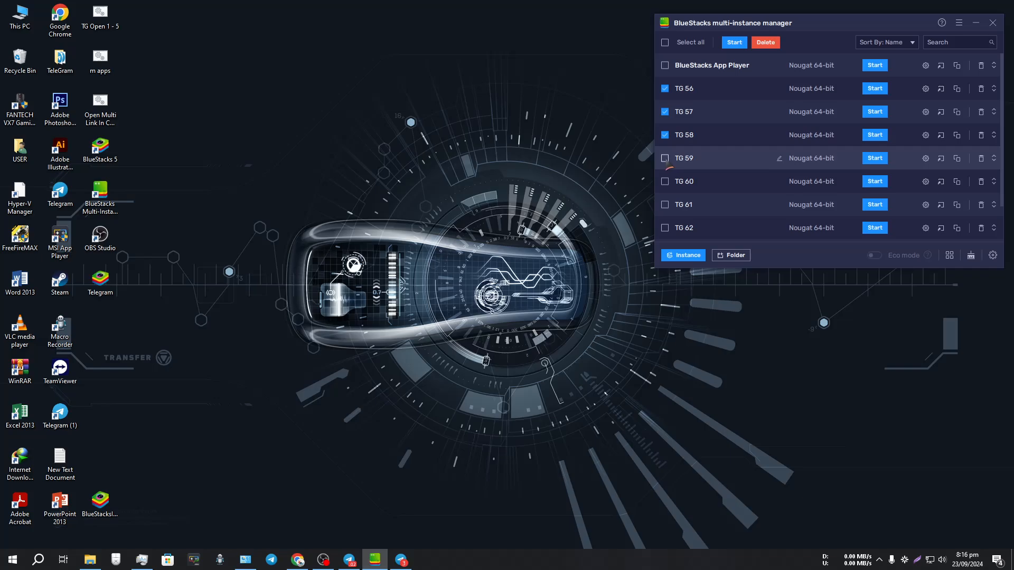
{"action": "left_click", "coordinate": [665, 158]}
{"action": "left_click", "coordinate": [665, 181]}
{"action": "left_click_drag", "start_coordinate": [812, 28], "coordinate": [601, 30]}
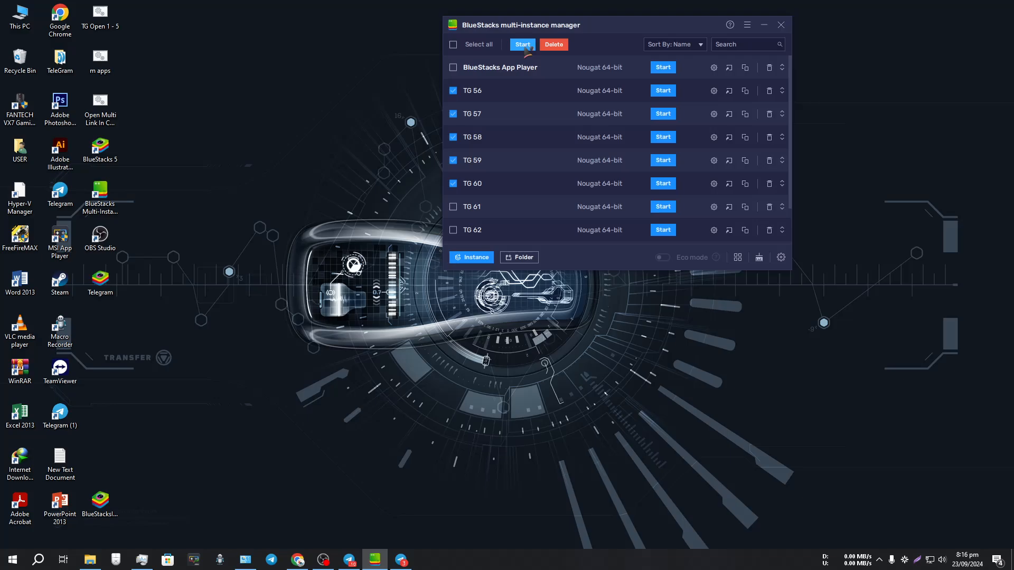
{"action": "left_click", "coordinate": [525, 47]}
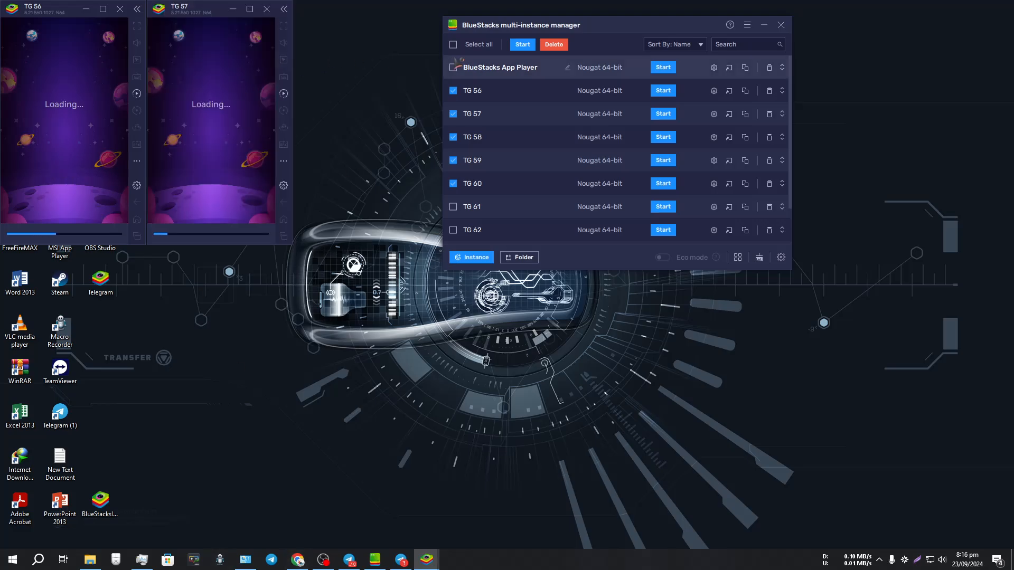
Select the running instances TG 56 to TG 60 and turn on Eco mode, with the manager moved clear of their windows
{"action": "left_click_drag", "start_coordinate": [660, 26], "coordinate": [825, 271]}
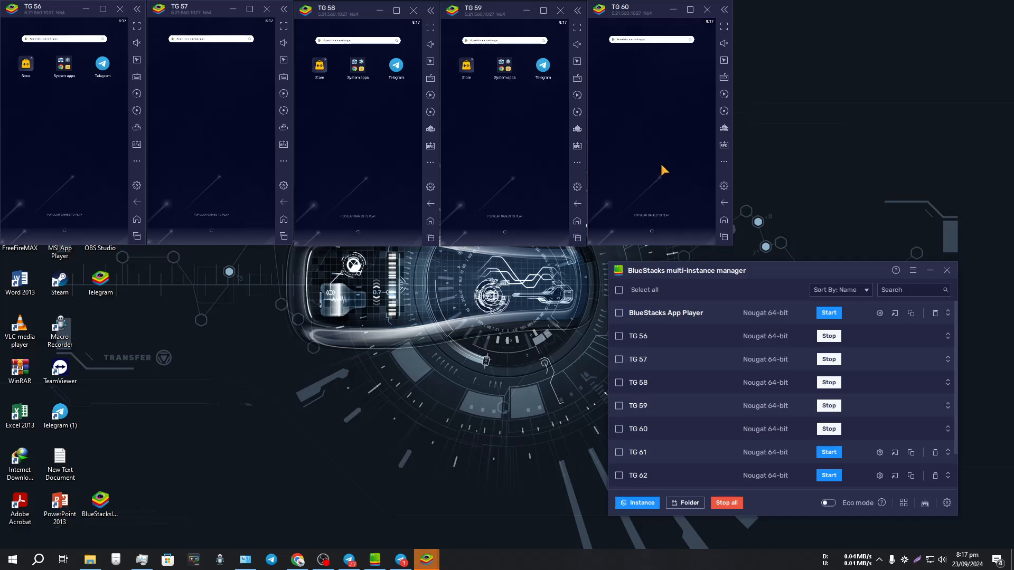
{"action": "left_click_drag", "start_coordinate": [709, 276], "coordinate": [689, 271]}
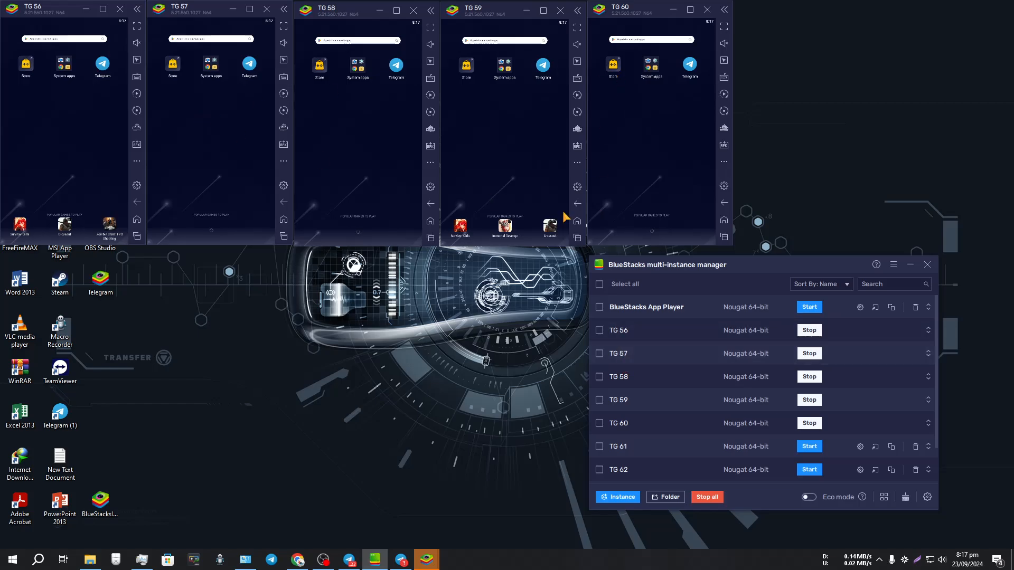
{"action": "left_click", "coordinate": [599, 330]}
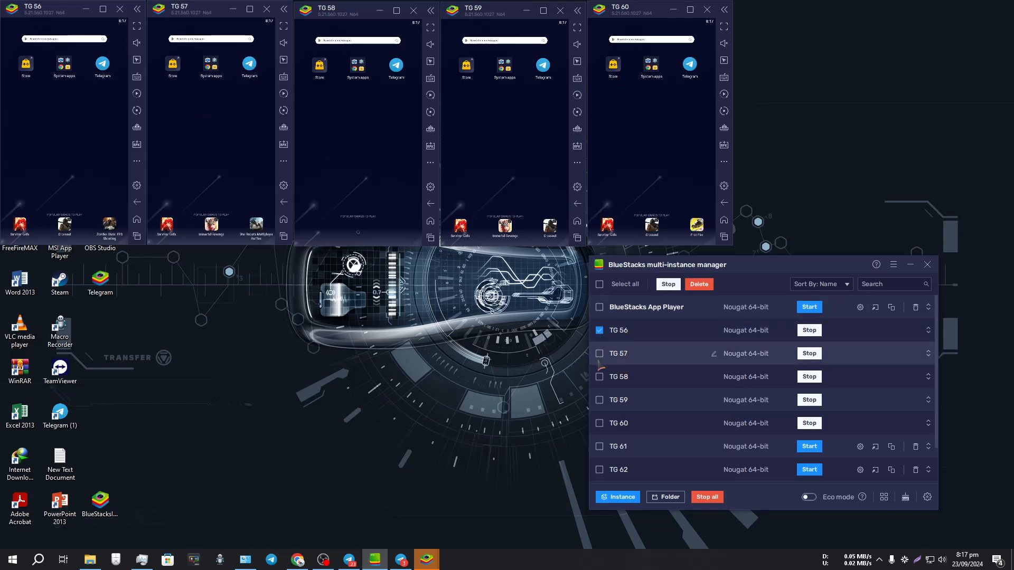
{"action": "left_click", "coordinate": [599, 353]}
{"action": "left_click", "coordinate": [599, 376]}
{"action": "left_click", "coordinate": [599, 423]}
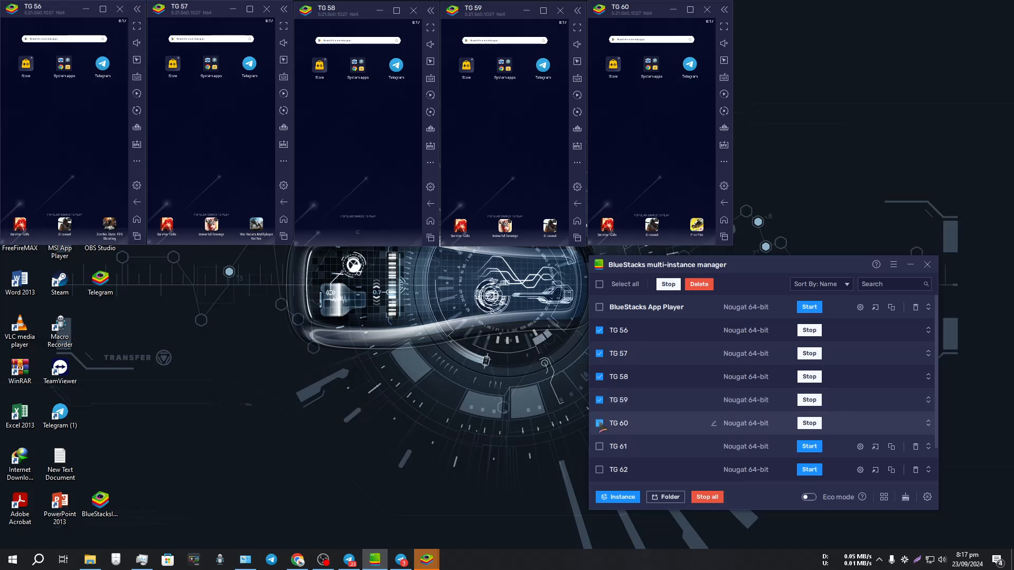
{"action": "left_click", "coordinate": [810, 497]}
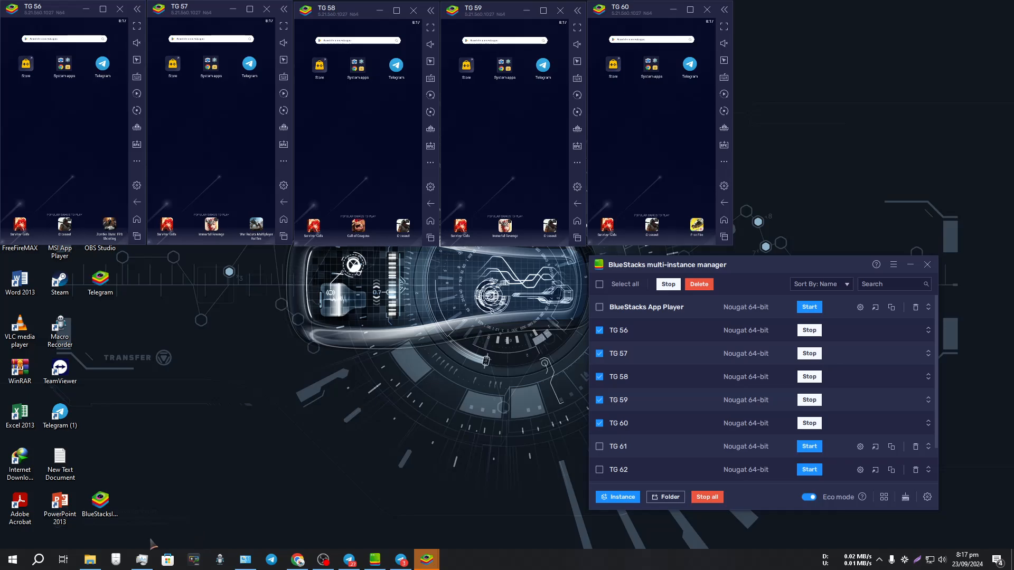
Bring up Task Manager's CPU performance view and place it beneath the TG 56 and TG 57 windows to examine the load
{"action": "left_click", "coordinate": [141, 560]}
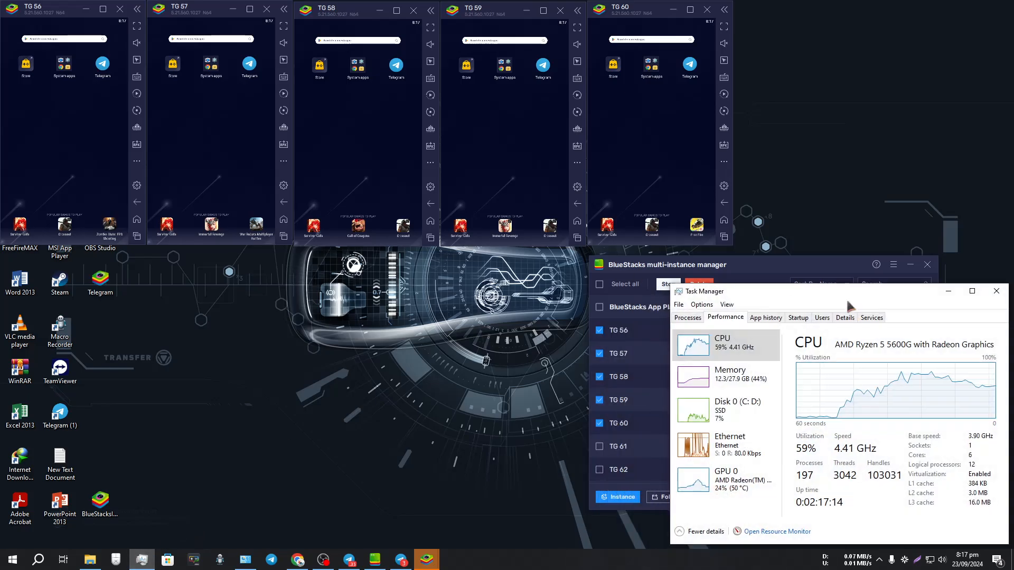
{"action": "left_click_drag", "start_coordinate": [847, 287], "coordinate": [188, 283]}
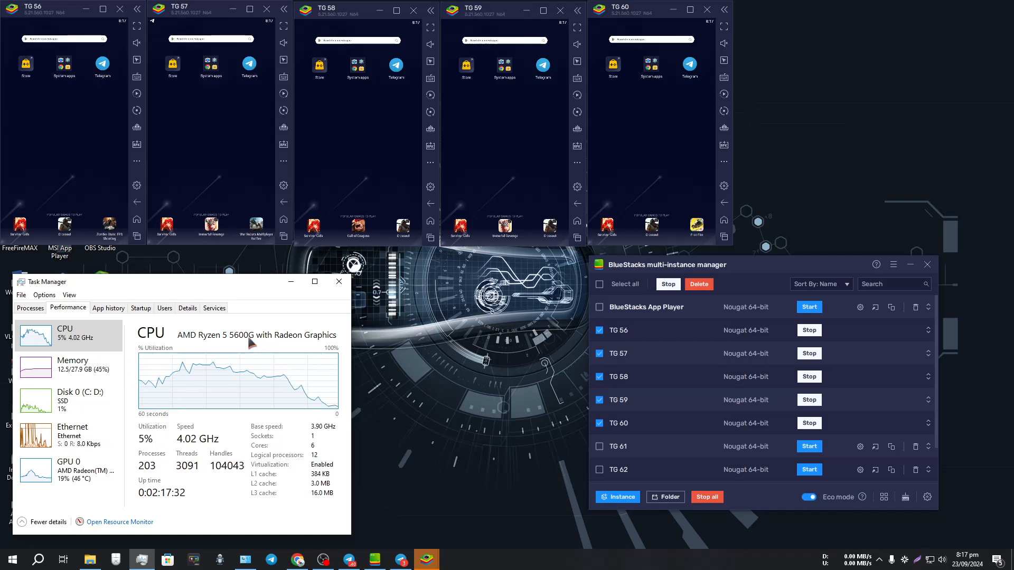
Hide the multi-instance manager and examine the CPU load in Task Manager with TG 56 to TG 60 running in Eco mode
{"action": "left_click_drag", "start_coordinate": [232, 281], "coordinate": [225, 277]}
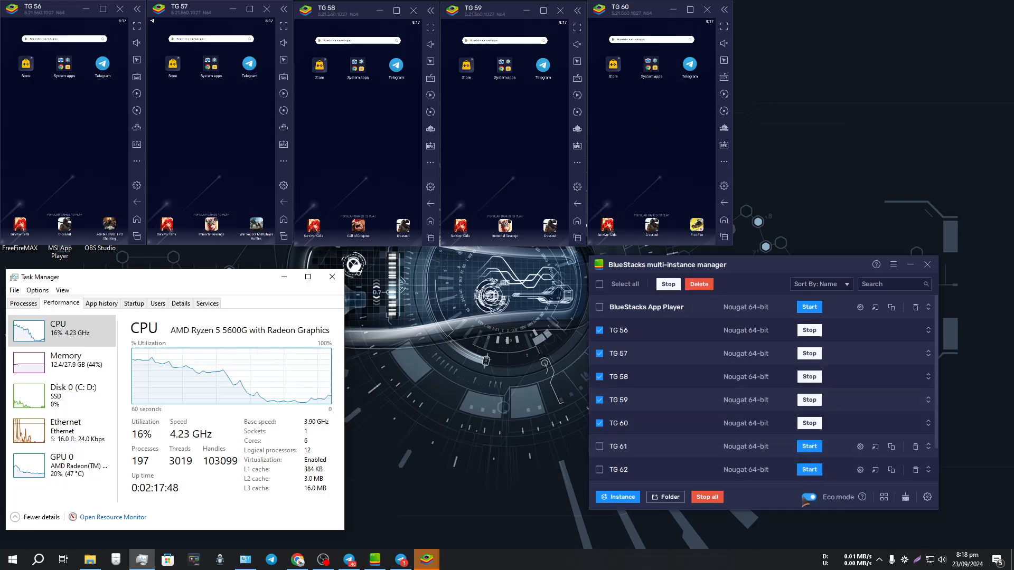
{"action": "left_click", "coordinate": [911, 269]}
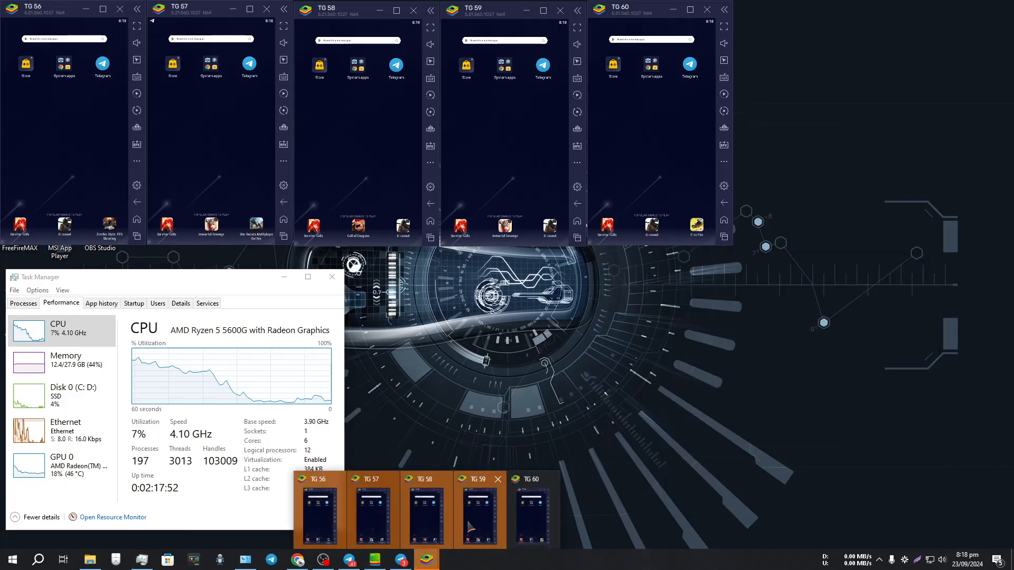
{"action": "left_click", "coordinate": [375, 561]}
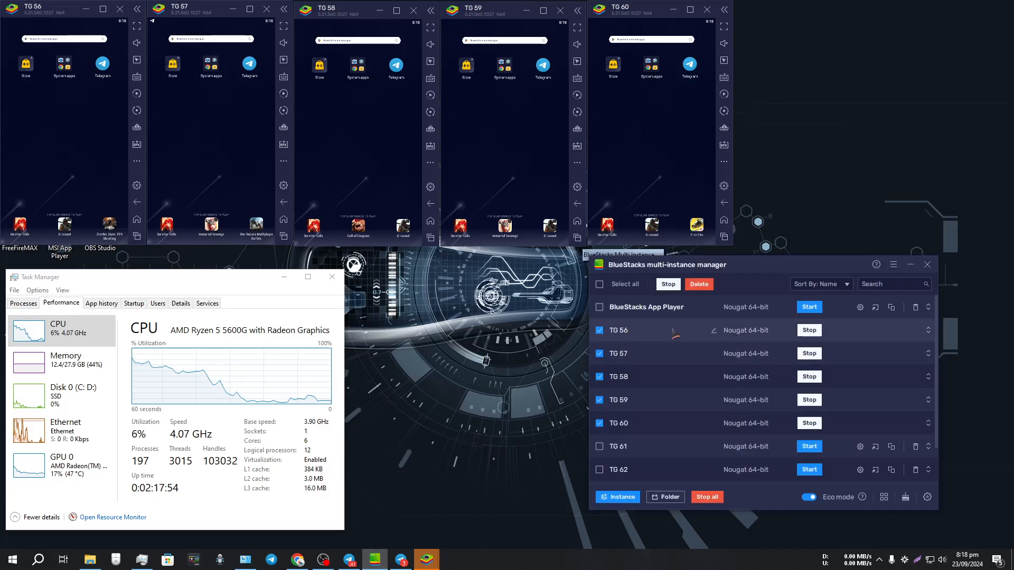
{"action": "left_click", "coordinate": [911, 265]}
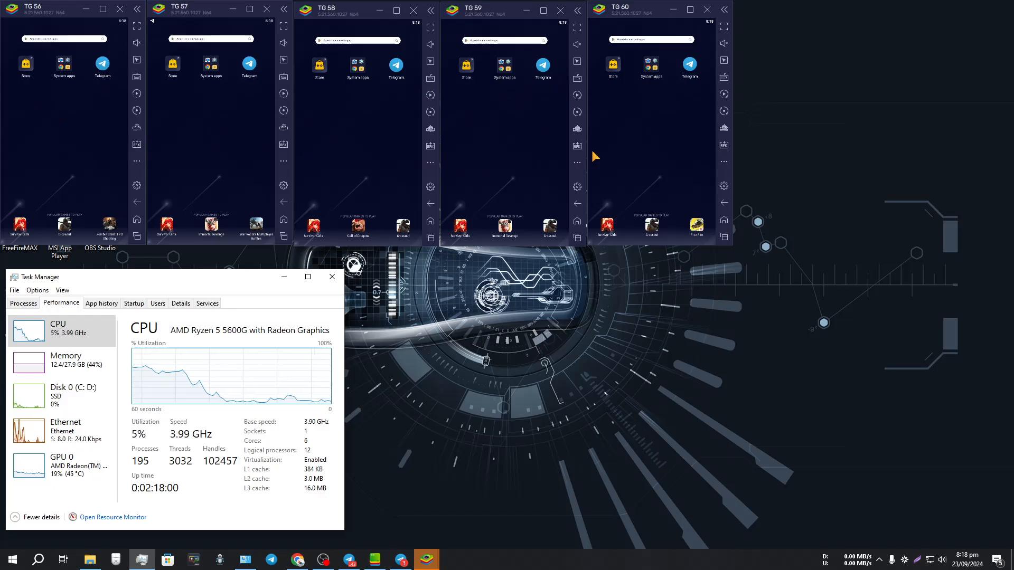
Pull the TG 60 window out of the row and use Arrange all in the multi-instance manager to reposition every instance window
{"action": "left_click", "coordinate": [614, 140]}
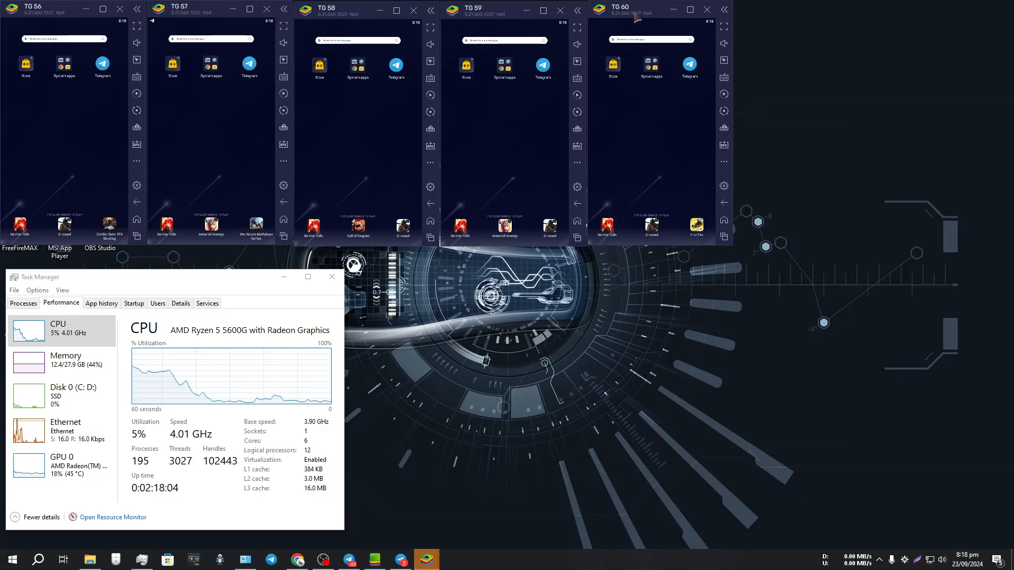
{"action": "left_click_drag", "start_coordinate": [638, 19], "coordinate": [665, 109]}
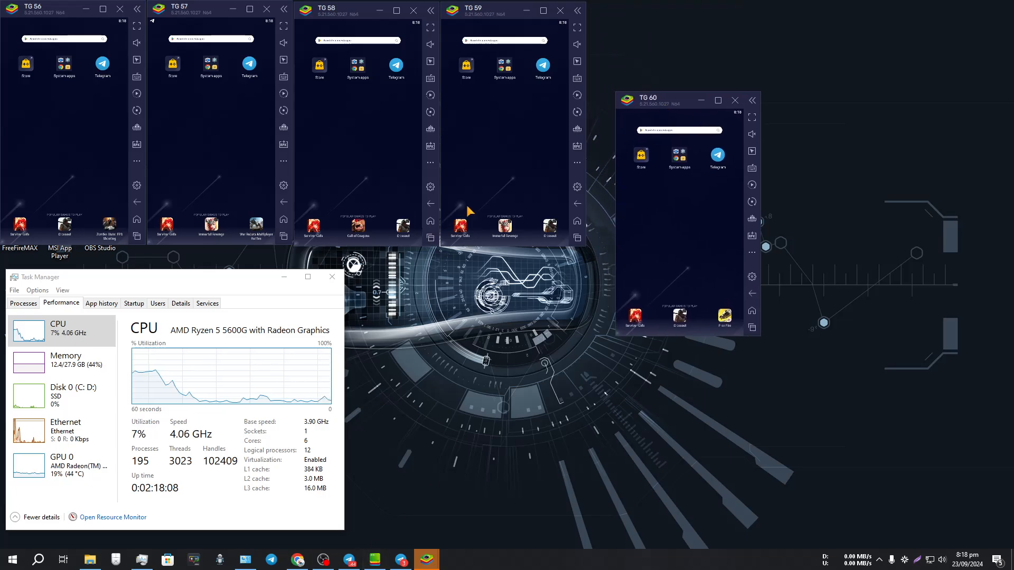
{"action": "left_click", "coordinate": [374, 559]}
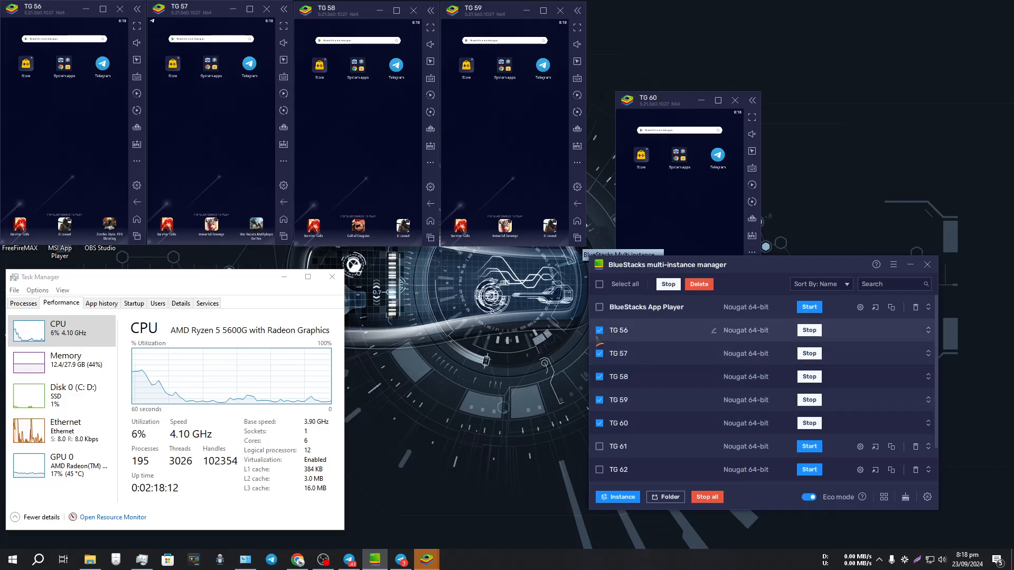
{"action": "left_click", "coordinate": [883, 496]}
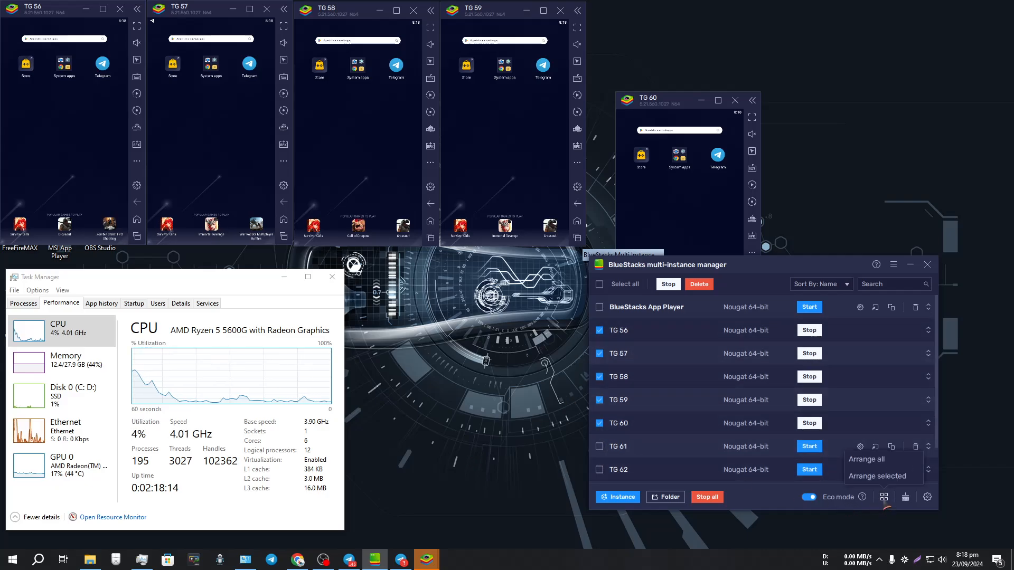
{"action": "left_click", "coordinate": [879, 462]}
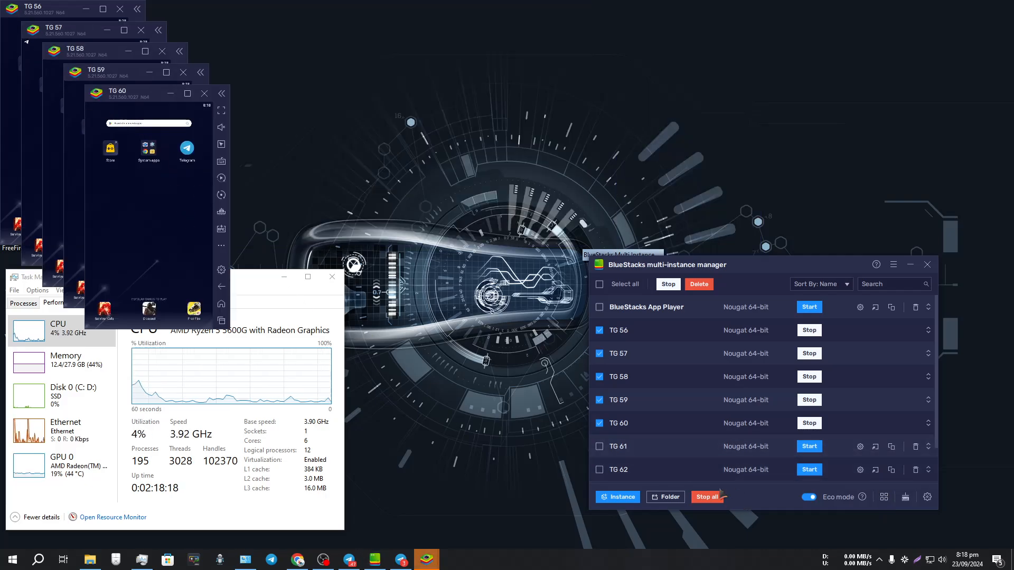
Review the audio and arrangement options in the instance manager settings, save them with Diagonal layout, and apply Arrange all again
{"action": "left_click", "coordinate": [884, 496]}
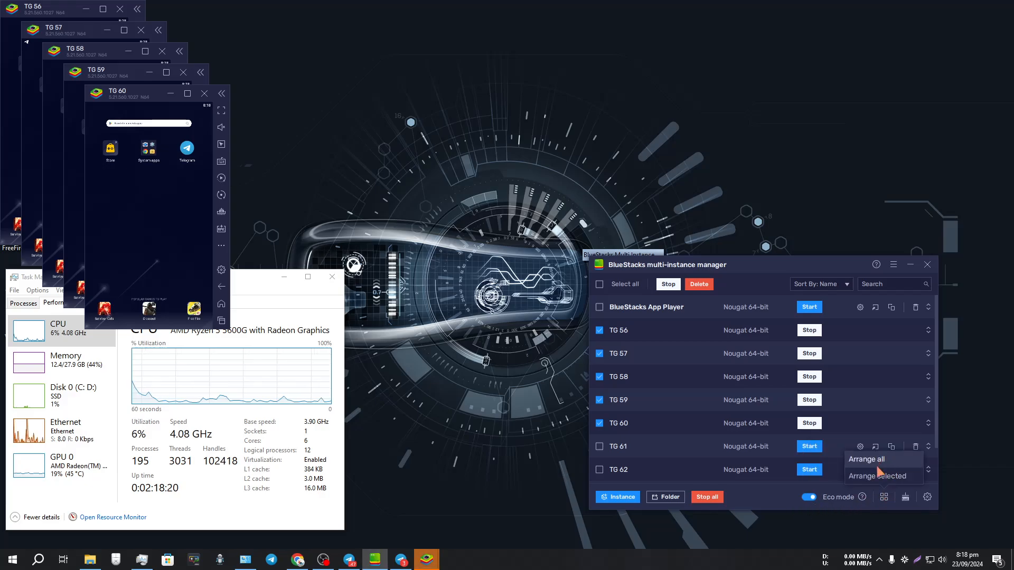
{"action": "left_click", "coordinate": [927, 497]}
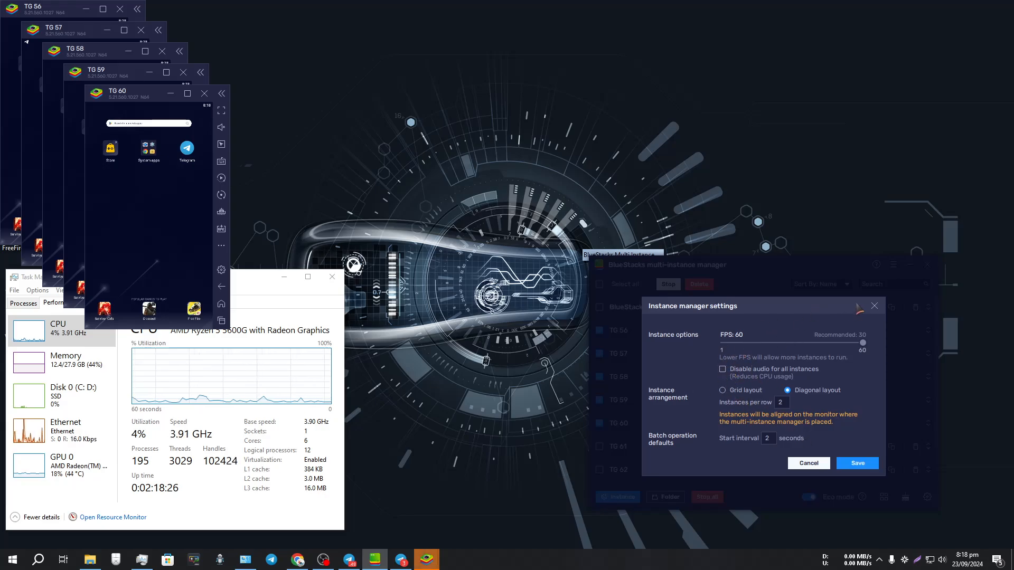
{"action": "left_click", "coordinate": [874, 306]}
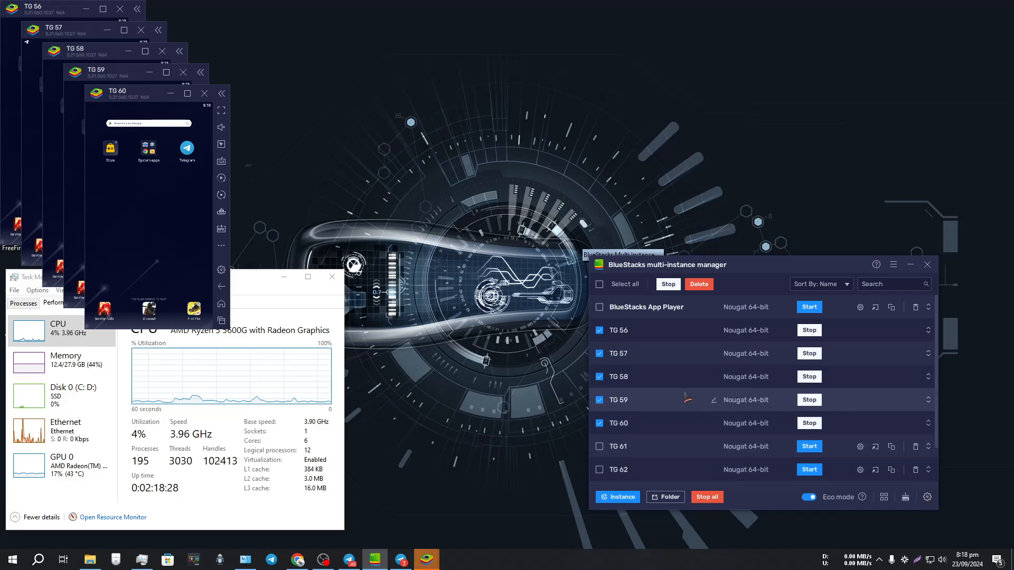
{"action": "left_click", "coordinate": [927, 497]}
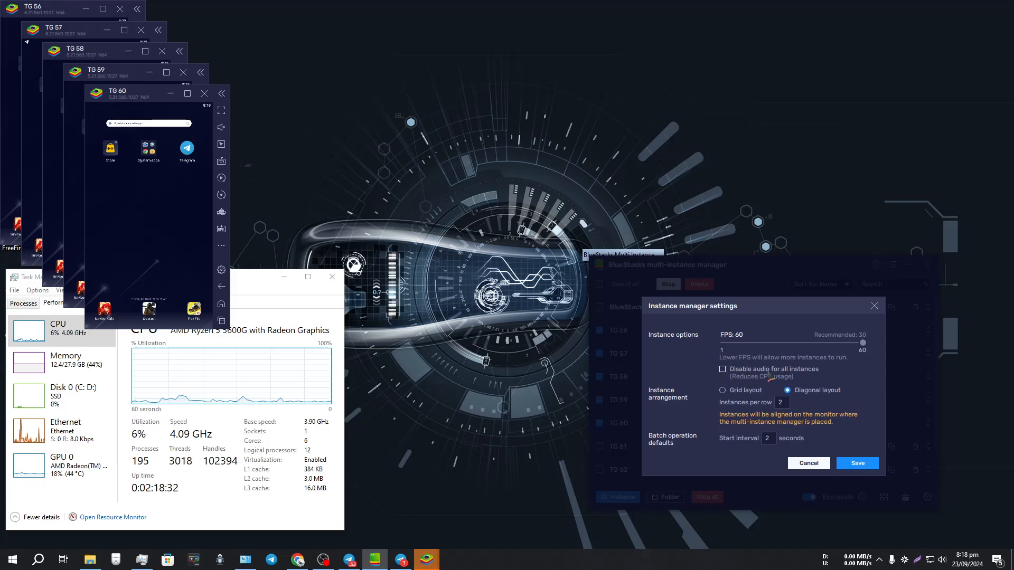
{"action": "left_click", "coordinate": [722, 372]}
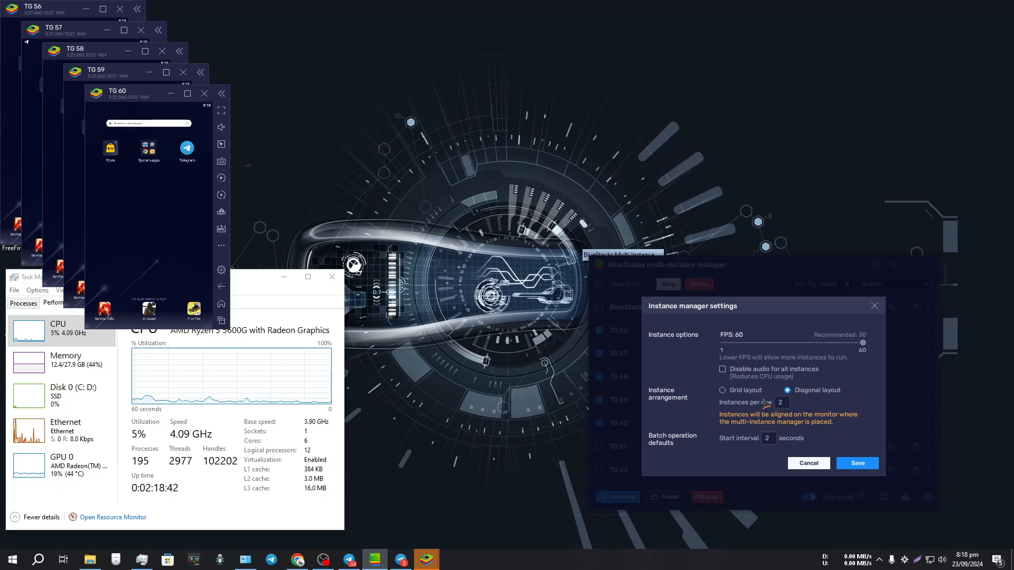
{"action": "left_click", "coordinate": [782, 403]}
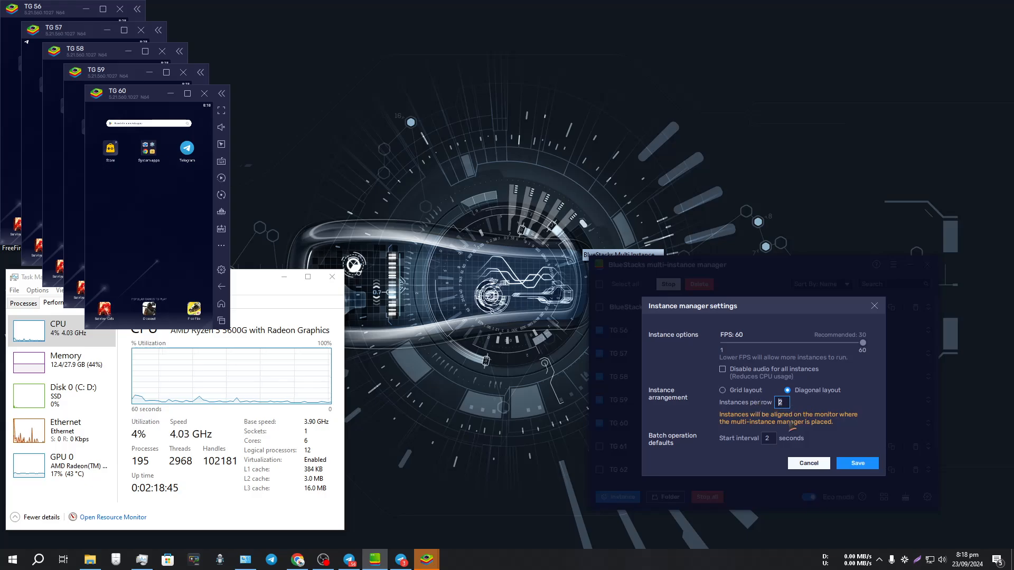
{"action": "left_click", "coordinate": [852, 463]}
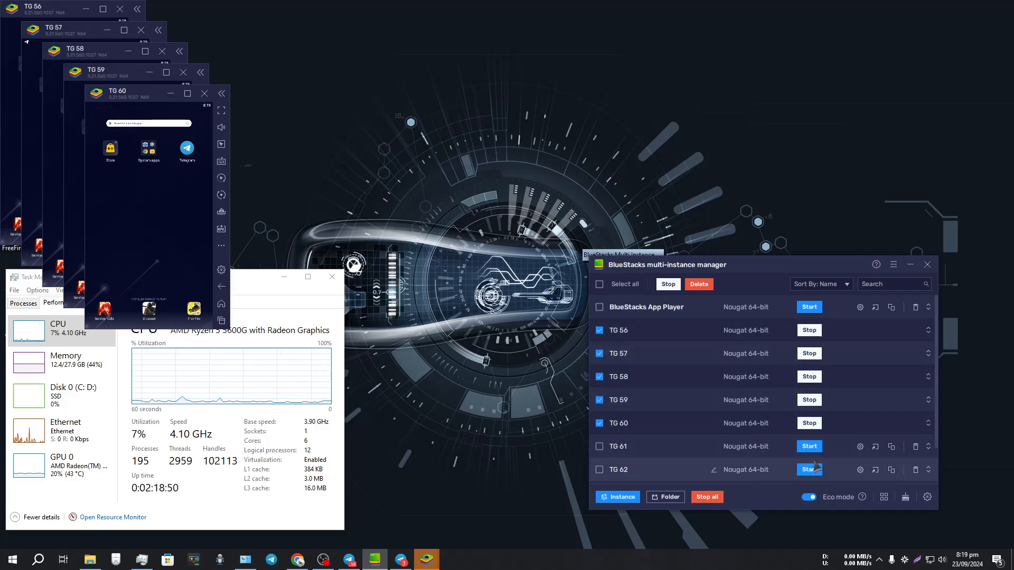
{"action": "left_click", "coordinate": [884, 497]}
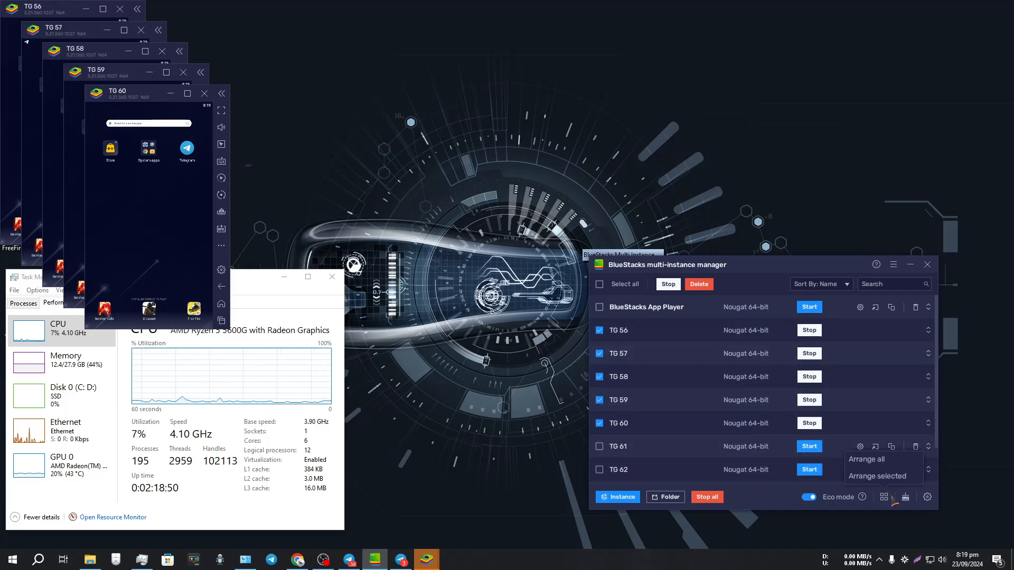
{"action": "left_click", "coordinate": [877, 463]}
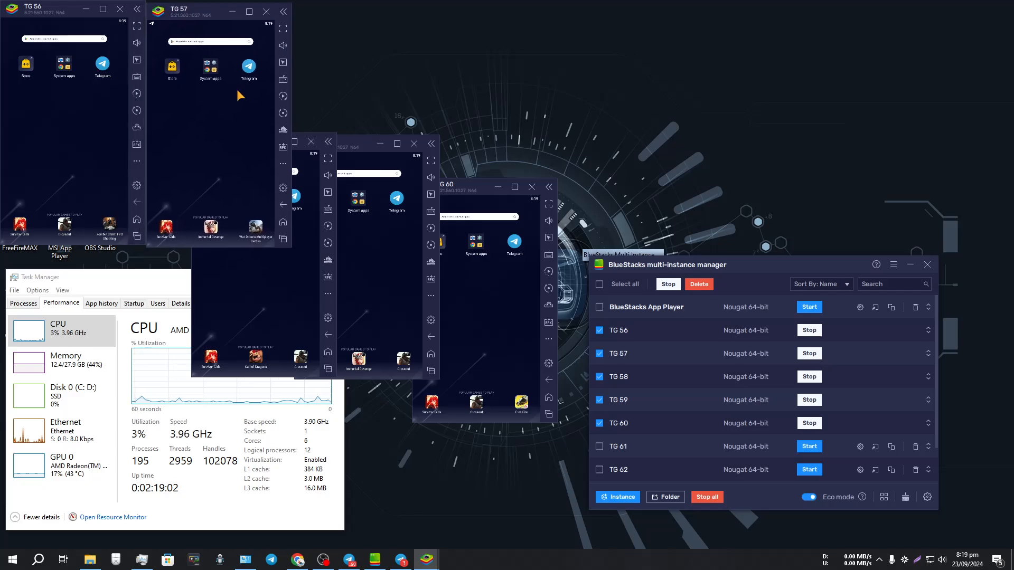
Line up the TG 58 and TG 59 windows in a row beside TG 57 and bring the TG 60 window to the front
{"action": "left_click", "coordinate": [275, 309]}
{"action": "left_click_drag", "start_coordinate": [238, 146], "coordinate": [337, 17]}
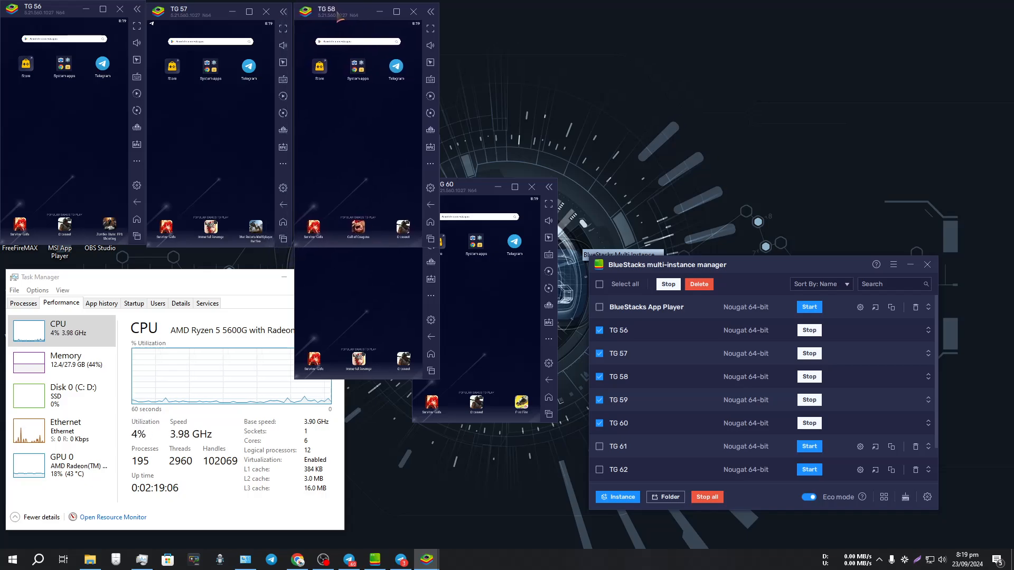
{"action": "left_click", "coordinate": [361, 317]}
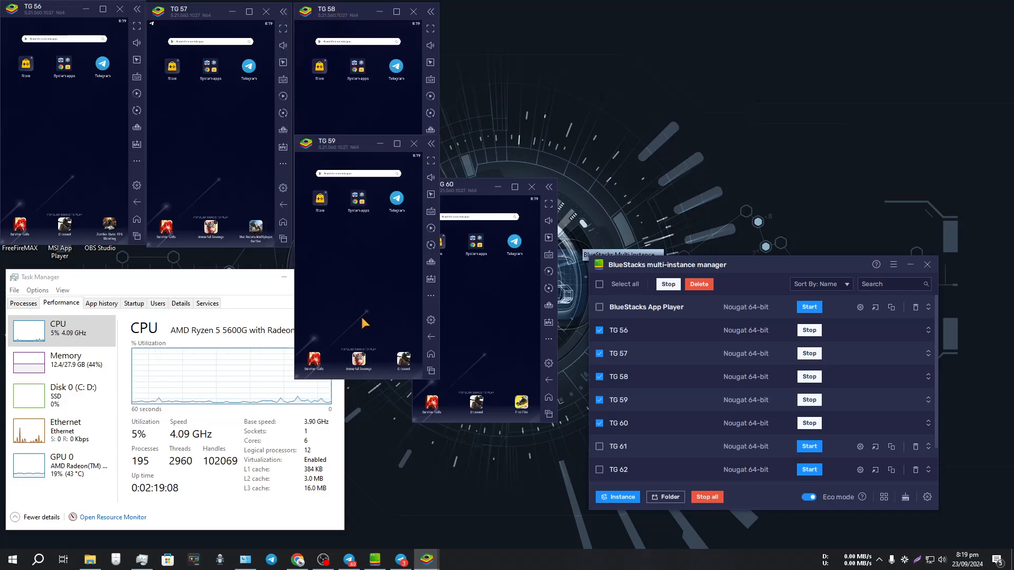
{"action": "left_click_drag", "start_coordinate": [353, 144], "coordinate": [500, 13]}
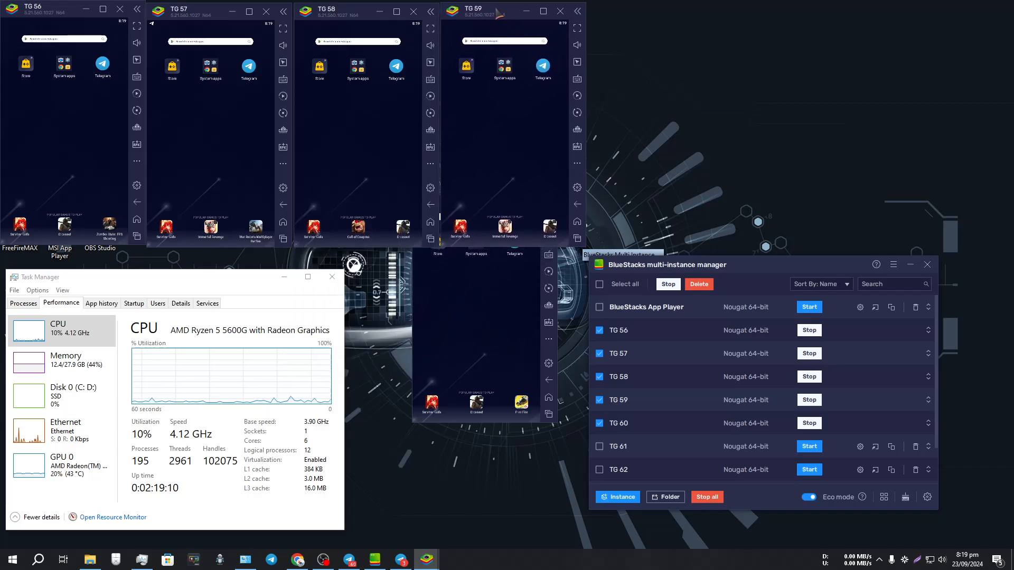
{"action": "left_click", "coordinate": [471, 332]}
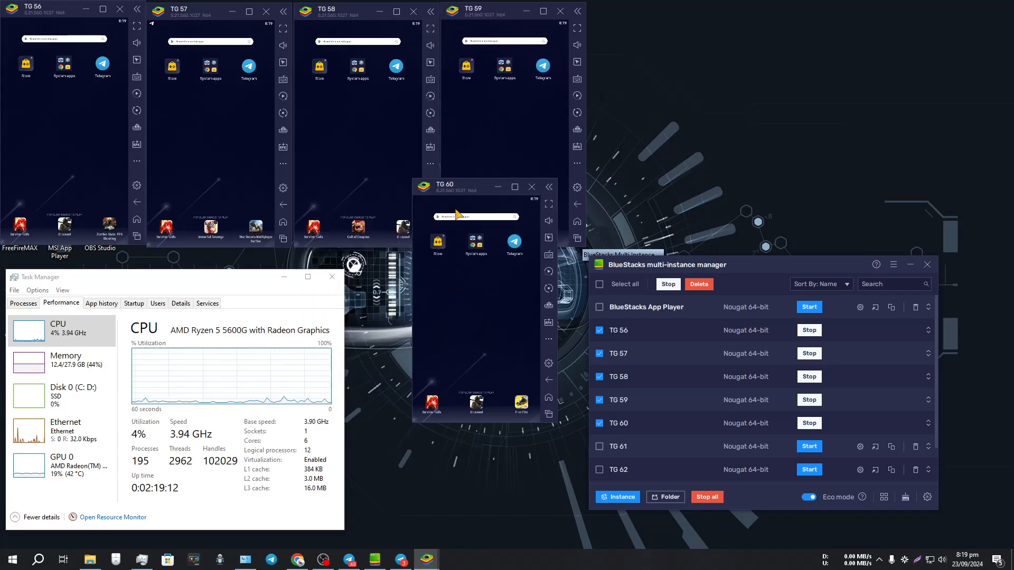
Minimize the multi-instance manager and place an enlarged TG 60 window in the free desktop area beside TG 59
{"action": "left_click_drag", "start_coordinate": [457, 191], "coordinate": [449, 285]}
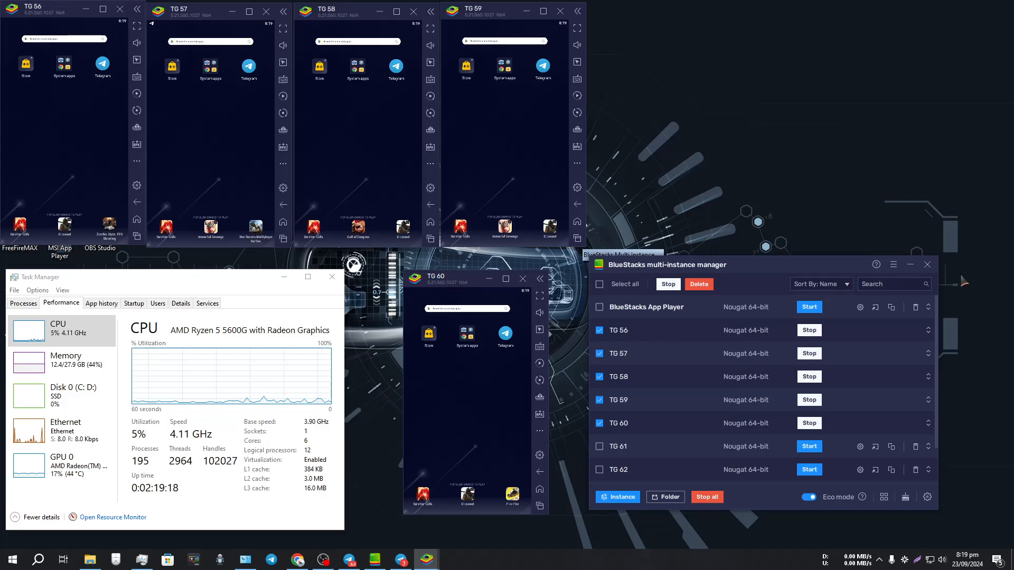
{"action": "left_click", "coordinate": [910, 266]}
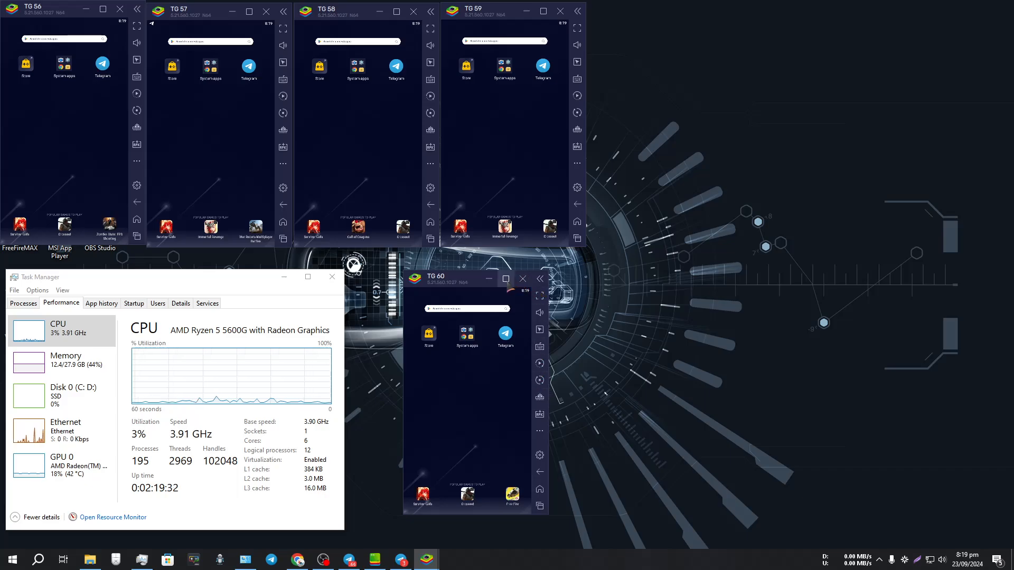
{"action": "left_click_drag", "start_coordinate": [404, 273], "coordinate": [726, 56]}
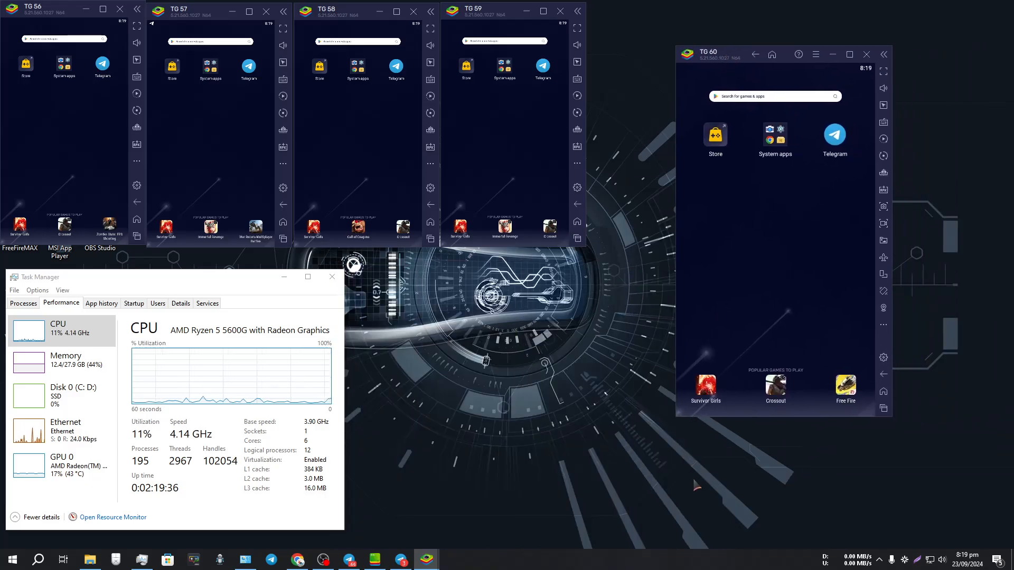
{"action": "left_click_drag", "start_coordinate": [677, 417], "coordinate": [610, 549]}
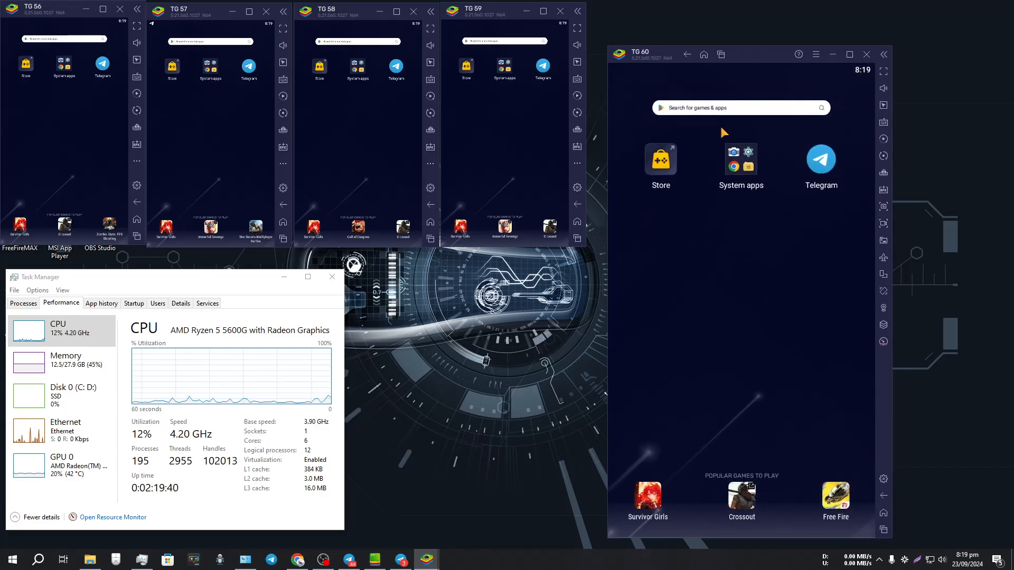
{"action": "left_click_drag", "start_coordinate": [753, 59], "coordinate": [812, 35]}
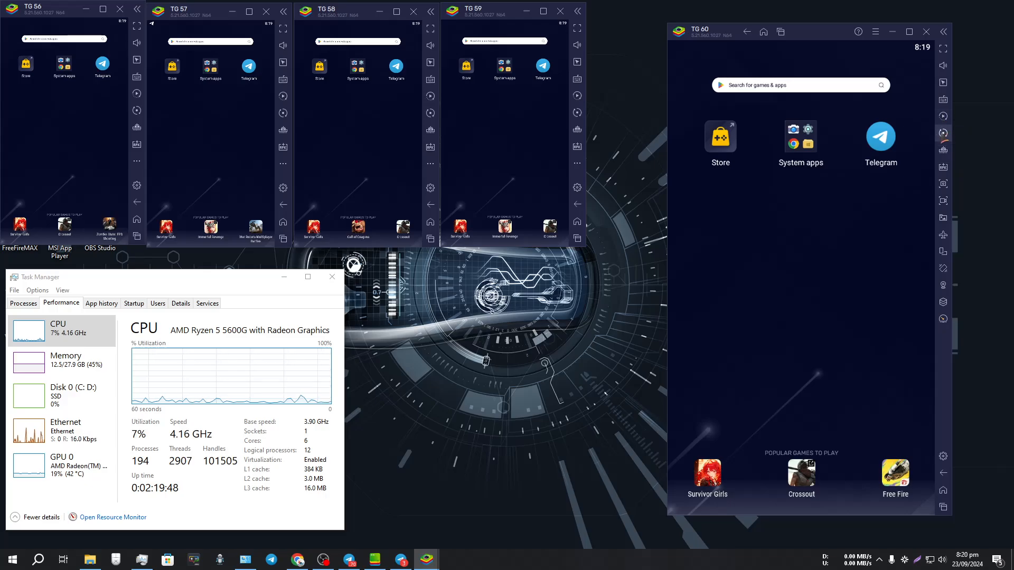
Sync TG 60's operations with TG 56, TG 57, TG 58 and TG 59, and clear the recent apps on all instances
{"action": "left_click", "coordinate": [944, 141]}
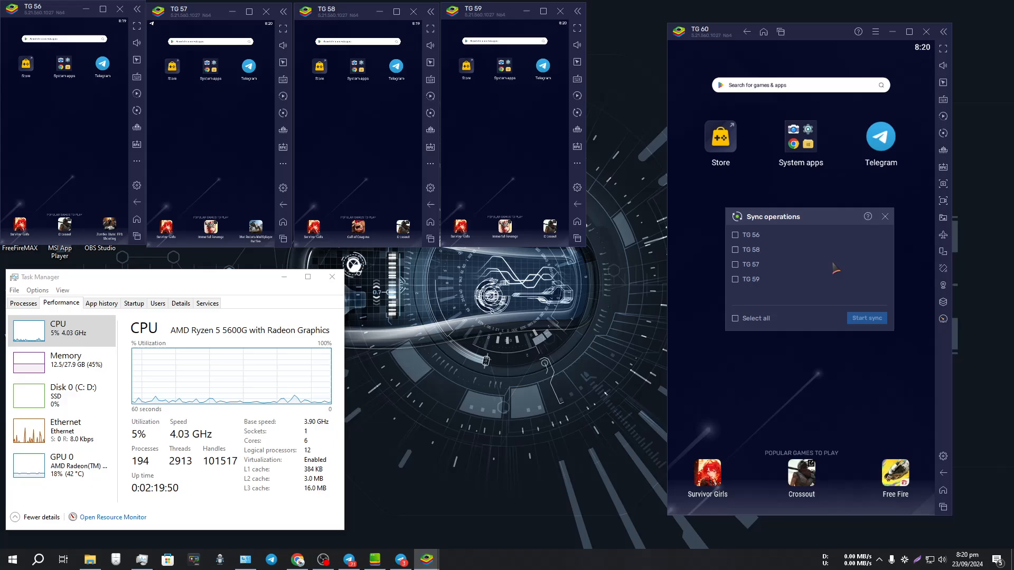
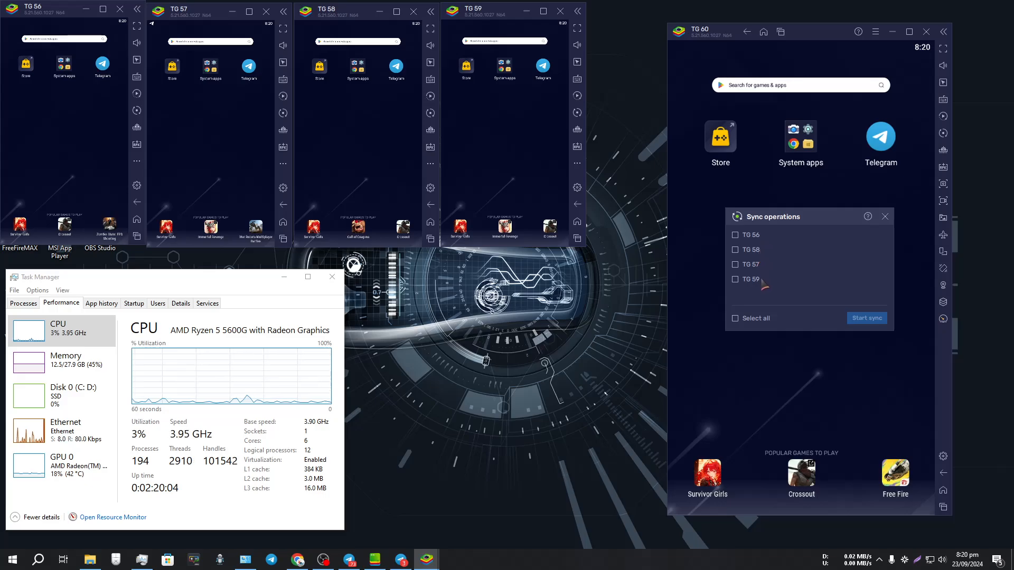
{"action": "left_click", "coordinate": [735, 319]}
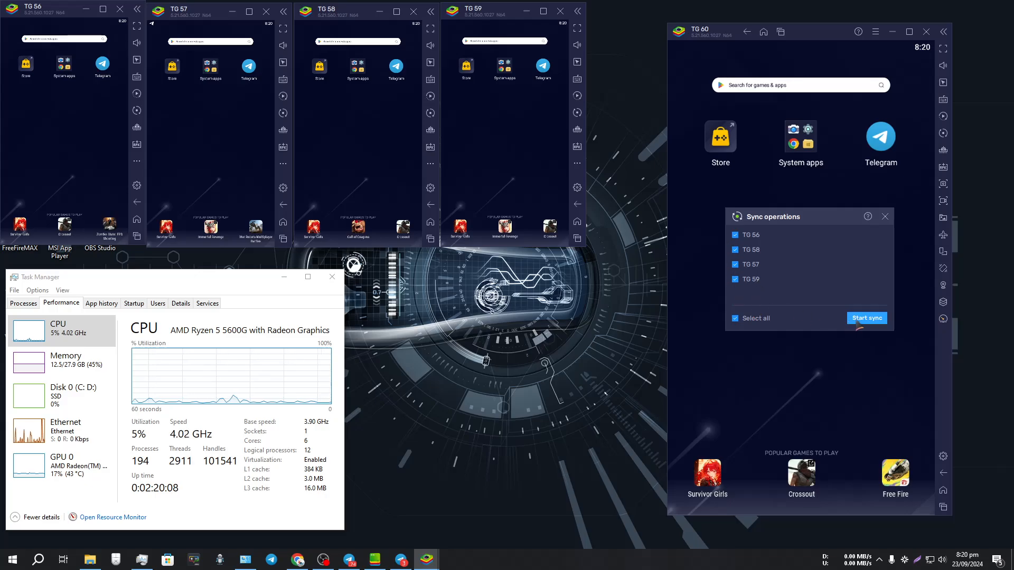
{"action": "left_click", "coordinate": [867, 319]}
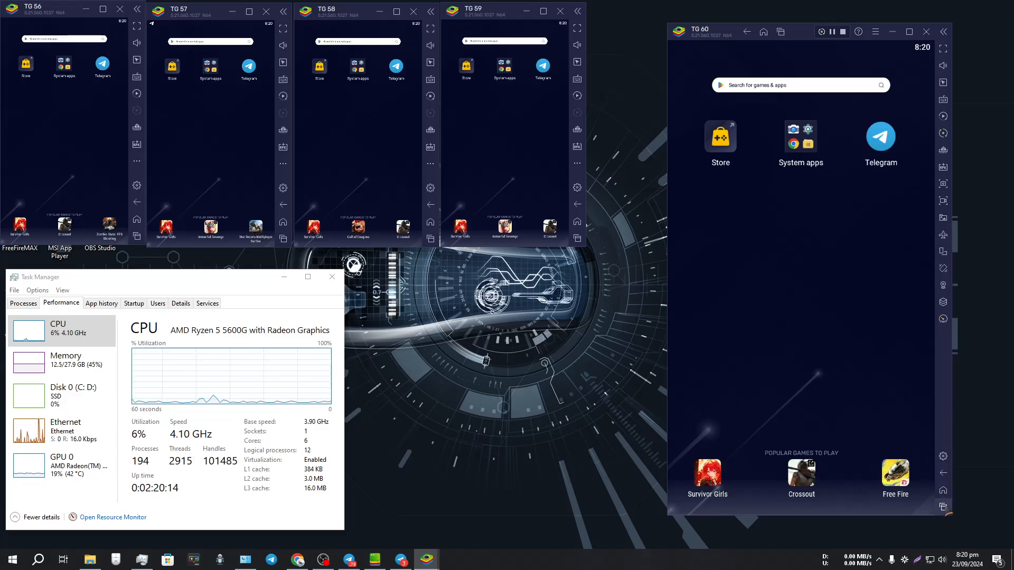
{"action": "left_click", "coordinate": [943, 507]}
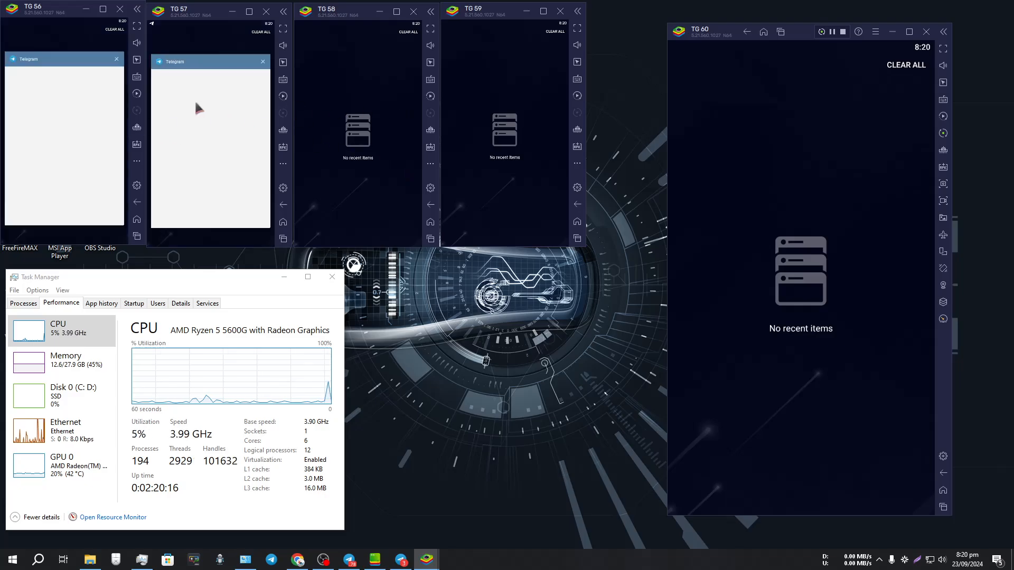
{"action": "left_click", "coordinate": [906, 65]}
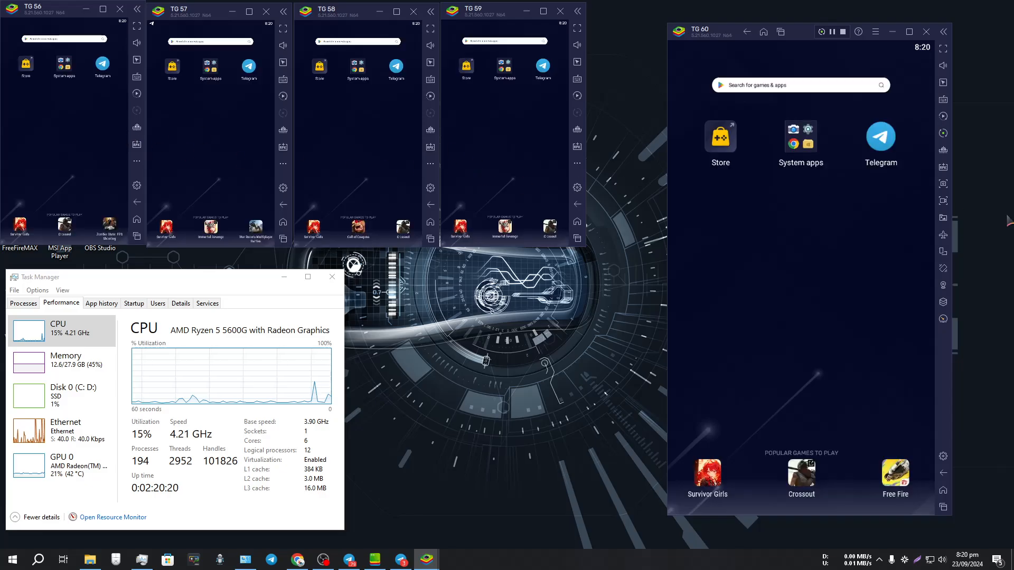
Open Android Settings from System apps on all synced instances and close it by clearing the recent apps
{"action": "left_click", "coordinate": [801, 139]}
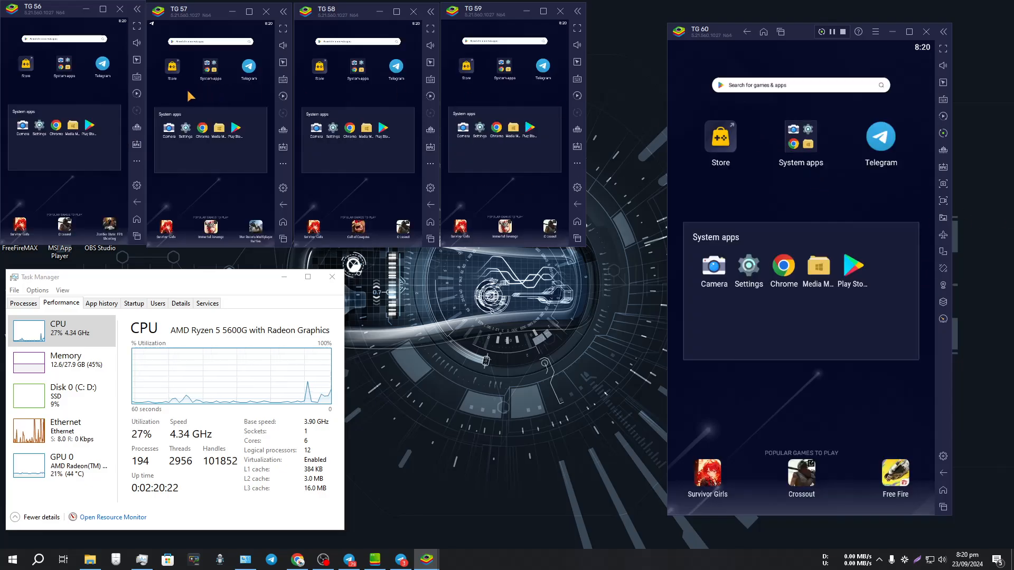
{"action": "left_click", "coordinate": [750, 265]}
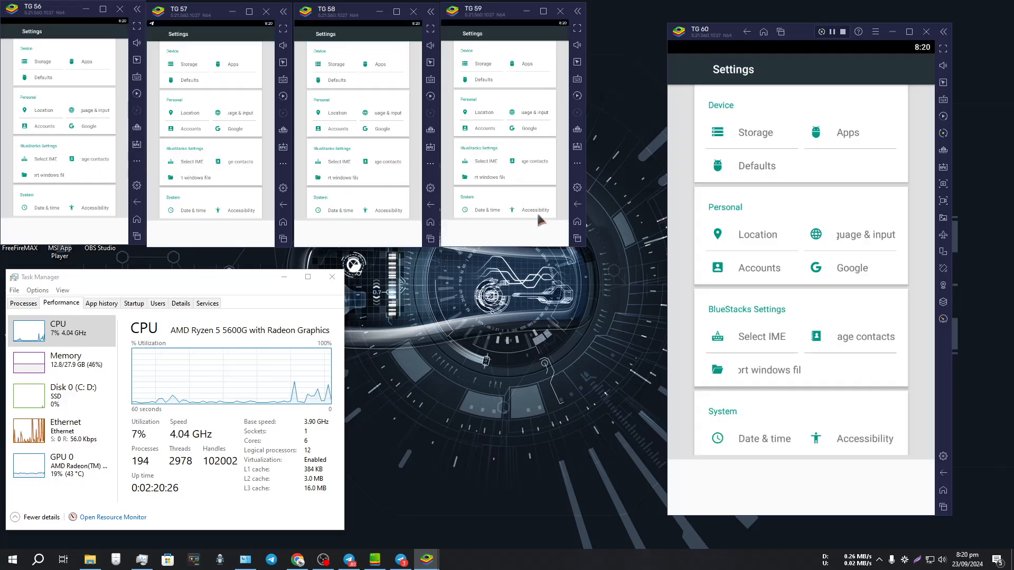
{"action": "left_click", "coordinate": [942, 494]}
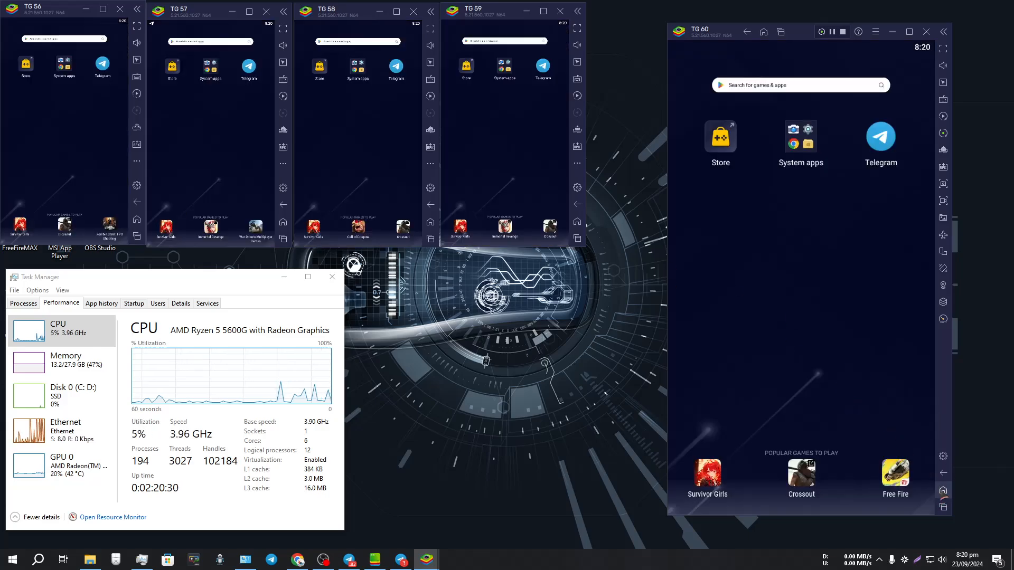
{"action": "left_click", "coordinate": [943, 507]}
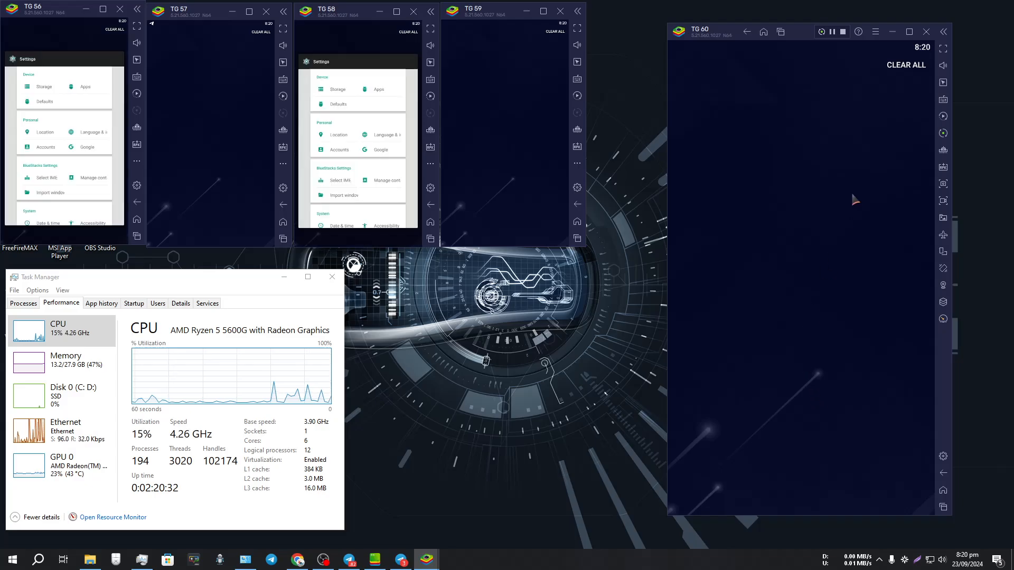
{"action": "left_click", "coordinate": [905, 68]}
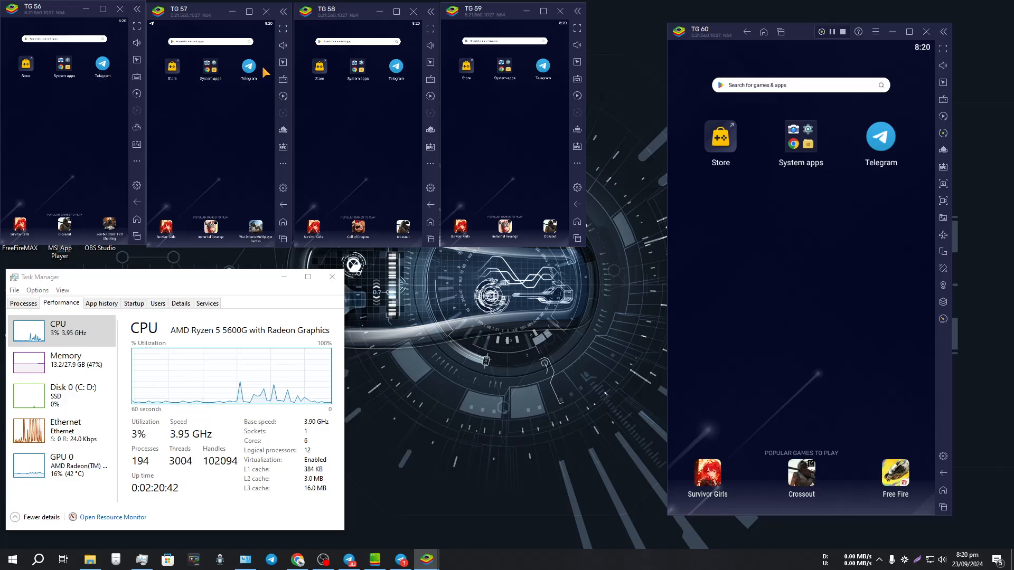
Move the Telegram icon in TG 57 into the System apps folder and open that folder
{"action": "left_click_drag", "start_coordinate": [241, 68], "coordinate": [211, 73]}
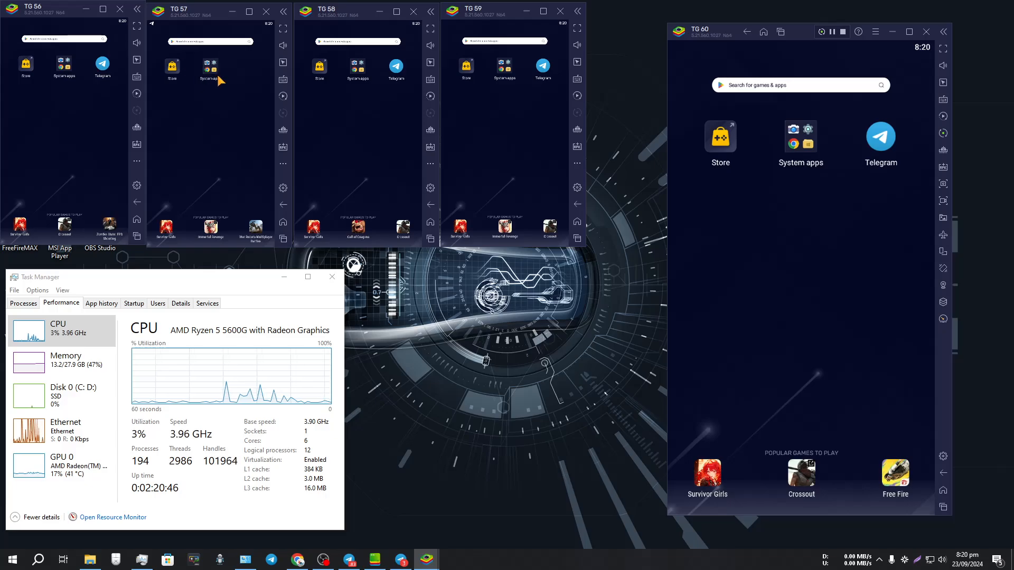
{"action": "left_click", "coordinate": [209, 89]}
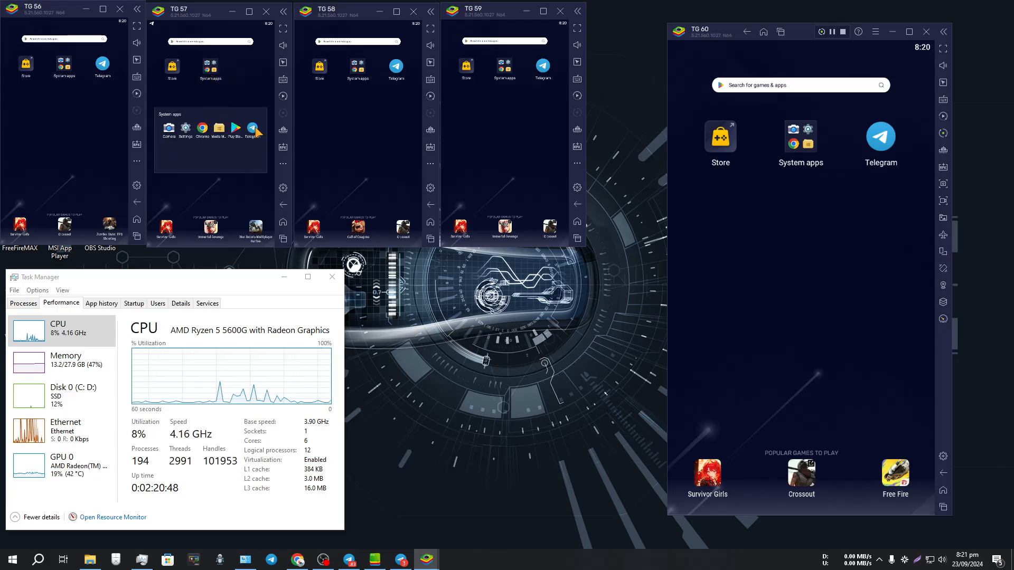
{"action": "left_click", "coordinate": [253, 86]}
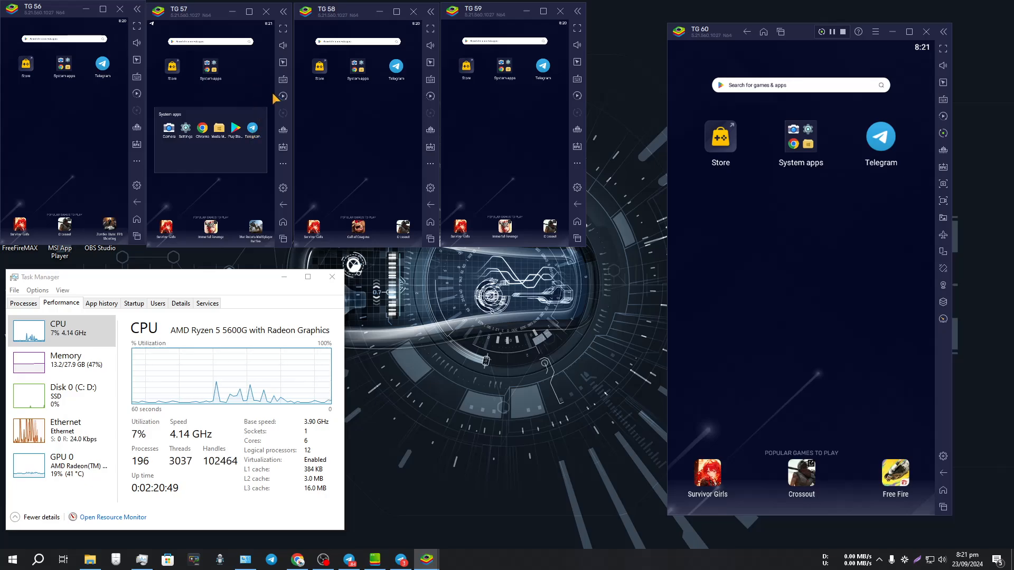
Open Telegram through TG 60 on the synced instances and try to clear it from the recent apps
{"action": "left_click", "coordinate": [884, 144]}
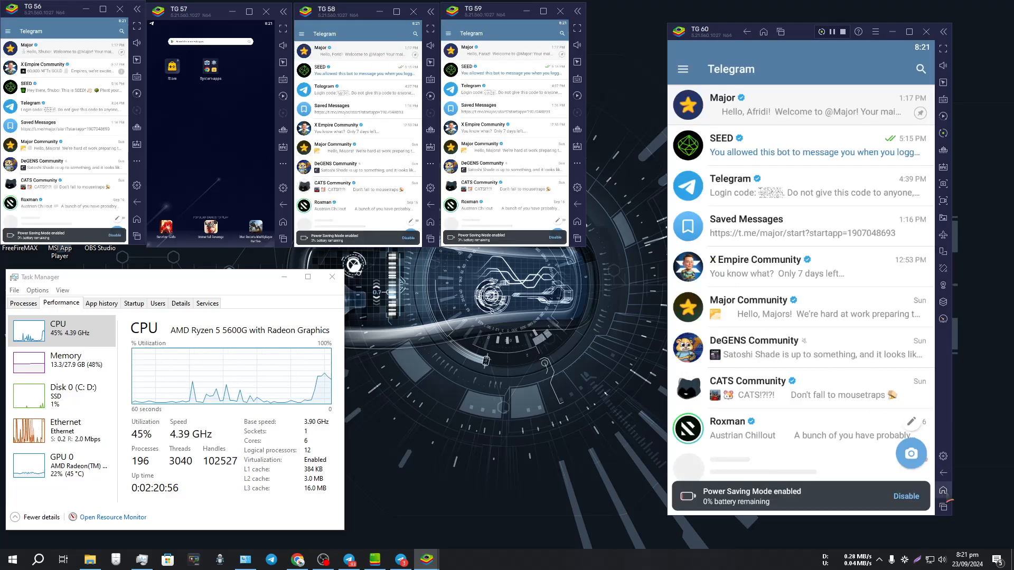
{"action": "left_click", "coordinate": [945, 508]}
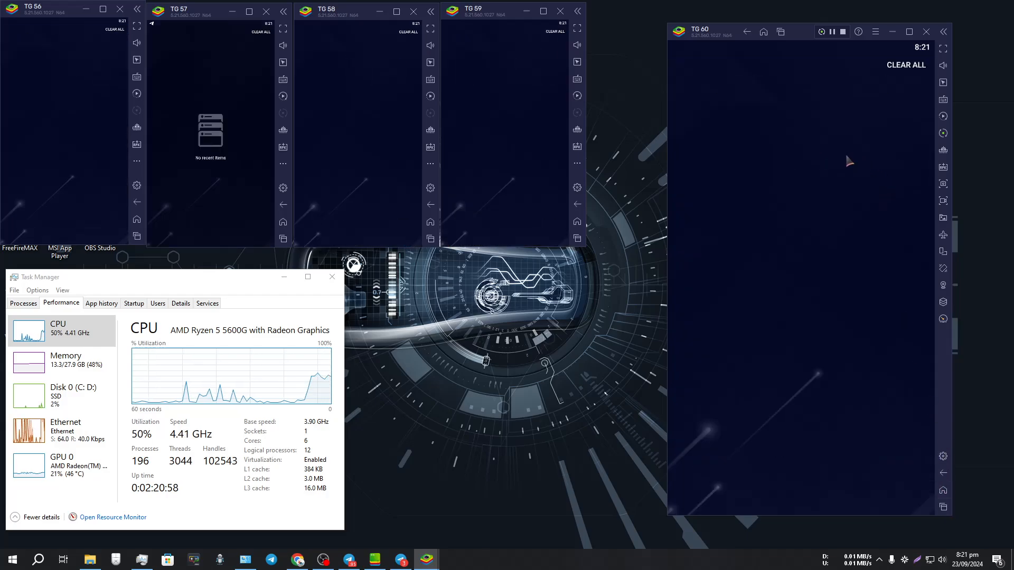
{"action": "left_click", "coordinate": [897, 69]}
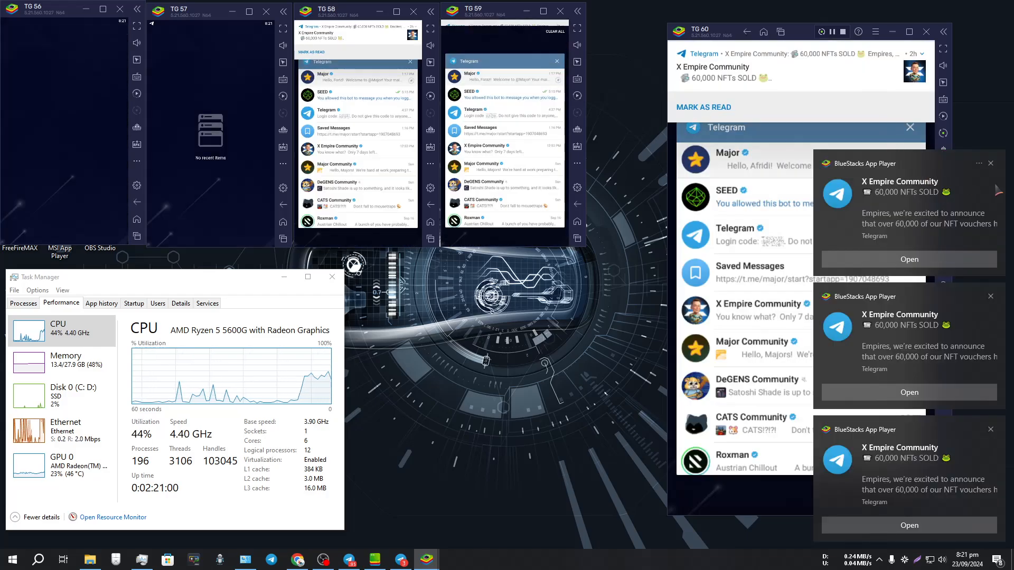
{"action": "left_click", "coordinate": [763, 136]}
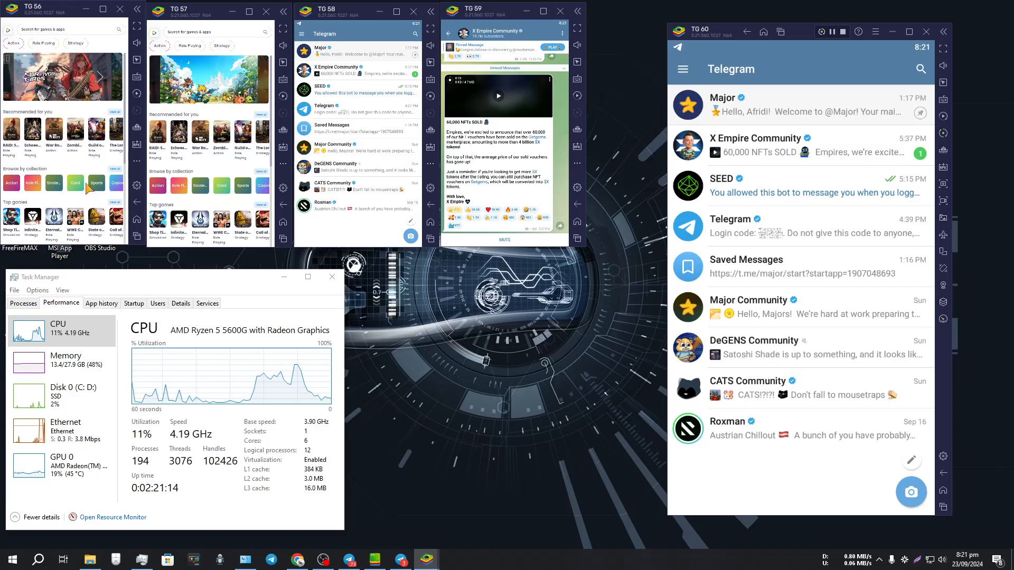
Return TG 56 to its home screen and open Telegram's Notifications and Sounds settings there
{"action": "left_click", "coordinate": [136, 219]}
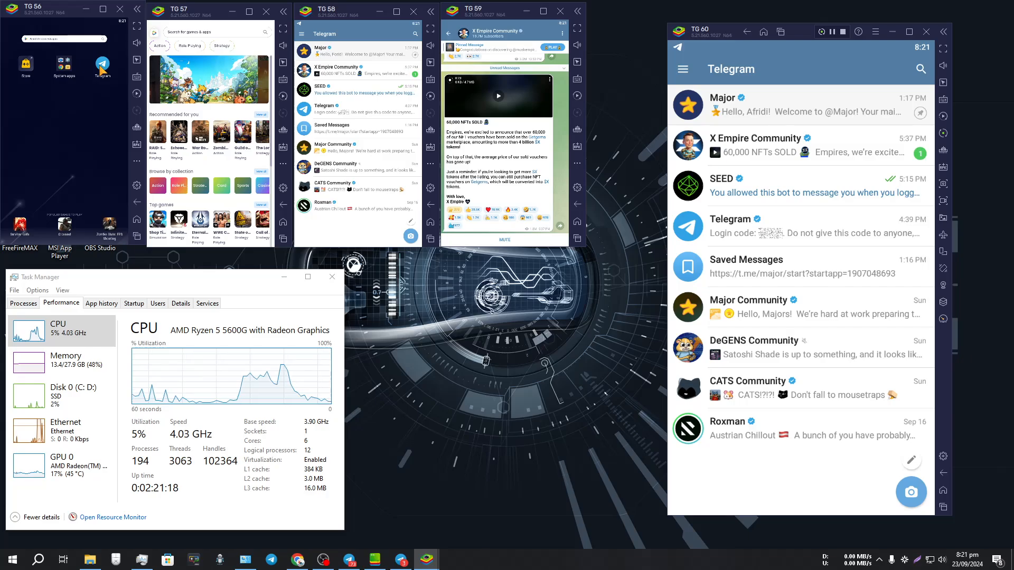
{"action": "left_click", "coordinate": [102, 64]}
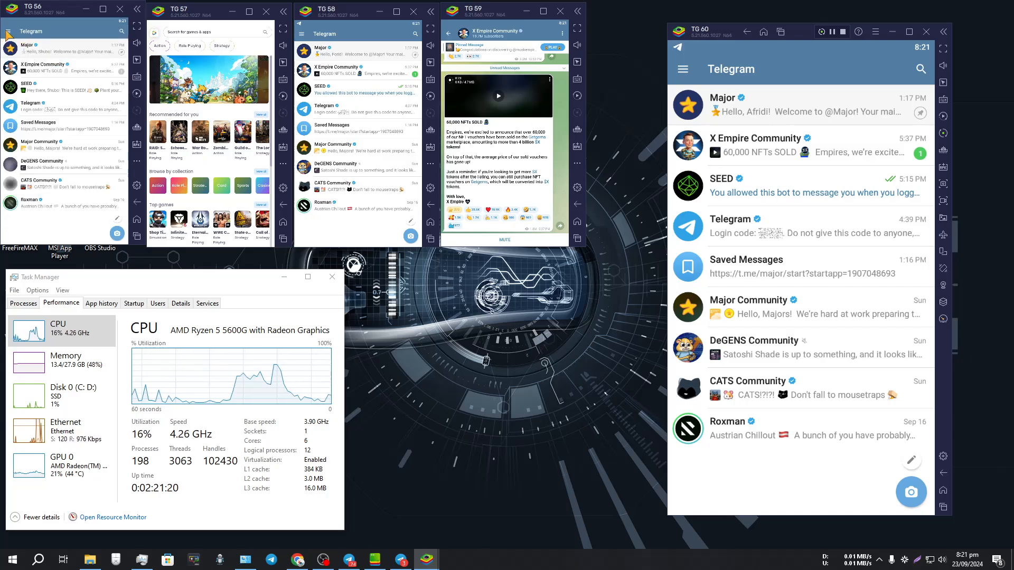
{"action": "left_click", "coordinate": [8, 31]}
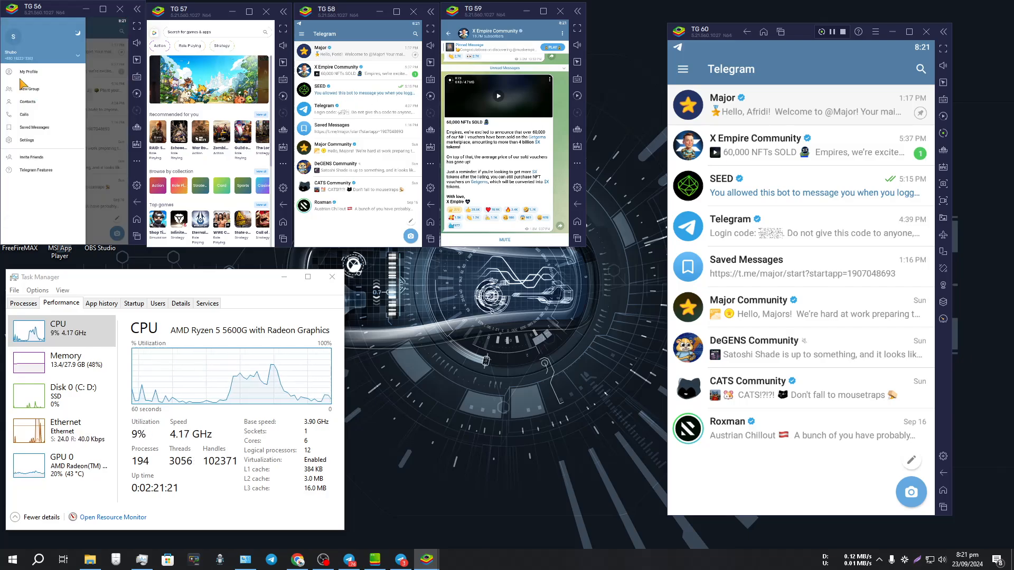
{"action": "left_click", "coordinate": [30, 140]}
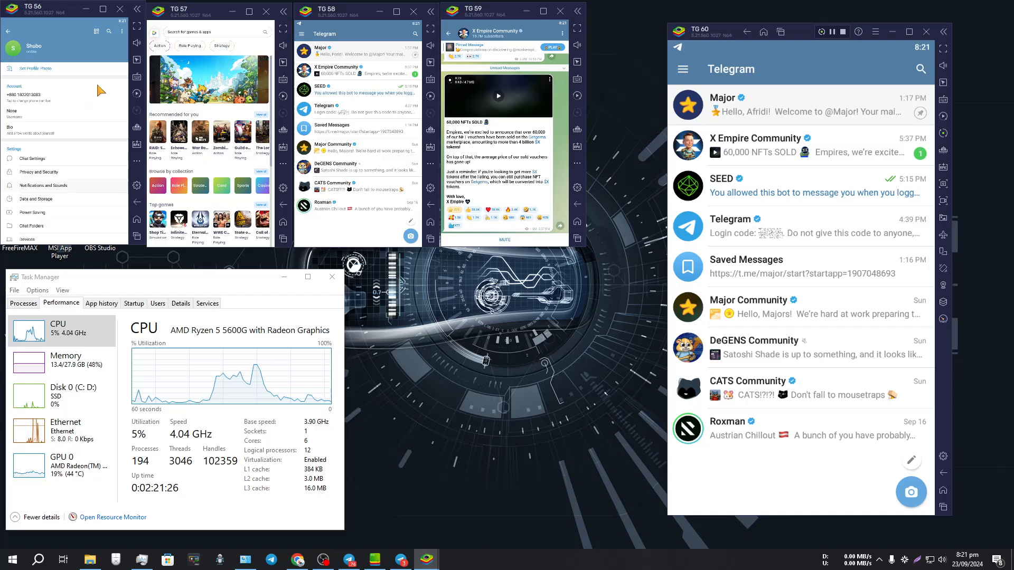
{"action": "left_click", "coordinate": [52, 186]}
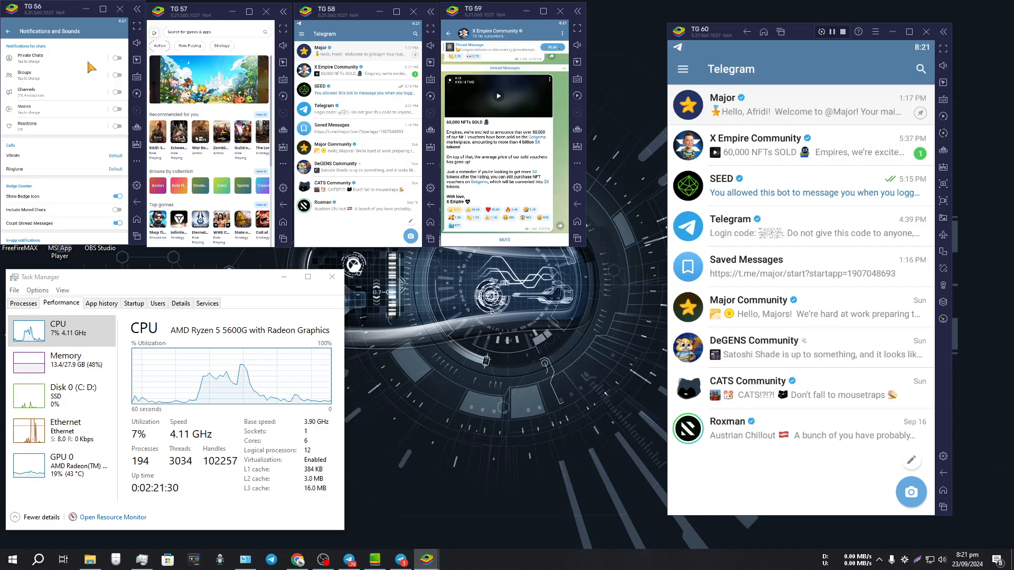
Return TG 57 to its home screen and move the Telegram icon out of the System apps folder beside it
{"action": "left_click", "coordinate": [283, 222]}
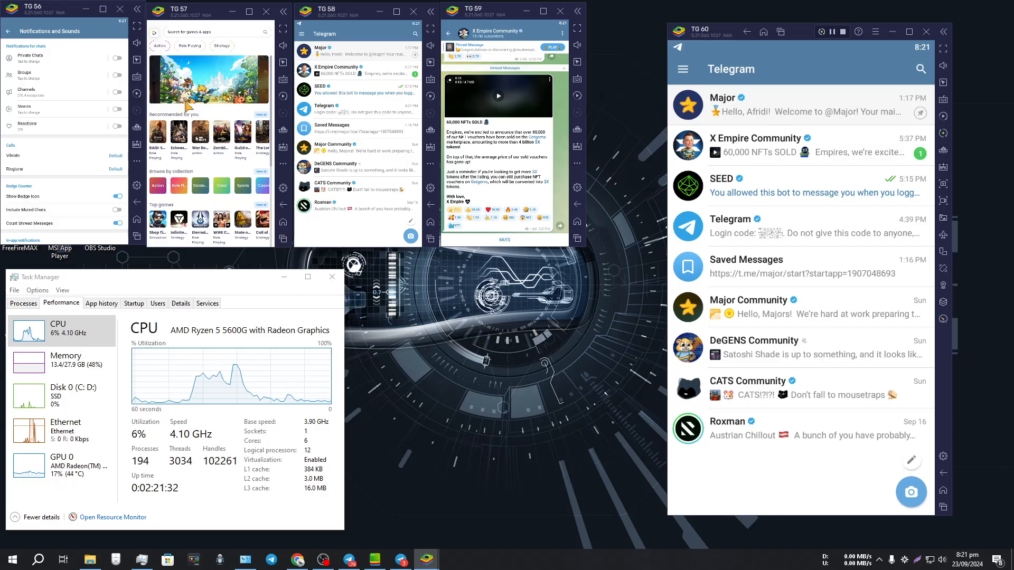
{"action": "left_click", "coordinate": [208, 69]}
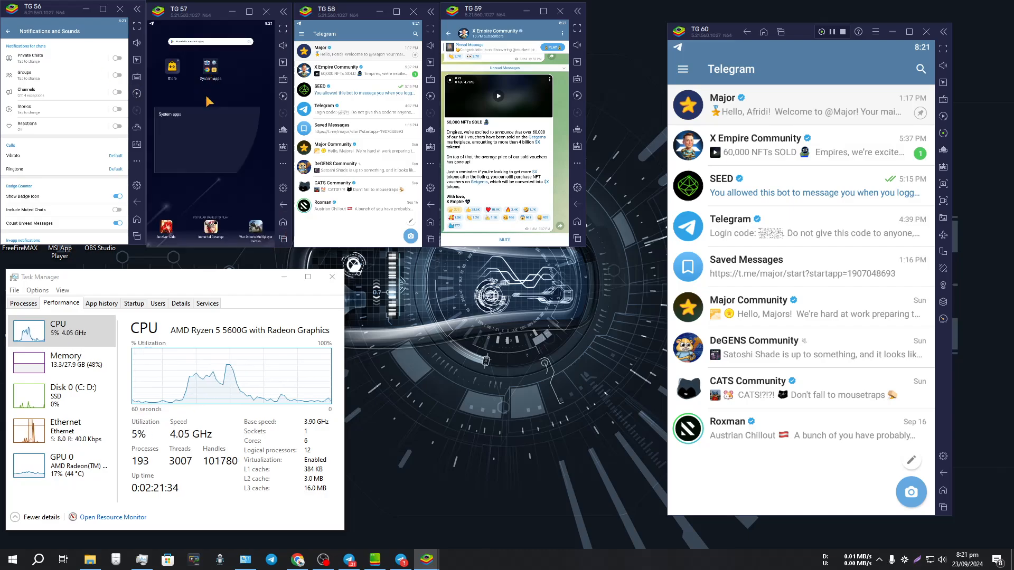
{"action": "left_click_drag", "start_coordinate": [253, 128], "coordinate": [250, 69]}
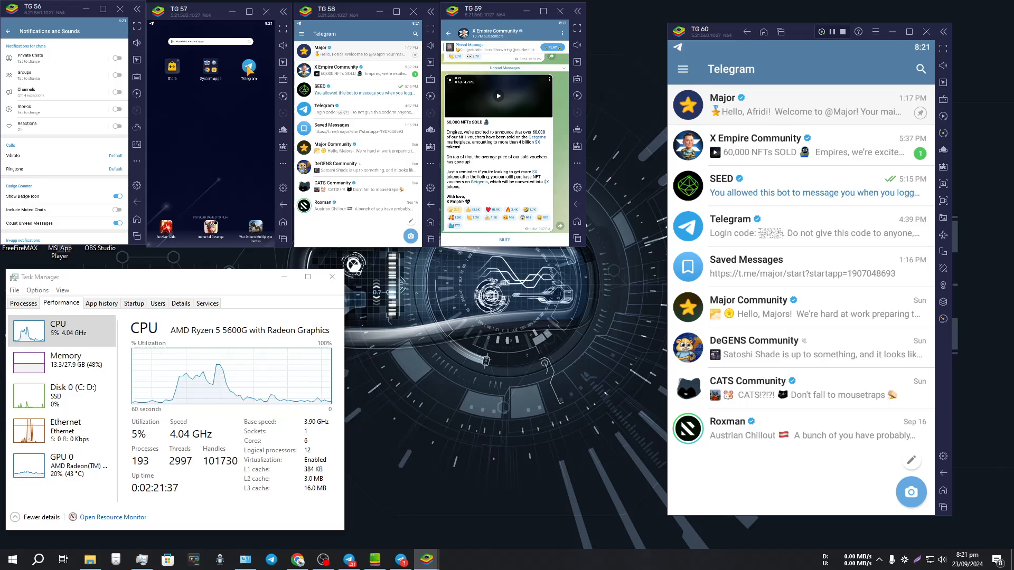
Turn off all chat notifications in the Notifications and Sounds settings of Telegram in TG 57, accepting the exceptions notice
{"action": "left_click", "coordinate": [249, 70]}
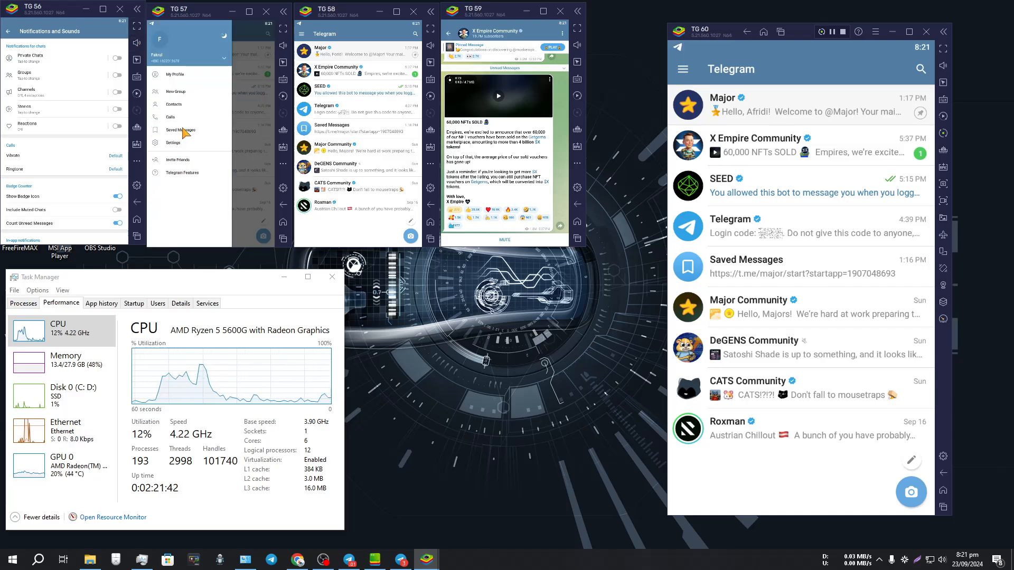
{"action": "left_click", "coordinate": [175, 146]}
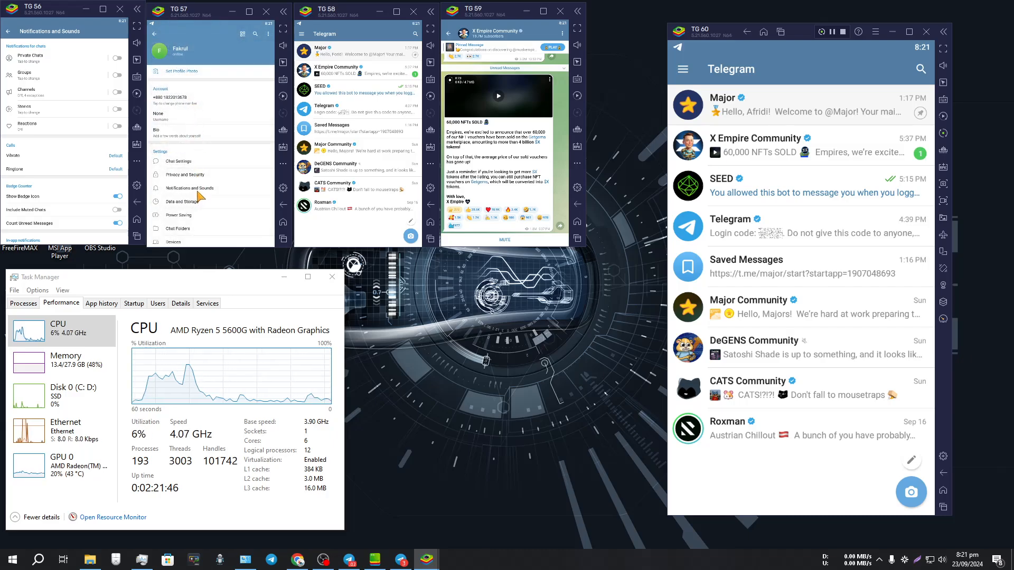
{"action": "left_click", "coordinate": [197, 188]}
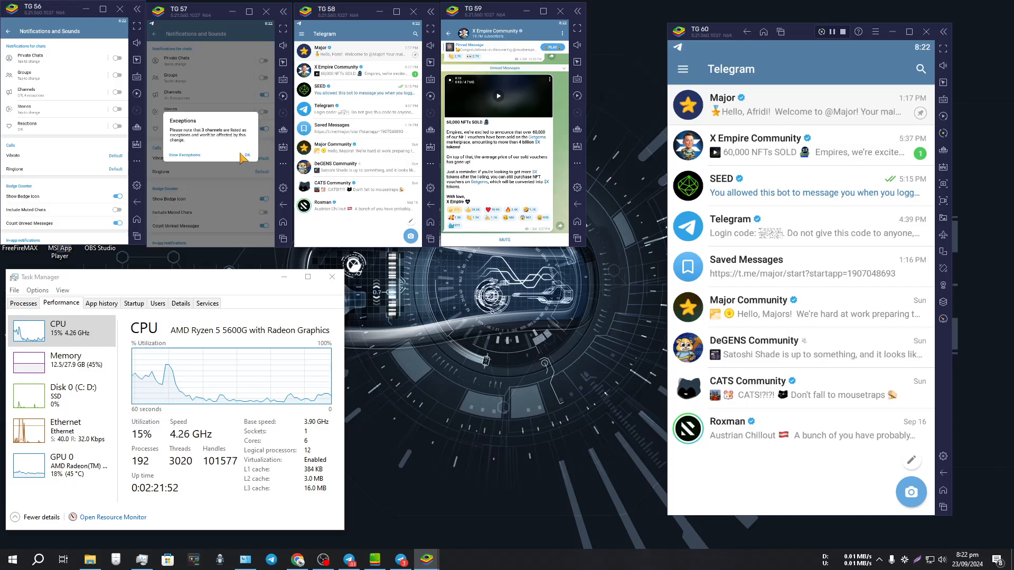
{"action": "left_click", "coordinate": [247, 155]}
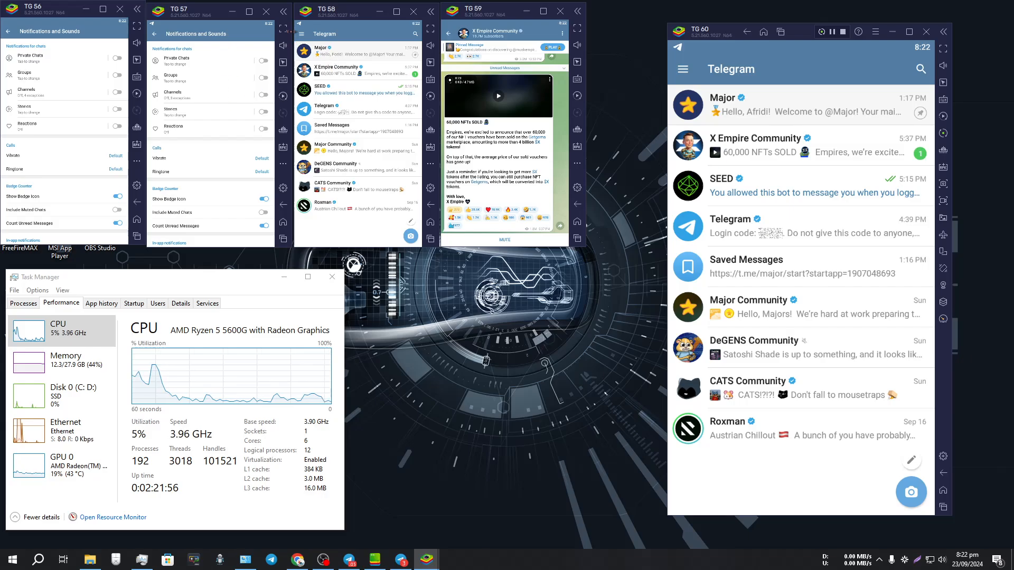
Open Telegram's Notifications and Sounds settings in TG 59 and turn off all chat notifications, accepting the exceptions notice
{"action": "left_click", "coordinate": [301, 36]}
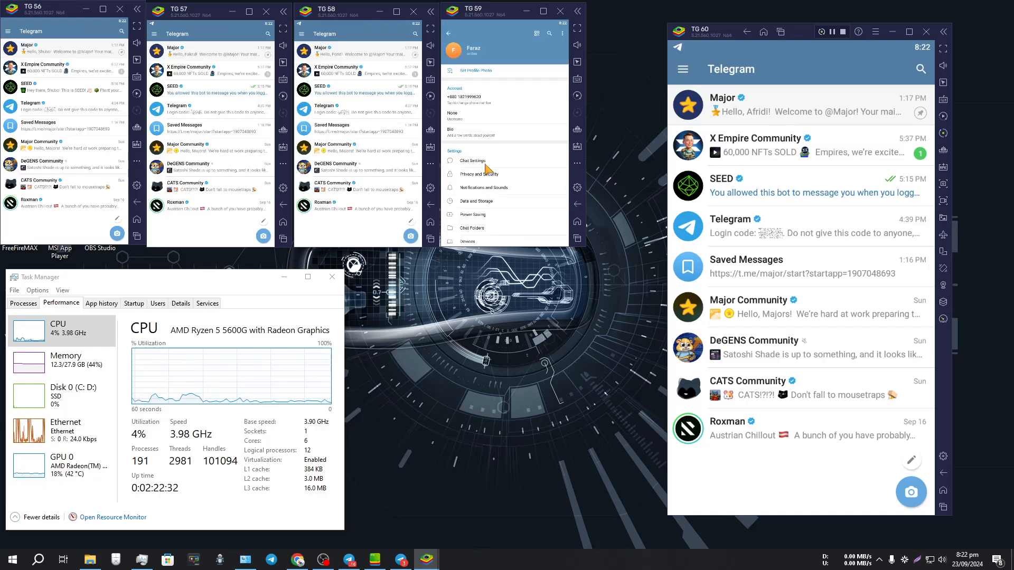
{"action": "left_click", "coordinate": [482, 188]}
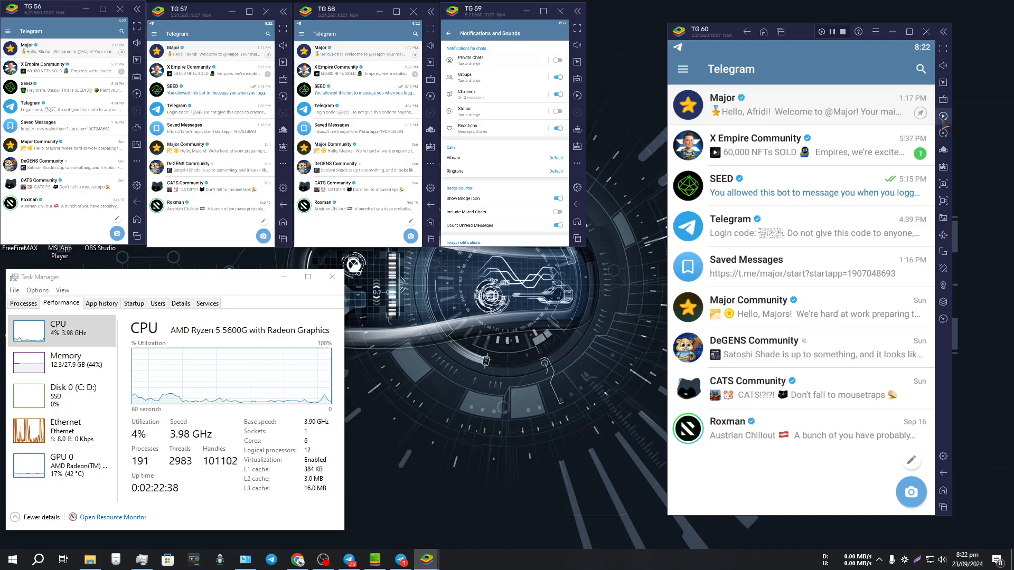
{"action": "left_click", "coordinate": [559, 60]}
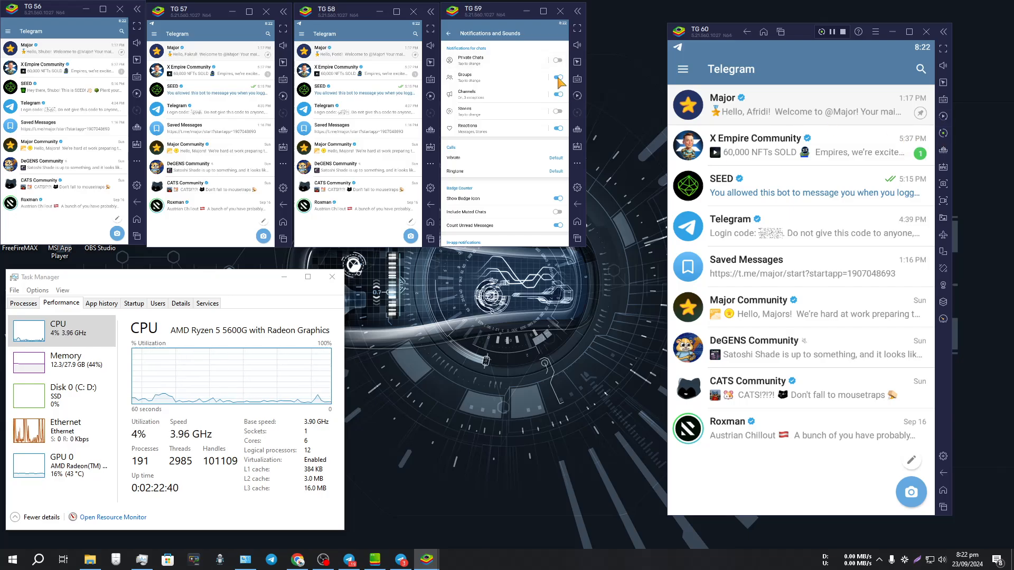
{"action": "left_click", "coordinate": [559, 78]}
{"action": "left_click", "coordinate": [557, 95]}
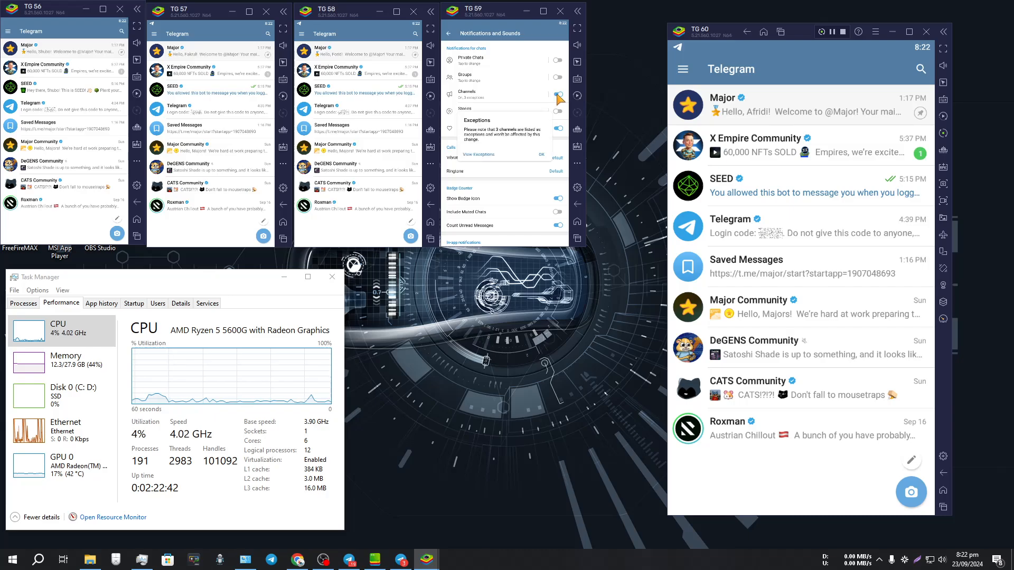
{"action": "left_click", "coordinate": [541, 156]}
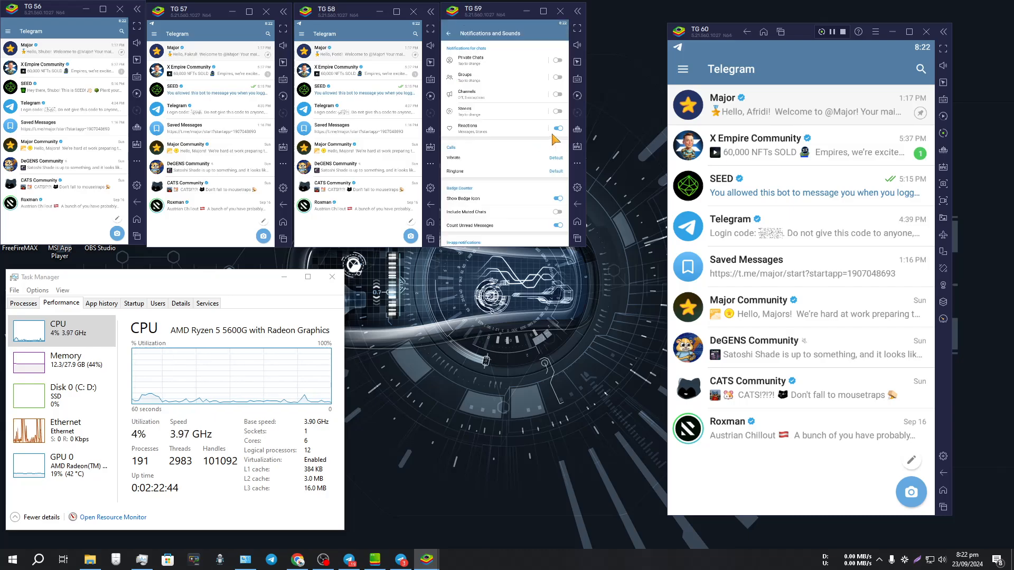
{"action": "left_click", "coordinate": [558, 129]}
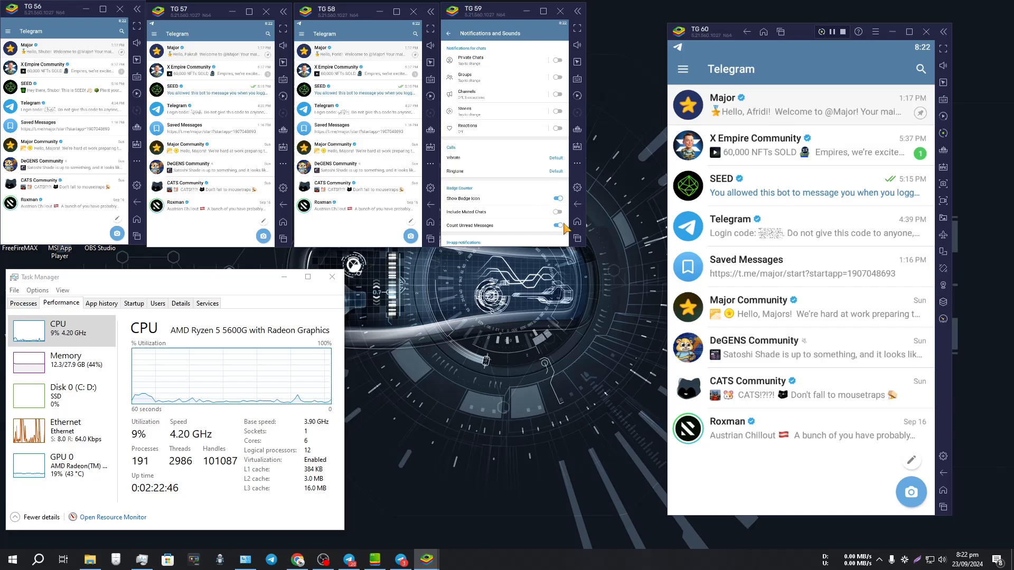
Return the instances to their home screens, then reopen Telegram through TG 60 and open its Settings on the synced instances
{"action": "left_click", "coordinate": [577, 204]}
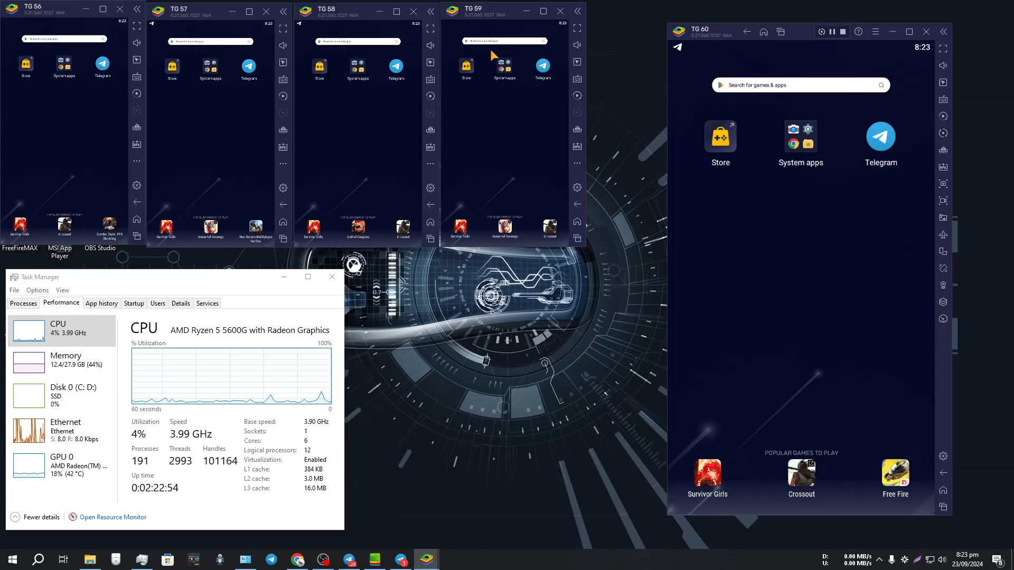
{"action": "left_click", "coordinate": [879, 141]}
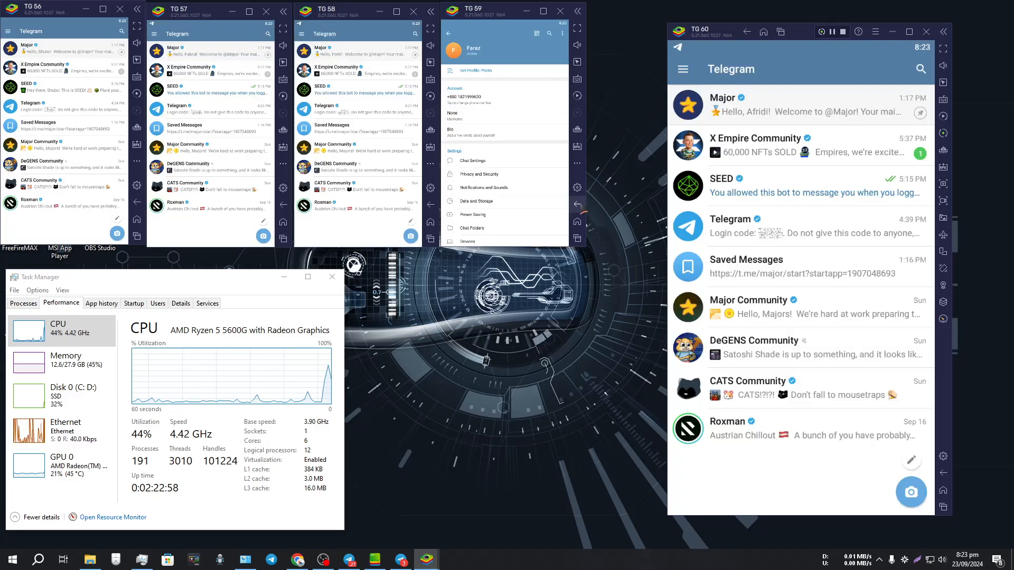
{"action": "left_click", "coordinate": [578, 204]}
{"action": "left_click", "coordinate": [683, 69]}
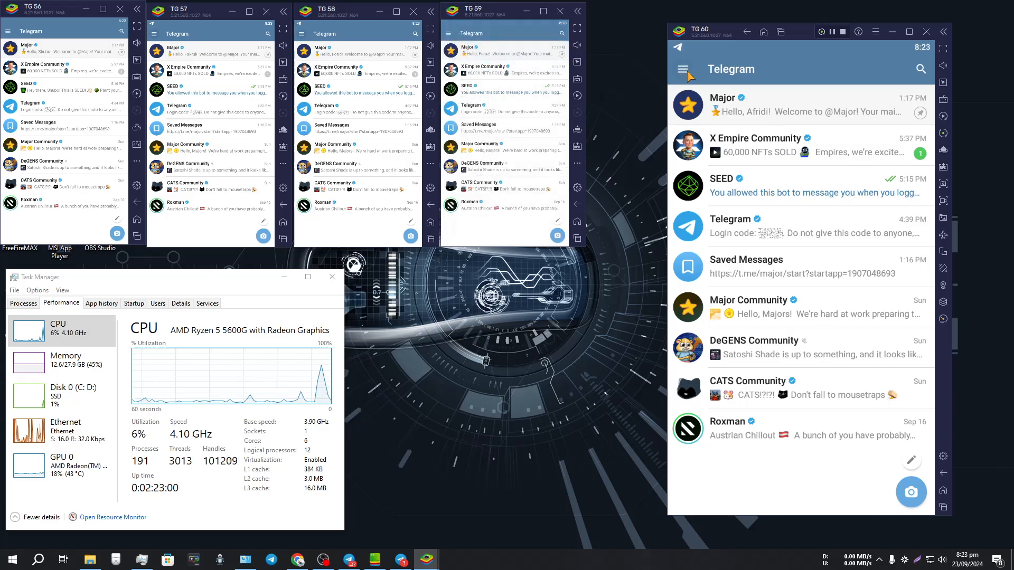
{"action": "left_click", "coordinate": [722, 298]}
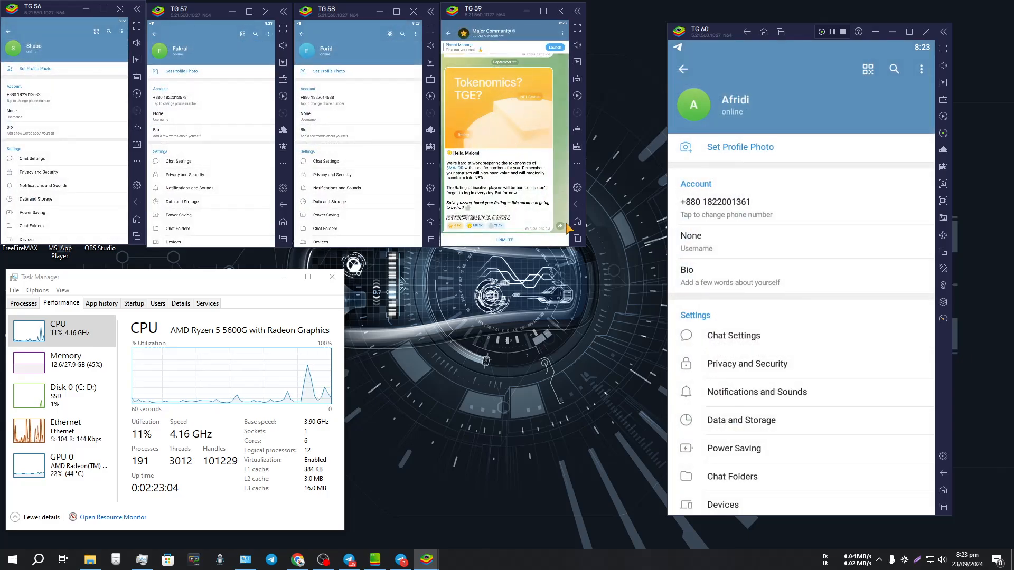
Bring TG 59 out of the mistakenly opened channel and open Telegram's Notifications and Sounds settings there and on the other instances
{"action": "left_click", "coordinate": [577, 205]}
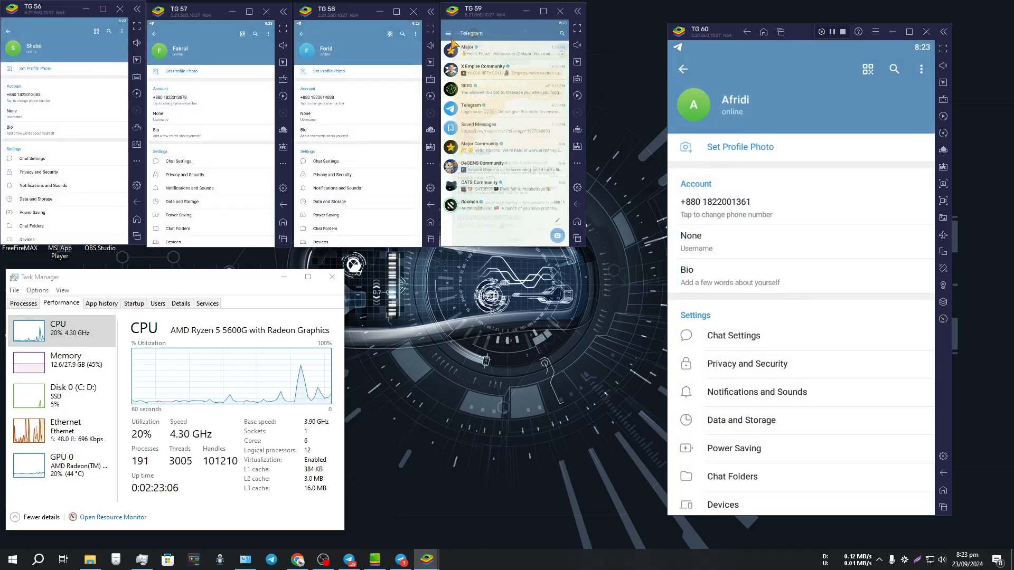
{"action": "left_click", "coordinate": [449, 33]}
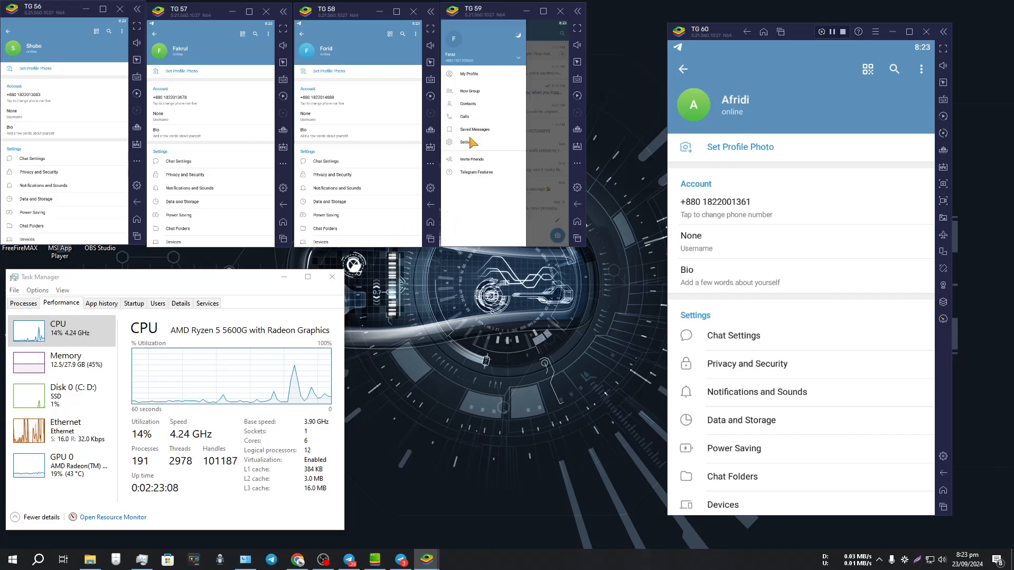
{"action": "left_click", "coordinate": [469, 144]}
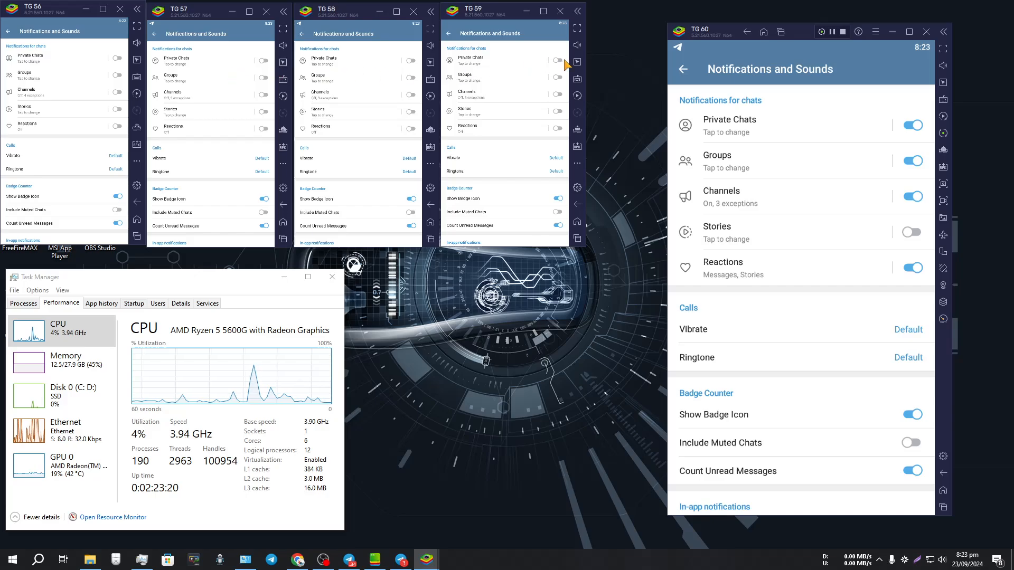
Stop syncing from TG 60 and turn off all of its chat notifications alone, accepting the exceptions notice
{"action": "left_click", "coordinate": [914, 126]}
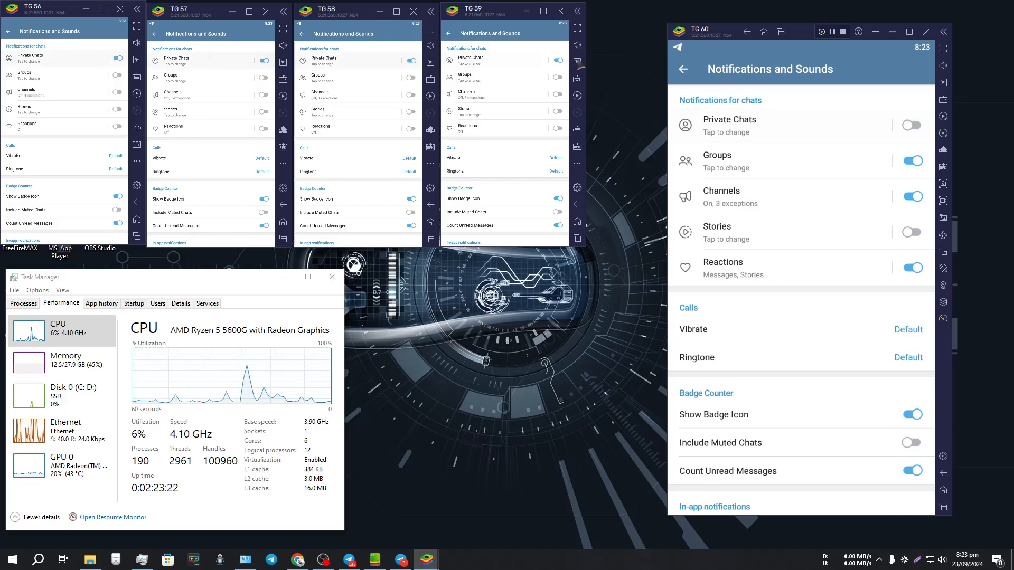
{"action": "left_click", "coordinate": [912, 127]}
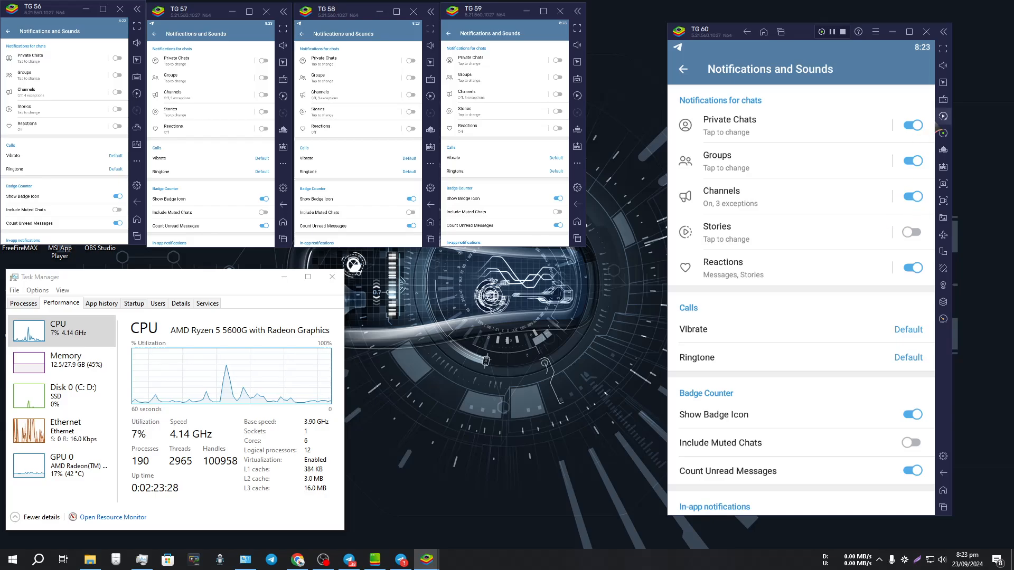
{"action": "left_click", "coordinate": [943, 133]}
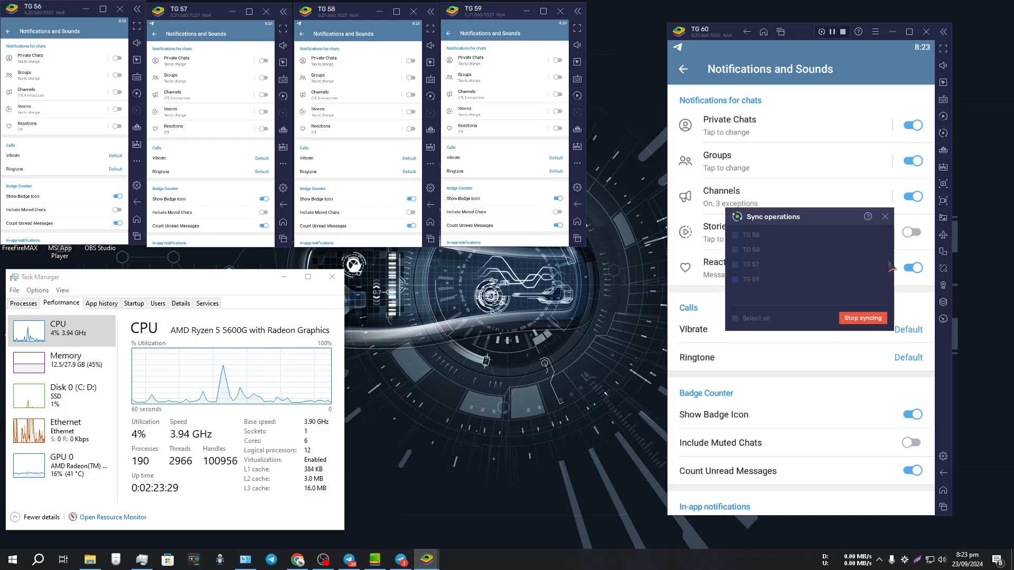
{"action": "left_click", "coordinate": [868, 319]}
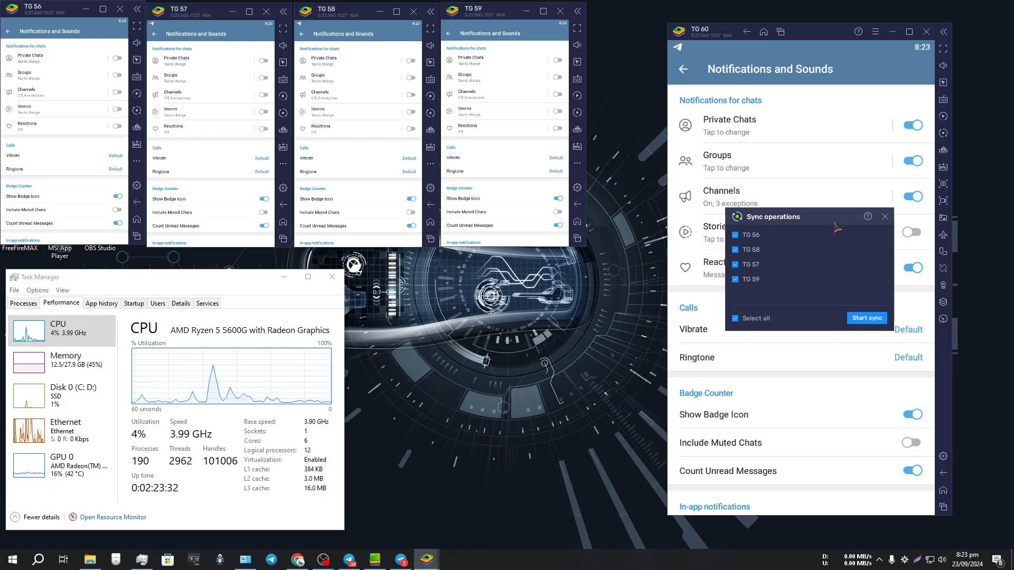
{"action": "left_click_drag", "start_coordinate": [835, 223], "coordinate": [544, 306]}
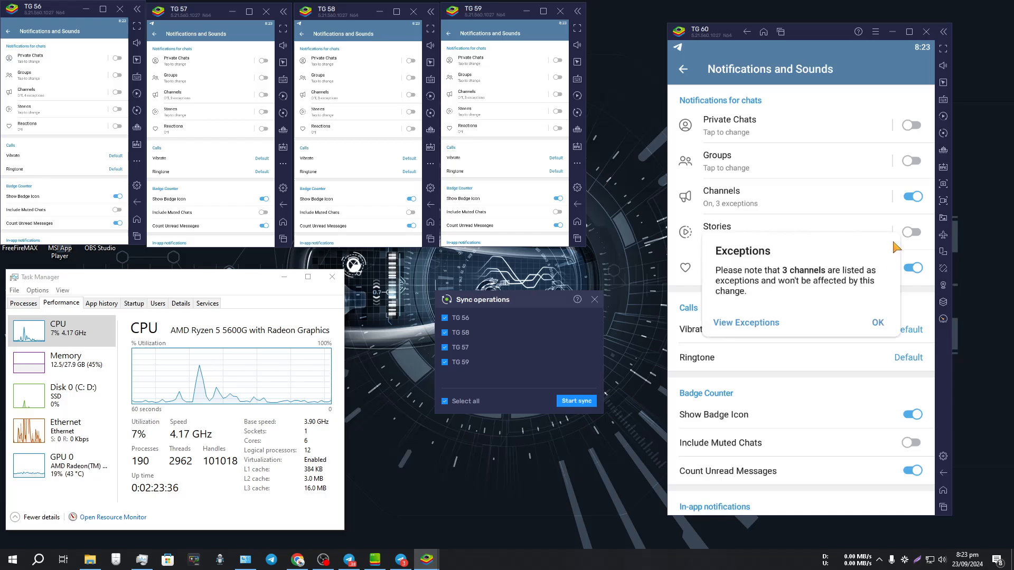
{"action": "left_click", "coordinate": [917, 241]}
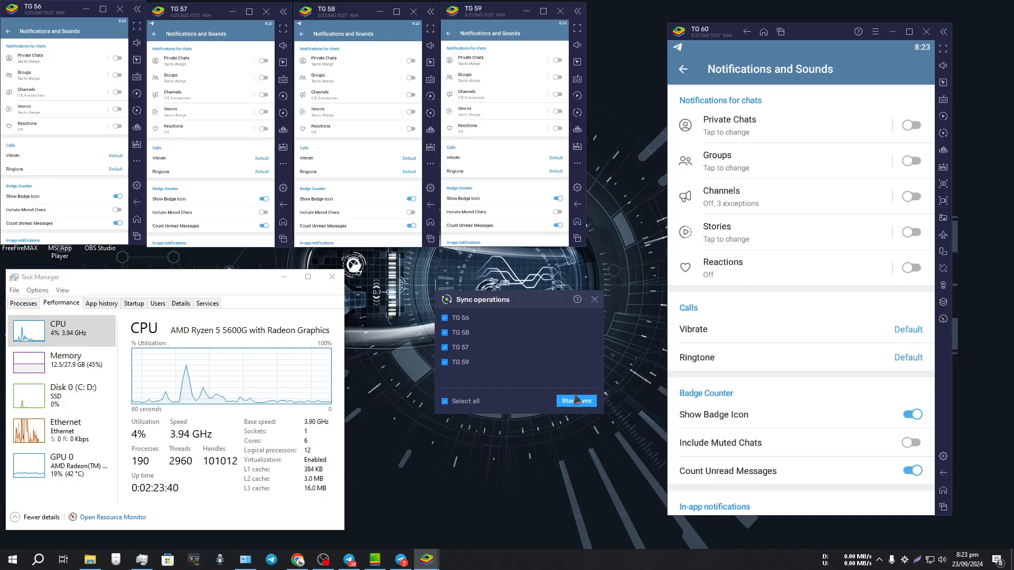
Restart sync operations with TG 56, 57, 58 and 59 and return Telegram to the chat list on all instances
{"action": "left_click", "coordinate": [576, 400]}
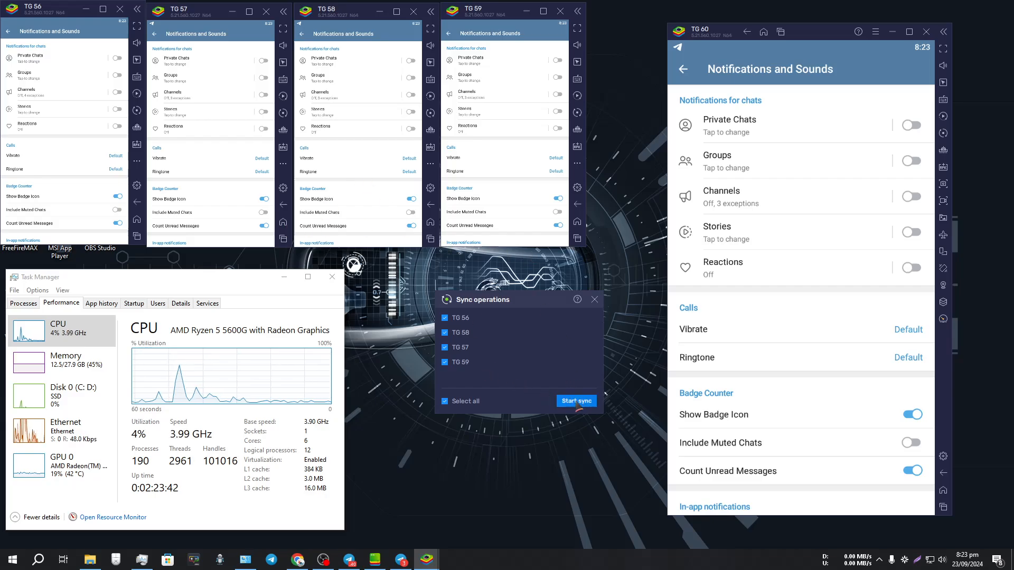
{"action": "left_click", "coordinate": [943, 473]}
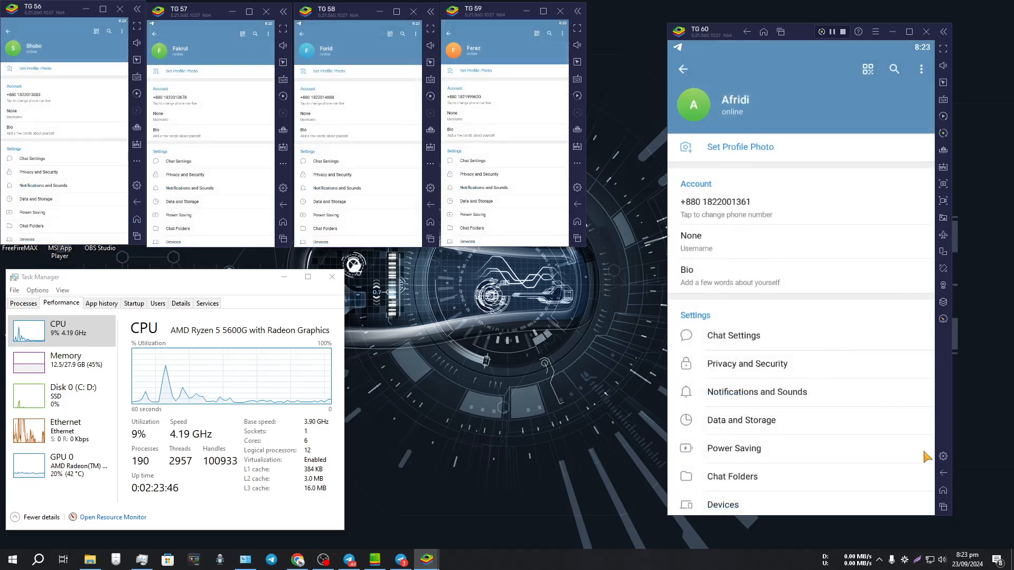
{"action": "left_click", "coordinate": [943, 473]}
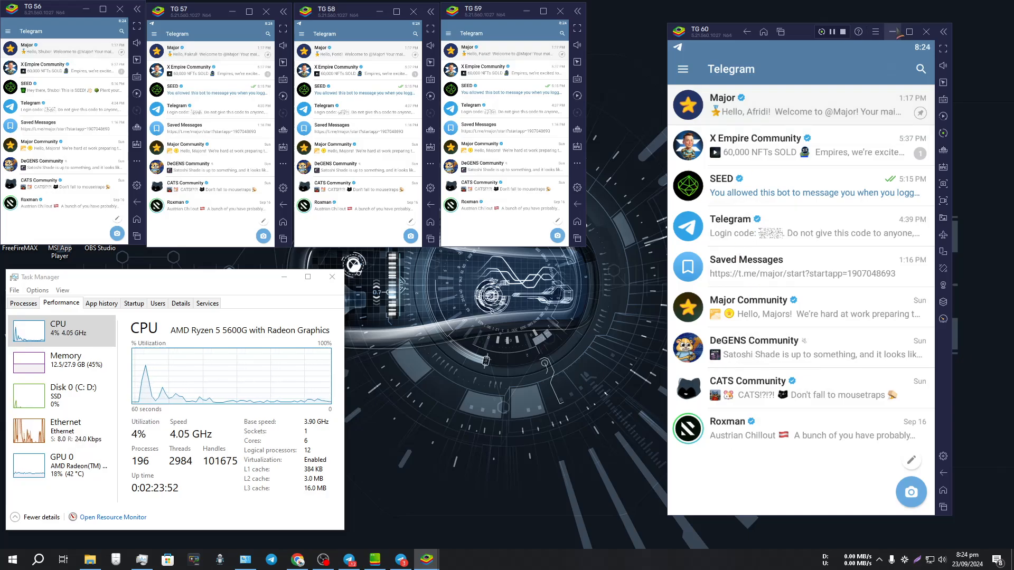
Switch to Telegram Desktop and copy the Offer Ongoing link from the SN Tricks channel's September 9 Major Wallet Connect Update post
{"action": "left_click", "coordinate": [351, 560]}
{"action": "scroll", "coordinate": [436, 371], "scroll_direction": "up", "scroll_amount": 15}
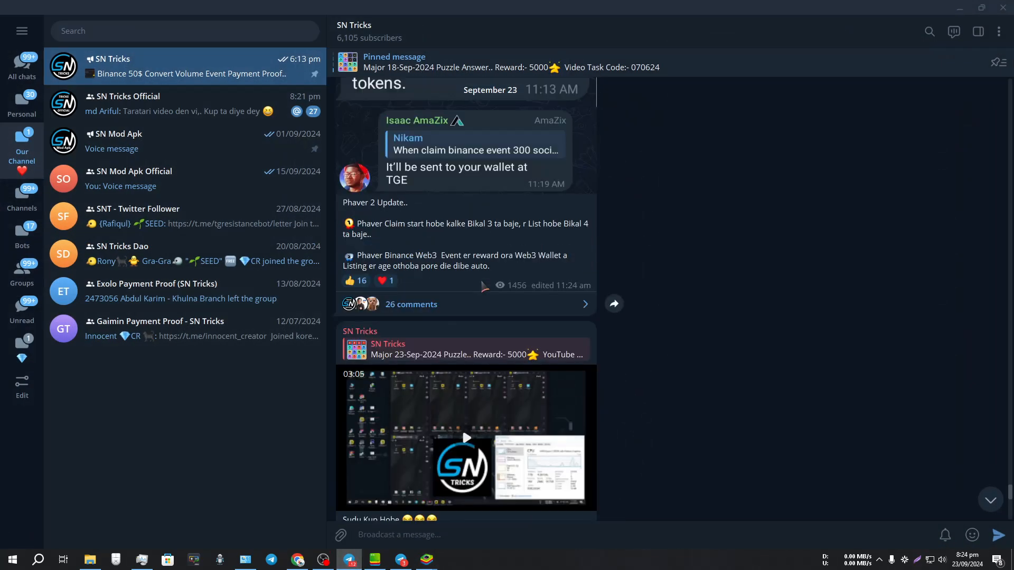
{"action": "scroll", "coordinate": [491, 280], "scroll_direction": "up", "scroll_amount": 10}
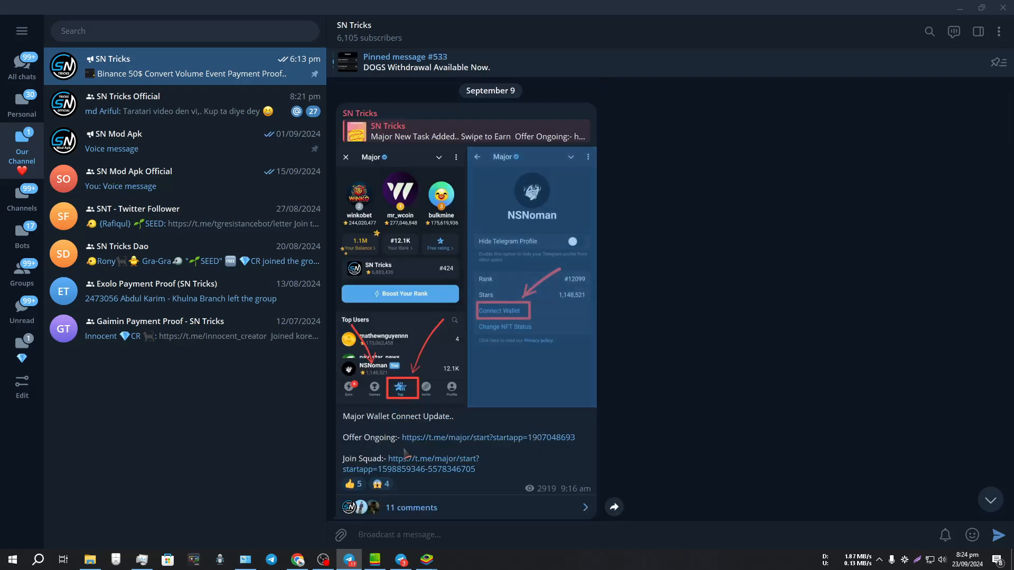
{"action": "right_click", "coordinate": [429, 443]}
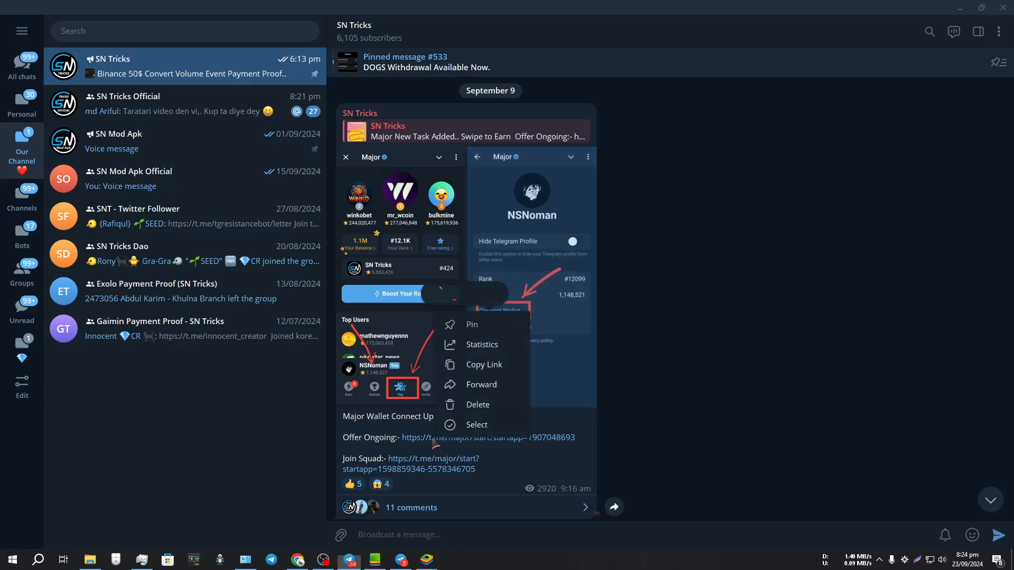
{"action": "left_click", "coordinate": [475, 369]}
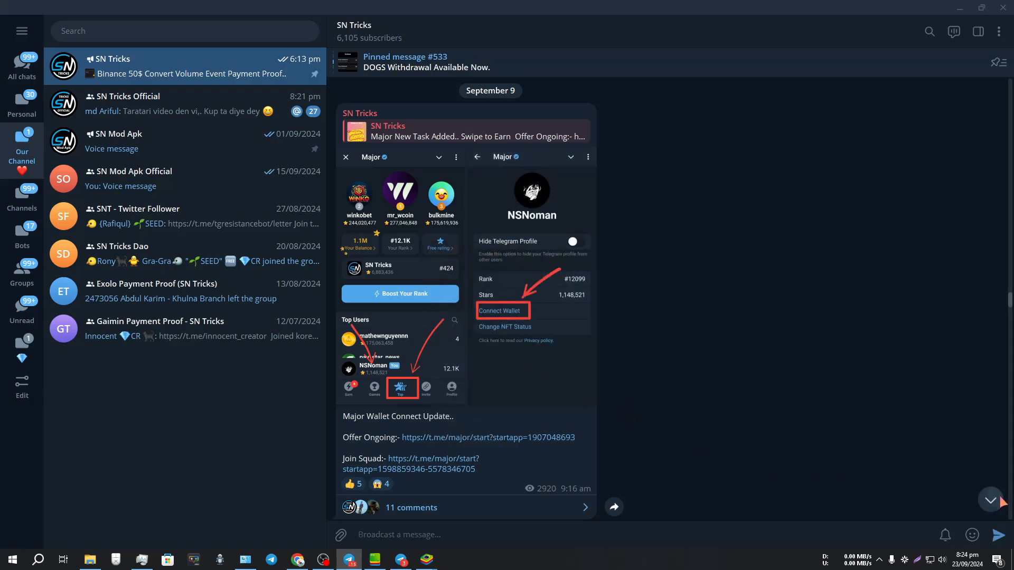
{"action": "scroll", "coordinate": [949, 91], "scroll_direction": "down", "scroll_amount": 5}
{"action": "left_click", "coordinate": [959, 8]}
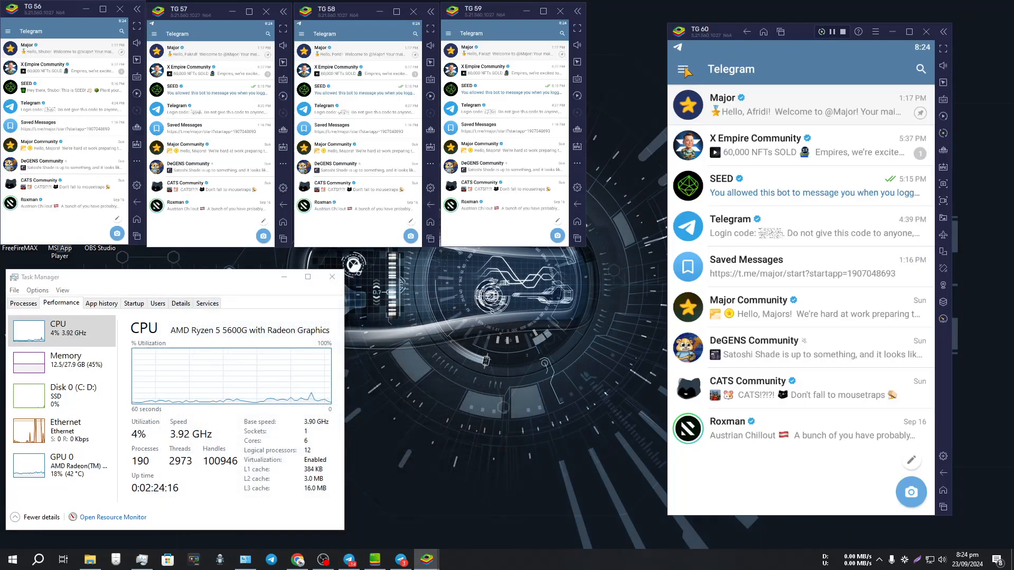
Open Saved Messages on the synced instances through TG 60 and send the copied Major link there
{"action": "left_click", "coordinate": [689, 68]}
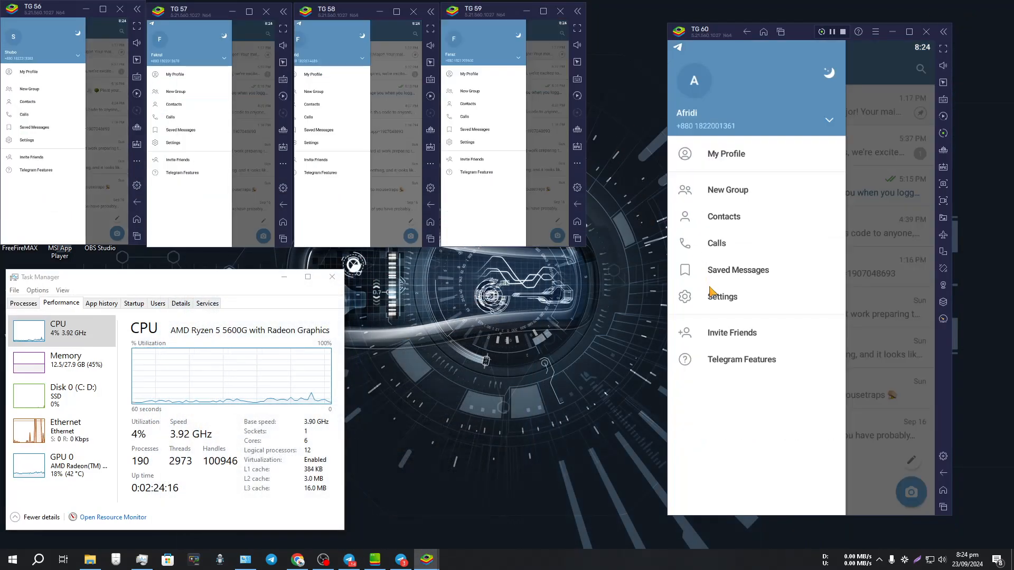
{"action": "left_click", "coordinate": [739, 276]}
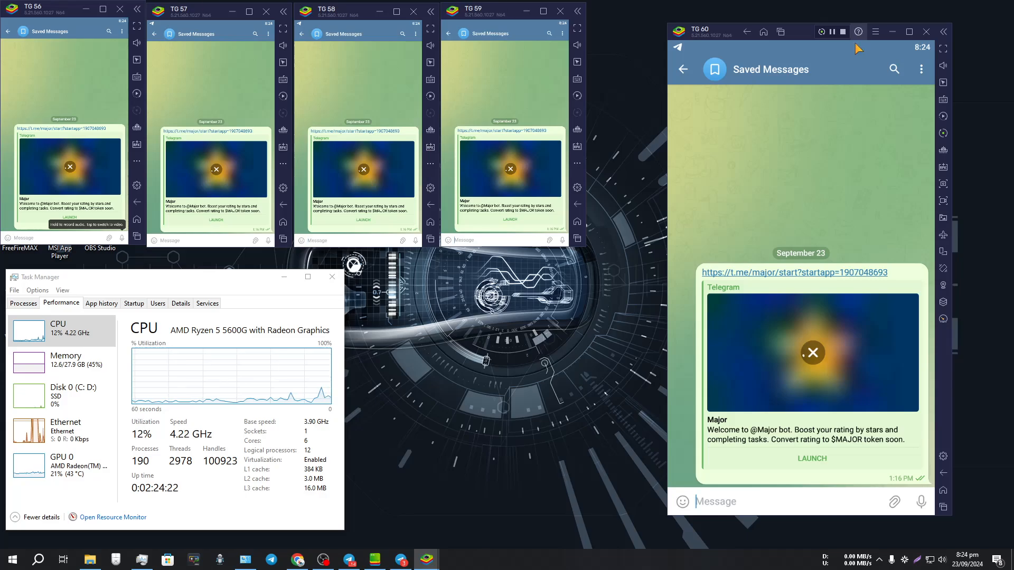
{"action": "key", "text": "ctrl+v"}
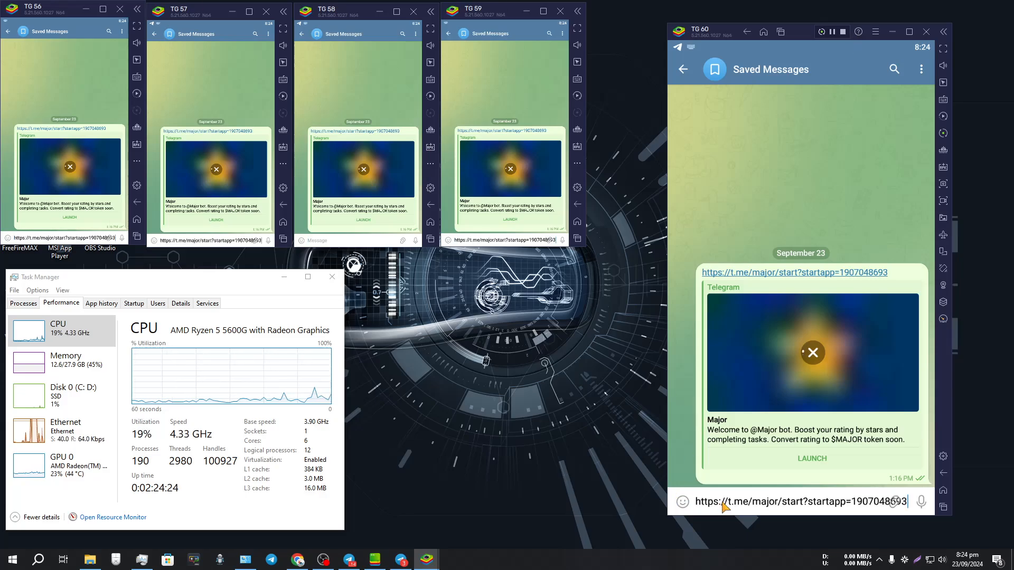
{"action": "left_click", "coordinate": [922, 502]}
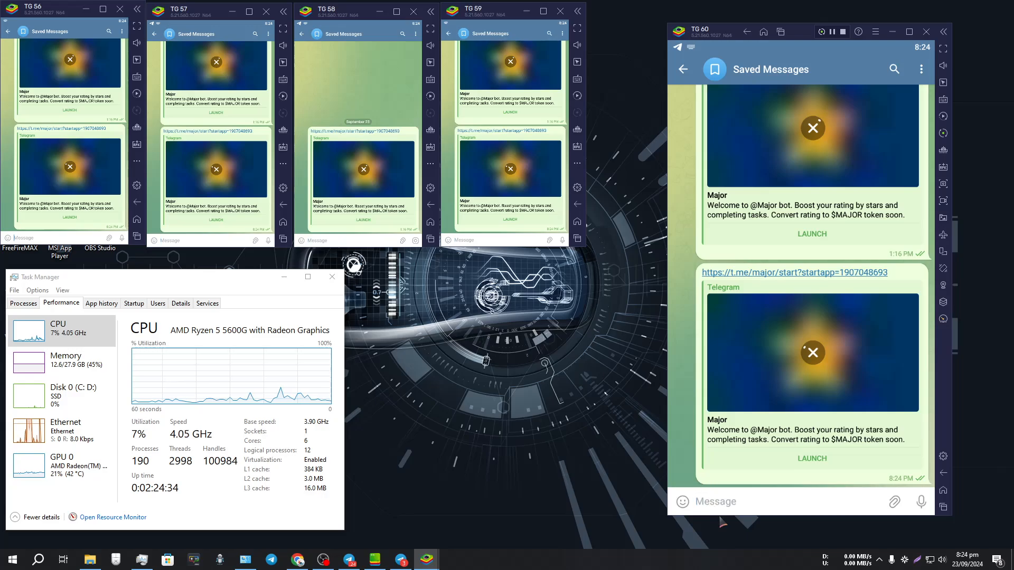
Paste the Major link again in Saved Messages through TG 60 and try to get it into TG 58's message field too
{"action": "key", "text": "ctrl+v"}
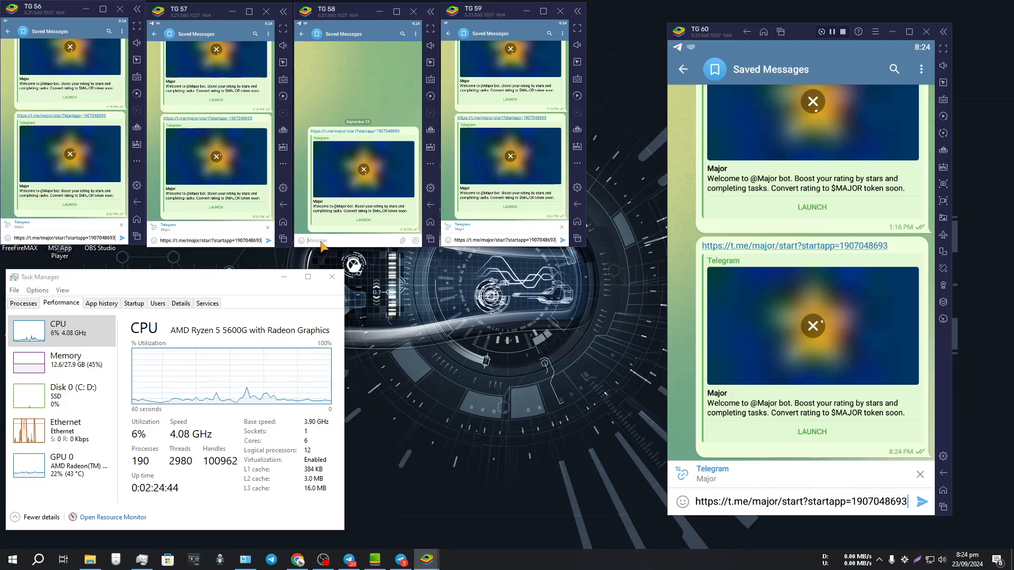
{"action": "left_click", "coordinate": [312, 241]}
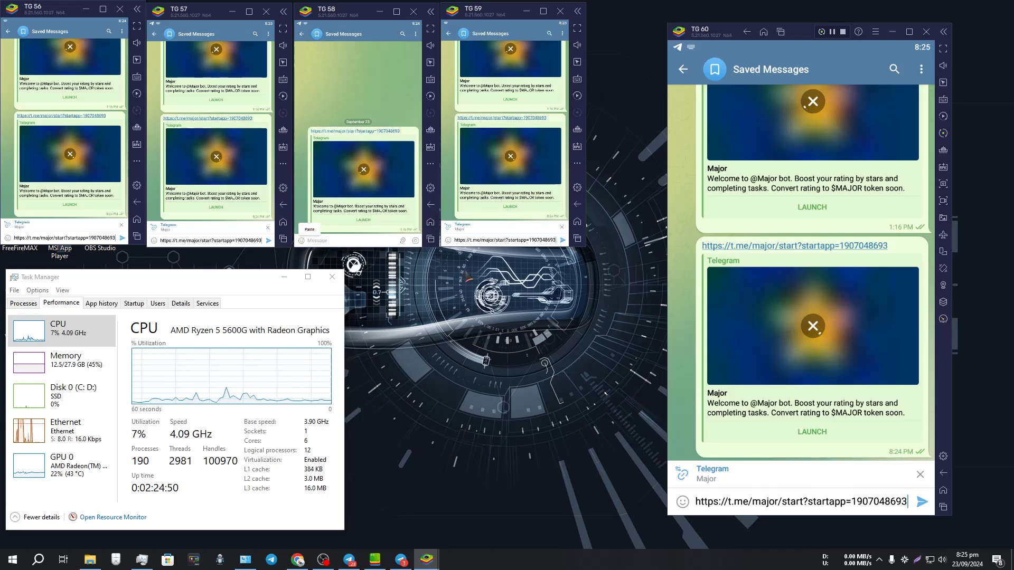
{"action": "left_click", "coordinate": [920, 502]}
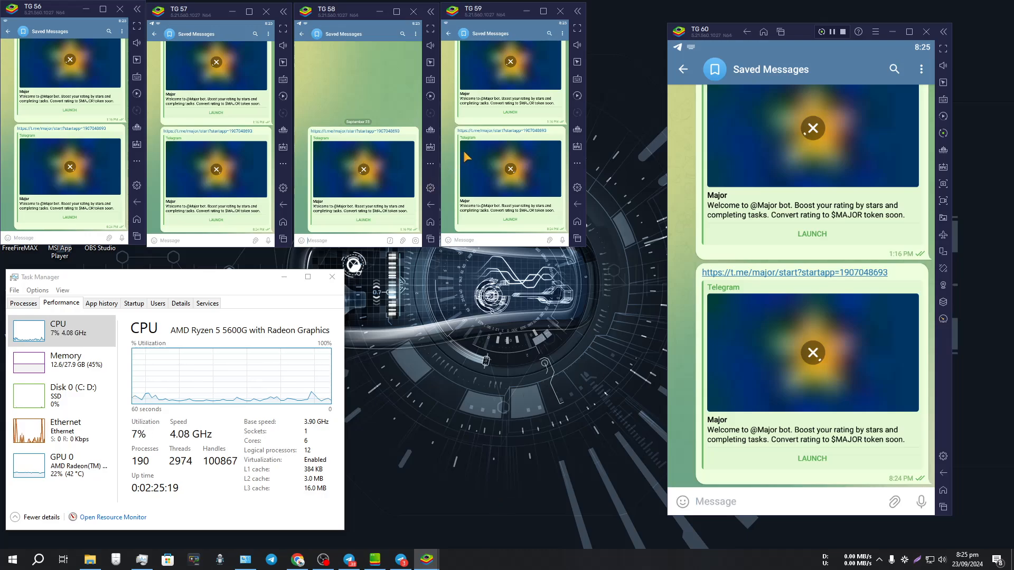
{"action": "scroll", "coordinate": [477, 168], "scroll_direction": "up", "scroll_amount": 2}
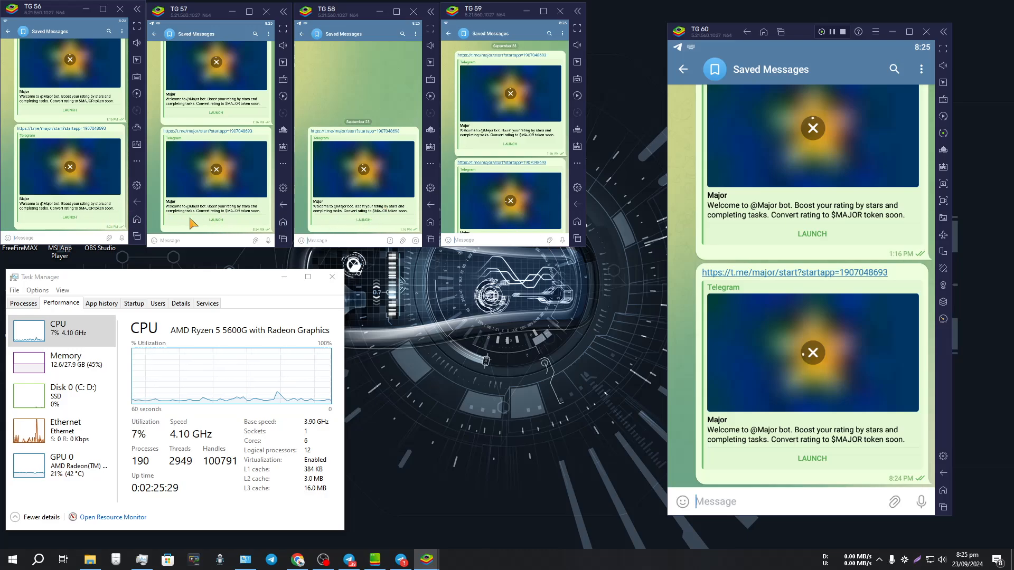
Launch Major from Saved Messages on the synced instances and return from the profile page to its ranking list on TG 56, 57 and 59
{"action": "scroll", "coordinate": [458, 195], "scroll_direction": "down", "scroll_amount": 1}
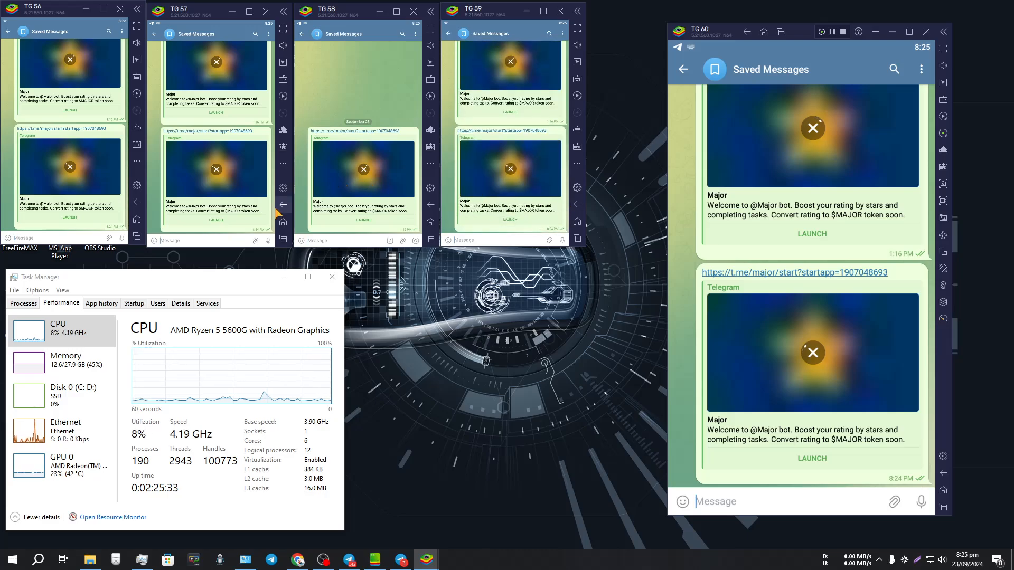
{"action": "left_click", "coordinate": [802, 461]}
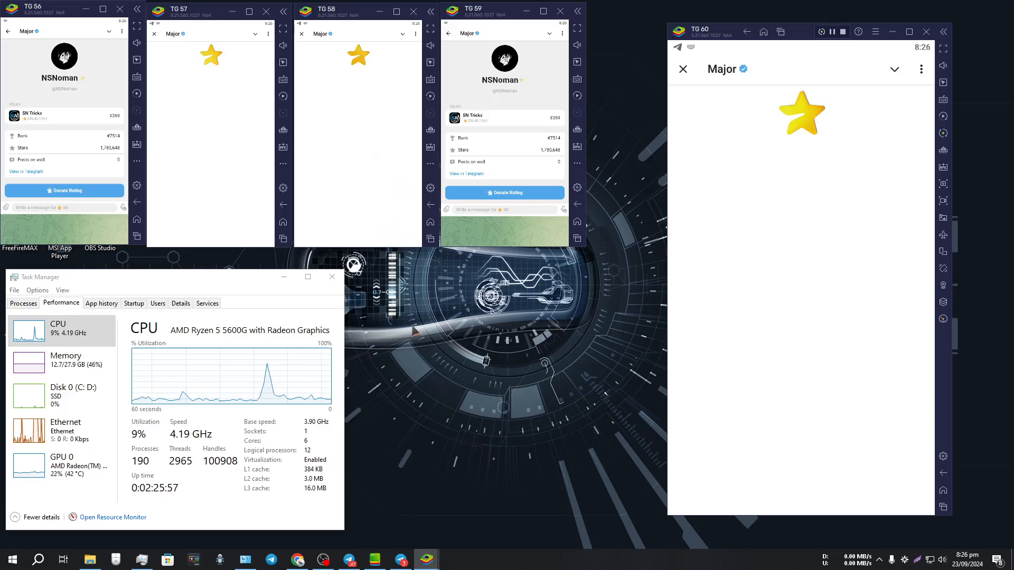
{"action": "left_click_drag", "start_coordinate": [387, 291], "coordinate": [579, 522]}
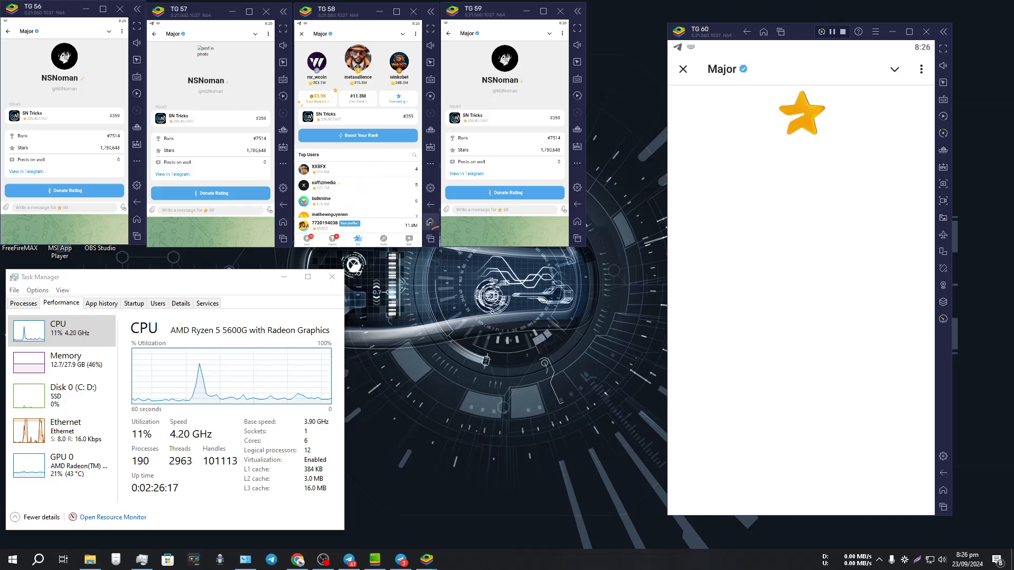
{"action": "left_click", "coordinate": [577, 204]}
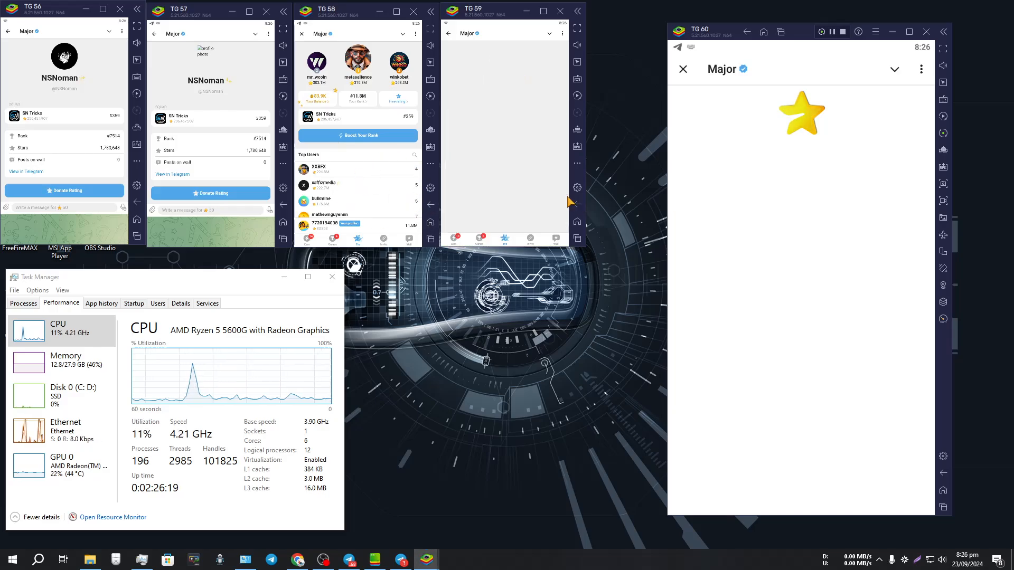
{"action": "left_click", "coordinate": [284, 204]}
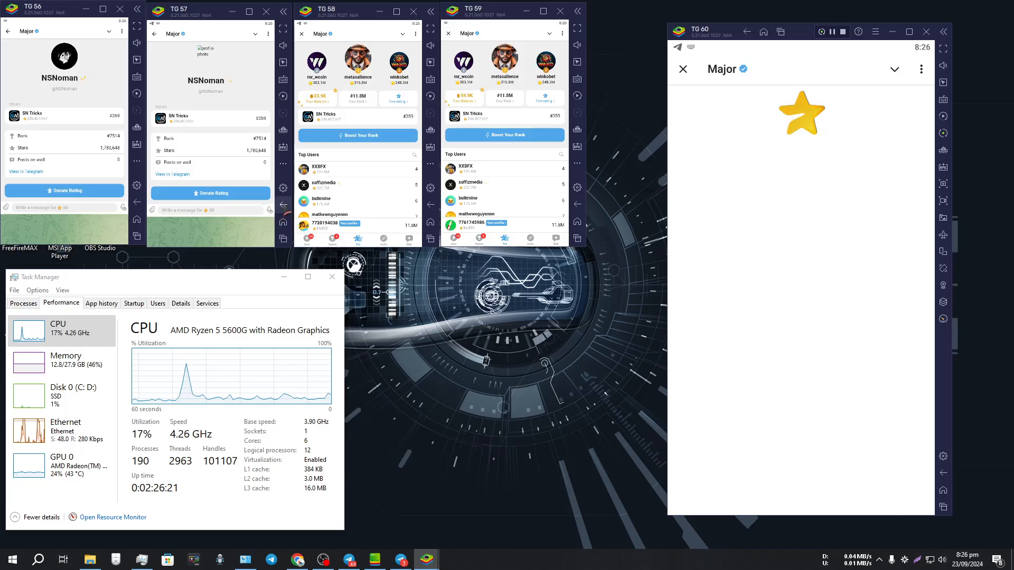
{"action": "left_click", "coordinate": [136, 202]}
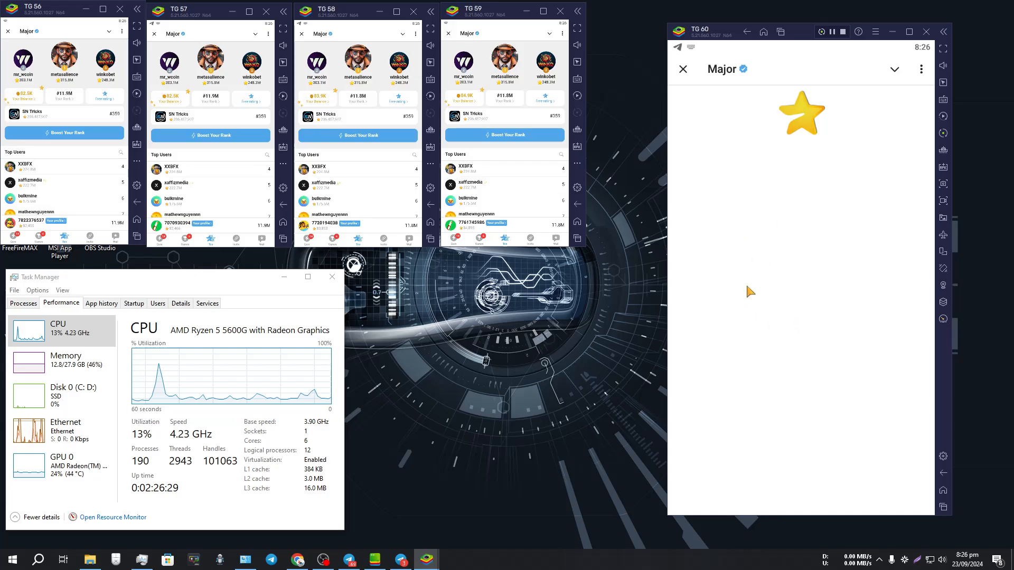
View the first listed top user's profile on TG 57, 58 and 59 individually, returning each to Major's ranking list
{"action": "left_click", "coordinate": [370, 173]}
{"action": "left_click", "coordinate": [473, 184]}
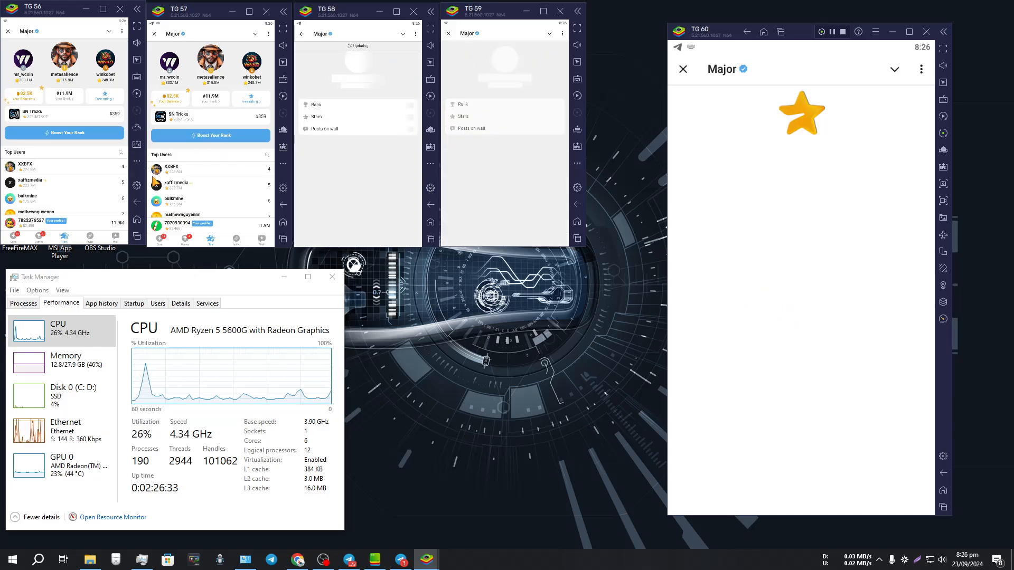
{"action": "left_click", "coordinate": [186, 172]}
{"action": "left_click", "coordinate": [577, 204]}
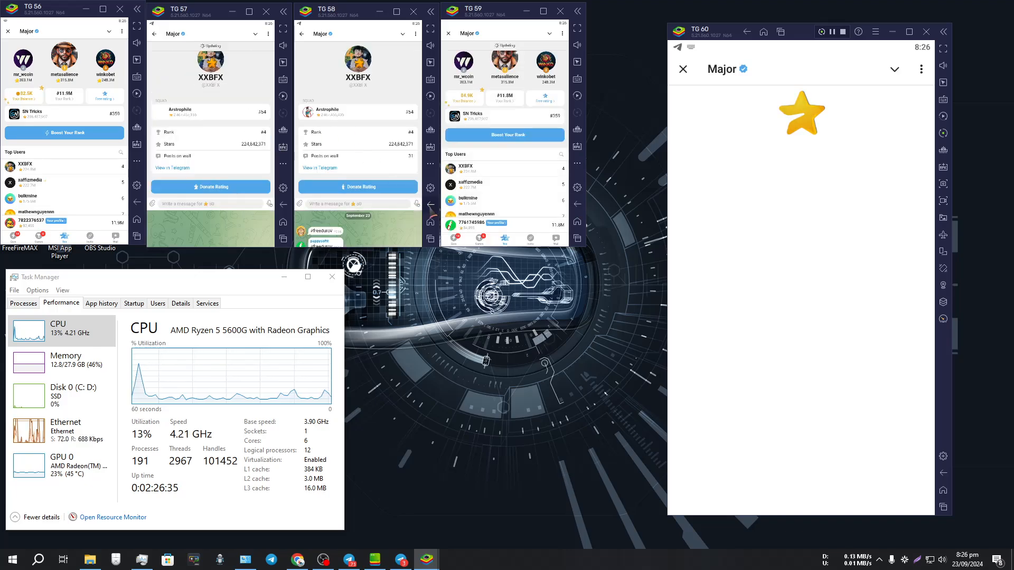
{"action": "left_click", "coordinate": [430, 205]}
{"action": "left_click", "coordinate": [283, 205]}
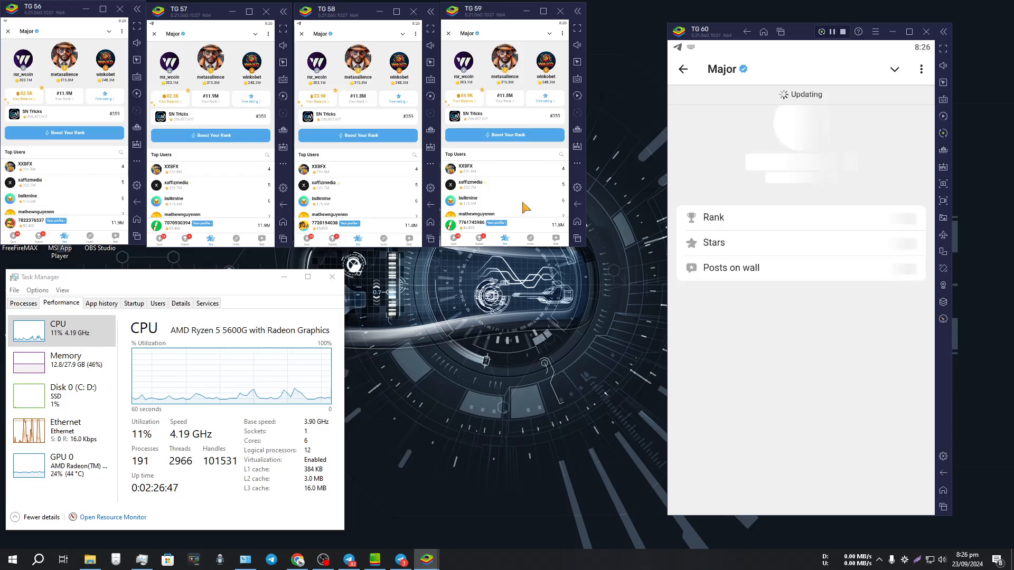
Return TG 60 to Major's ranking list and restore the minimized Major app on TG 56, 57, 58 and 59
{"action": "key", "text": "Escape"}
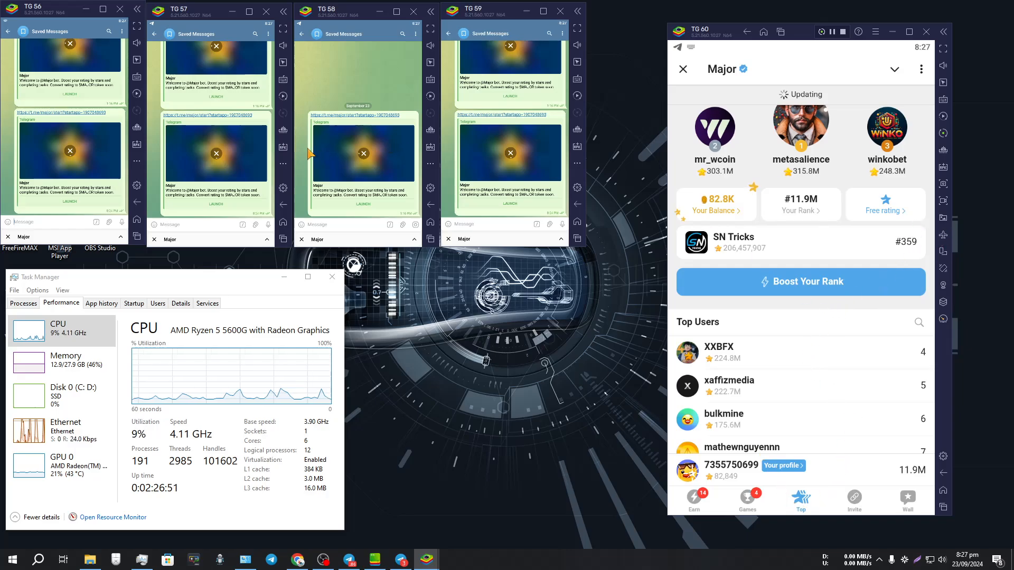
{"action": "left_click", "coordinate": [224, 241]}
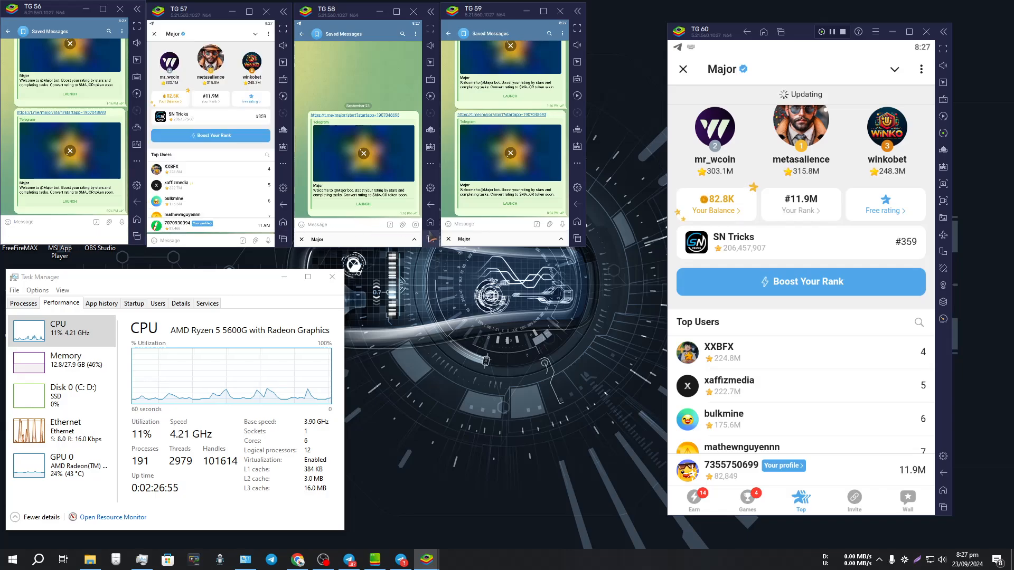
{"action": "left_click", "coordinate": [470, 241]}
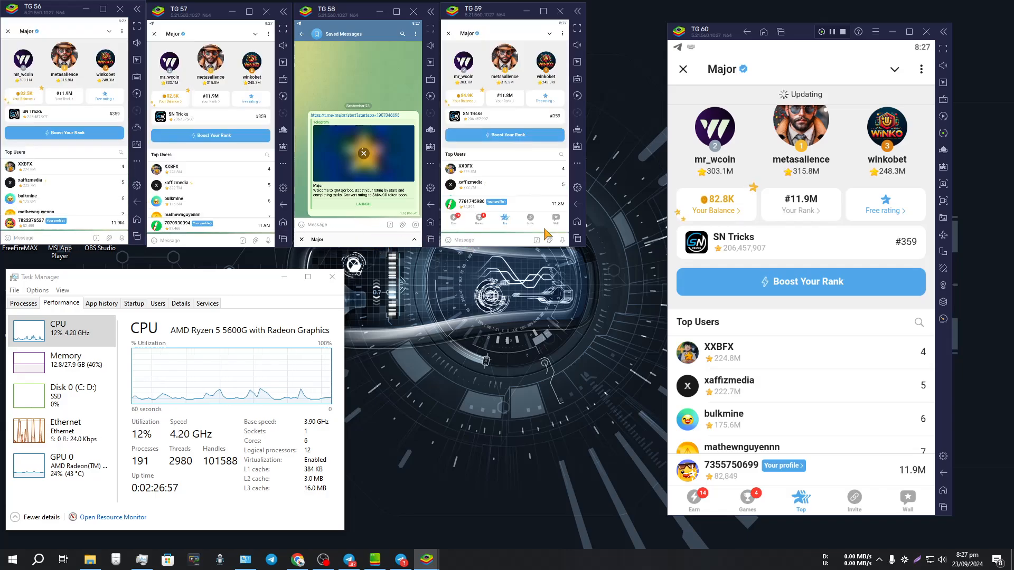
{"action": "left_click", "coordinate": [317, 239]}
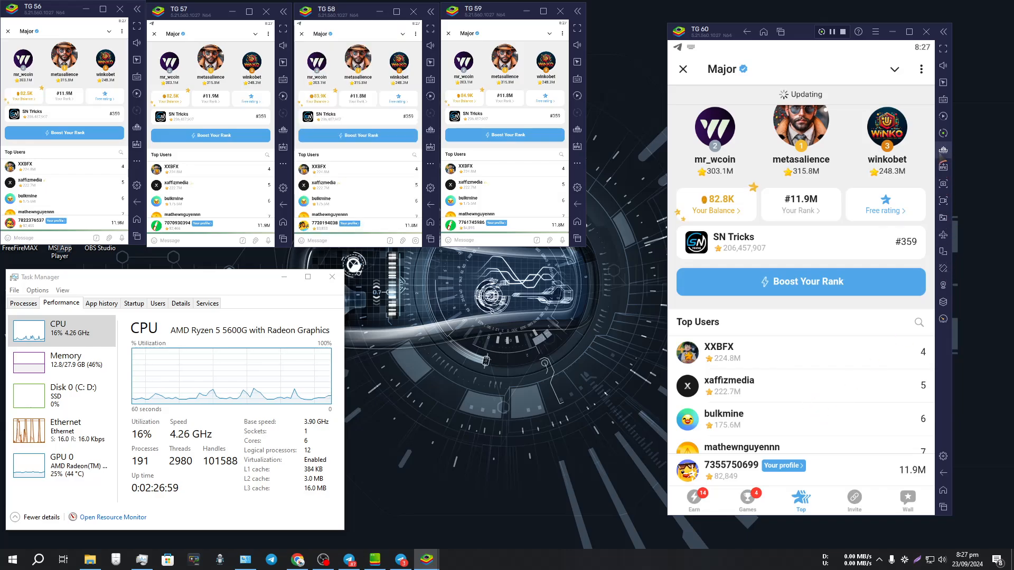
Stop the running sync from TG 60 and restart sync operations with TG 56, 57, 58 and 59
{"action": "left_click", "coordinate": [944, 133]}
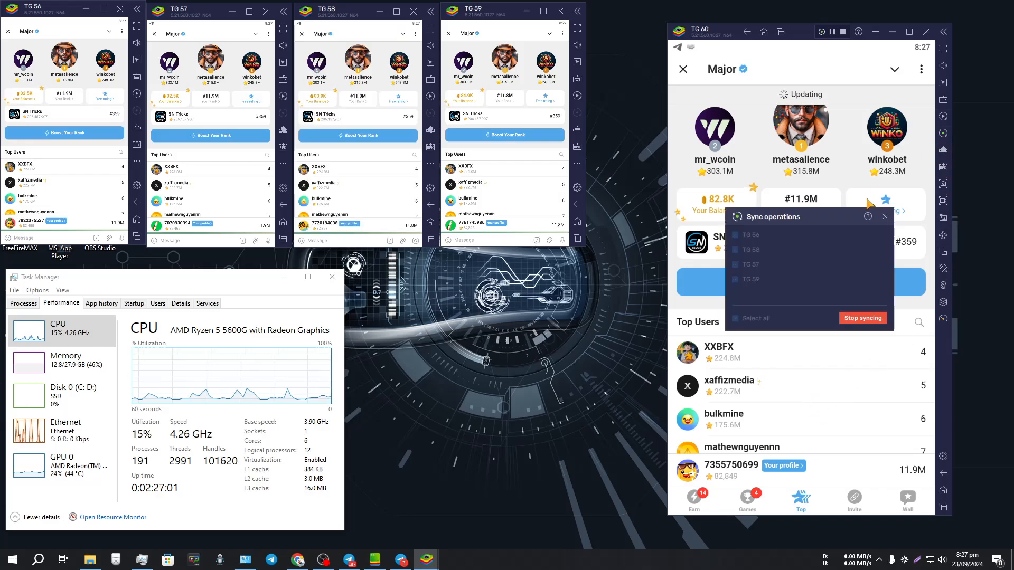
{"action": "left_click_drag", "start_coordinate": [817, 220], "coordinate": [557, 320]}
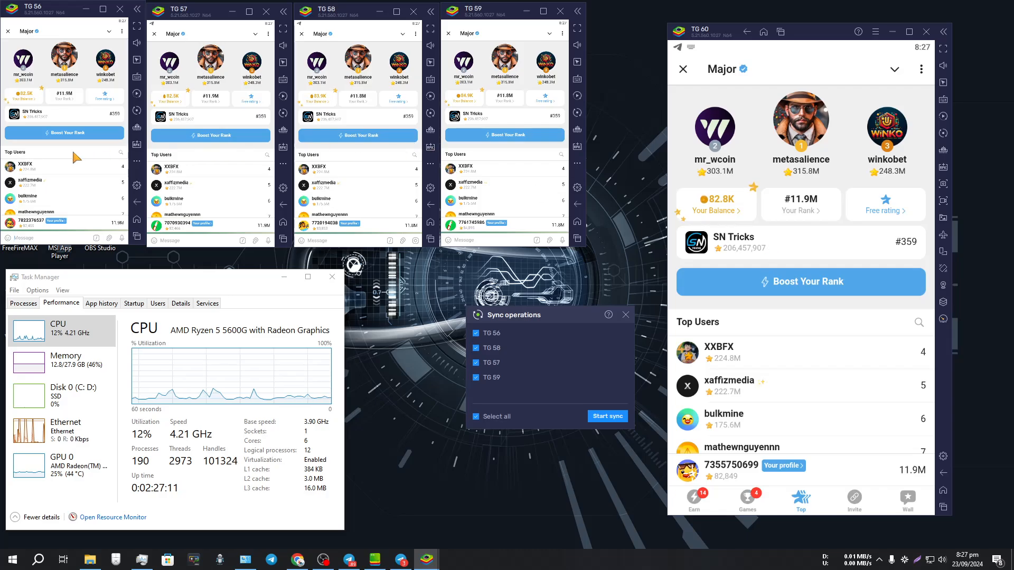
{"action": "left_click", "coordinate": [617, 417]}
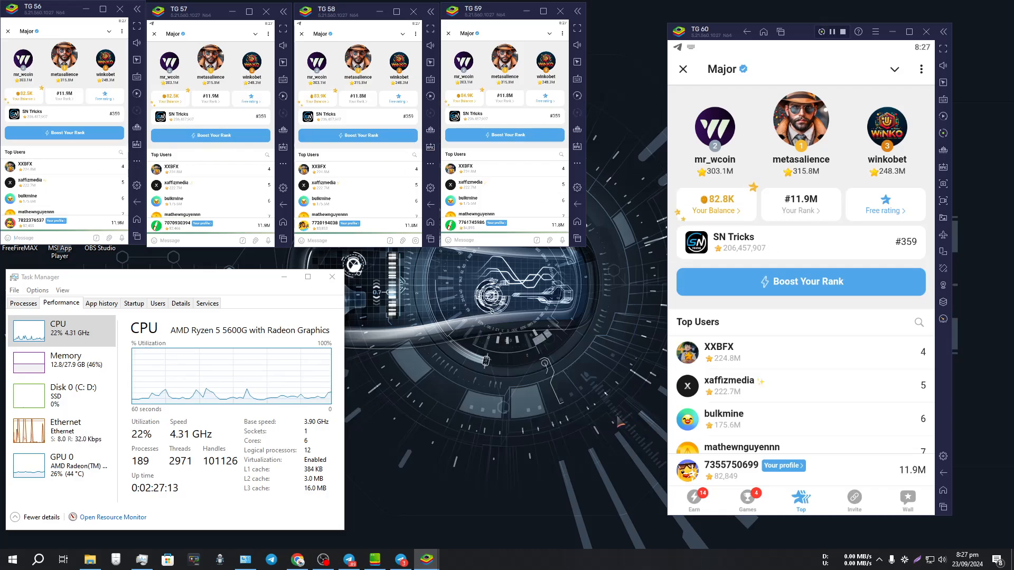
{"action": "left_click", "coordinate": [833, 32]}
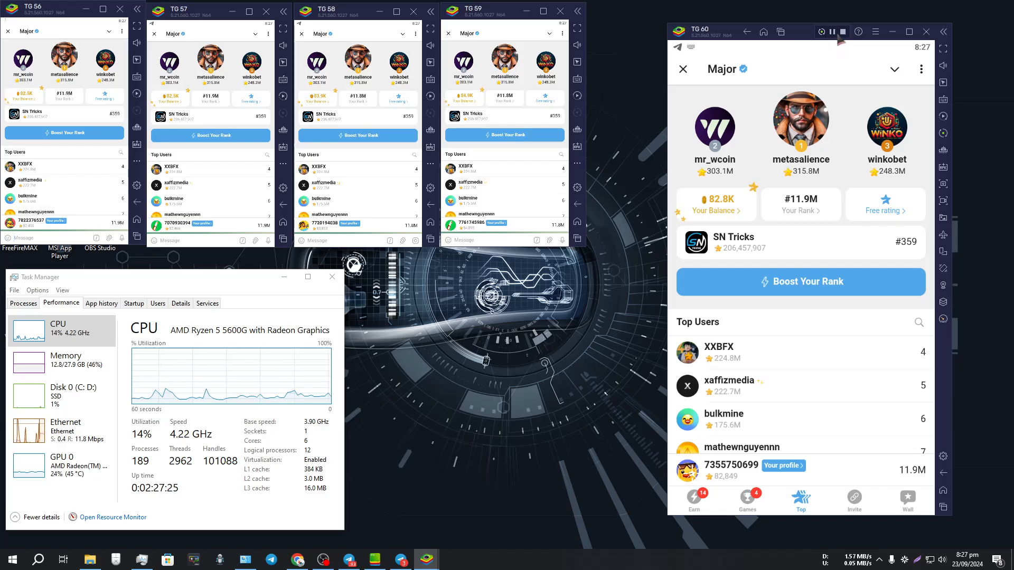
Open Major's Games section on all instances, try to play Roulette, and dismiss the next-game countdowns
{"action": "left_click", "coordinate": [749, 505]}
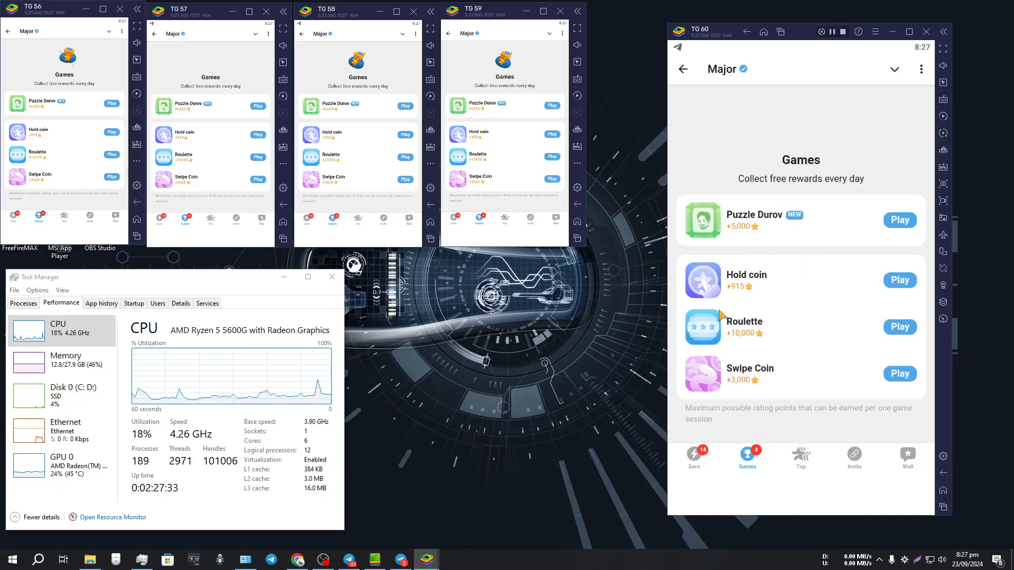
{"action": "left_click", "coordinate": [898, 329]}
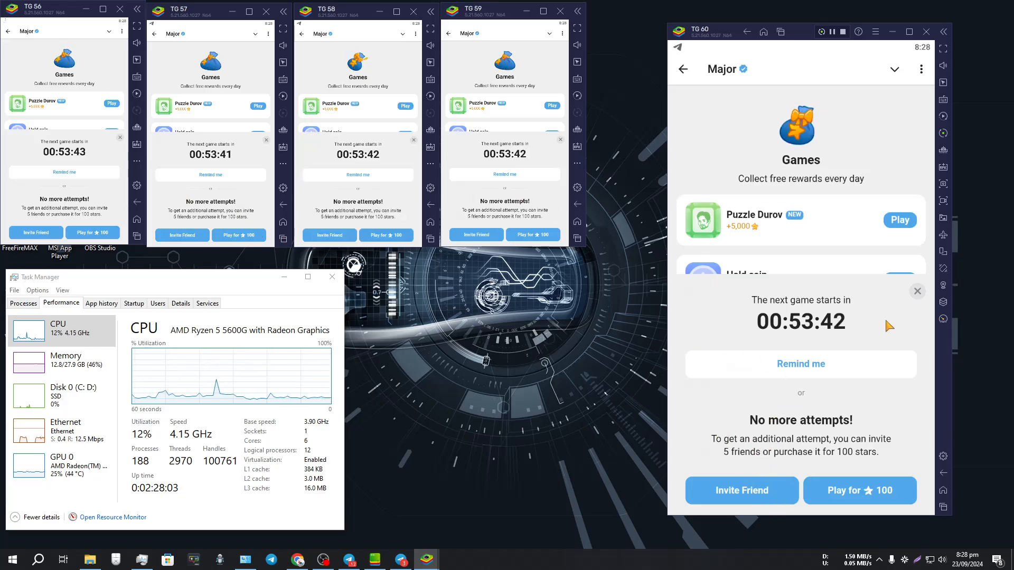
{"action": "left_click", "coordinate": [917, 291]}
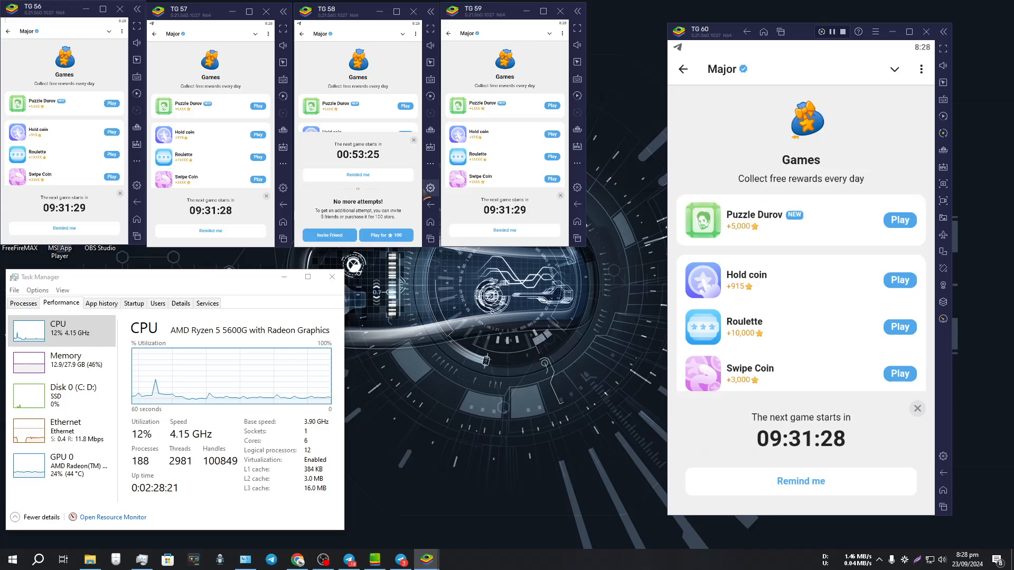
{"action": "left_click", "coordinate": [414, 141]}
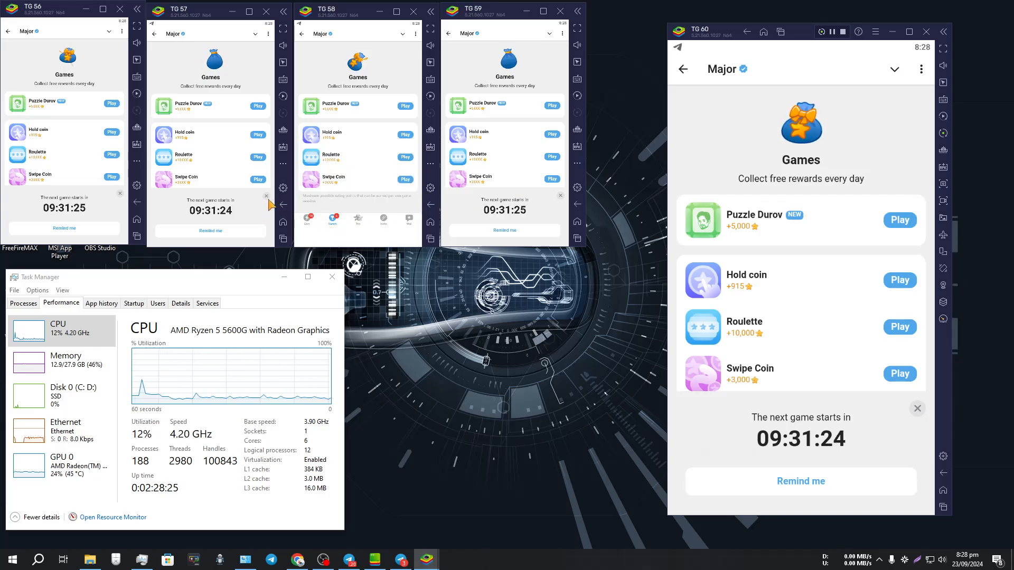
{"action": "left_click", "coordinate": [267, 197]}
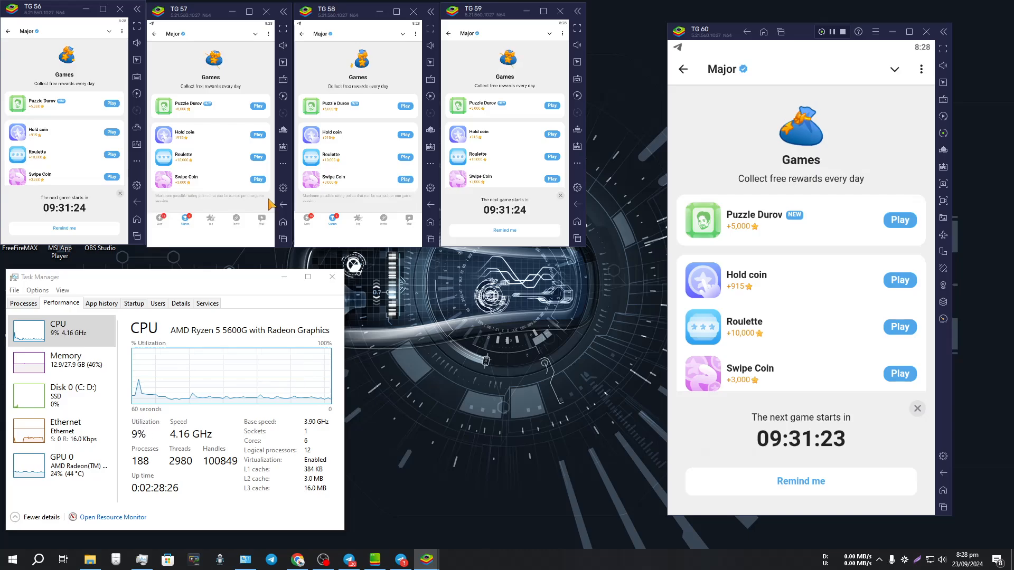
{"action": "left_click", "coordinate": [120, 193]}
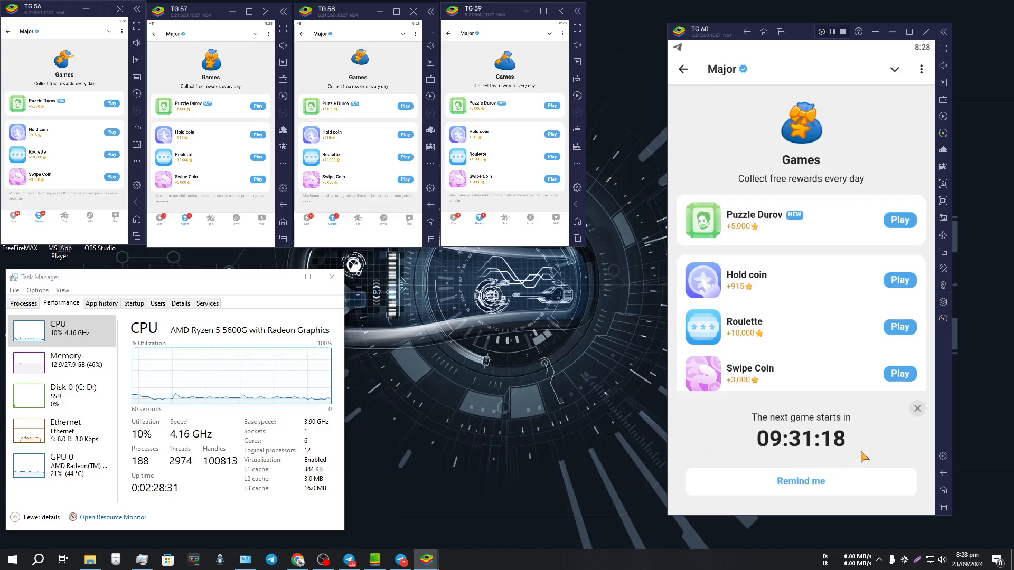
{"action": "left_click", "coordinate": [917, 409]}
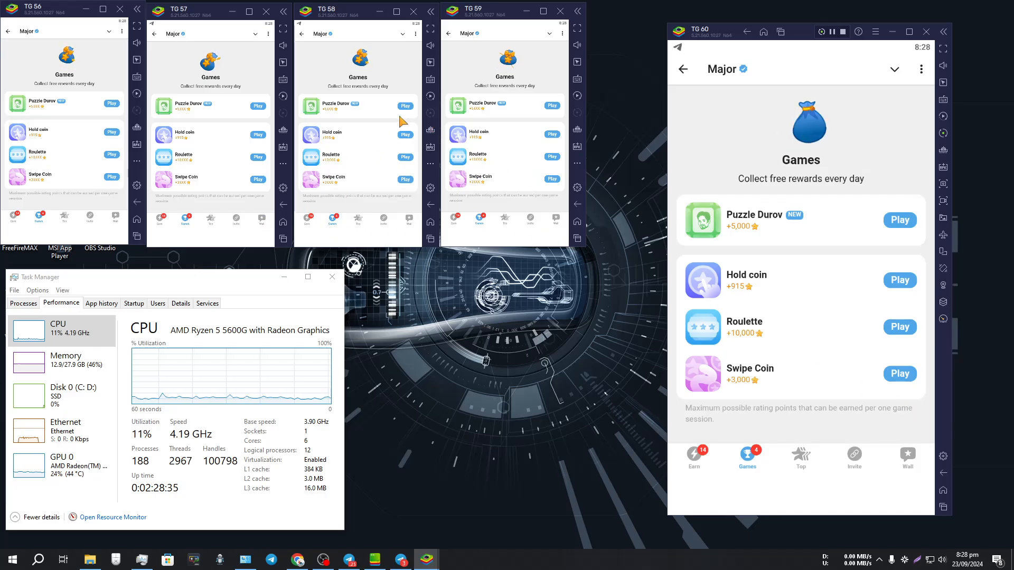
Switch Major to the Top list and back to Games individually on TG 56, 57, 58 and 59
{"action": "left_click", "coordinate": [503, 222]}
{"action": "left_click", "coordinate": [361, 222]}
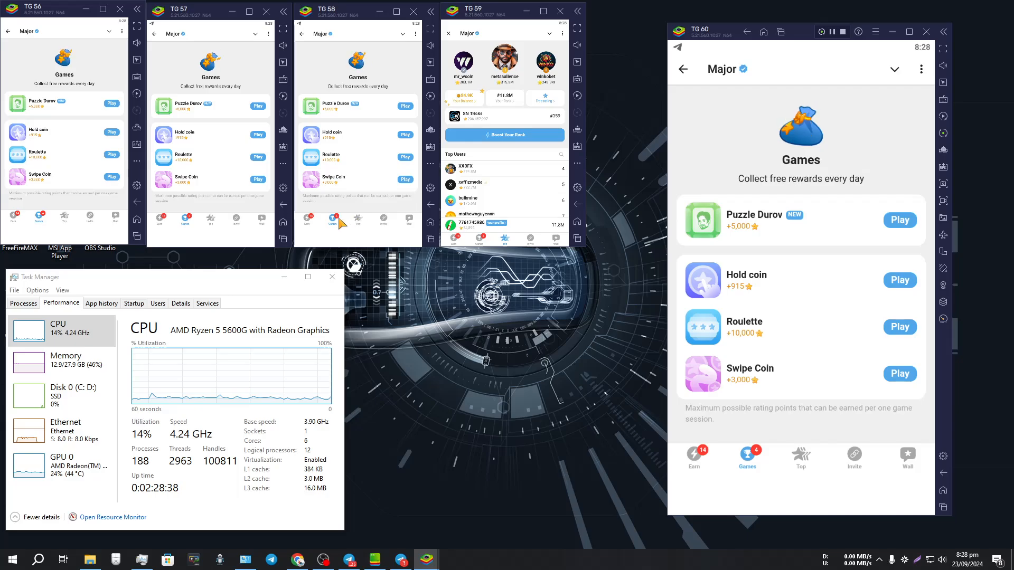
{"action": "left_click", "coordinate": [212, 222]}
{"action": "left_click", "coordinate": [188, 238]}
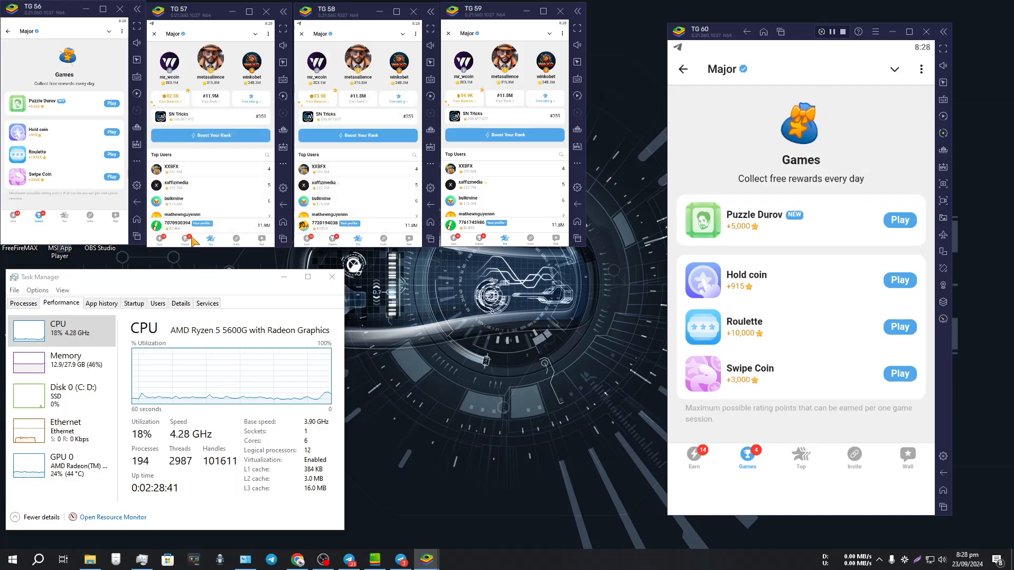
{"action": "left_click", "coordinate": [333, 238]}
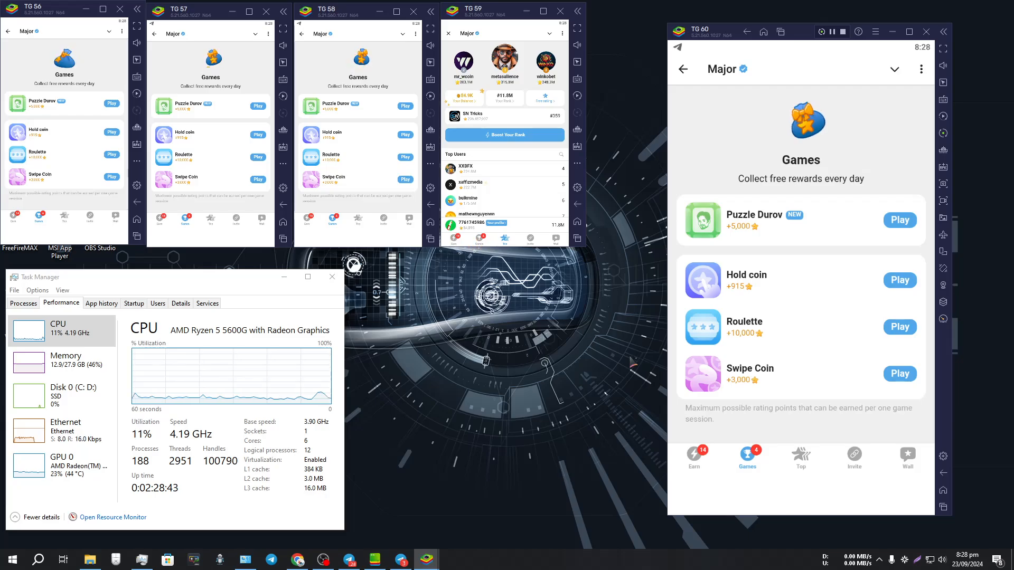
{"action": "left_click", "coordinate": [479, 238]}
{"action": "left_click", "coordinate": [64, 218]}
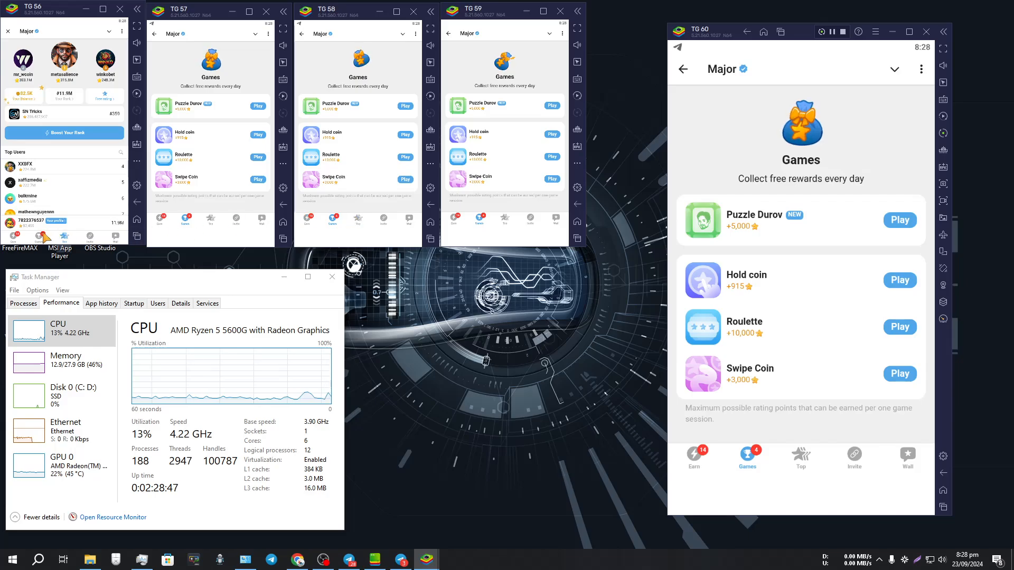
{"action": "left_click", "coordinate": [44, 236]}
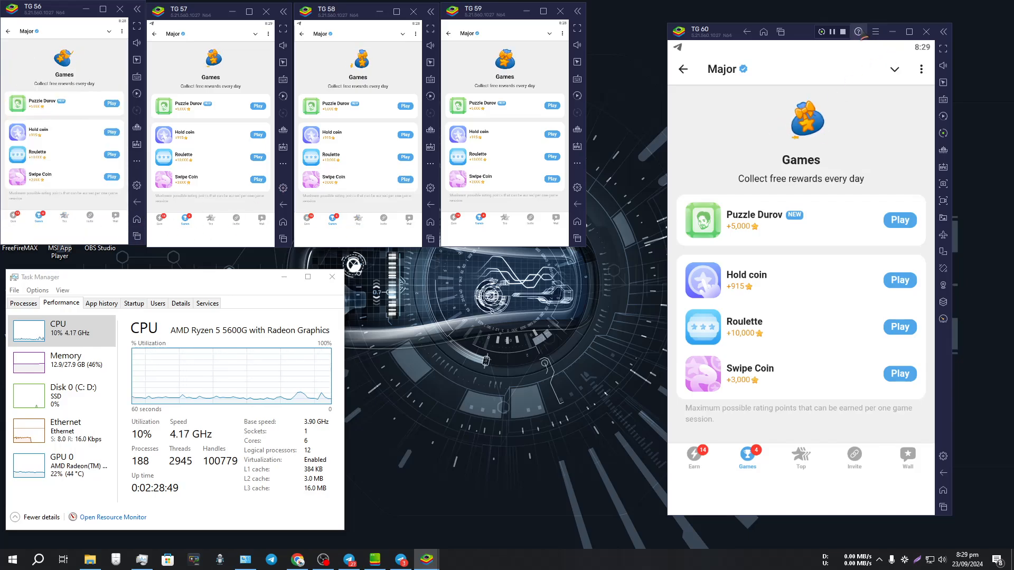
Open Major's Earn section on the synced instances through TG 60, then view and close the Status Purchase task details
{"action": "left_click", "coordinate": [694, 455]}
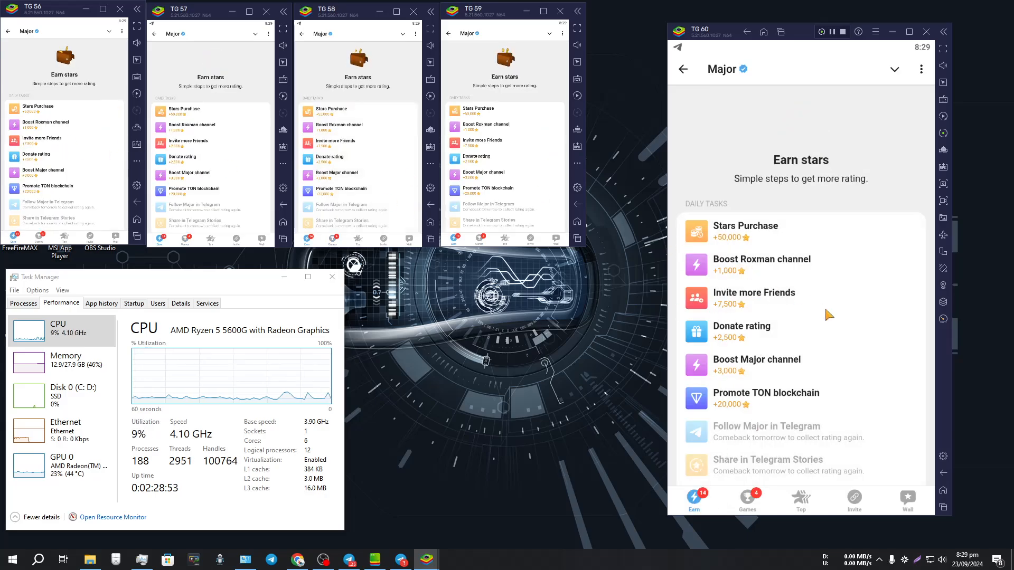
{"action": "scroll", "coordinate": [799, 336], "scroll_direction": "down", "scroll_amount": 3}
{"action": "scroll", "coordinate": [799, 336], "scroll_direction": "down", "scroll_amount": 3}
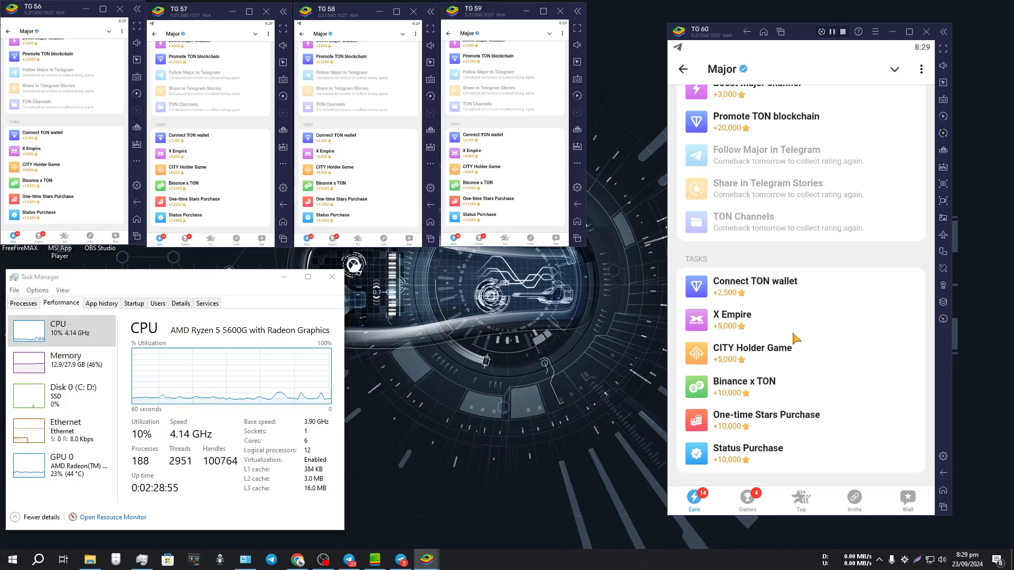
{"action": "left_click", "coordinate": [765, 455]}
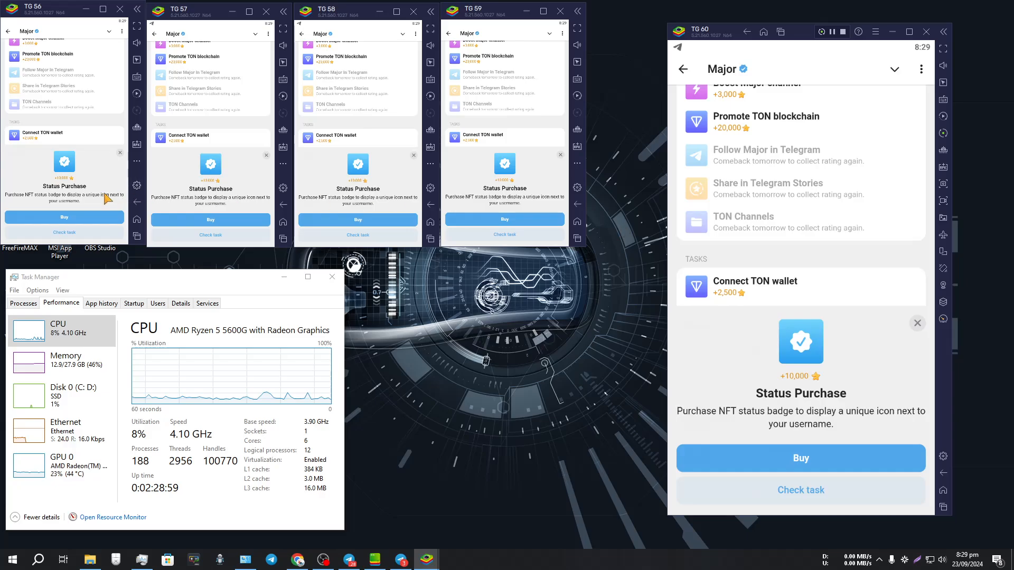
{"action": "left_click", "coordinate": [917, 324]}
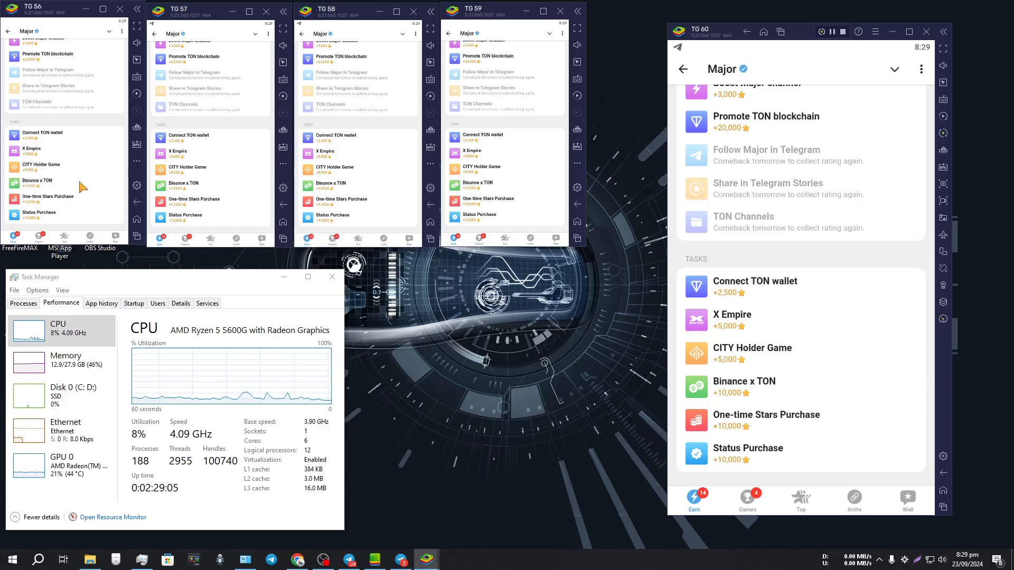
Browse Major's Earn task list on TG 56 alone
{"action": "scroll", "coordinate": [82, 186], "scroll_direction": "up", "scroll_amount": 5}
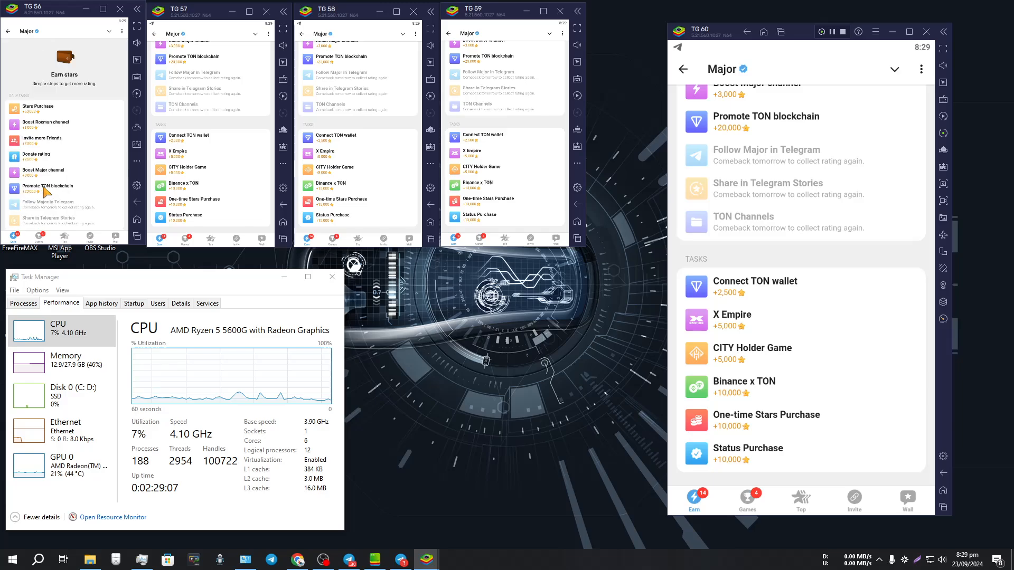
{"action": "scroll", "coordinate": [44, 191], "scroll_direction": "down", "scroll_amount": 1}
{"action": "scroll", "coordinate": [48, 186], "scroll_direction": "down", "scroll_amount": 1}
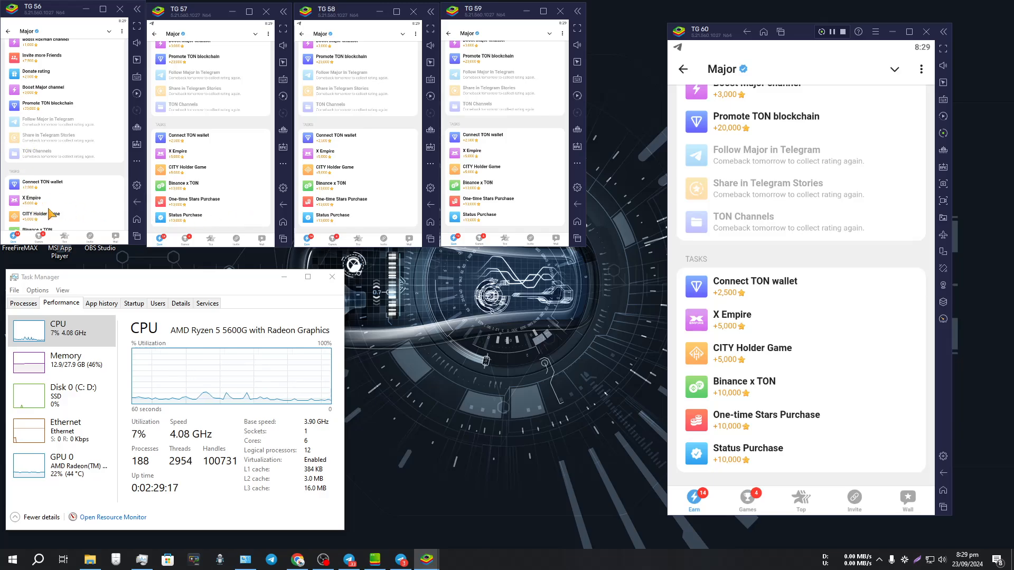
Open the Status Purchase task on the synced instances through TG 60, then close the open task details individually on TG 56, 57, 58 and 59
{"action": "left_click", "coordinate": [732, 453]}
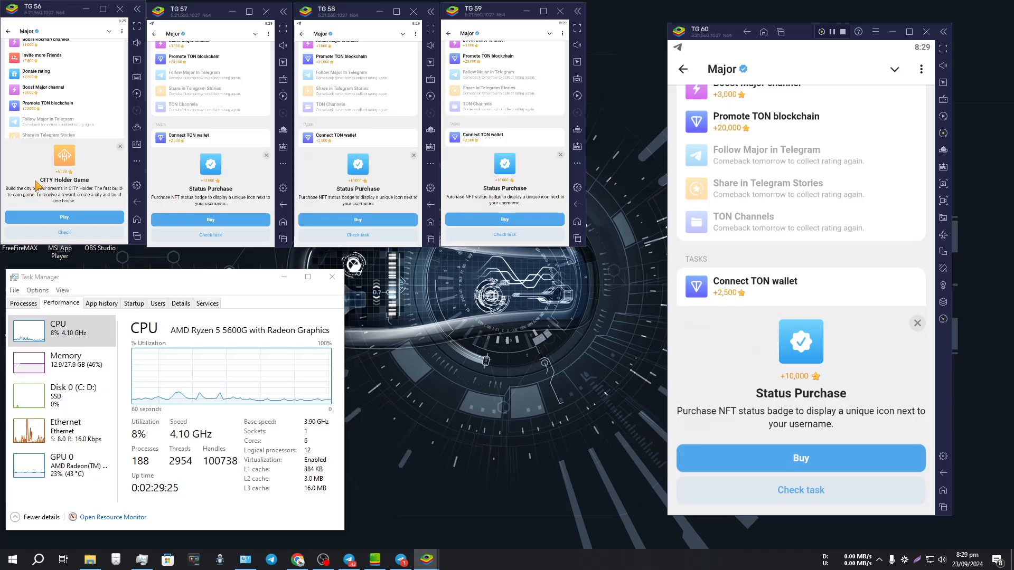
{"action": "left_click", "coordinate": [119, 147]}
{"action": "scroll", "coordinate": [78, 157], "scroll_direction": "down", "scroll_amount": 2}
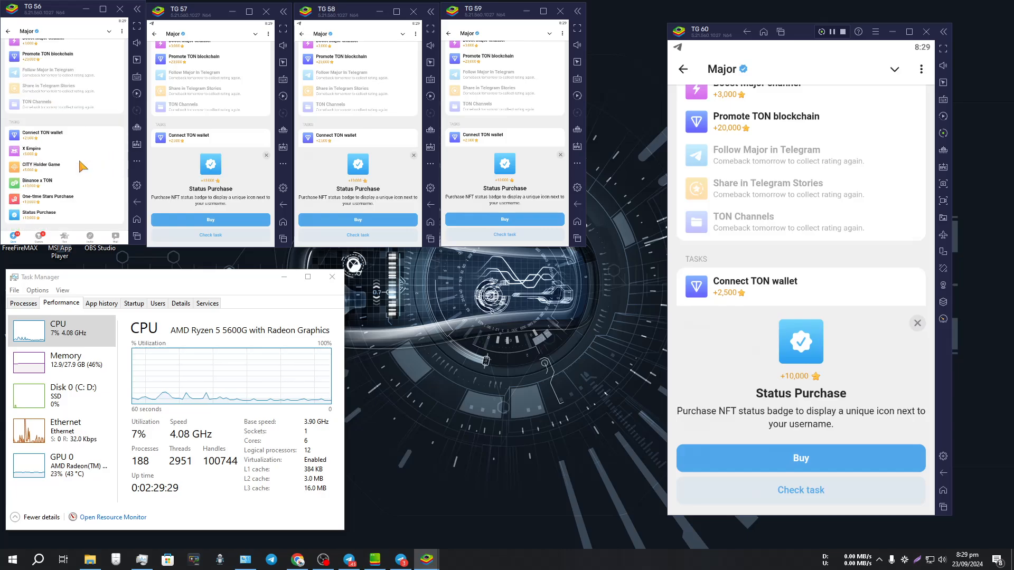
{"action": "left_click", "coordinate": [266, 156]}
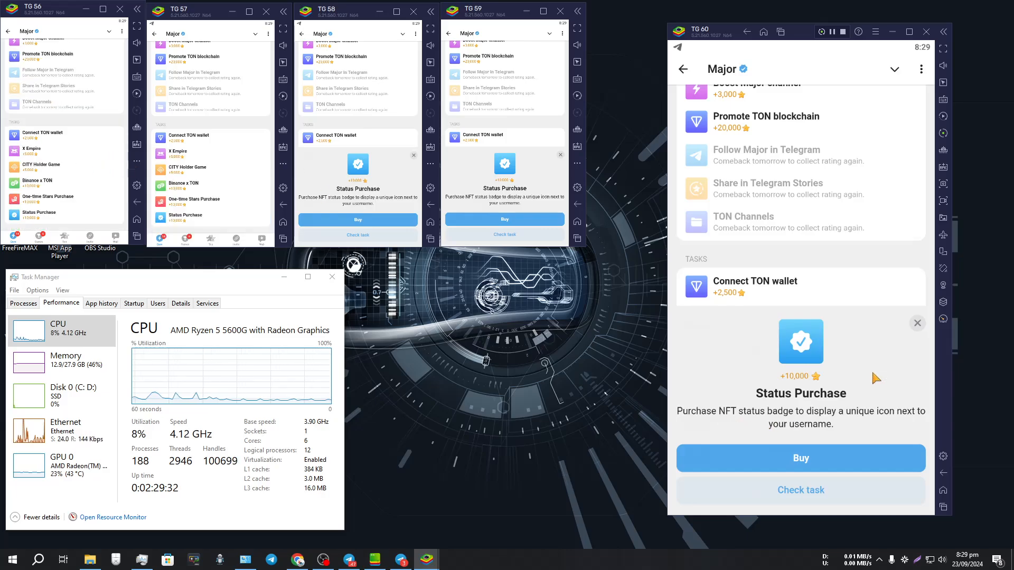
{"action": "left_click", "coordinate": [414, 155]}
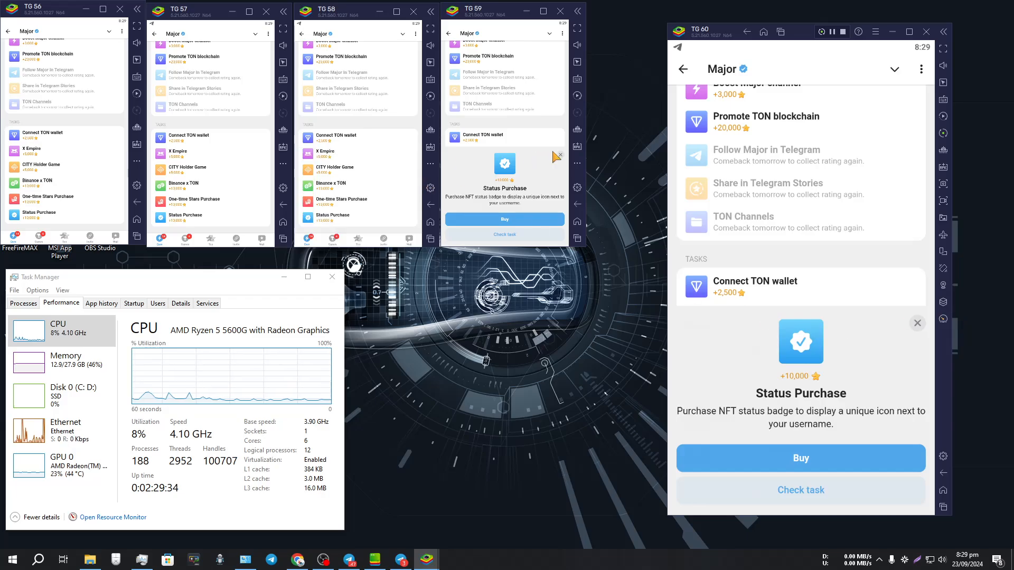
{"action": "left_click", "coordinate": [456, 152]}
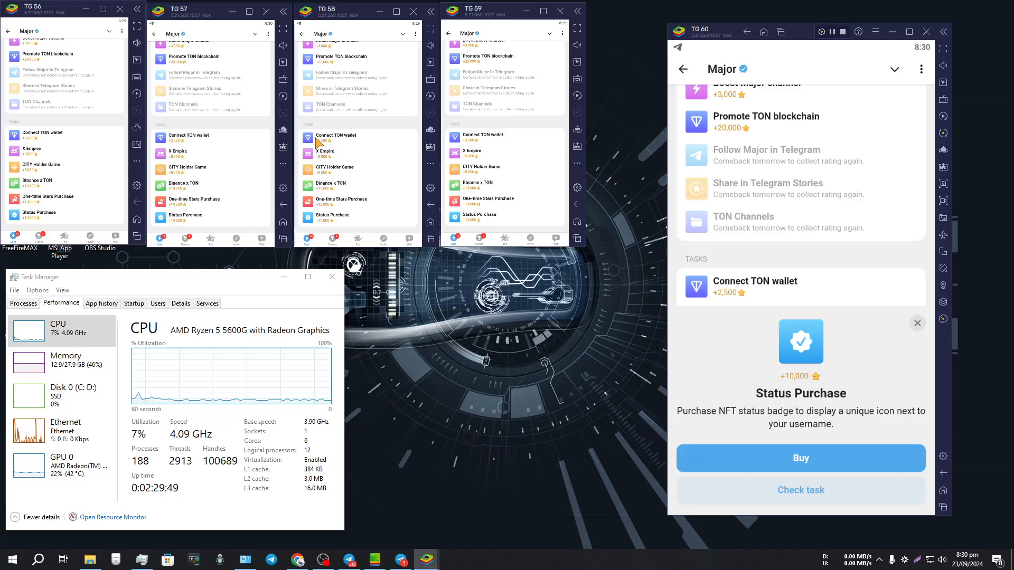
Pause the synced operations on TG 60, then check the recording in OBS and minimize it again
{"action": "left_click", "coordinate": [831, 34]}
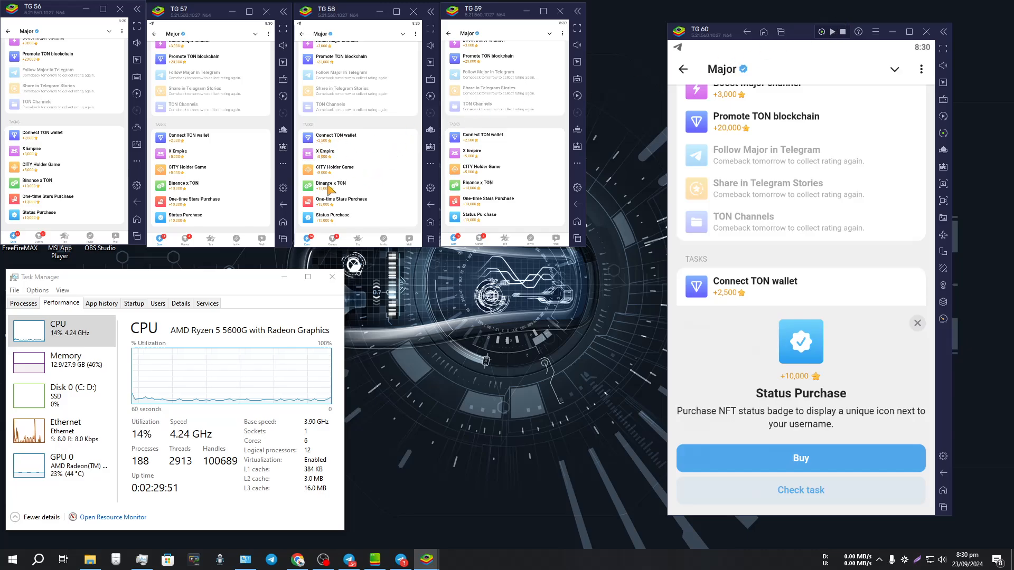
{"action": "left_click", "coordinate": [324, 560]}
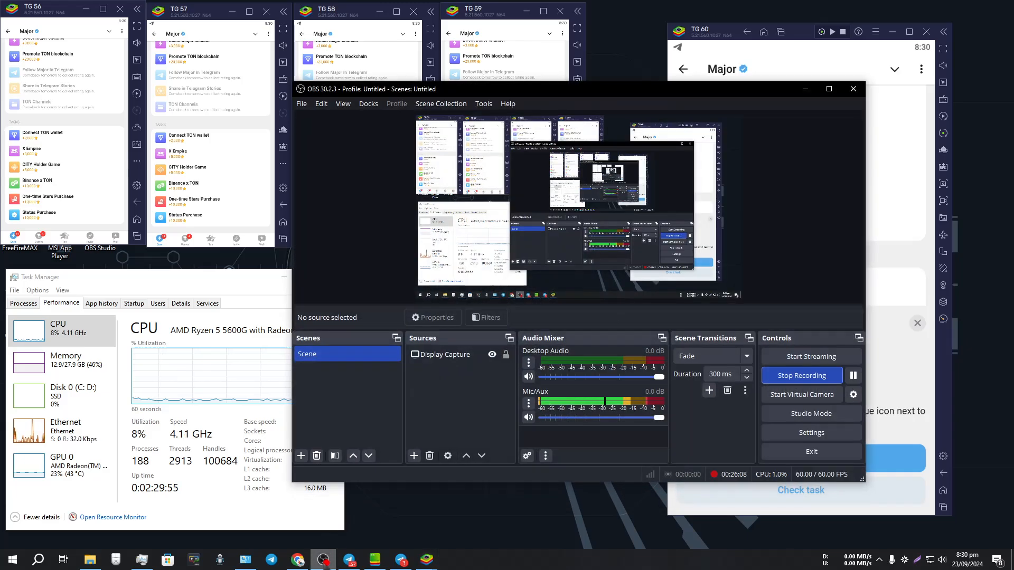
{"action": "left_click", "coordinate": [324, 561]}
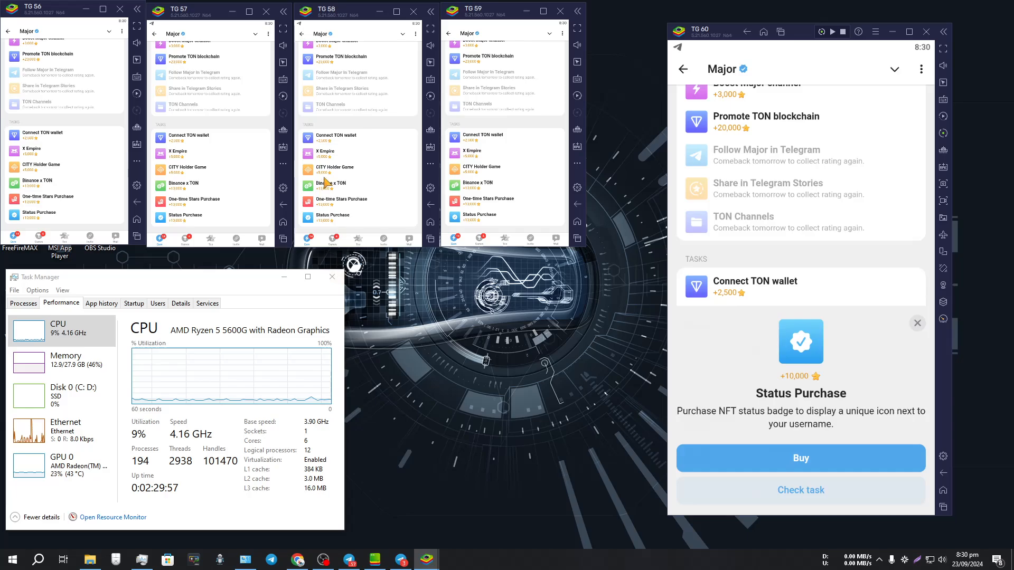
{"action": "right_click", "coordinate": [426, 391]}
{"action": "left_click", "coordinate": [455, 422]}
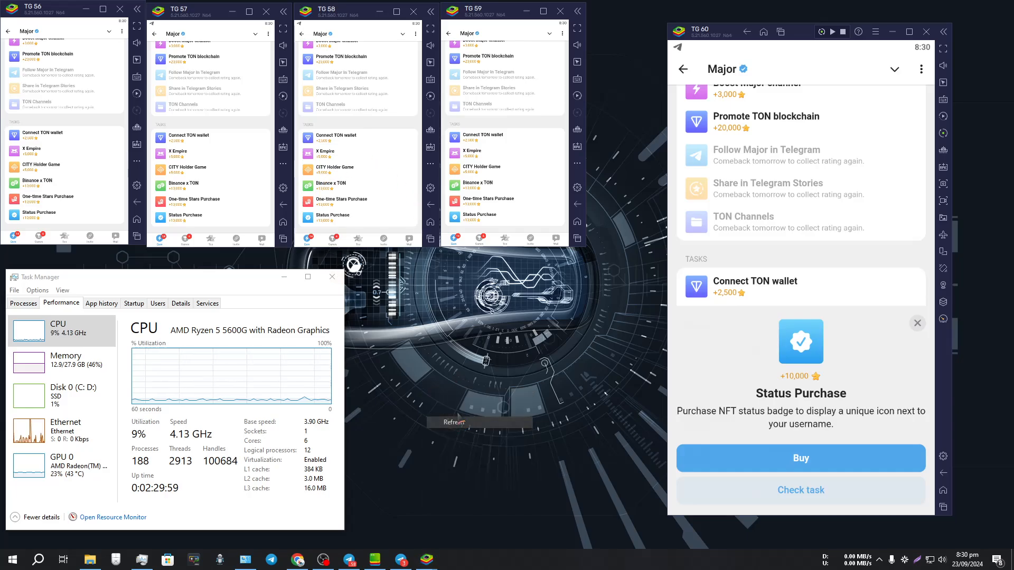
{"action": "right_click", "coordinate": [444, 305]}
{"action": "right_click", "coordinate": [423, 302]}
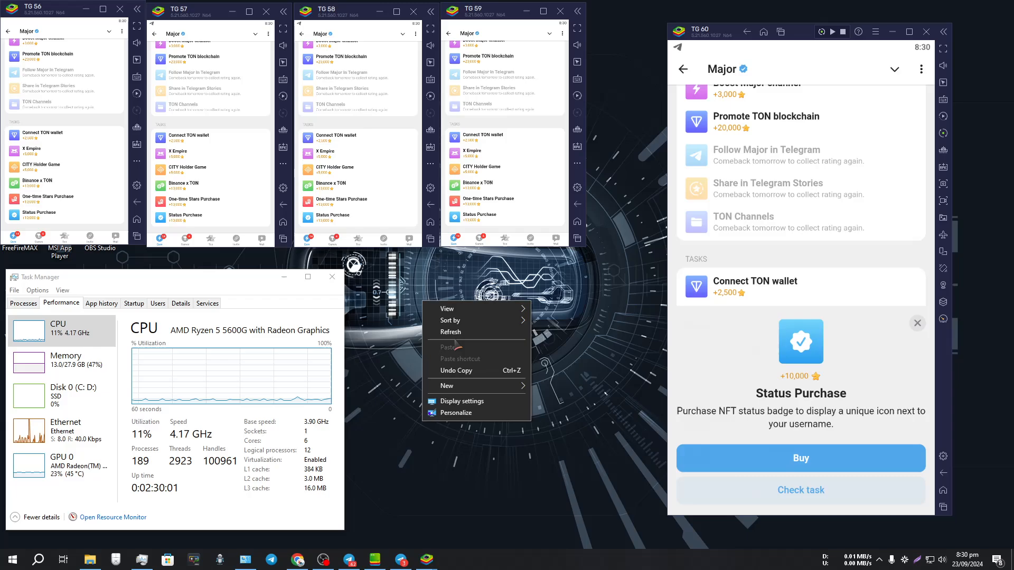
{"action": "right_click", "coordinate": [409, 265]}
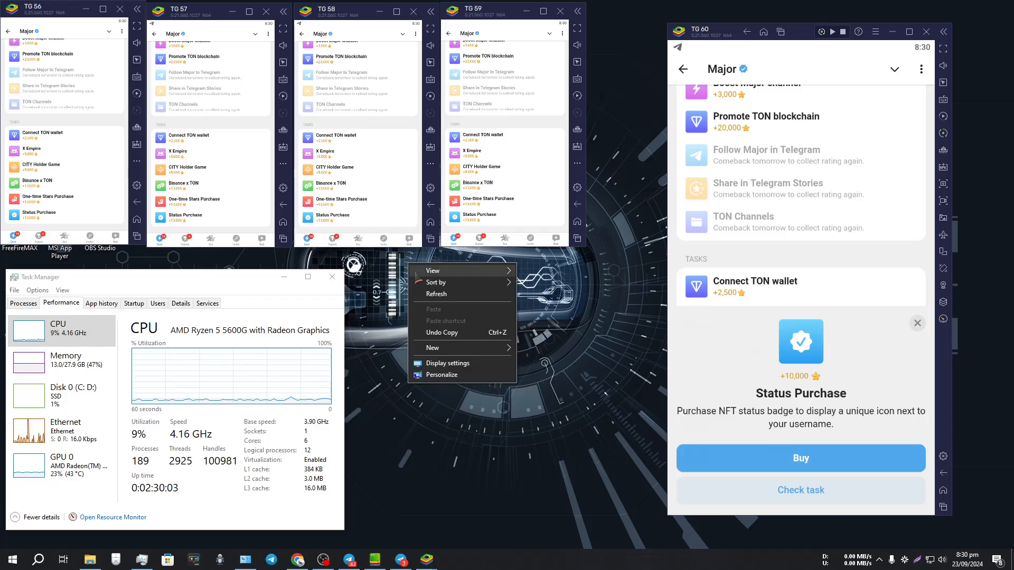
{"action": "left_click", "coordinate": [434, 297]}
{"action": "right_click", "coordinate": [401, 270]}
{"action": "left_click", "coordinate": [424, 301]}
{"action": "right_click", "coordinate": [421, 287]}
{"action": "left_click", "coordinate": [445, 317]}
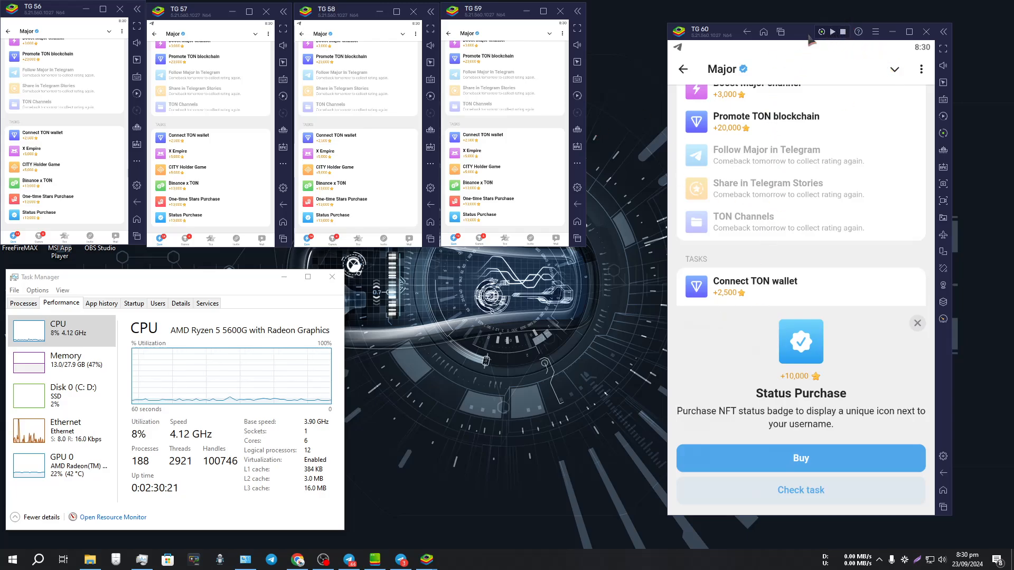
Close the Status Purchase details on TG 60 and resume syncing to bring Major's Earn page back to its beginning on all instances
{"action": "left_click", "coordinate": [917, 323]}
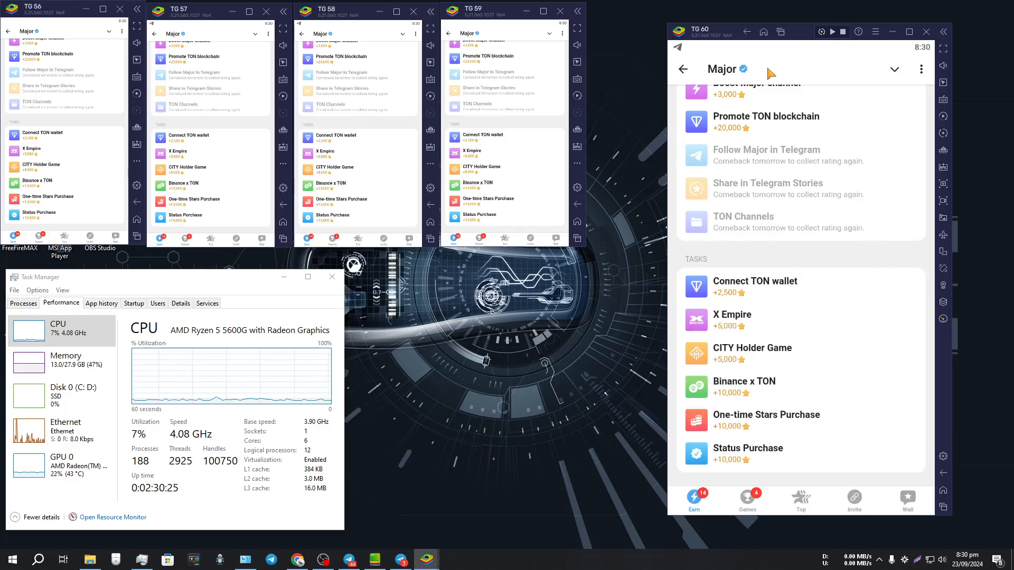
{"action": "left_click", "coordinate": [832, 32]}
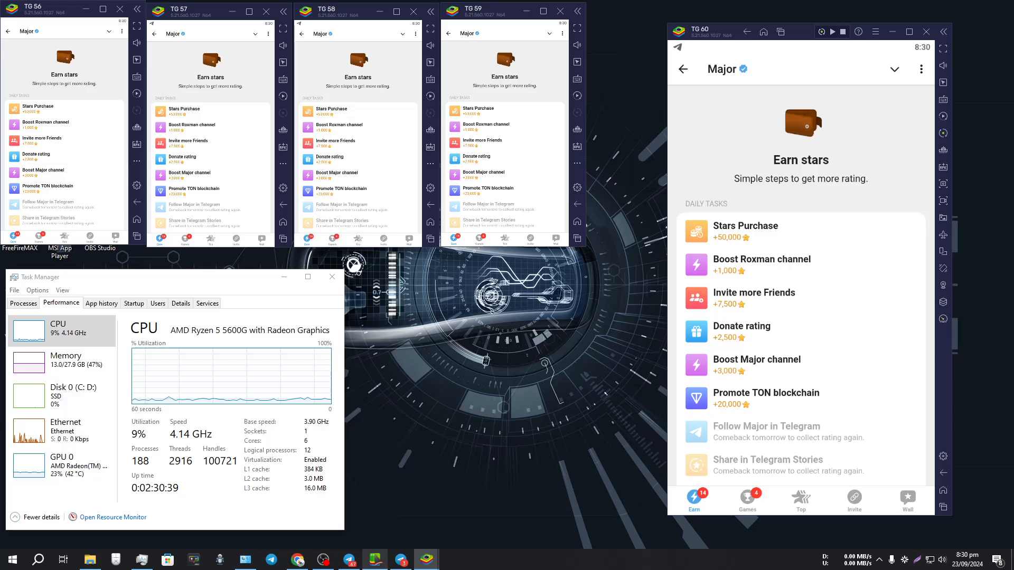
Stop all running instances from the BlueStacks multi-instance manager, confirming the closure, and move the manager off the instance windows
{"action": "left_click", "coordinate": [375, 559]}
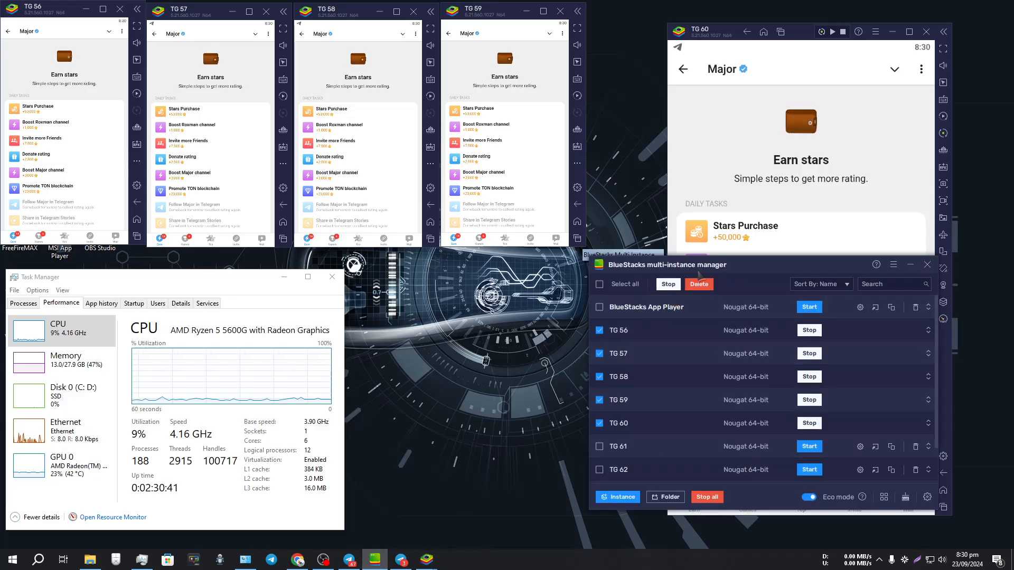
{"action": "left_click_drag", "start_coordinate": [649, 264], "coordinate": [396, 179]}
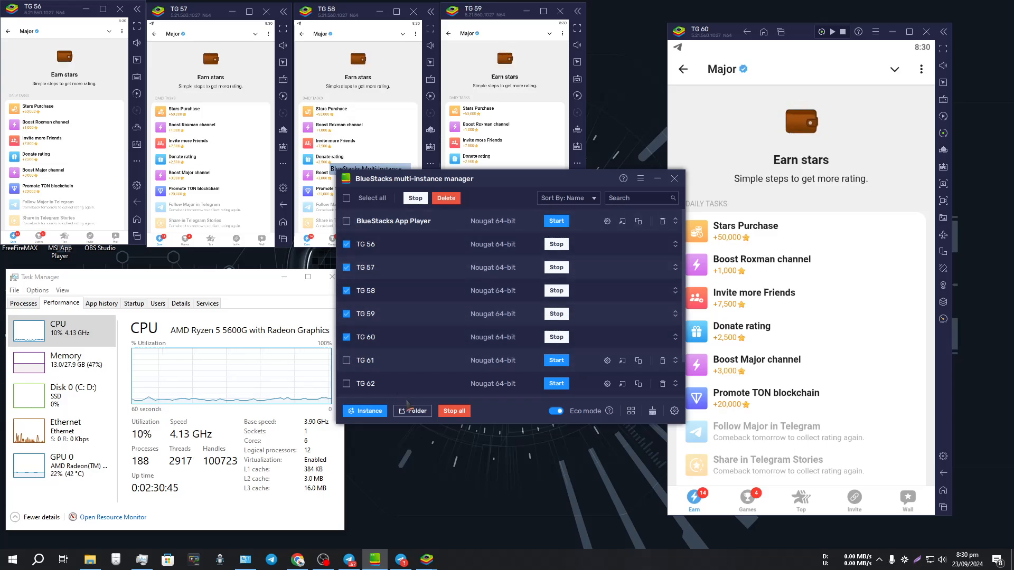
{"action": "left_click", "coordinate": [458, 412]}
{"action": "left_click", "coordinate": [550, 321]}
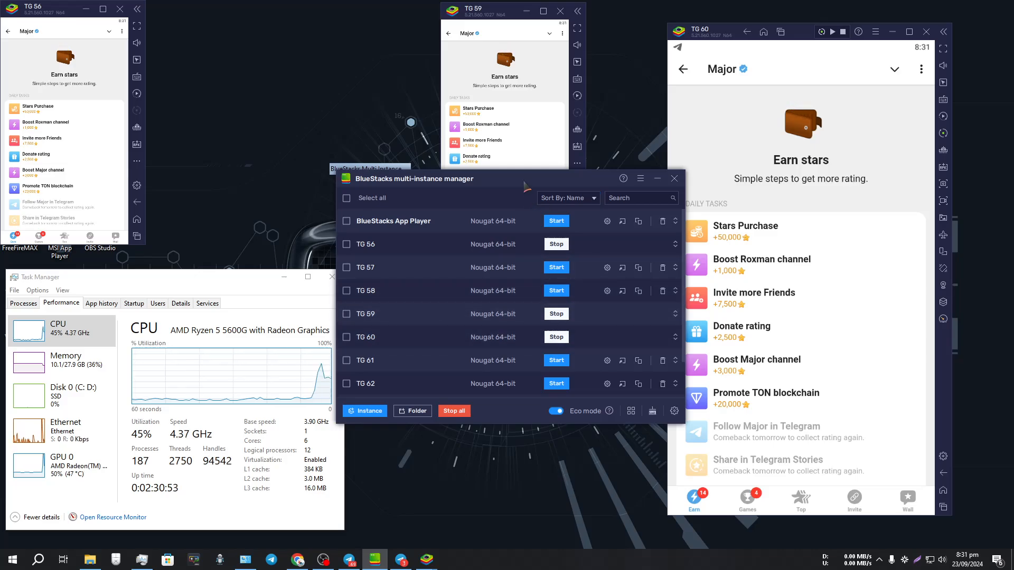
{"action": "left_click_drag", "start_coordinate": [521, 182], "coordinate": [465, 273]}
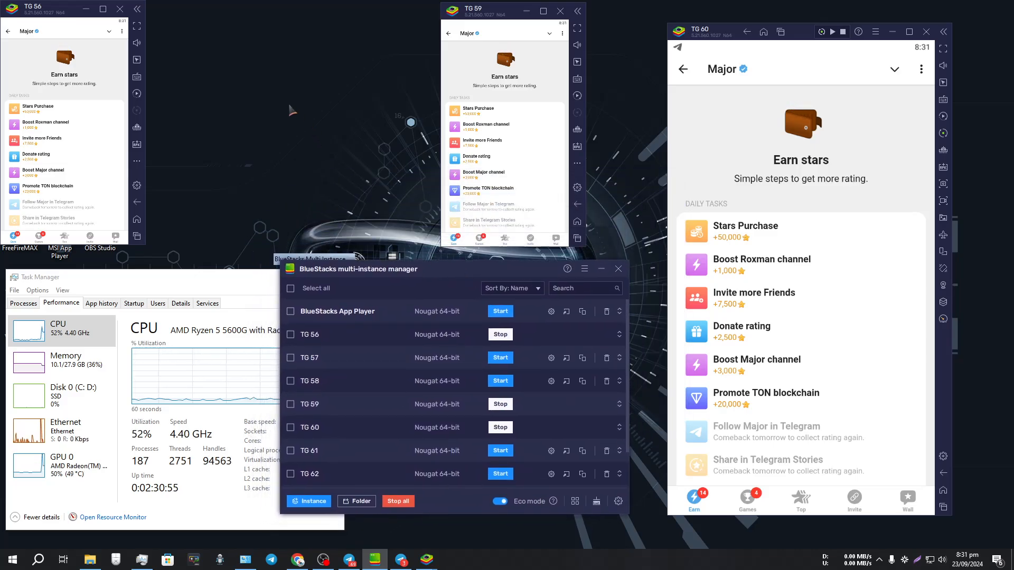
{"action": "right_click", "coordinate": [268, 80]}
{"action": "left_click", "coordinate": [291, 111]}
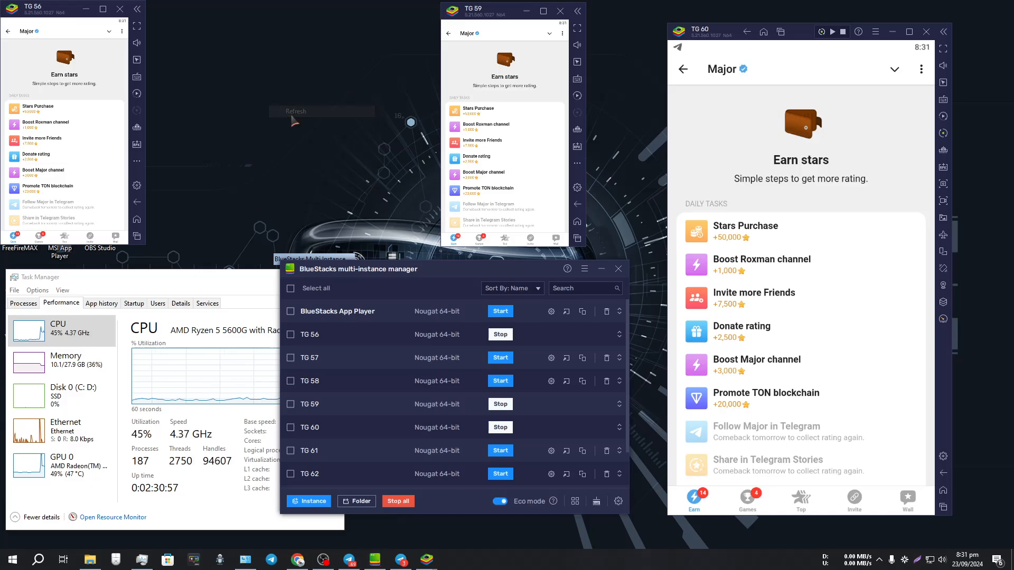
{"action": "right_click", "coordinate": [261, 44]}
{"action": "left_click", "coordinate": [289, 74]}
{"action": "right_click", "coordinate": [275, 47]}
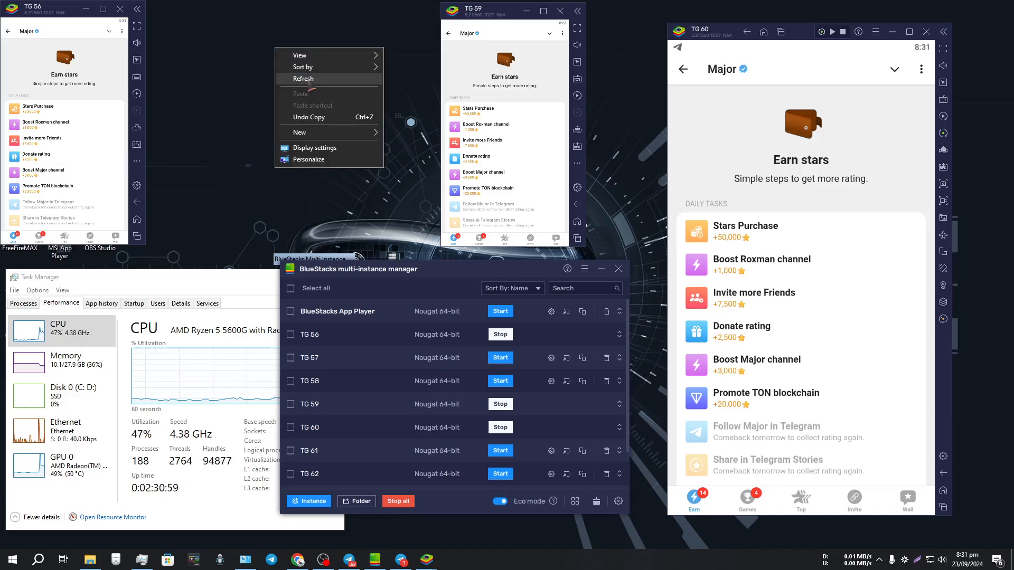
{"action": "left_click", "coordinate": [304, 78]}
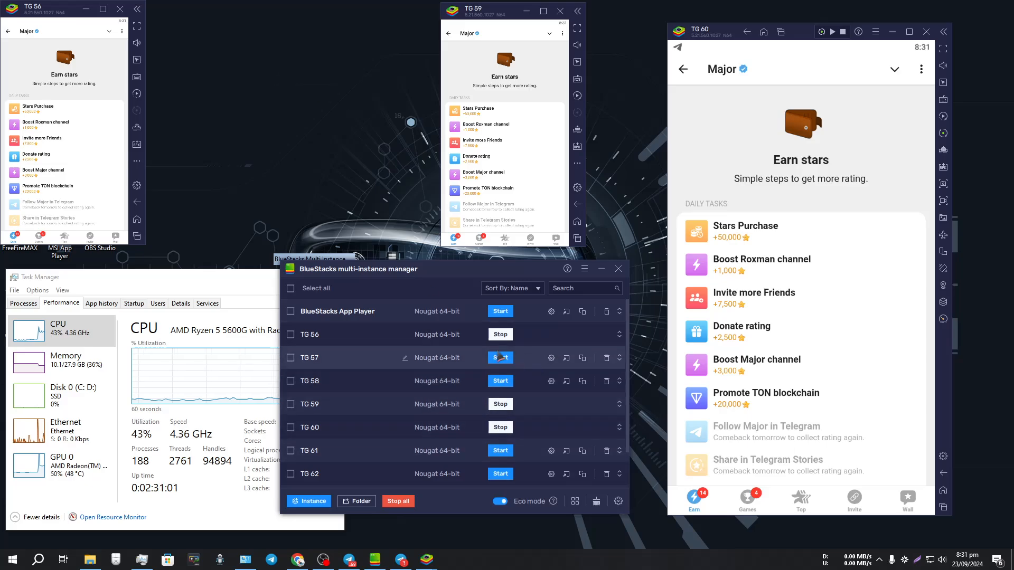
Stop TG 56 with confirmation, move the multi-instance manager clear of Task Manager, and refresh the desktop
{"action": "left_click", "coordinate": [494, 337]}
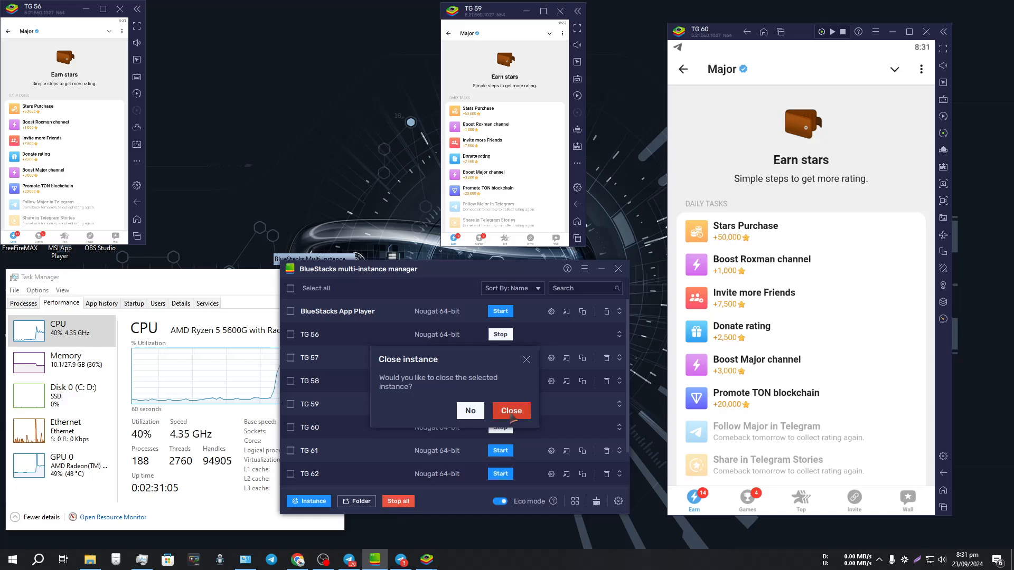
{"action": "left_click", "coordinate": [499, 412]}
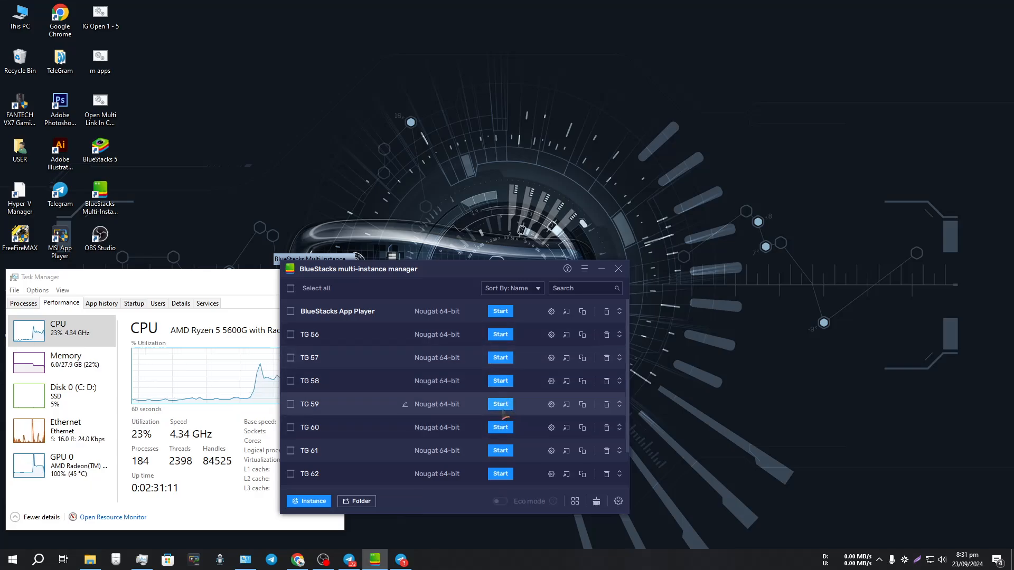
{"action": "left_click_drag", "start_coordinate": [489, 270], "coordinate": [798, 54]}
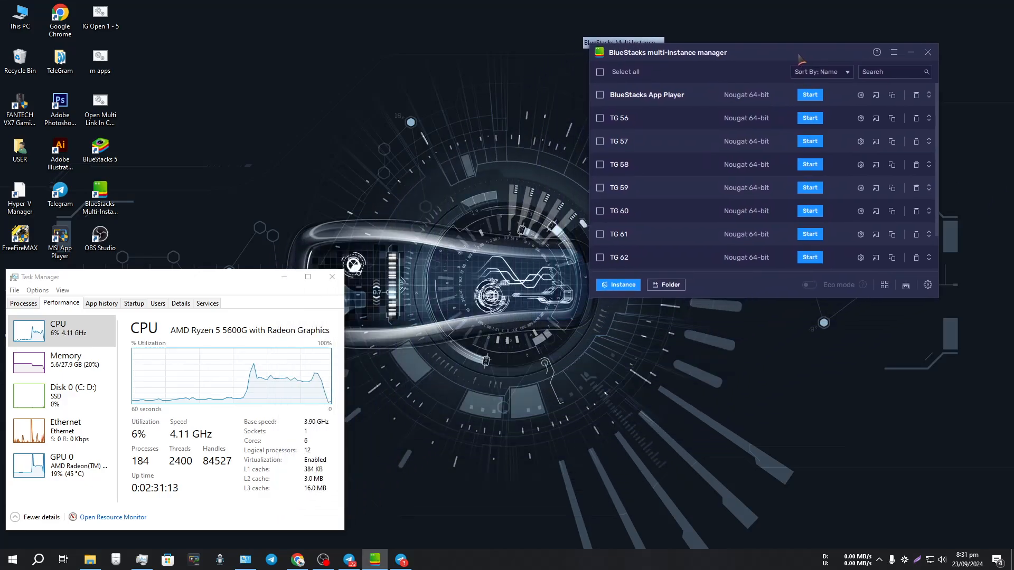
{"action": "right_click", "coordinate": [324, 70]}
{"action": "left_click", "coordinate": [351, 102]}
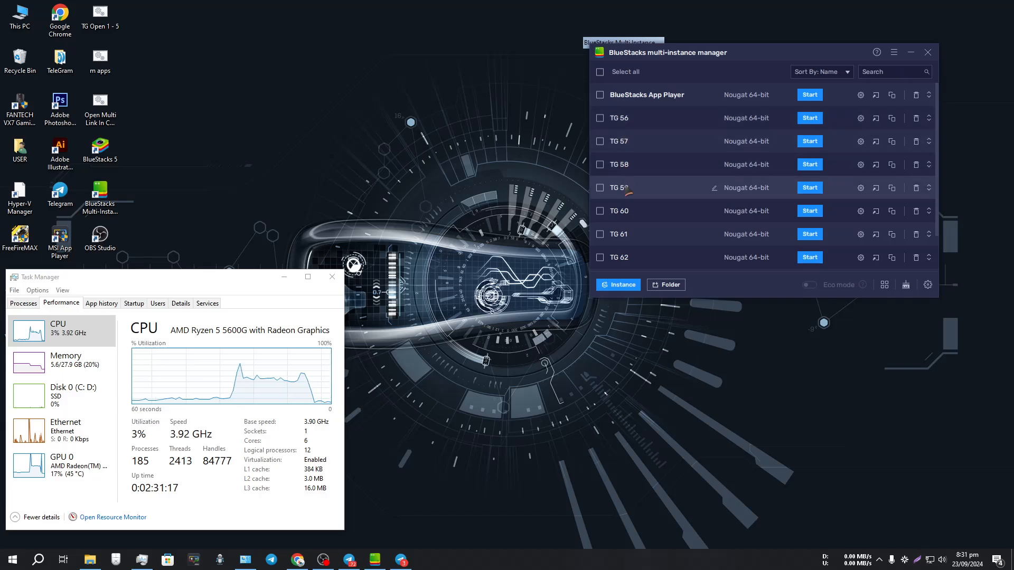
Select TG 62, TG 63 and BlueStacks App Player 9 in the multi-instance manager and start them together
{"action": "scroll", "coordinate": [675, 244], "scroll_direction": "down", "scroll_amount": 2}
{"action": "scroll", "coordinate": [675, 244], "scroll_direction": "down", "scroll_amount": 1}
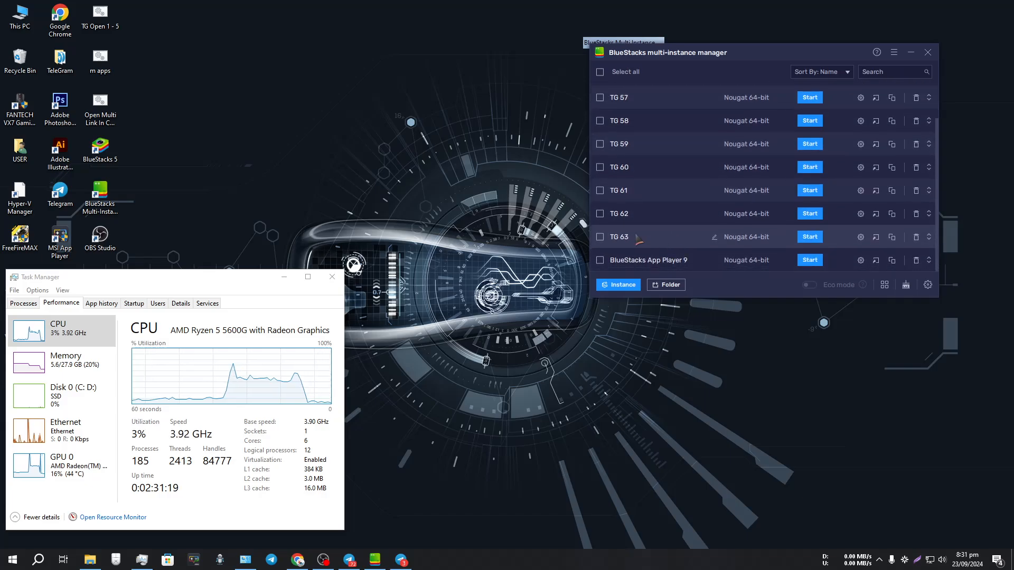
{"action": "left_click", "coordinate": [600, 214]}
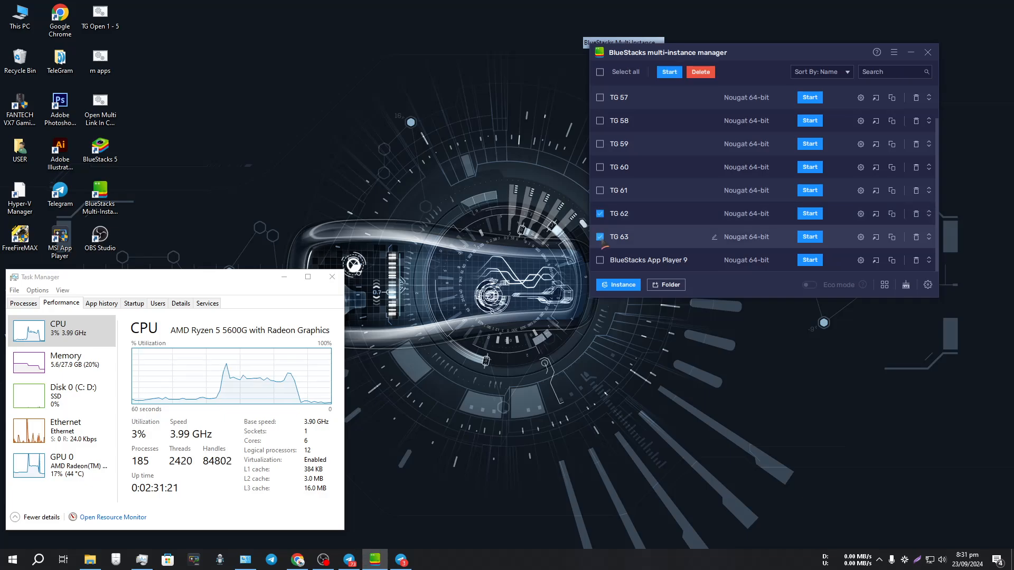
{"action": "left_click", "coordinate": [600, 260]}
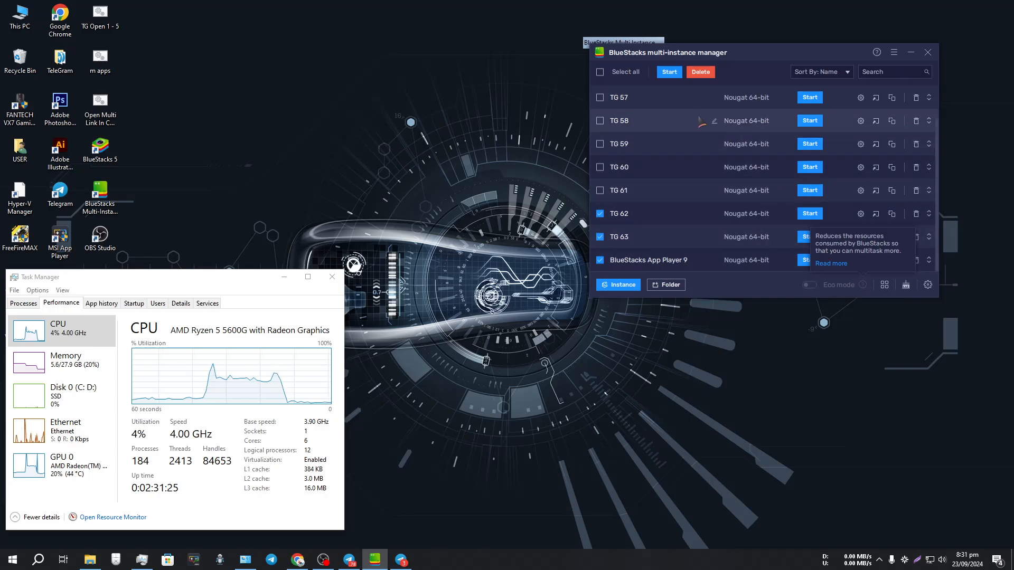
{"action": "scroll", "coordinate": [691, 191], "scroll_direction": "up", "scroll_amount": 2}
{"action": "scroll", "coordinate": [694, 192], "scroll_direction": "down", "scroll_amount": 2}
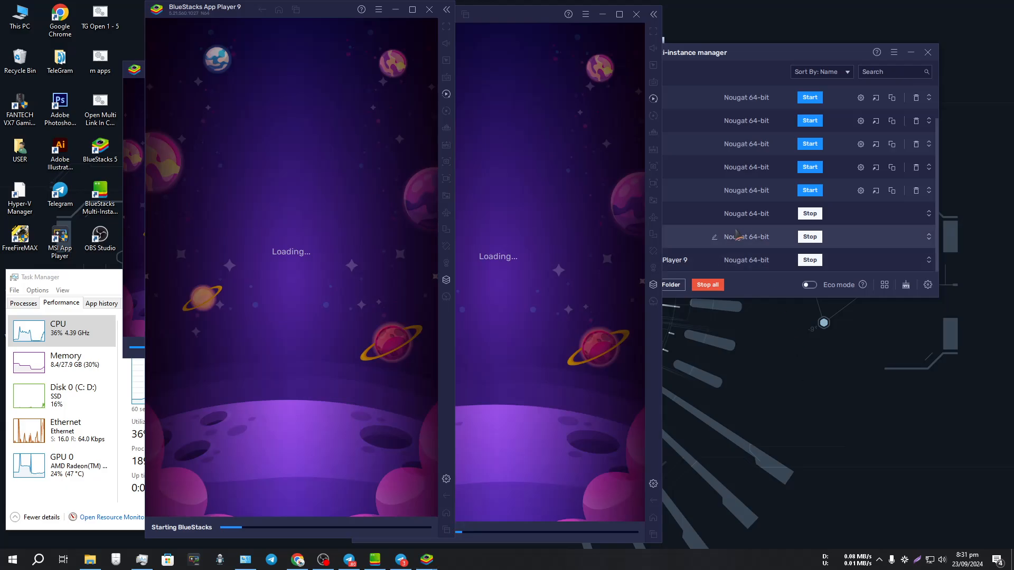
Select the three running instances, apply Arrange all, and align the BlueStacks App Player 9 window directly beside TG 63
{"action": "left_click", "coordinate": [737, 61]}
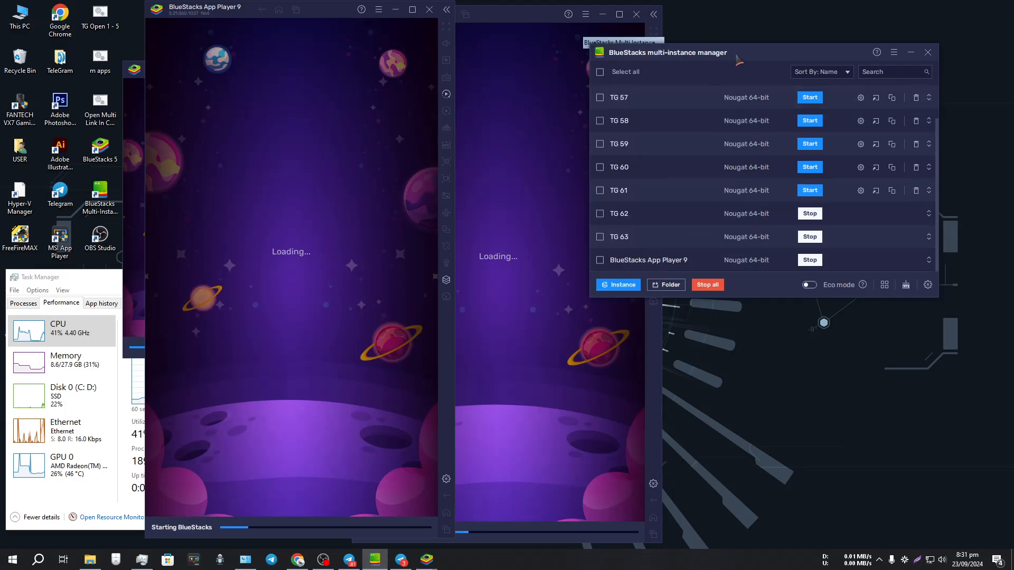
{"action": "left_click", "coordinate": [600, 213]}
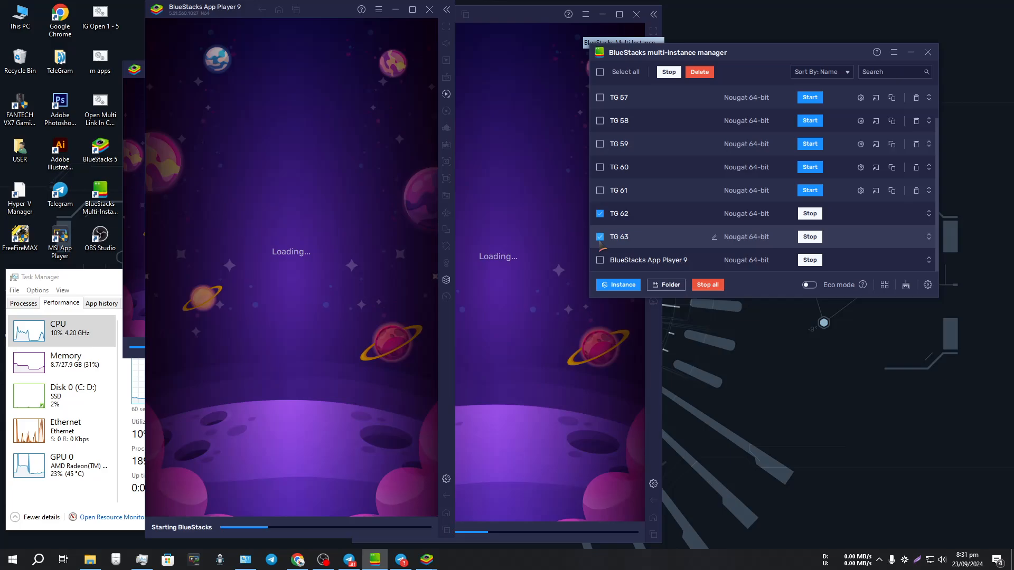
{"action": "left_click", "coordinate": [599, 260]}
{"action": "left_click", "coordinate": [885, 285]}
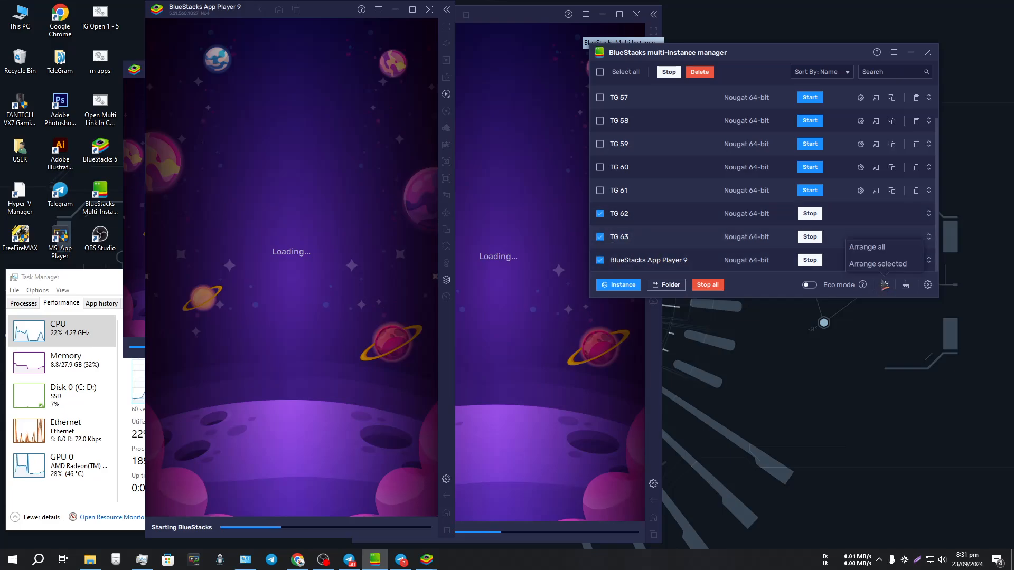
{"action": "left_click", "coordinate": [867, 246]}
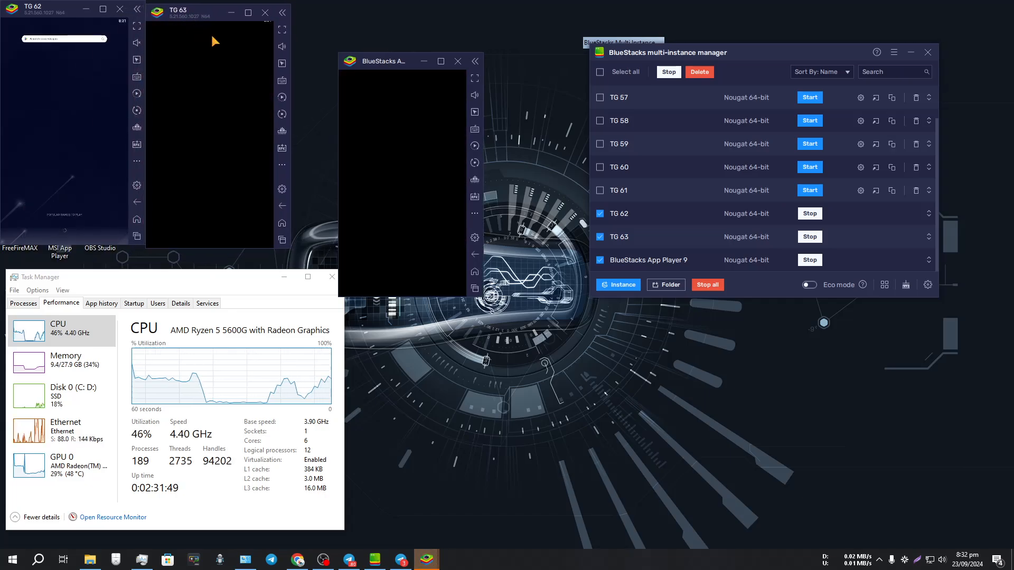
{"action": "left_click_drag", "start_coordinate": [400, 66], "coordinate": [353, 20]}
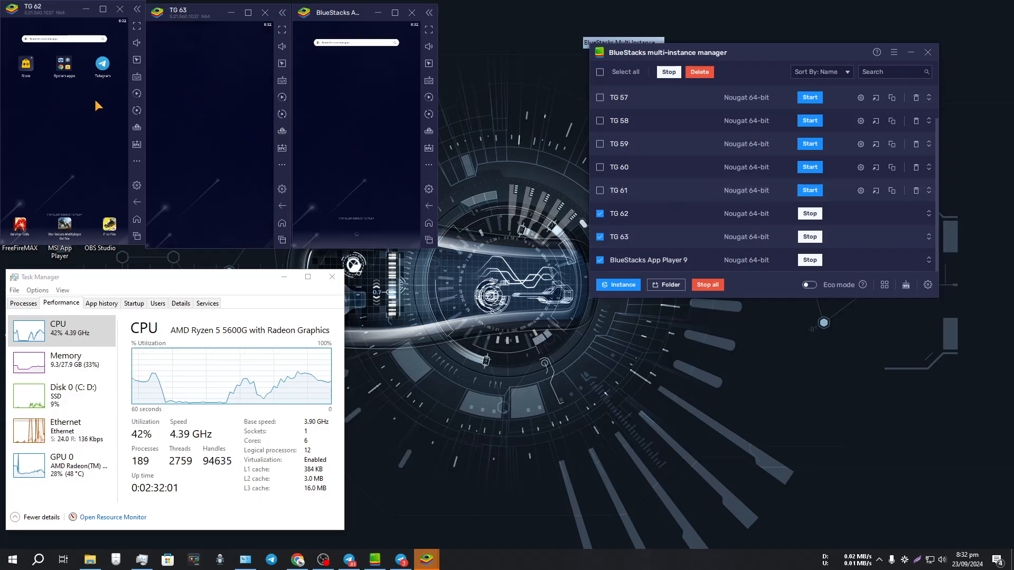
{"action": "mouse_move", "coordinate": [346, 18]}
{"action": "left_mouse_down"}
{"action": "mouse_move", "coordinate": [420, 37]}
{"action": "mouse_move", "coordinate": [346, 20]}
{"action": "left_mouse_up"}
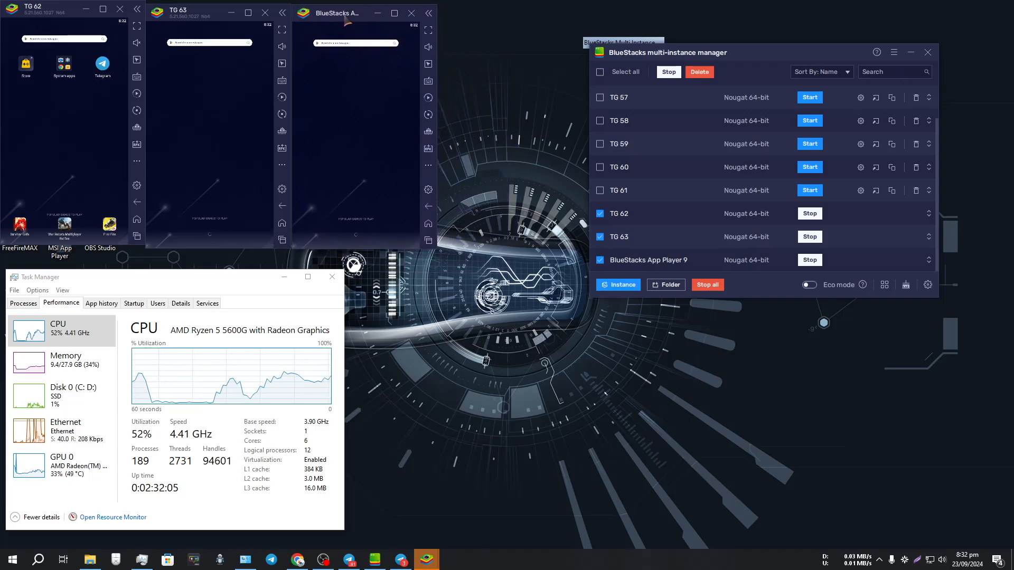
Turn on Eco mode for the instances, then enlarge the BlueStacks App Player 9 window and move it away from TG 63
{"action": "left_click", "coordinate": [809, 286]}
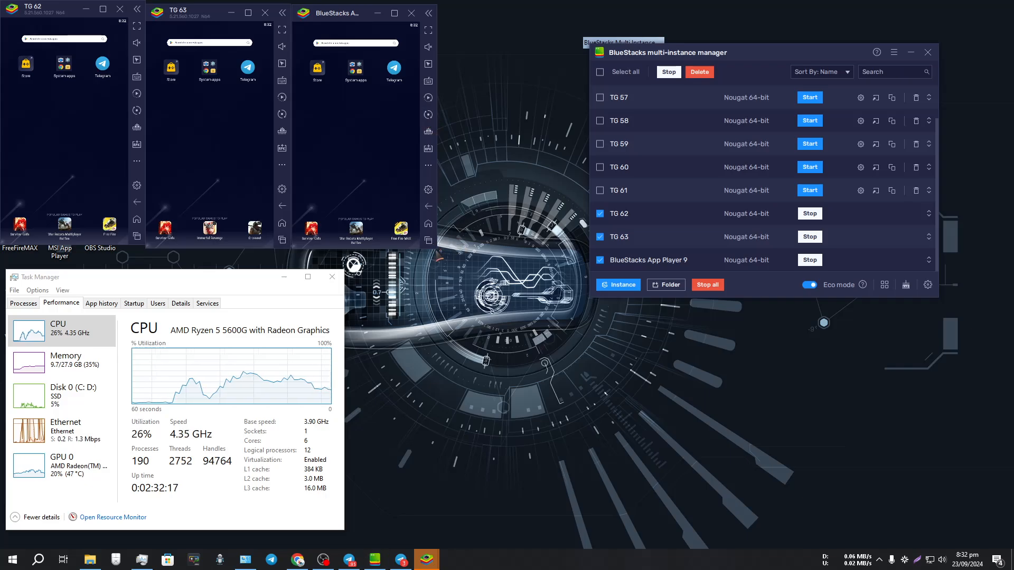
{"action": "left_click_drag", "start_coordinate": [437, 249], "coordinate": [530, 412]}
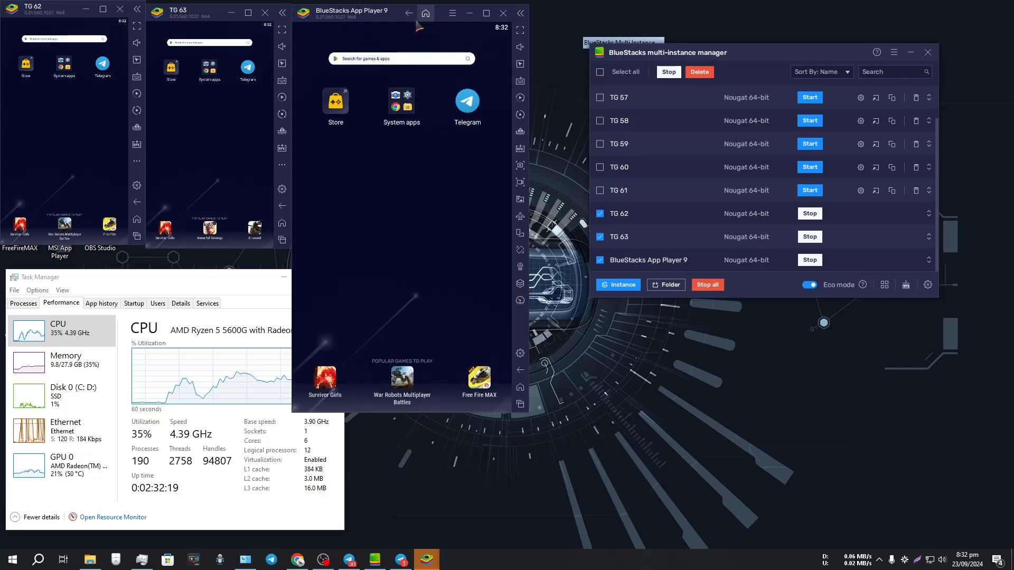
{"action": "left_click_drag", "start_coordinate": [373, 13], "coordinate": [418, 22]}
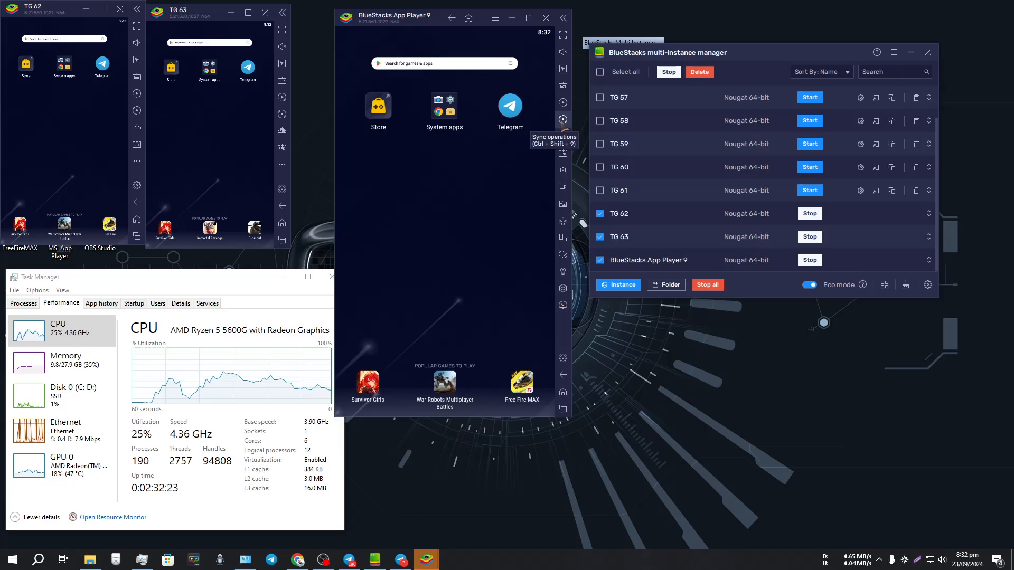
Start synced operations from BlueStacks App Player 9 with TG 62 and TG 63, and launch Telegram in all three
{"action": "left_click", "coordinate": [563, 122]}
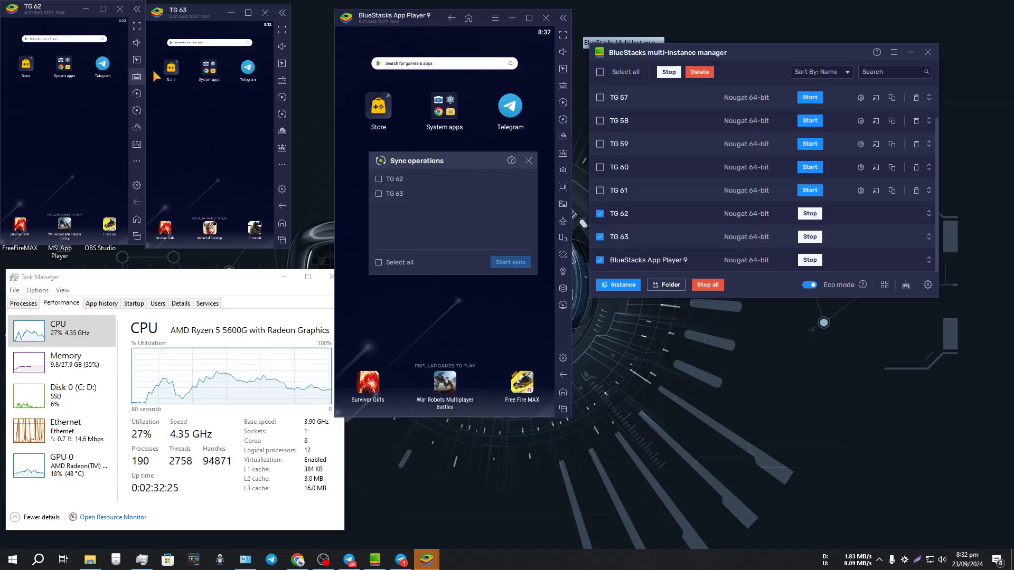
{"action": "left_click", "coordinate": [379, 262]}
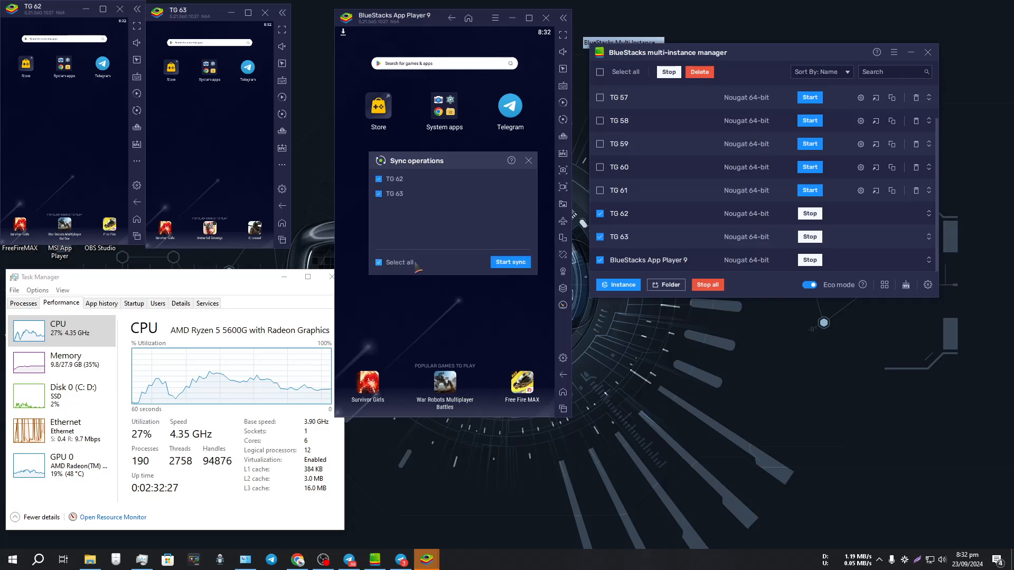
{"action": "left_click", "coordinate": [504, 263]}
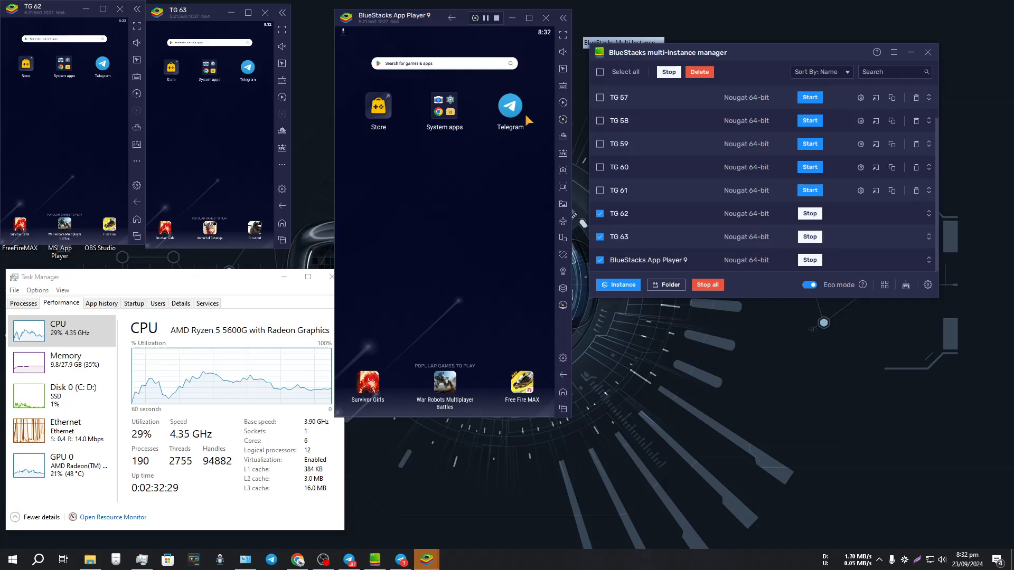
{"action": "left_click", "coordinate": [509, 111]}
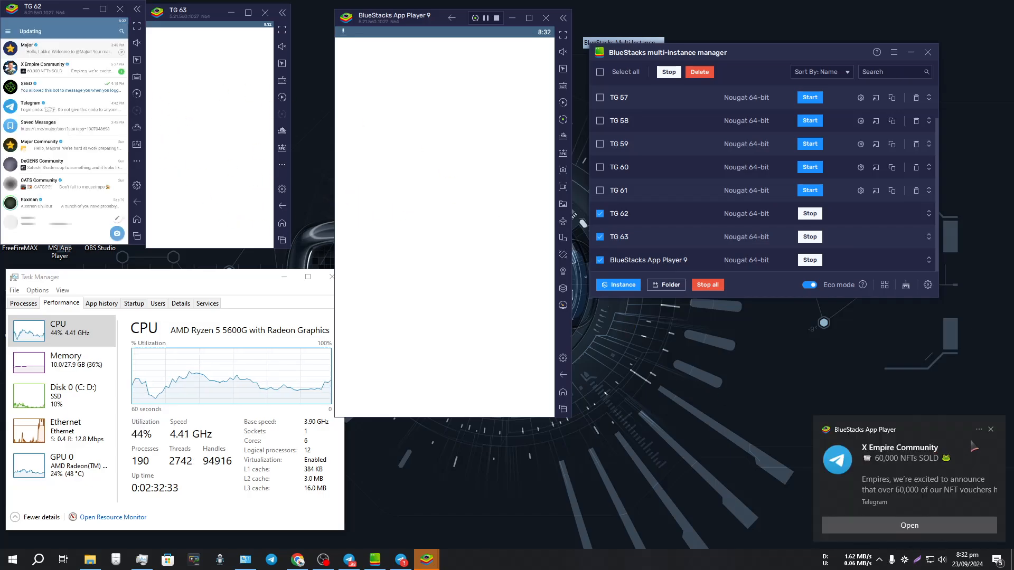
Turn off Telegram notifications for private chats, groups, channels and reactions in TG 62, then return to its chat list
{"action": "left_click", "coordinate": [8, 32]}
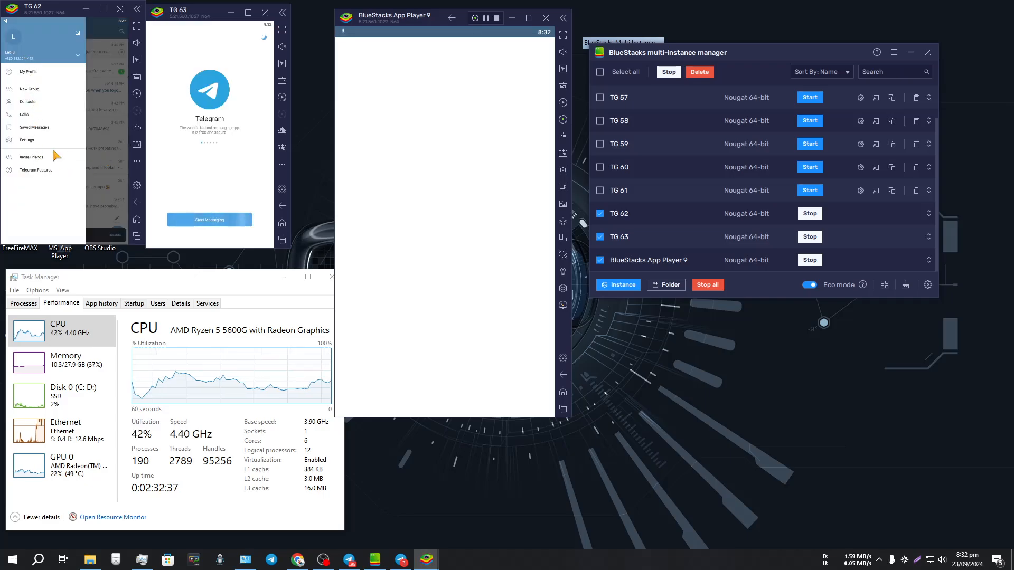
{"action": "left_click", "coordinate": [32, 141]}
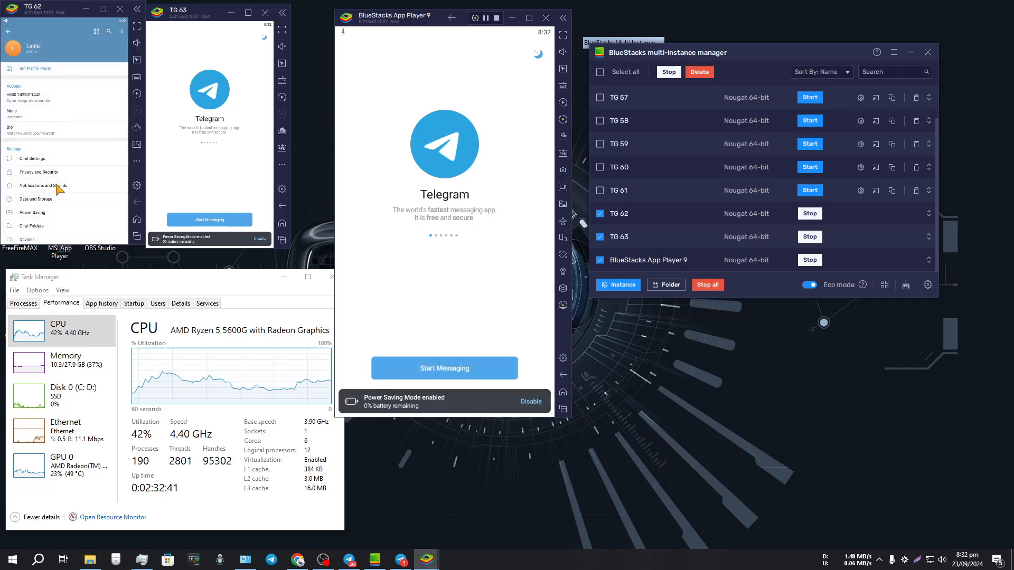
{"action": "left_click", "coordinate": [59, 185]}
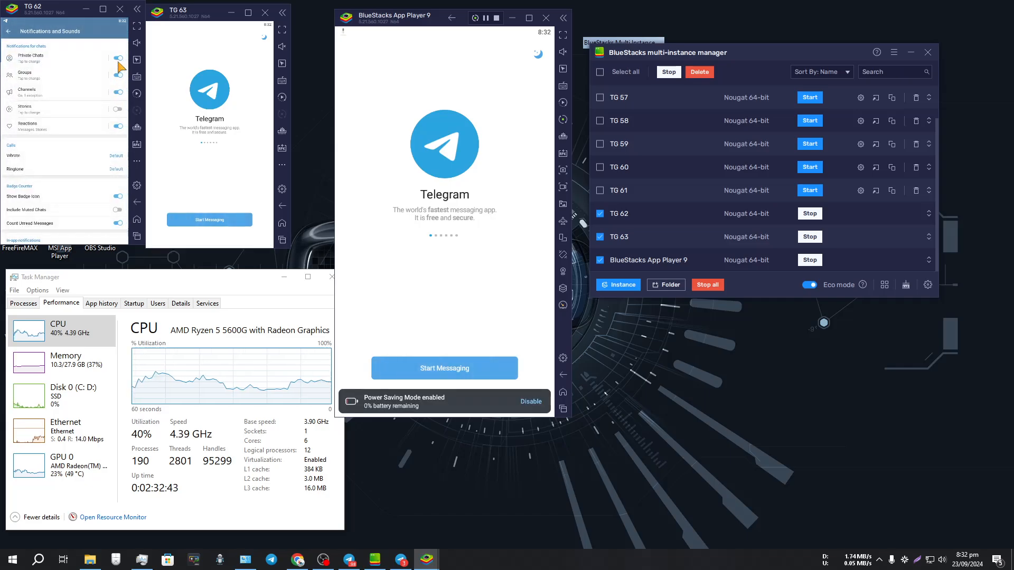
{"action": "left_click", "coordinate": [118, 75]}
{"action": "left_click", "coordinate": [117, 92]}
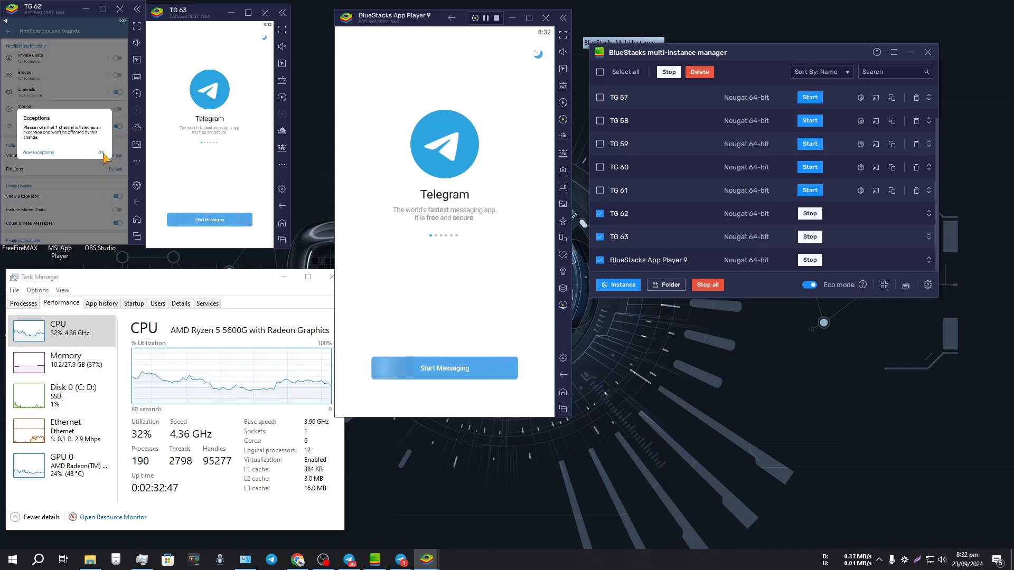
{"action": "left_click", "coordinate": [117, 133]}
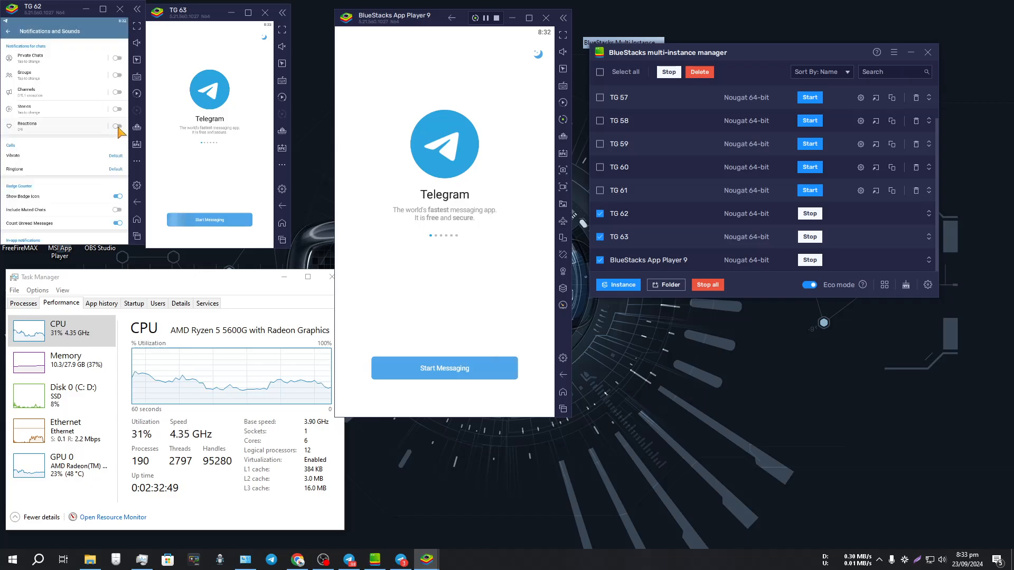
{"action": "left_click", "coordinate": [8, 31]}
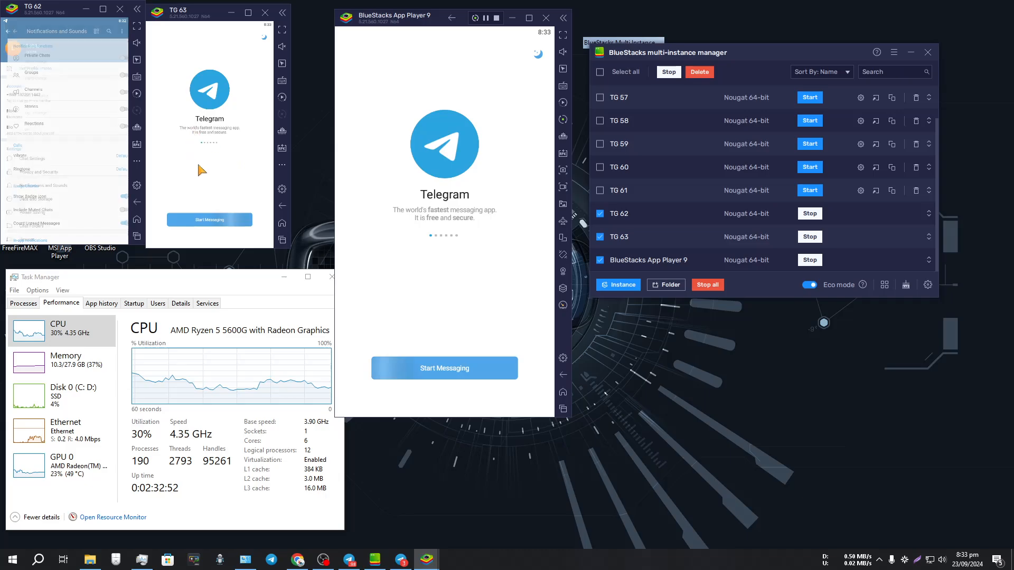
{"action": "left_click", "coordinate": [137, 202]}
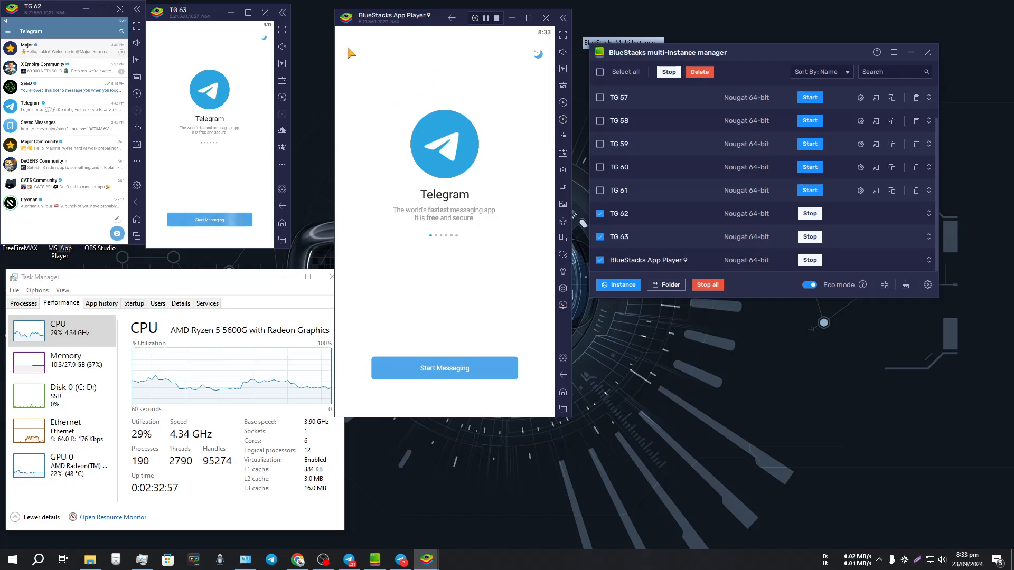
End the synced operations in BlueStacks App Player 9 and minimize its window, with TG 62 moved out from the screen corner
{"action": "left_click_drag", "start_coordinate": [38, 14], "coordinate": [291, 93]}
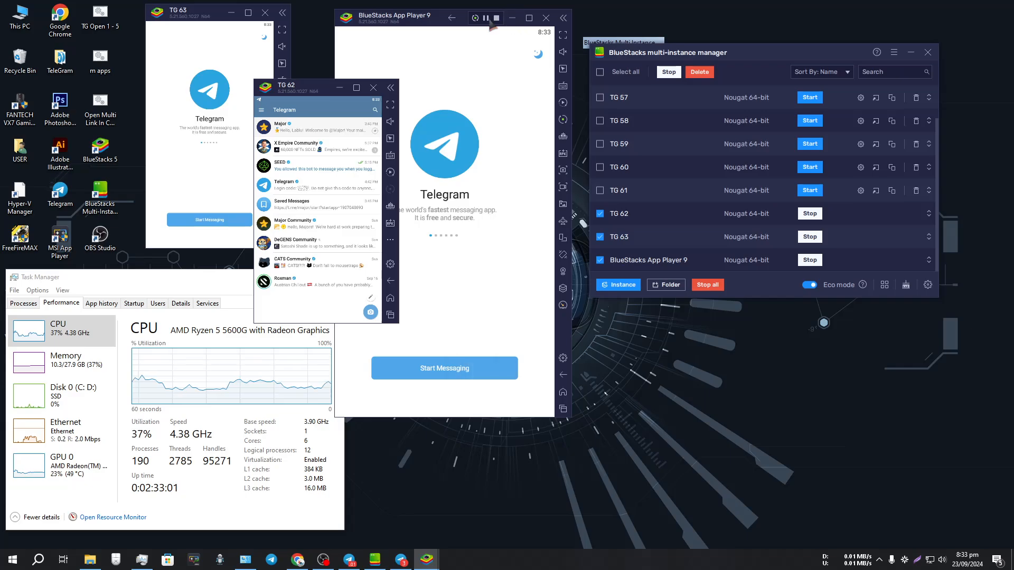
{"action": "left_click", "coordinate": [491, 24]}
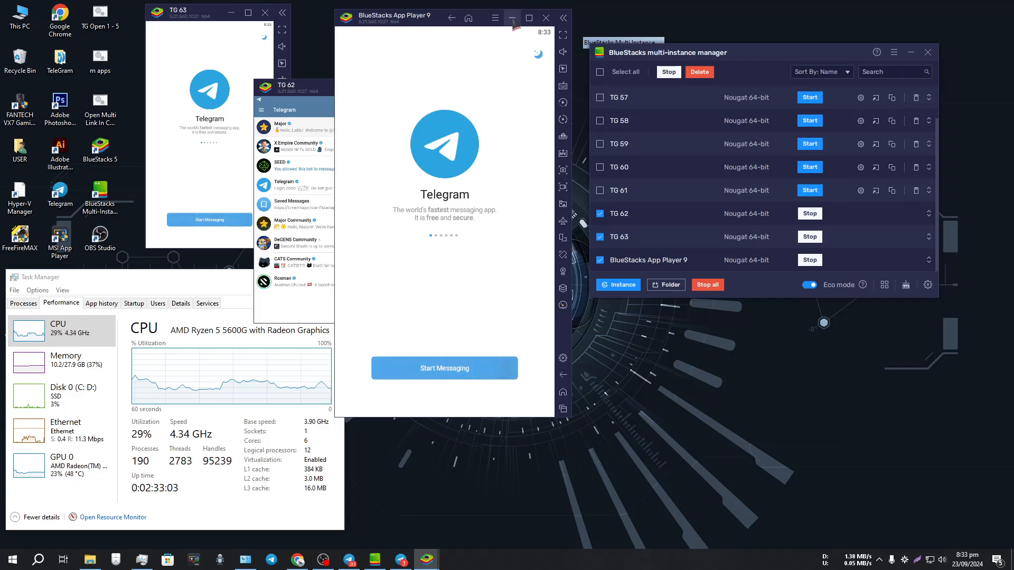
{"action": "left_click", "coordinate": [512, 19]}
Pin the SEED chat in the enlarged TG 62 and place it below Major, then restore the window size and clear the selection
{"action": "left_click_drag", "start_coordinate": [308, 94], "coordinate": [416, 72]}
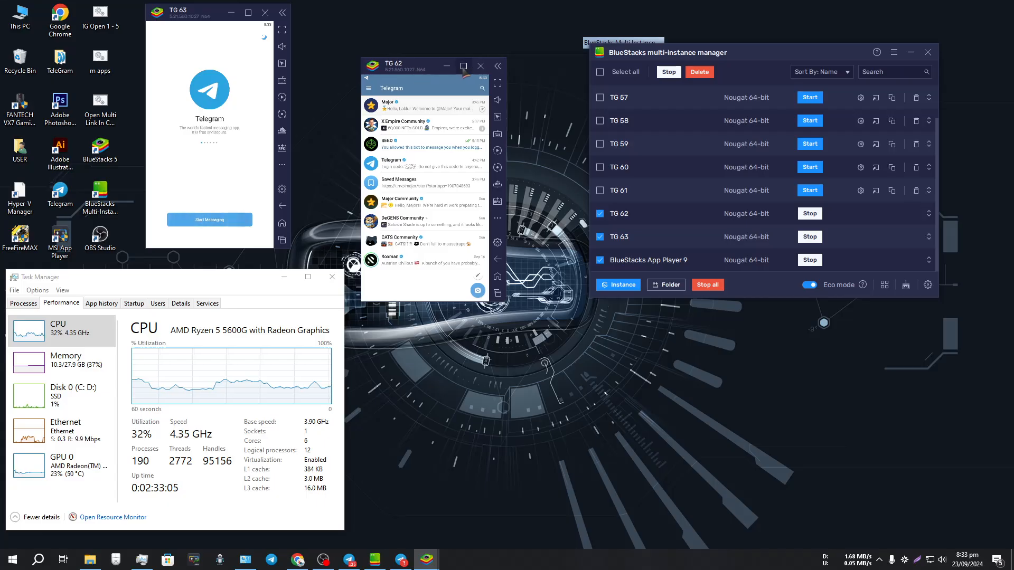
{"action": "left_click", "coordinate": [465, 66]}
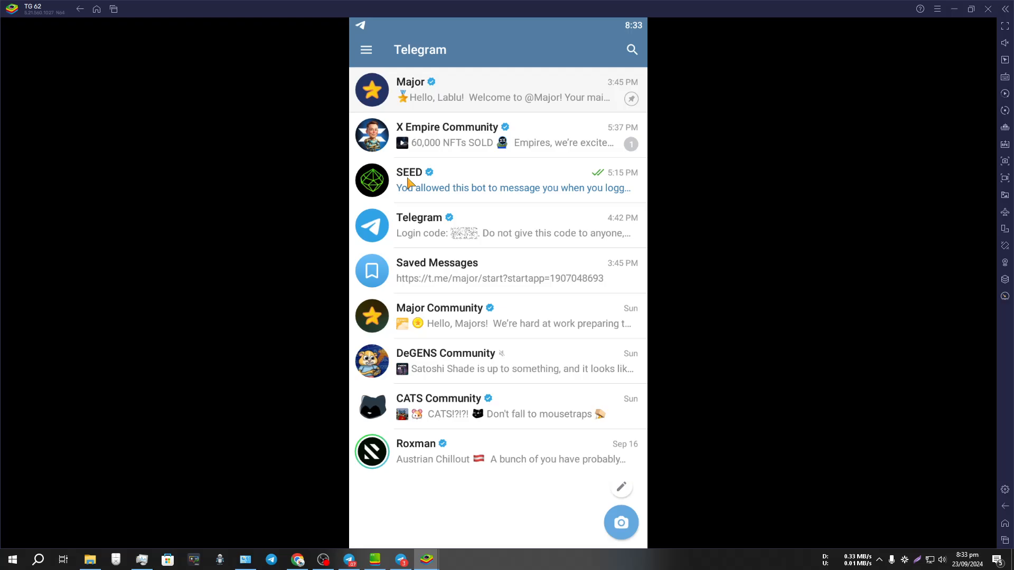
{"action": "left_click", "coordinate": [487, 185]}
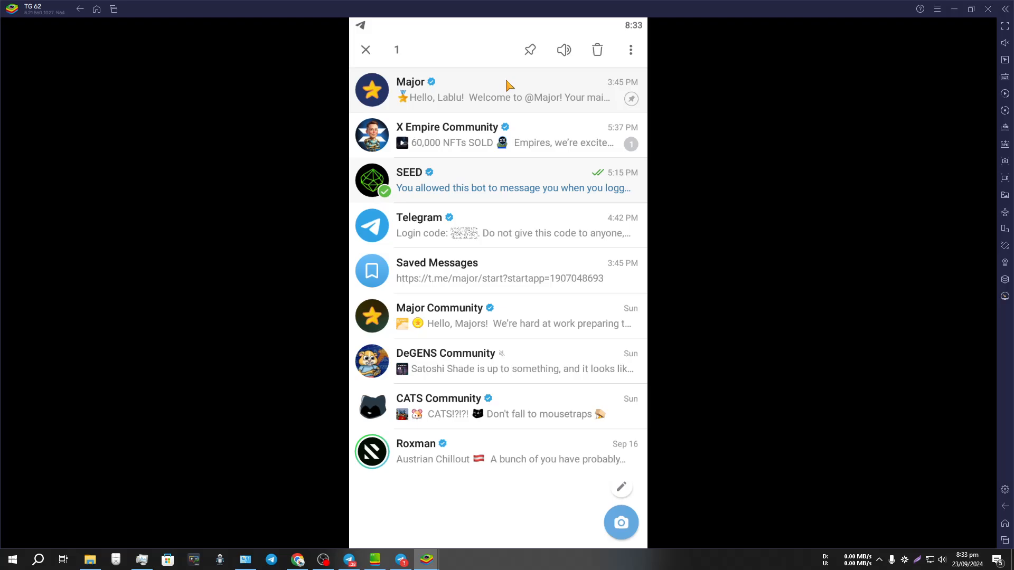
{"action": "left_click", "coordinate": [531, 50]}
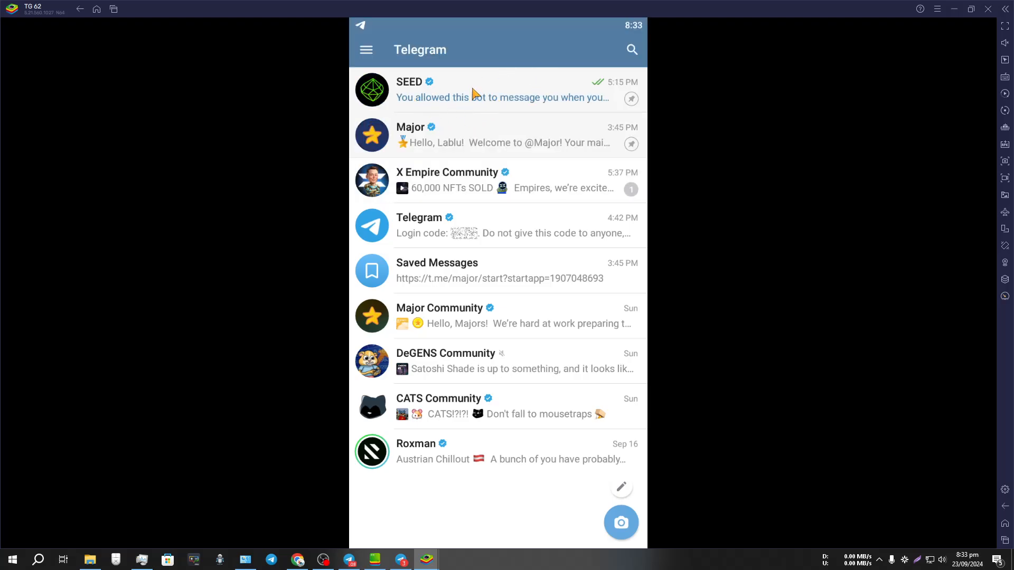
{"action": "left_click", "coordinate": [474, 93]}
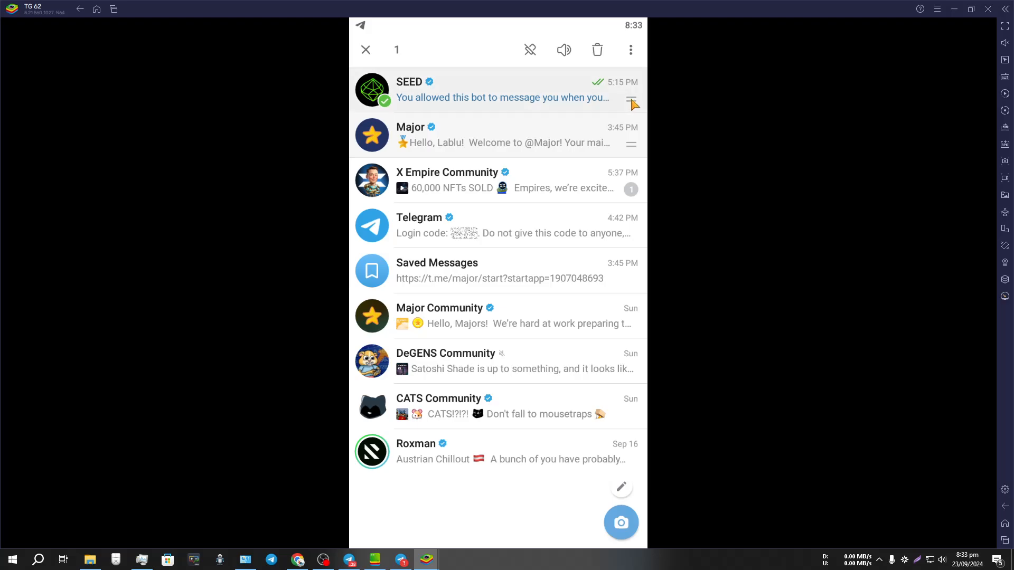
{"action": "left_click_drag", "start_coordinate": [633, 103], "coordinate": [630, 152]}
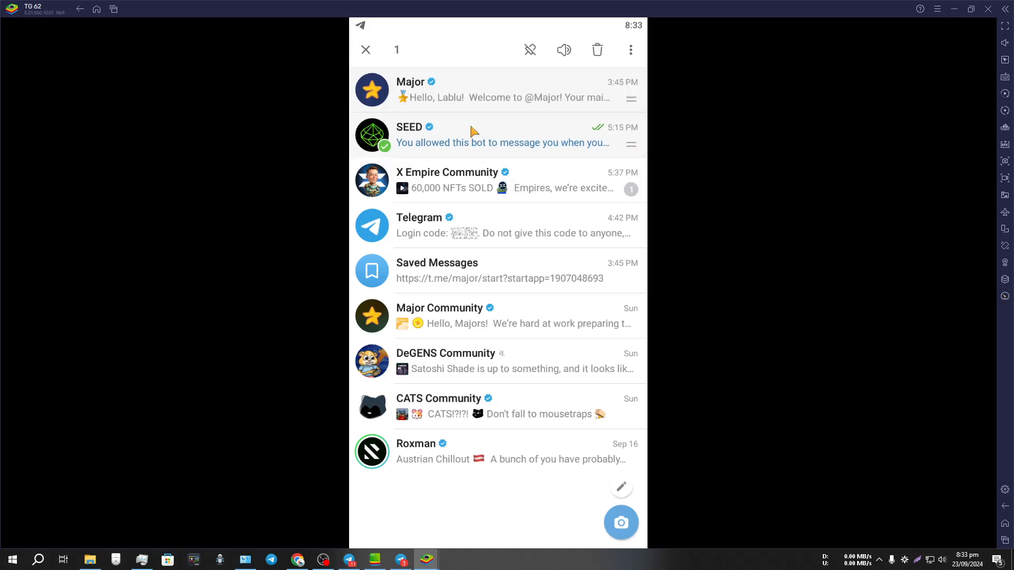
{"action": "left_click", "coordinate": [970, 10]}
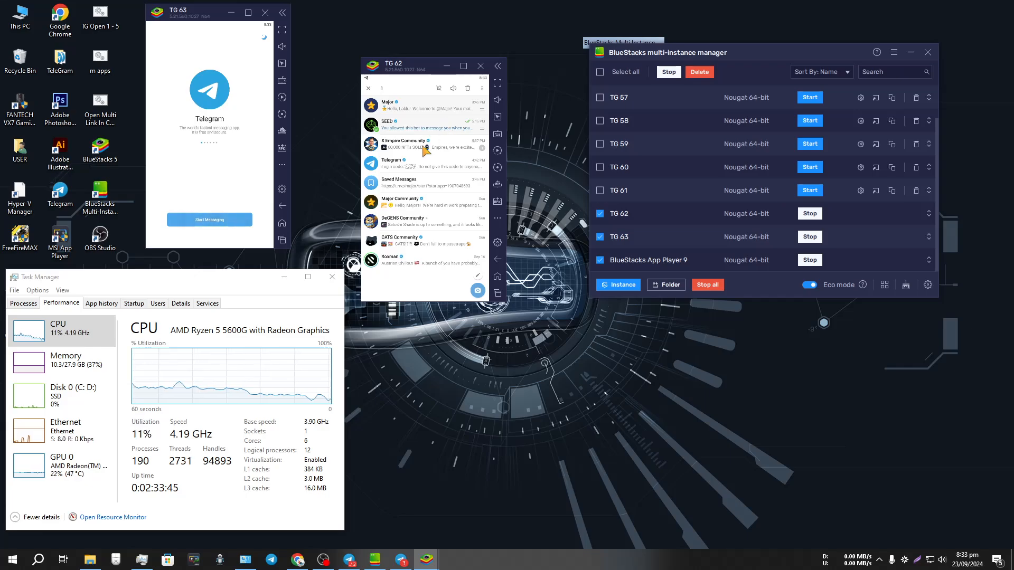
{"action": "left_click", "coordinate": [368, 89]}
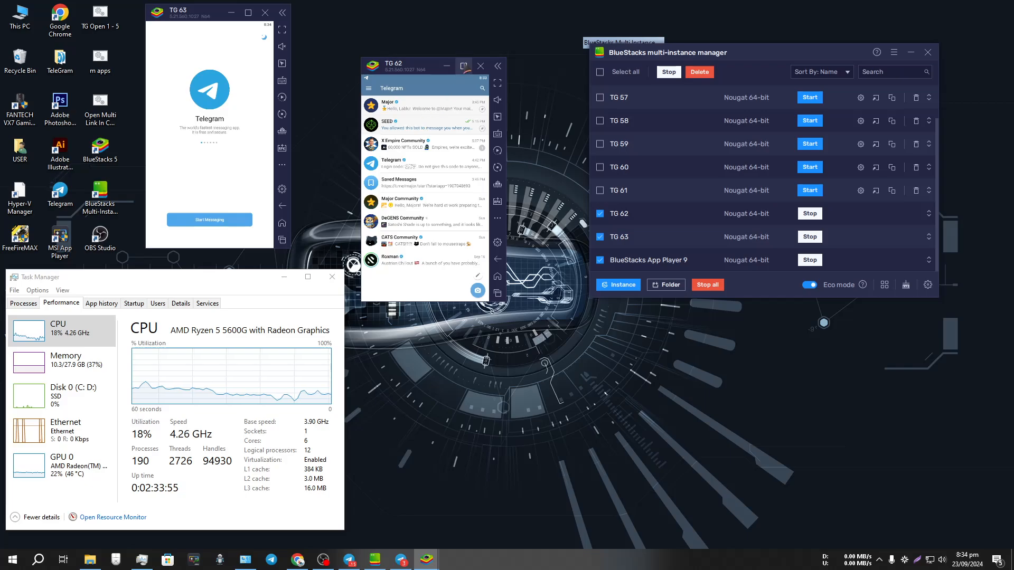
Reorder the pinned SEED chat above Major and back below it in the maximized TG 62, then restore the window
{"action": "left_click", "coordinate": [464, 66]}
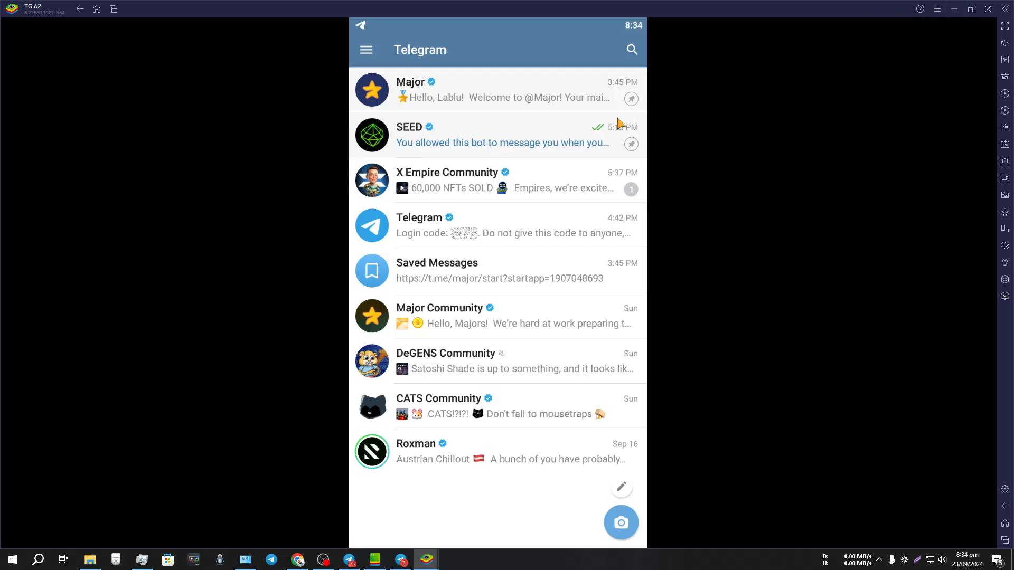
{"action": "left_click", "coordinate": [499, 144]}
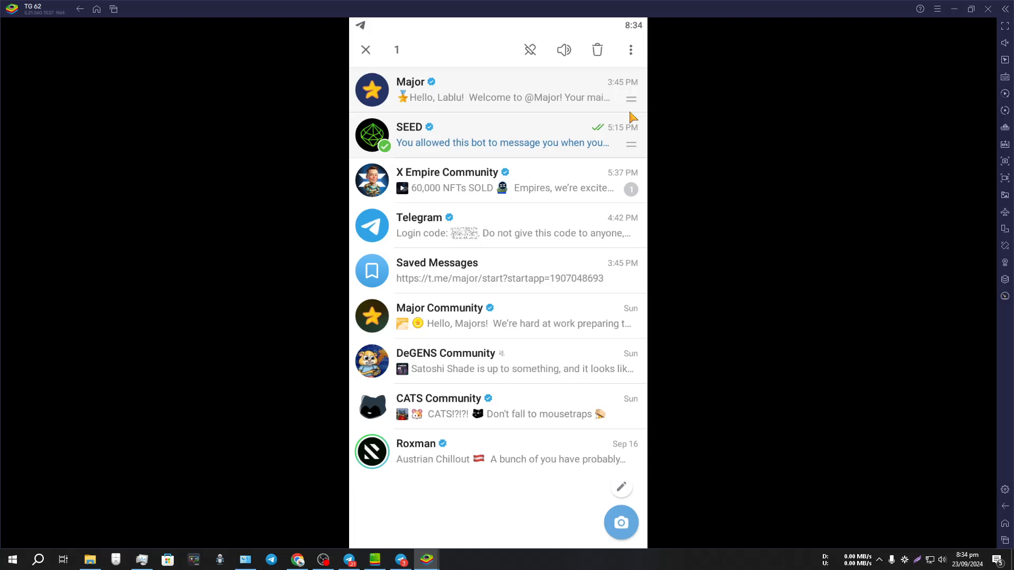
{"action": "left_click_drag", "start_coordinate": [632, 118], "coordinate": [639, 145]}
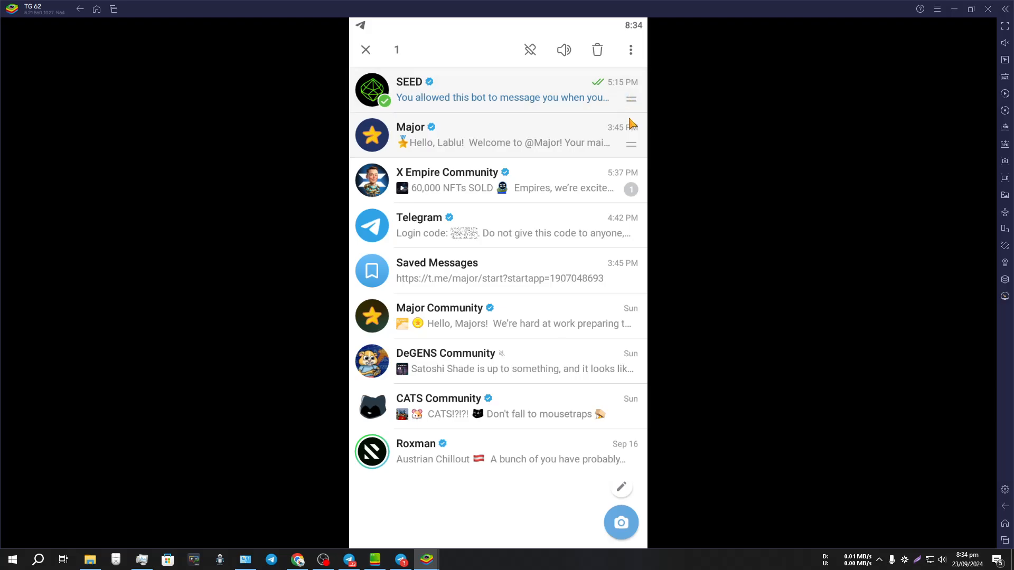
{"action": "left_click_drag", "start_coordinate": [632, 123], "coordinate": [633, 153]}
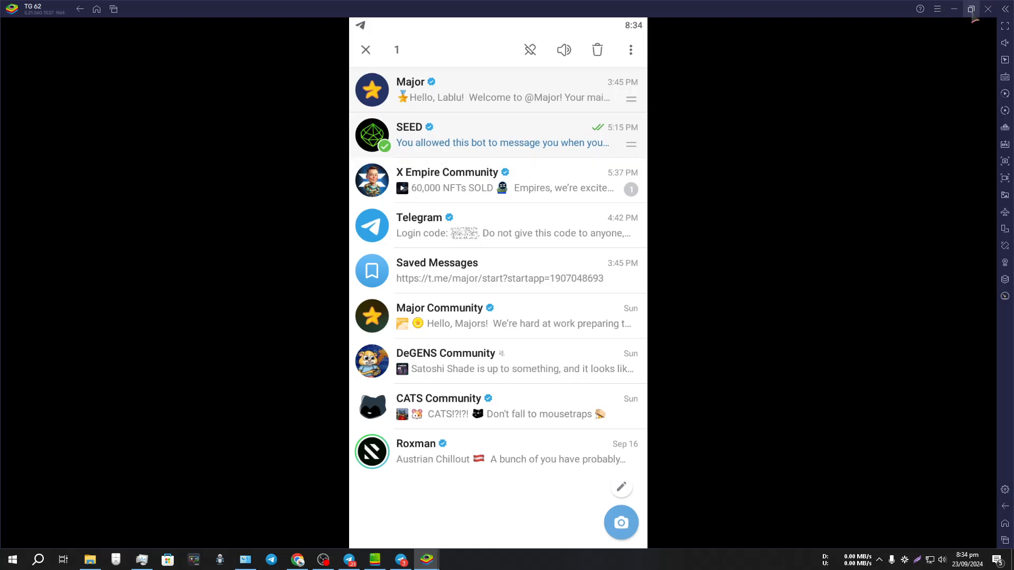
{"action": "left_click", "coordinate": [971, 9]}
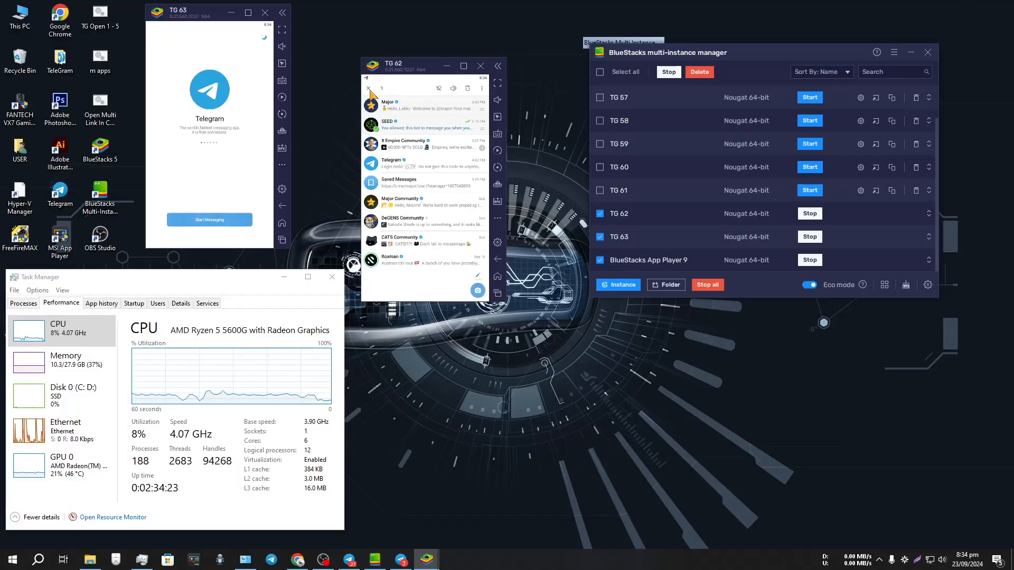
{"action": "left_click", "coordinate": [369, 90]}
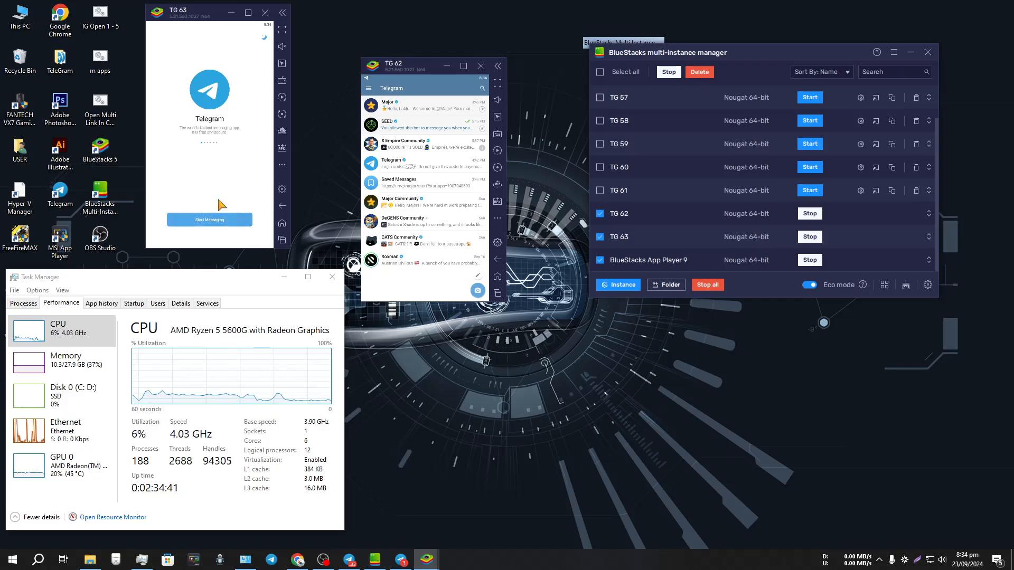
Move the TG 62 window away from TG 63 and stop the TG 62 instance, confirming the closure
{"action": "left_click_drag", "start_coordinate": [418, 70], "coordinate": [352, 18]}
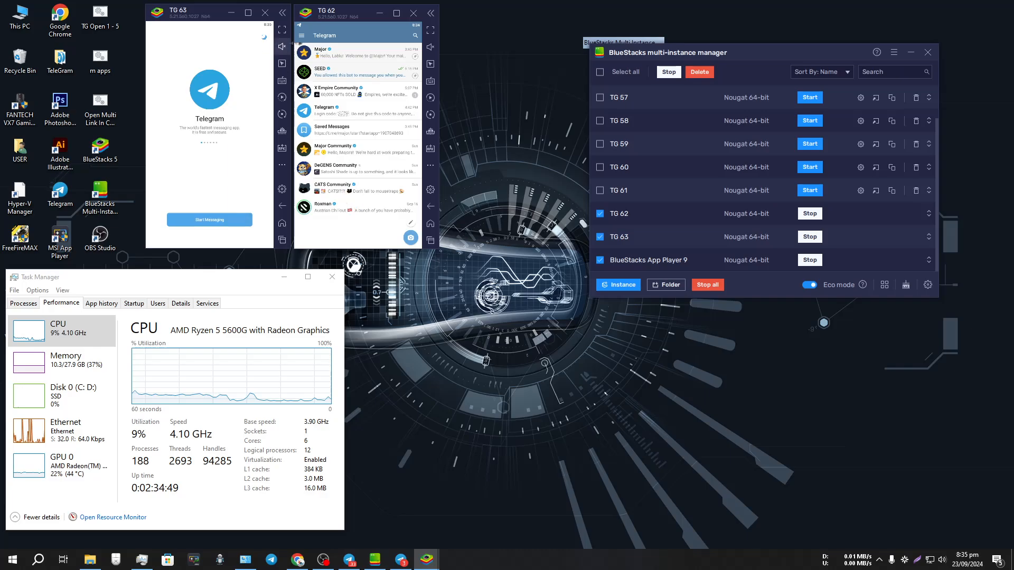
{"action": "left_click_drag", "start_coordinate": [340, 16], "coordinate": [437, 20]}
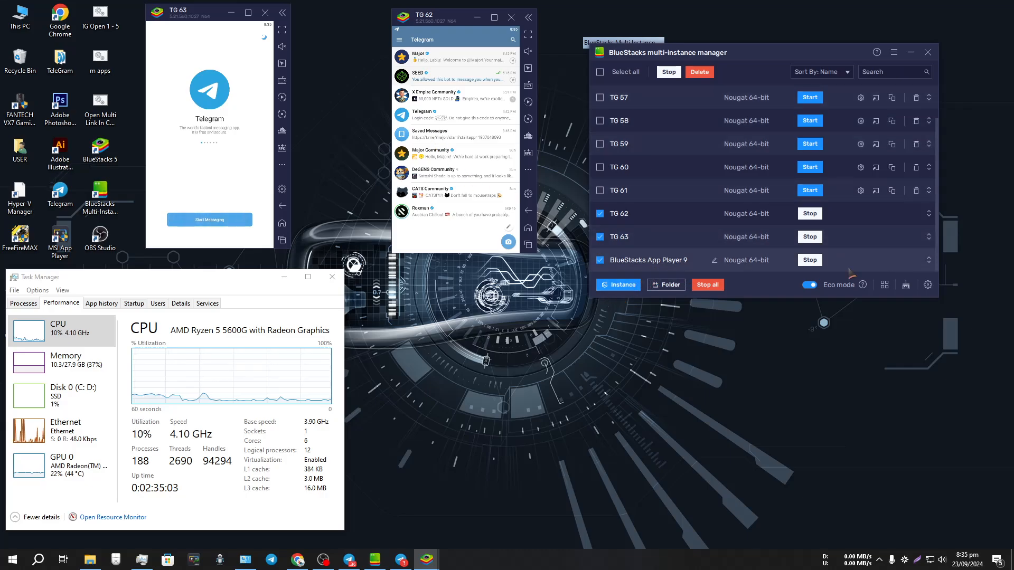
{"action": "left_click", "coordinate": [804, 236]}
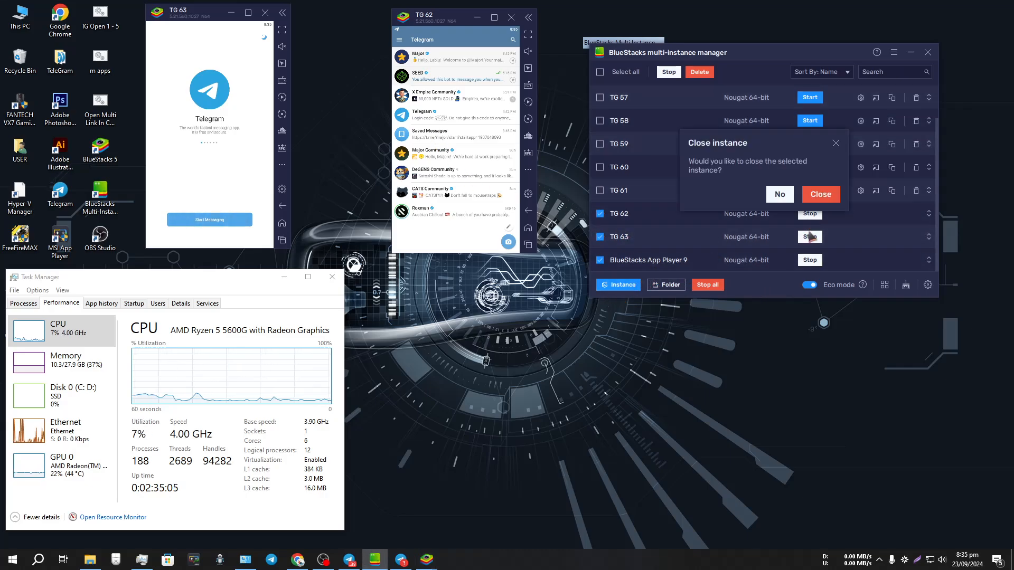
{"action": "left_click", "coordinate": [821, 198]}
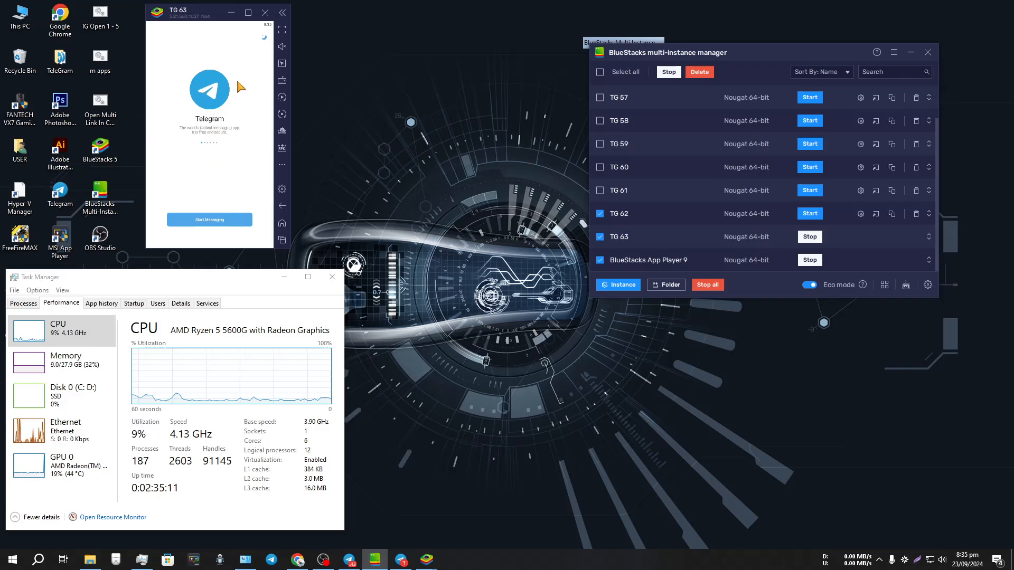
Refresh the desktop several times in a row
{"action": "right_click", "coordinate": [391, 35]}
{"action": "left_click", "coordinate": [420, 65]}
{"action": "right_click", "coordinate": [391, 35]}
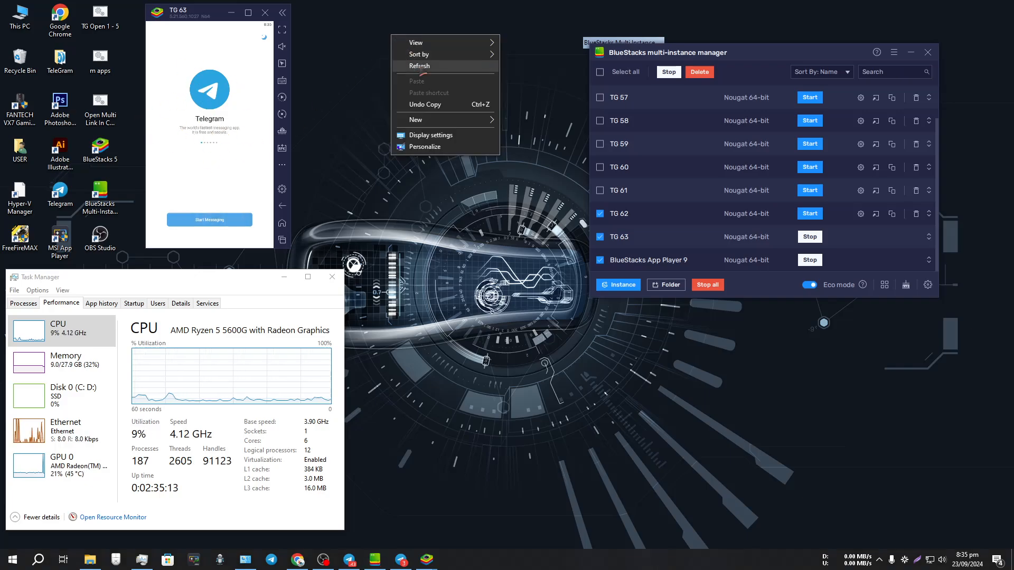
{"action": "left_click", "coordinate": [420, 66]}
{"action": "right_click", "coordinate": [392, 34]}
{"action": "left_click", "coordinate": [420, 66]}
{"action": "right_click", "coordinate": [392, 34]}
{"action": "left_click", "coordinate": [420, 66]}
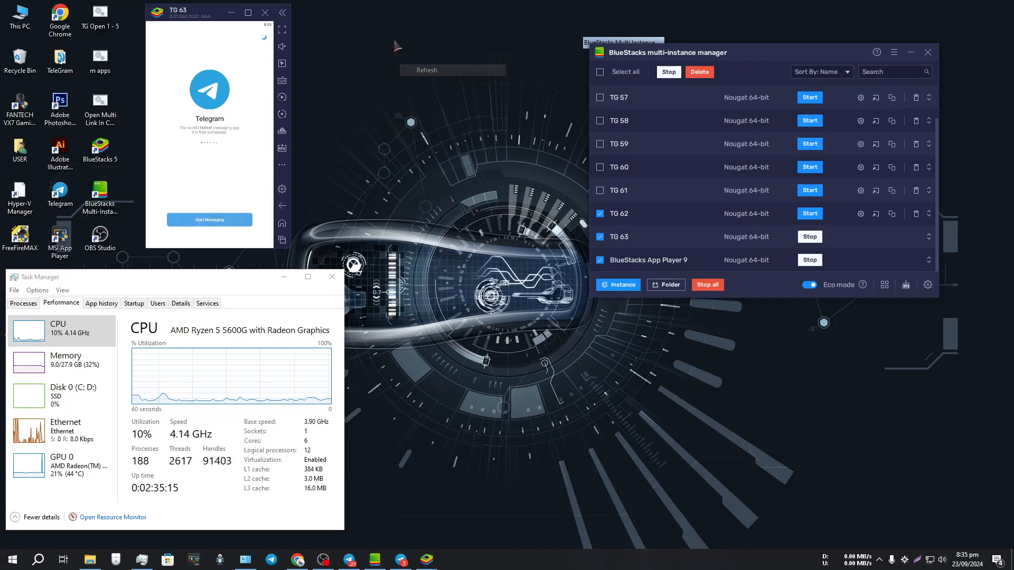
{"action": "right_click", "coordinate": [395, 41]}
{"action": "left_click", "coordinate": [420, 66]}
{"action": "right_click", "coordinate": [395, 41]}
{"action": "left_click", "coordinate": [420, 66]}
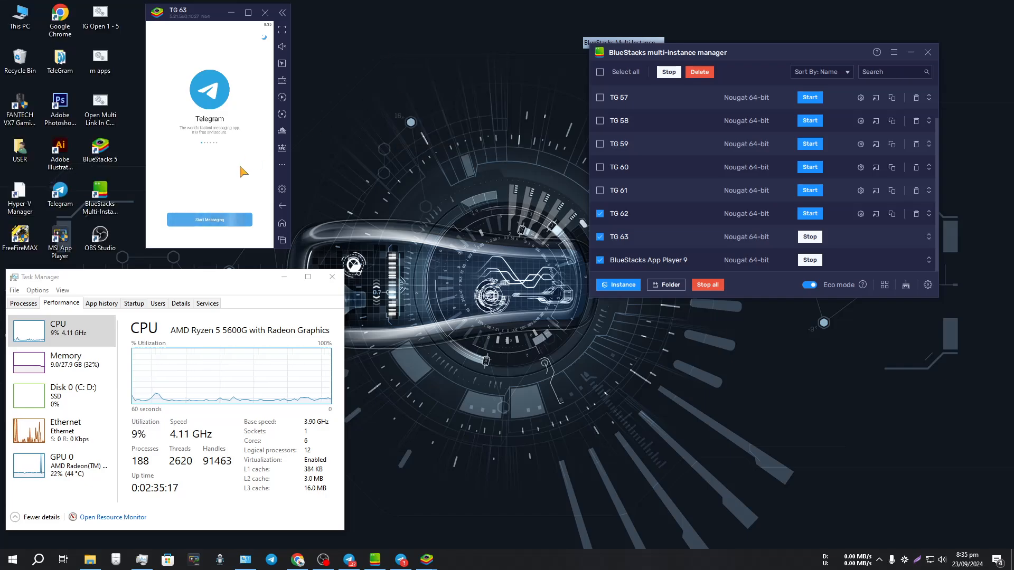
{"action": "right_click", "coordinate": [401, 61]}
{"action": "left_click", "coordinate": [423, 86]}
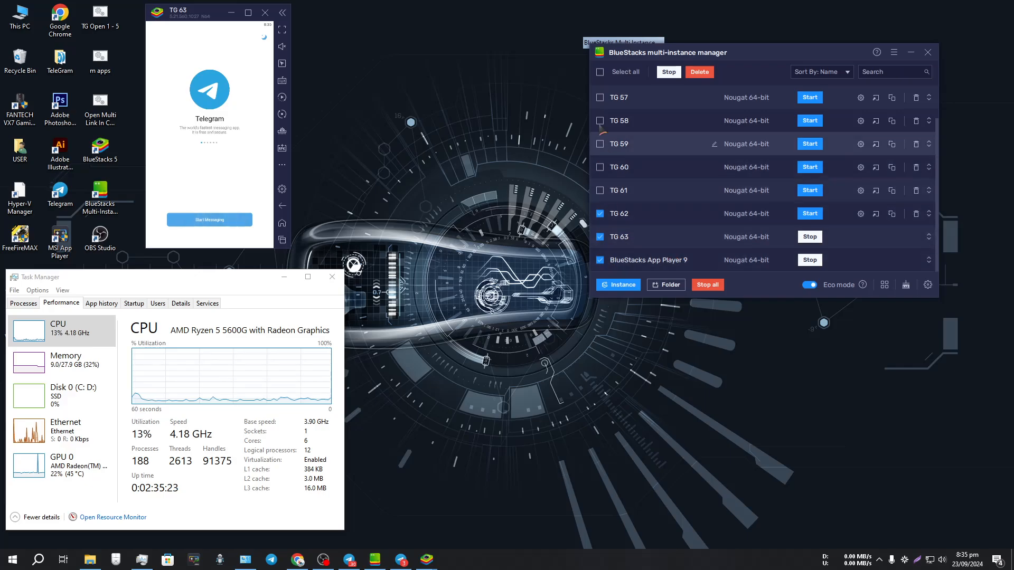
Deselect TG 62, TG 63 and BlueStacks App Player 9 in the multi-instance manager
{"action": "left_click", "coordinate": [600, 213]}
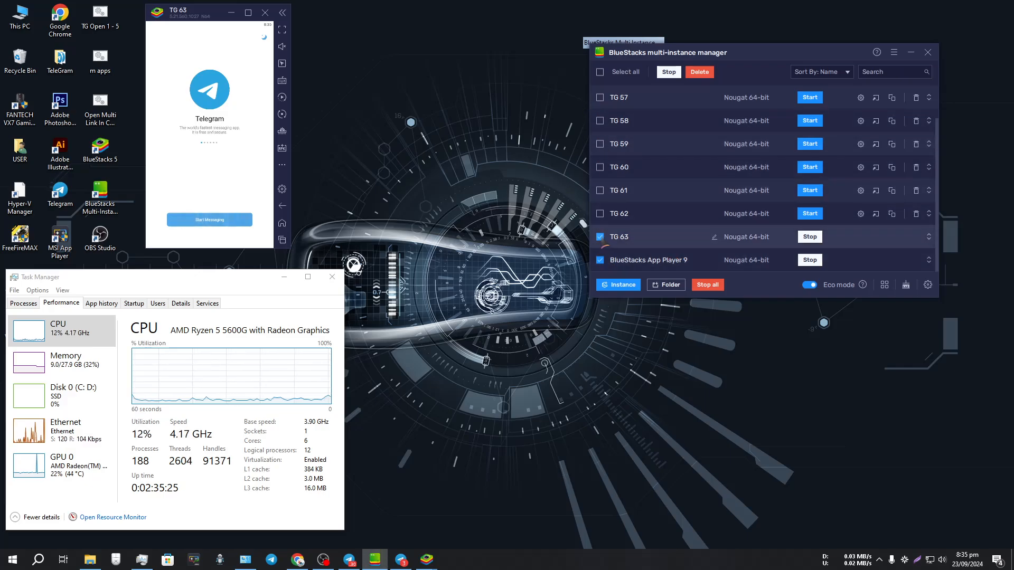
{"action": "left_click", "coordinate": [600, 237]}
{"action": "left_click", "coordinate": [600, 260]}
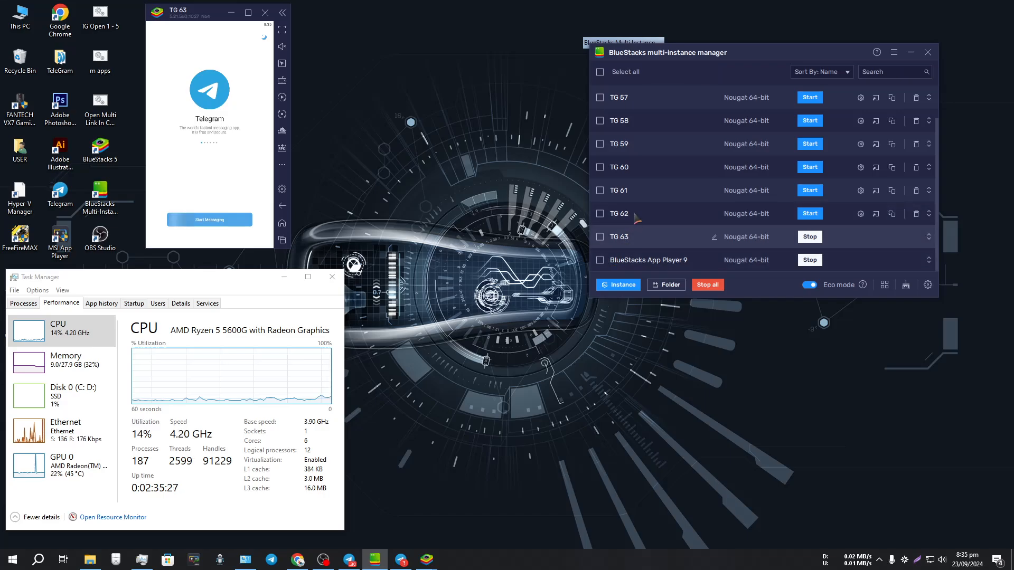
Close the TG 63 instance from its own window, confirm the closure, and refresh the desktop
{"action": "scroll", "coordinate": [634, 201], "scroll_direction": "up", "scroll_amount": 2}
{"action": "scroll", "coordinate": [637, 184], "scroll_direction": "down", "scroll_amount": 3}
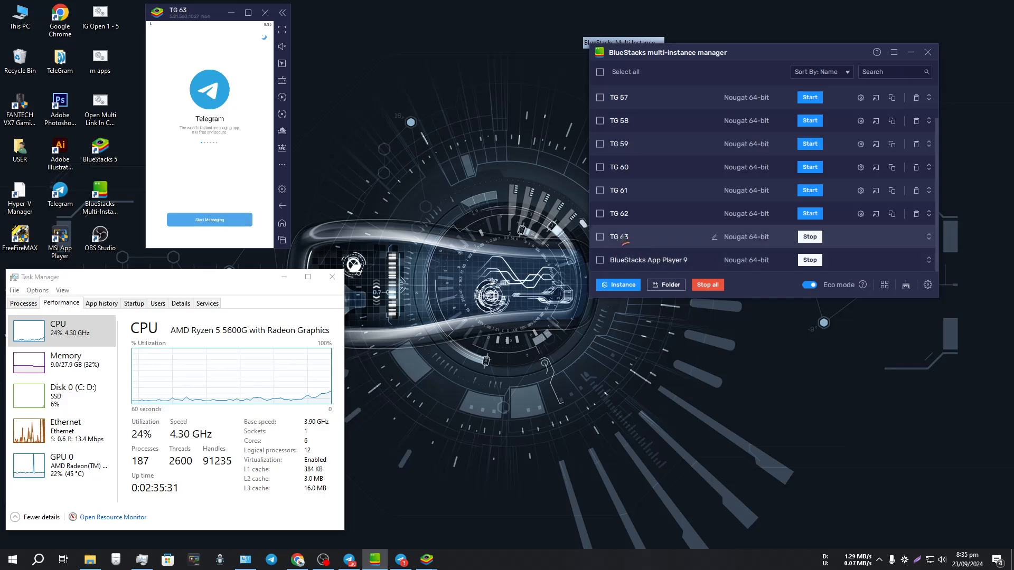
{"action": "scroll", "coordinate": [616, 232], "scroll_direction": "up", "scroll_amount": 2}
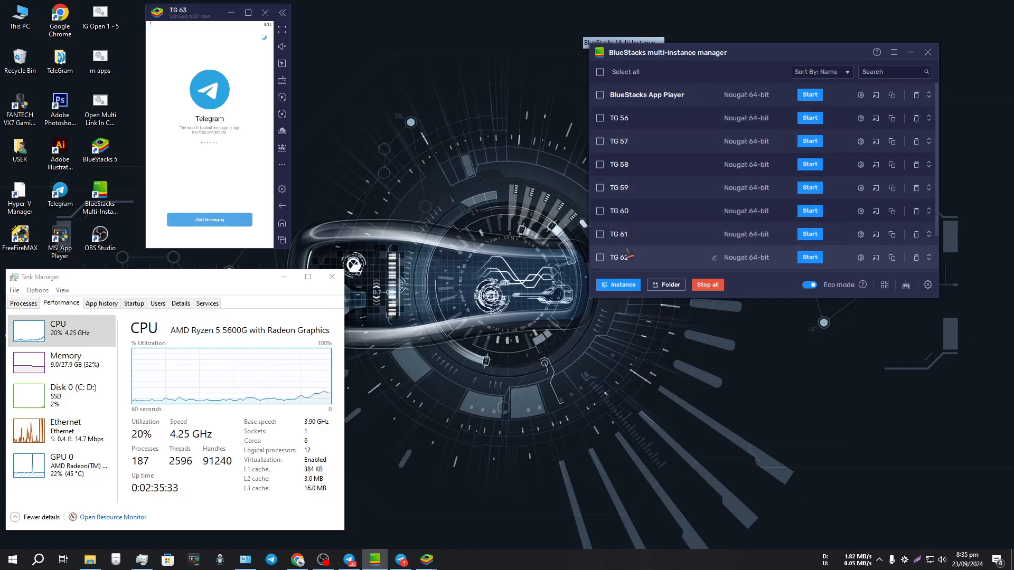
{"action": "scroll", "coordinate": [637, 248], "scroll_direction": "down", "scroll_amount": 2}
{"action": "scroll", "coordinate": [640, 215], "scroll_direction": "up", "scroll_amount": 2}
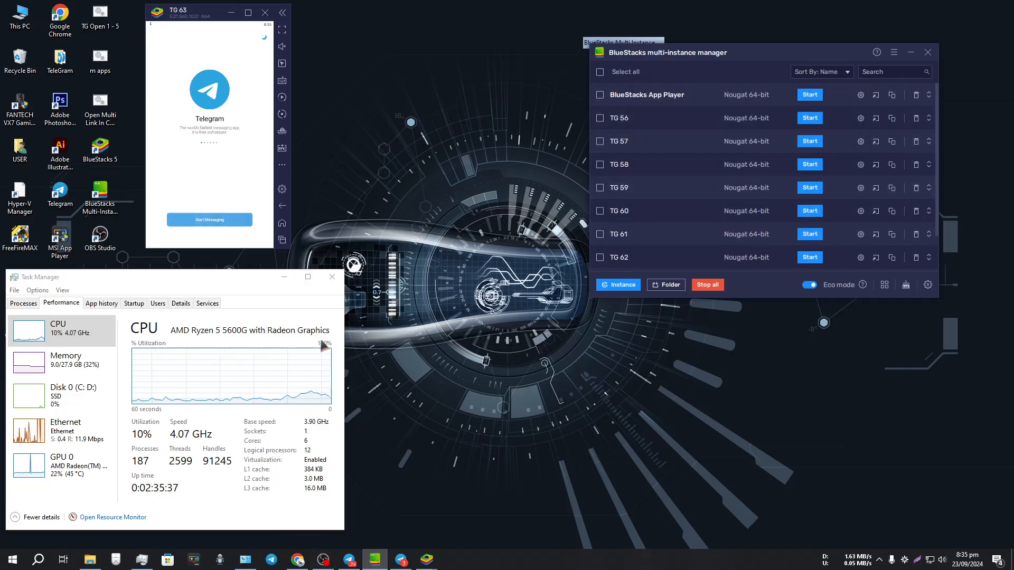
{"action": "scroll", "coordinate": [707, 235], "scroll_direction": "down", "scroll_amount": 2}
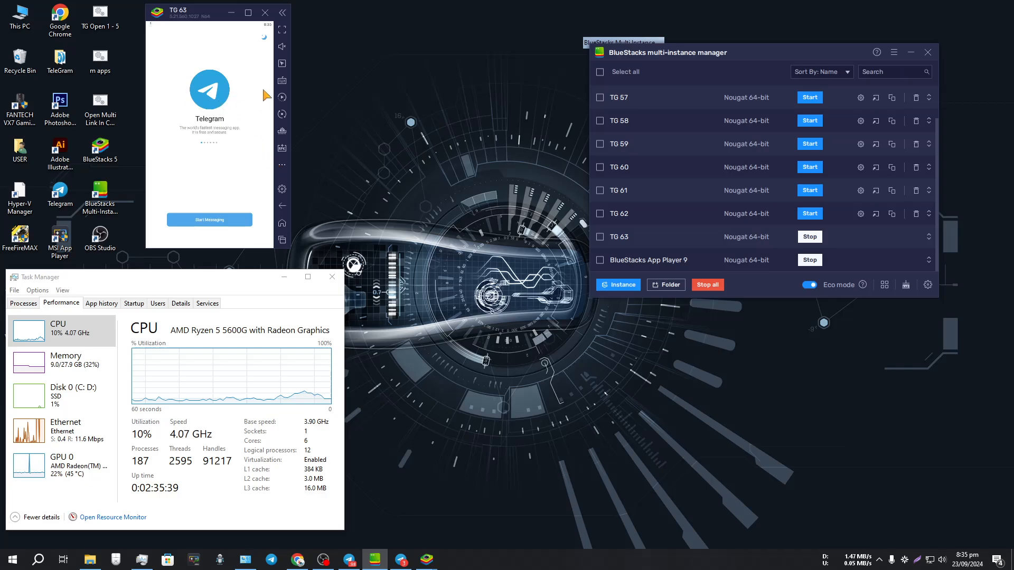
{"action": "left_click", "coordinate": [265, 17]}
{"action": "left_click", "coordinate": [274, 146]}
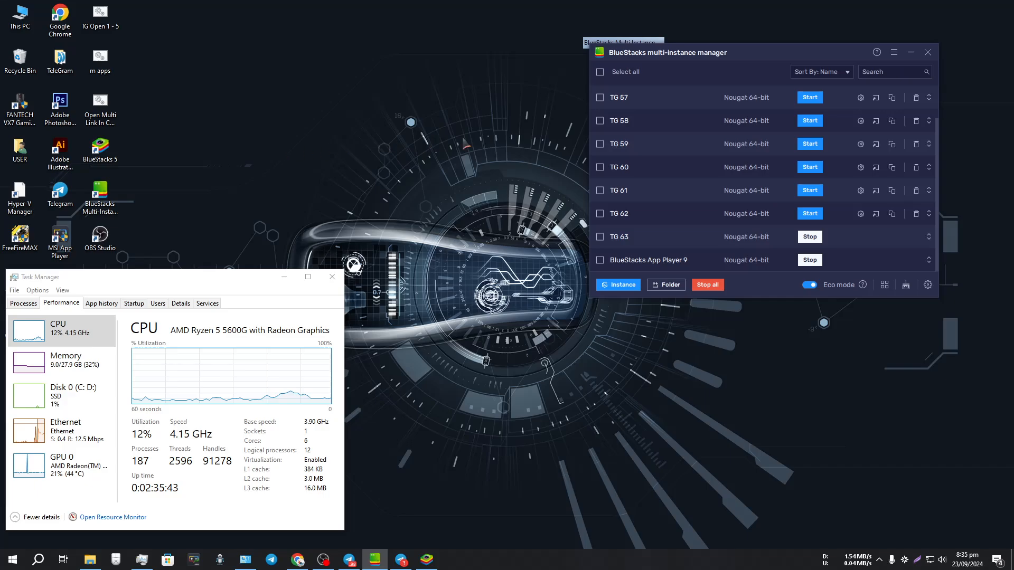
{"action": "right_click", "coordinate": [340, 108]}
{"action": "left_click", "coordinate": [364, 140]}
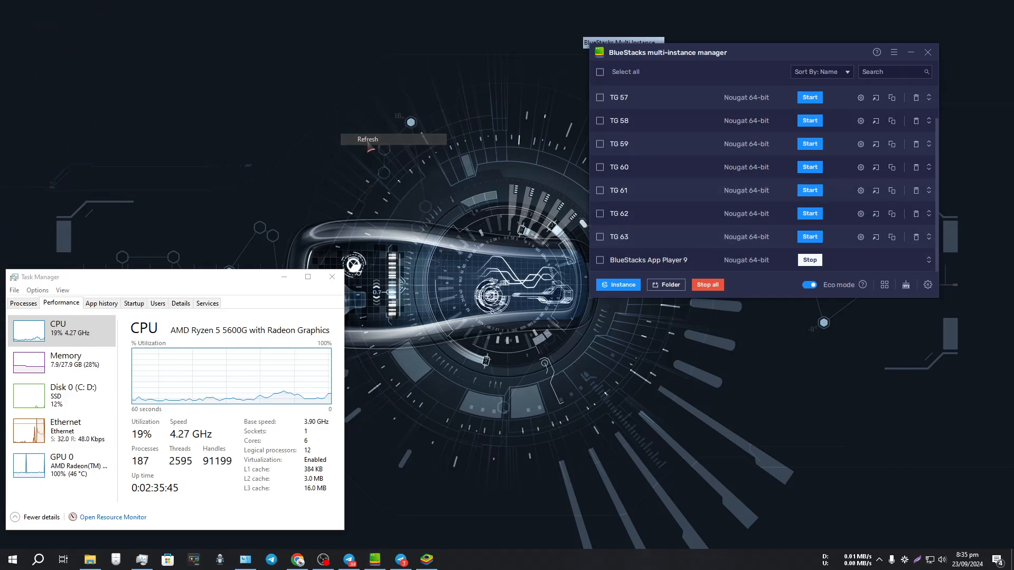
Stop BlueStacks App Player 9 from the multi-instance manager, confirm the closure, and refresh the desktop
{"action": "left_click", "coordinate": [808, 261]}
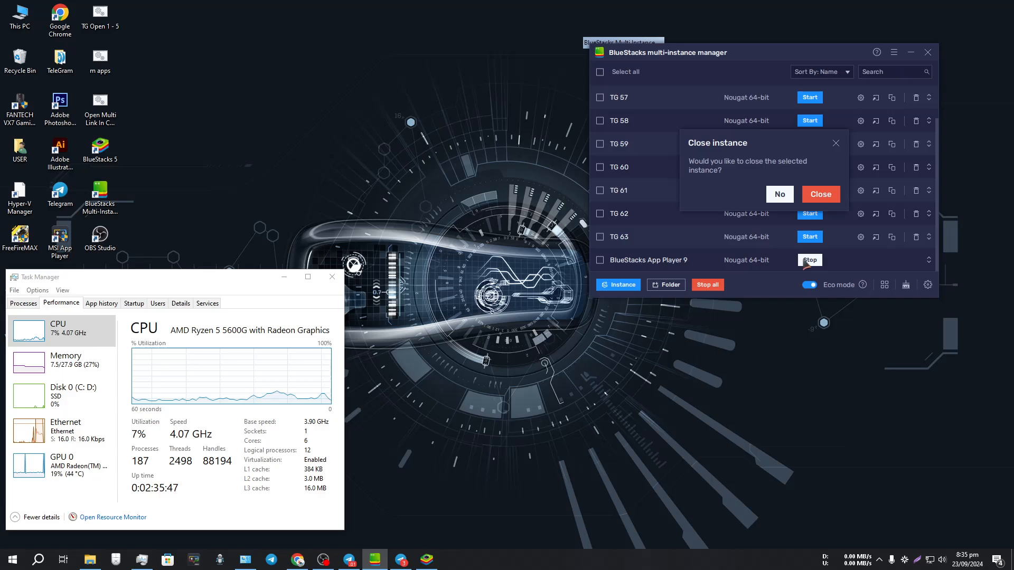
{"action": "left_click", "coordinate": [822, 255]}
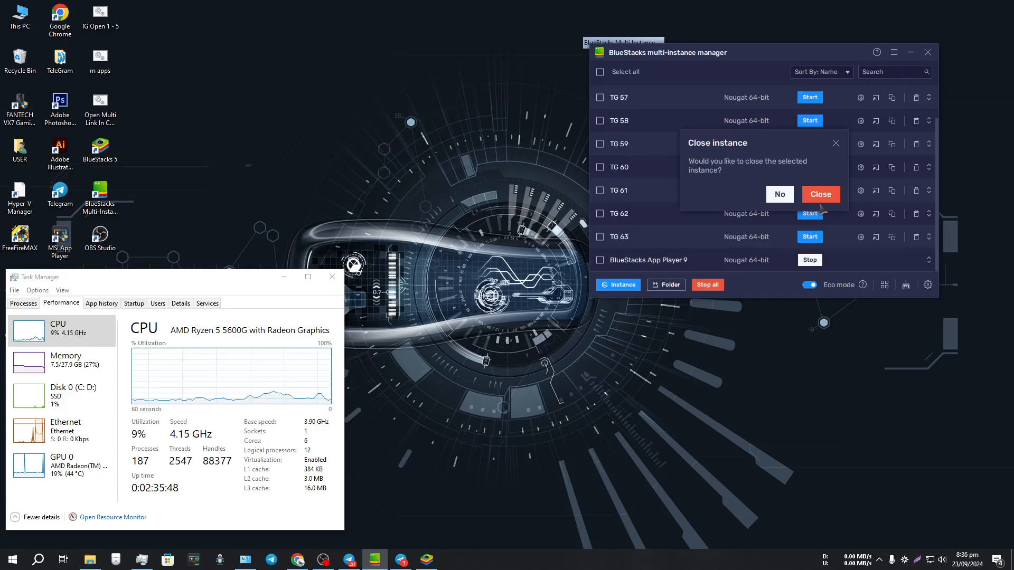
{"action": "right_click", "coordinate": [311, 75]}
{"action": "left_click", "coordinate": [342, 105]}
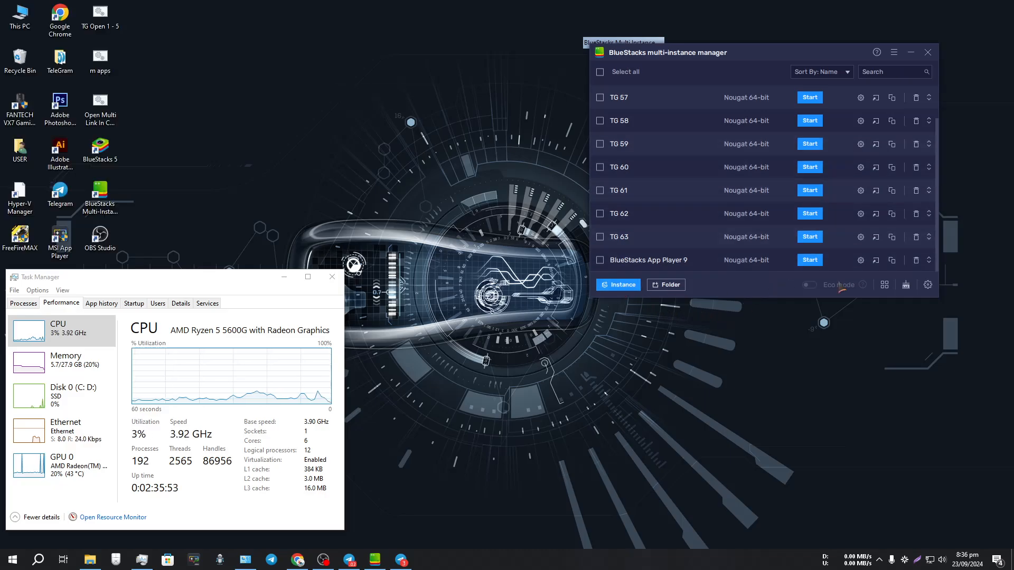
View the clone settings for a new instance and dismiss them without creating one
{"action": "left_click", "coordinate": [620, 286]}
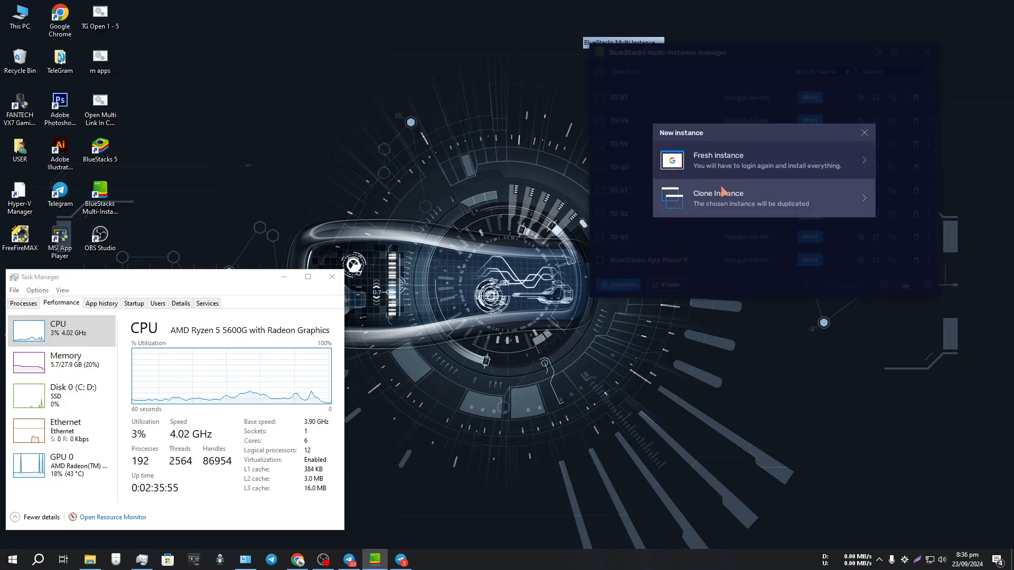
{"action": "left_click", "coordinate": [730, 206]}
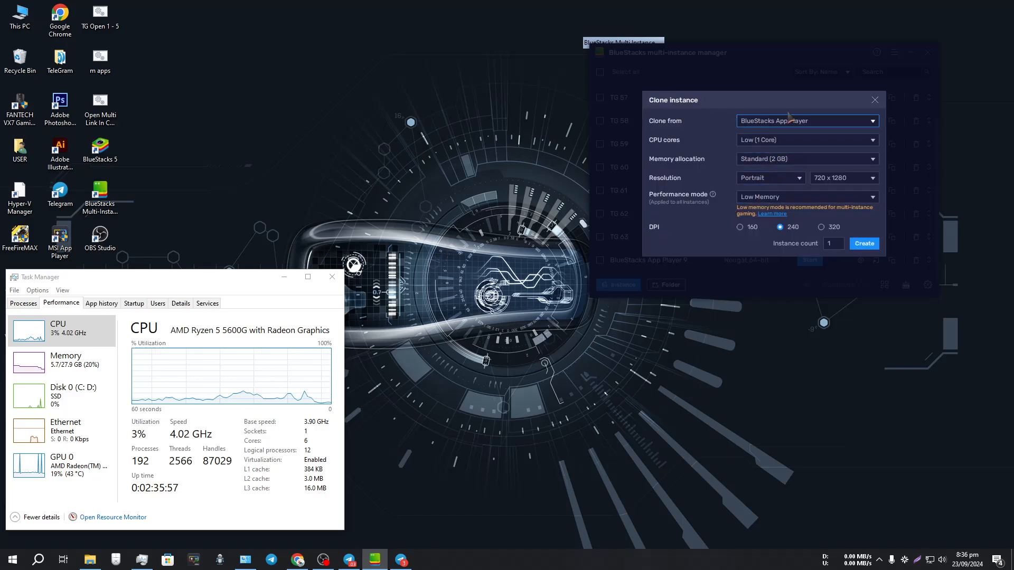
{"action": "left_click", "coordinate": [875, 100]}
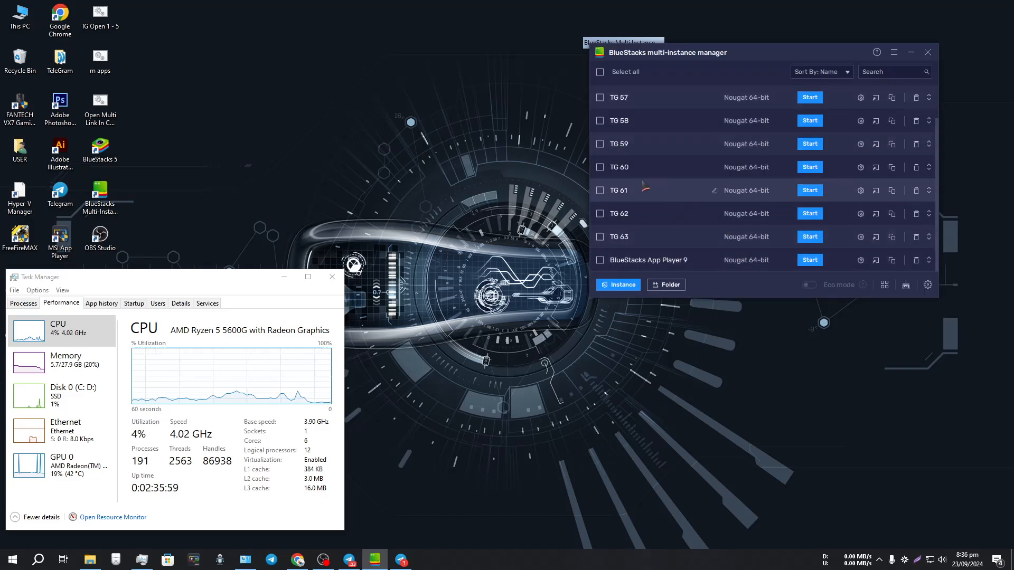
Select TG 60, TG 61, TG 62 and TG 63 in the instance list and apply Arrange all
{"action": "left_click", "coordinate": [600, 167]}
{"action": "left_click", "coordinate": [600, 190]}
{"action": "left_click", "coordinate": [600, 214]}
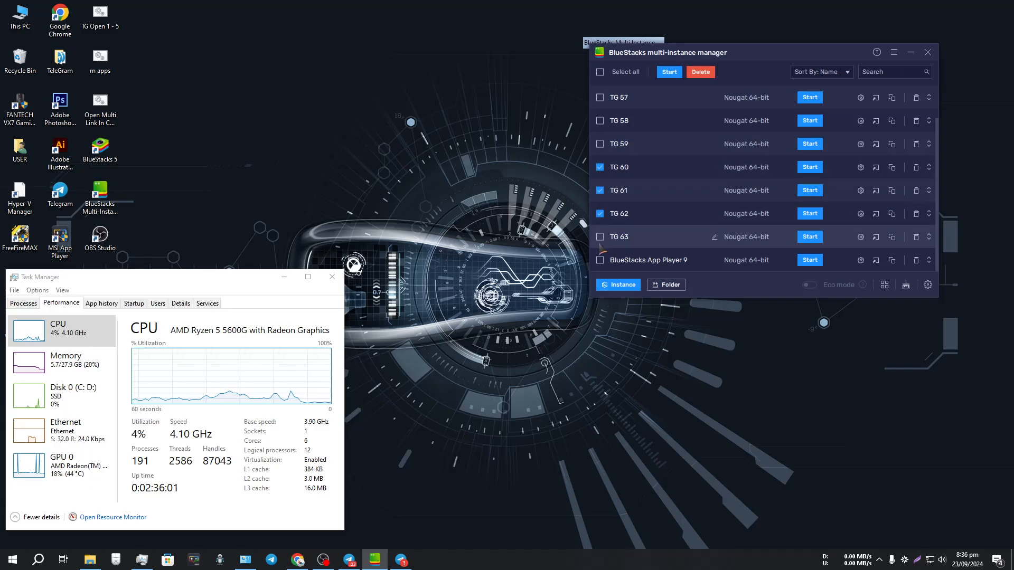
{"action": "left_click", "coordinate": [600, 236]}
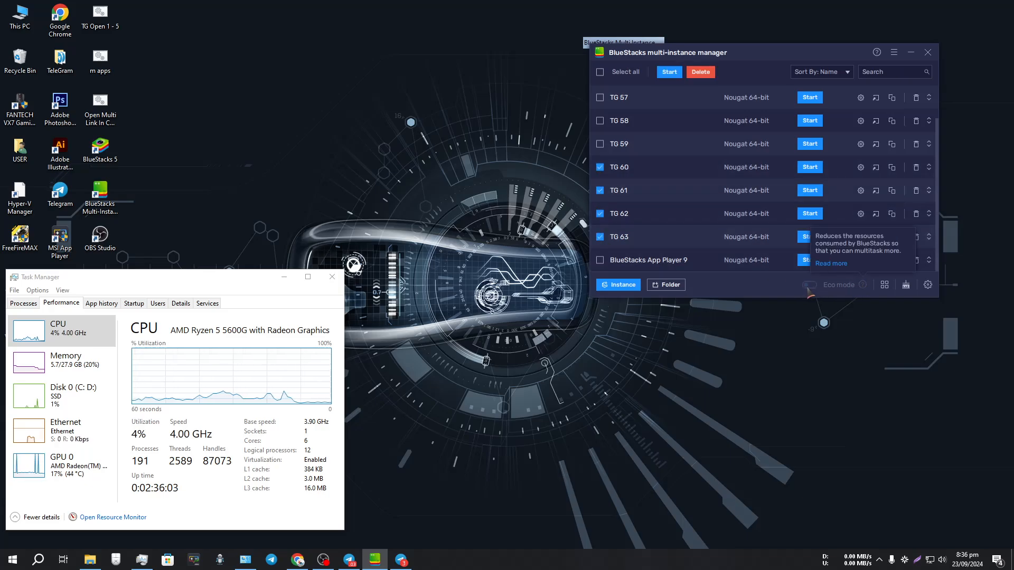
{"action": "left_click", "coordinate": [884, 285]}
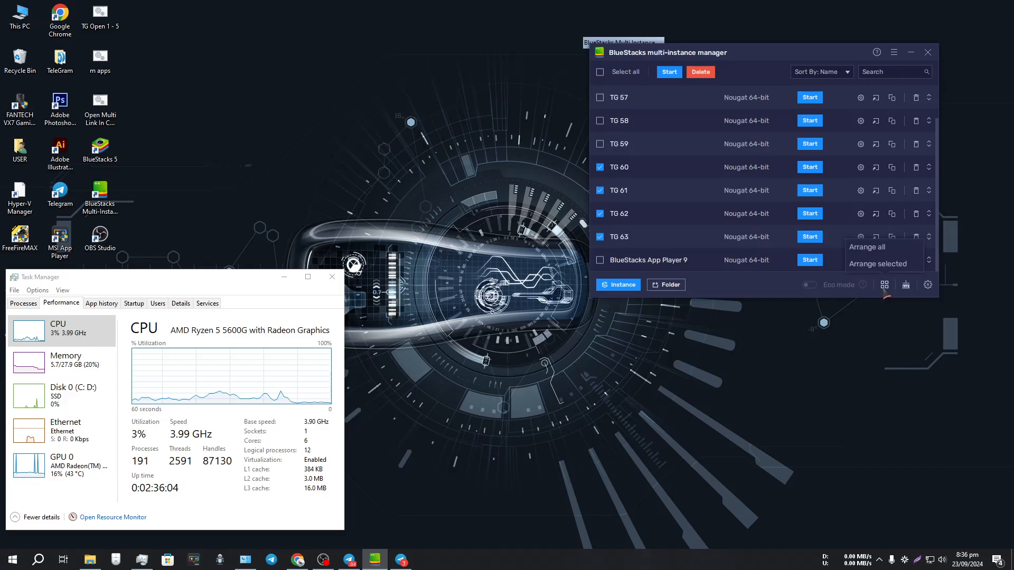
{"action": "left_click", "coordinate": [874, 252]}
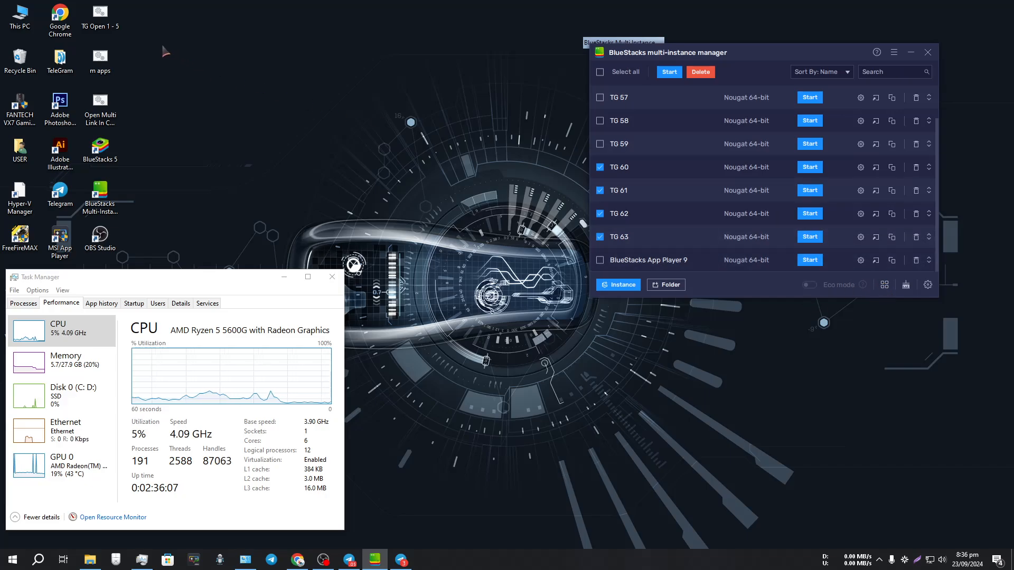
{"action": "left_click_drag", "start_coordinate": [201, 26], "coordinate": [366, 161]}
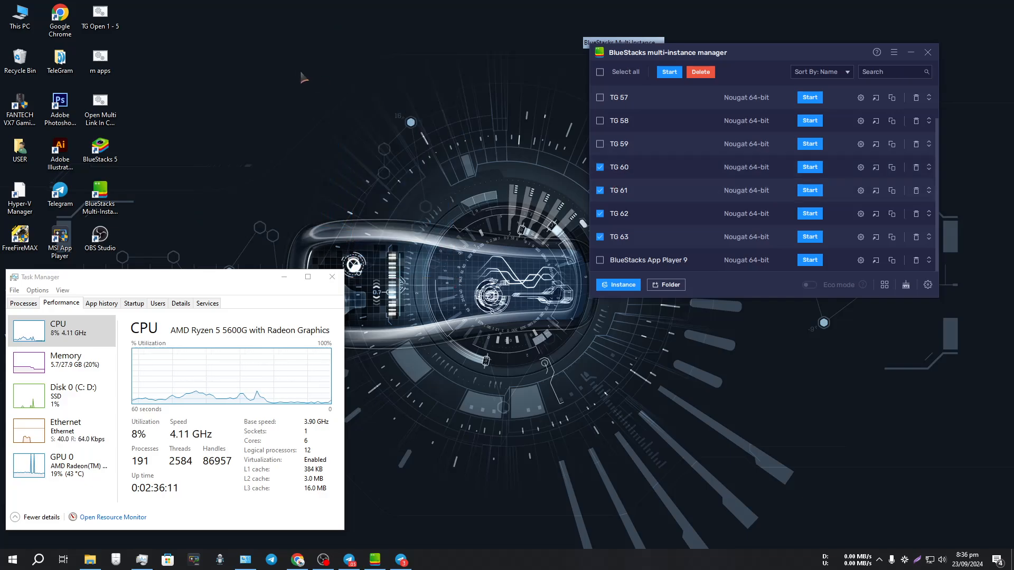
{"action": "left_click_drag", "start_coordinate": [288, 42], "coordinate": [390, 234]}
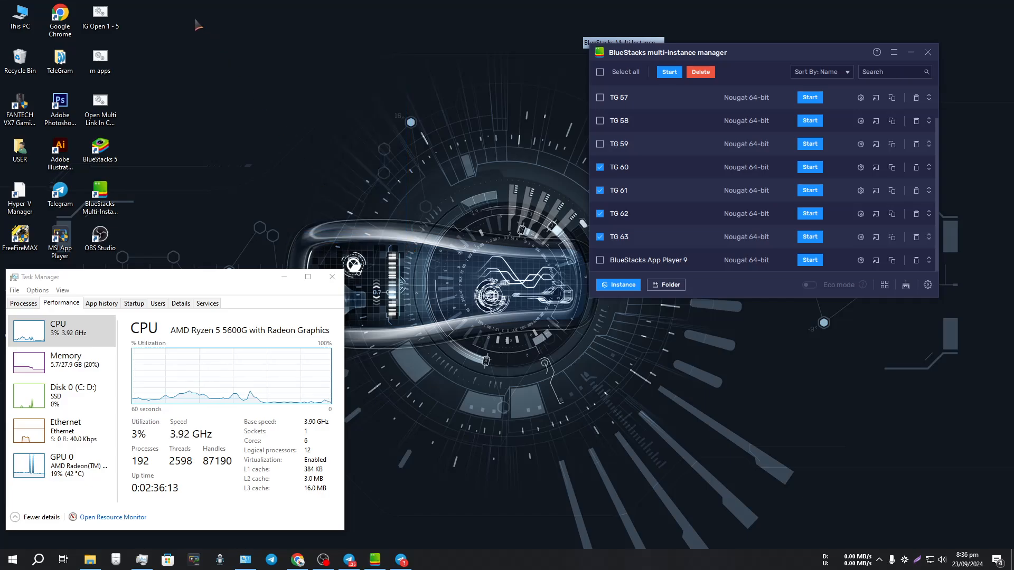
{"action": "left_click_drag", "start_coordinate": [195, 19], "coordinate": [293, 186]}
{"action": "left_click_drag", "start_coordinate": [168, 46], "coordinate": [288, 223]}
{"action": "left_click_drag", "start_coordinate": [238, 36], "coordinate": [377, 224]}
{"action": "mouse_move", "coordinate": [217, 67]}
{"action": "left_mouse_down"}
{"action": "mouse_move", "coordinate": [663, 101]}
{"action": "mouse_move", "coordinate": [260, 155]}
{"action": "mouse_move", "coordinate": [260, 120]}
{"action": "left_mouse_up"}
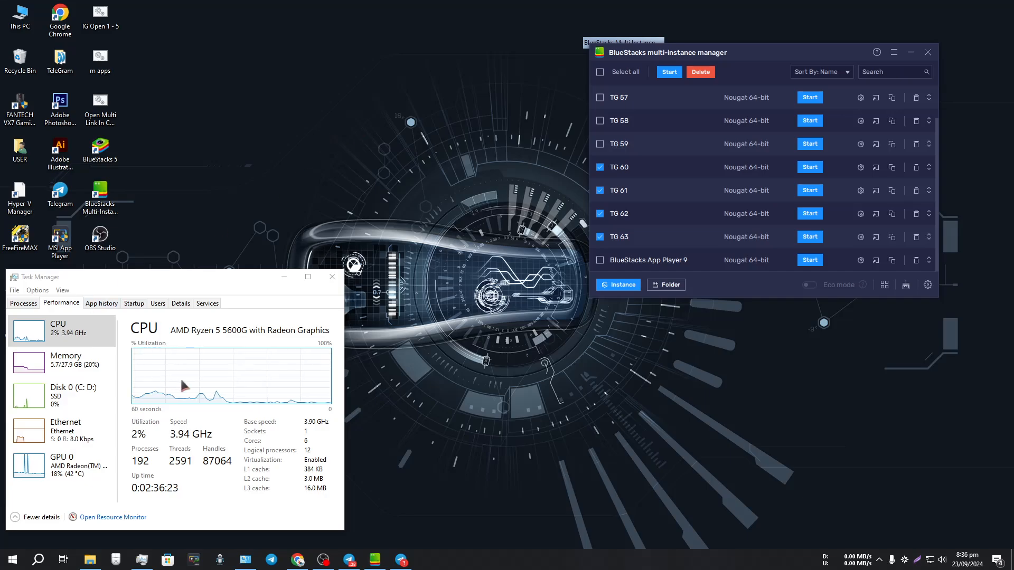
Check the memory and CPU performance in Task Manager, ending on CPU, and minimize its window
{"action": "left_click", "coordinate": [66, 362]}
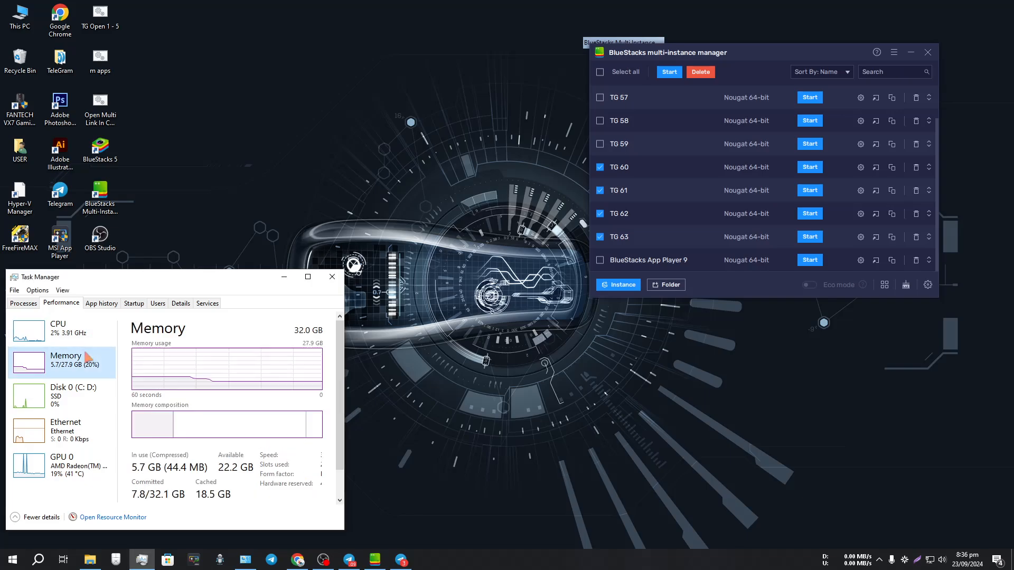
{"action": "left_click", "coordinate": [74, 338]}
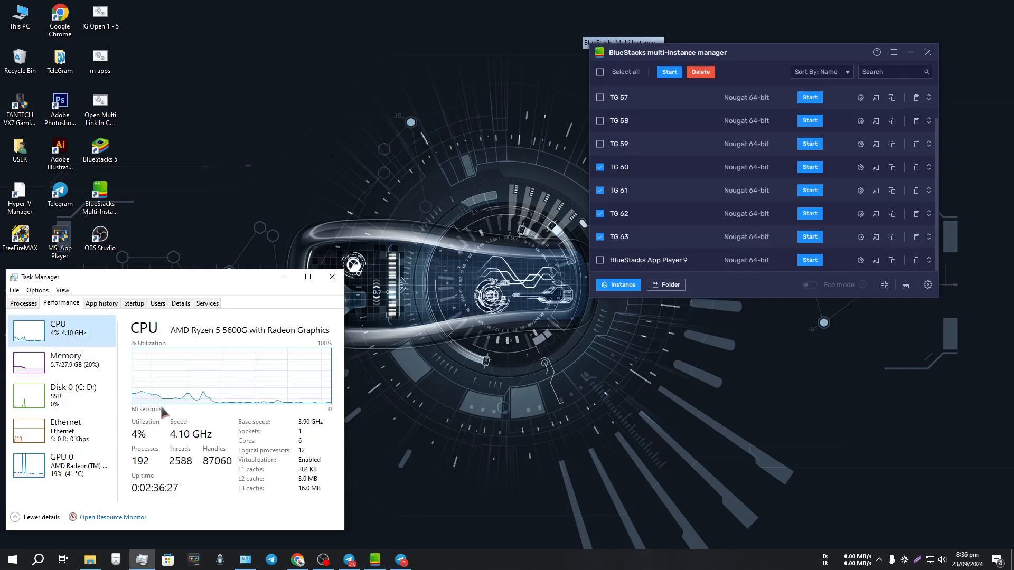
{"action": "left_click", "coordinate": [284, 279]}
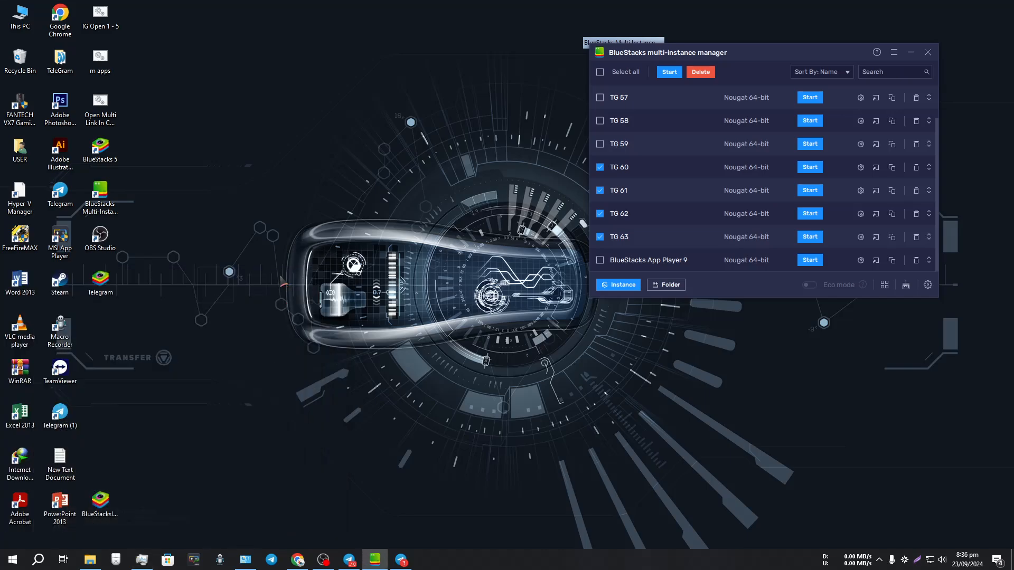
Refresh the desktop and move the multi-instance manager window closer to the desktop icons
{"action": "right_click", "coordinate": [222, 114]}
{"action": "right_click", "coordinate": [246, 106]}
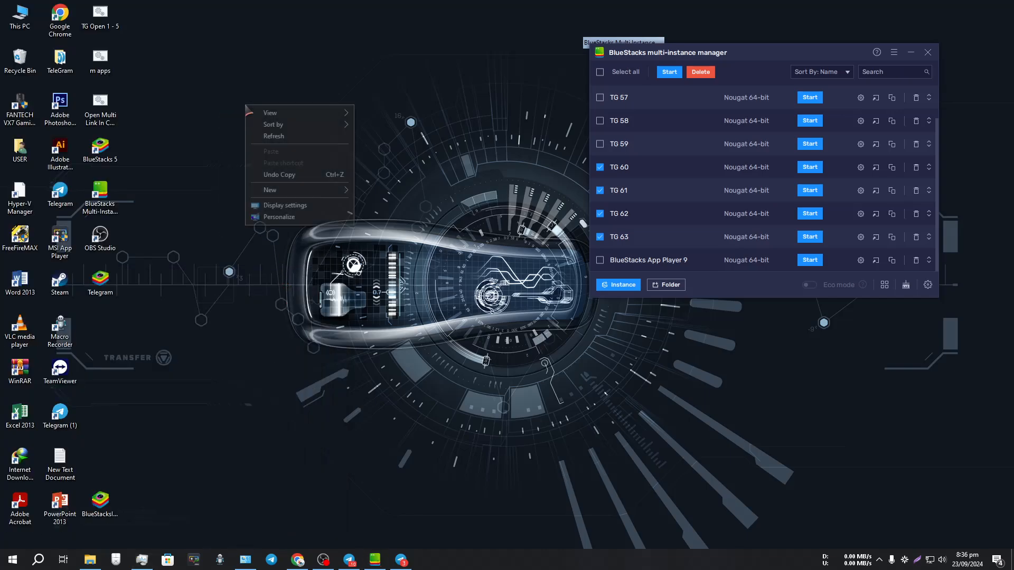
{"action": "left_click", "coordinate": [274, 136]}
{"action": "left_click_drag", "start_coordinate": [772, 56], "coordinate": [431, 71]}
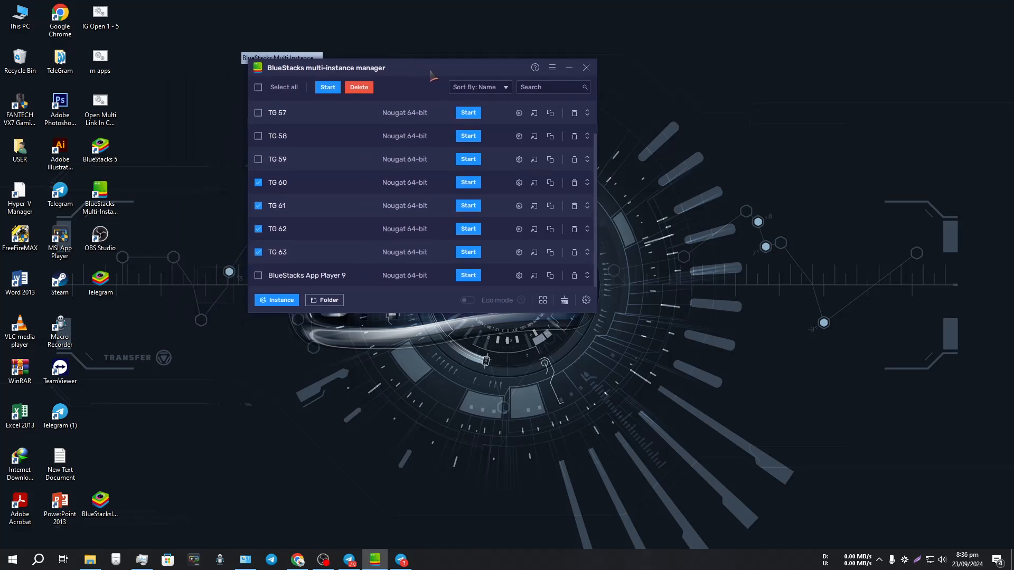
Clear the selection of TG 60 to TG 63 in the instance list
{"action": "left_click", "coordinate": [258, 205]}
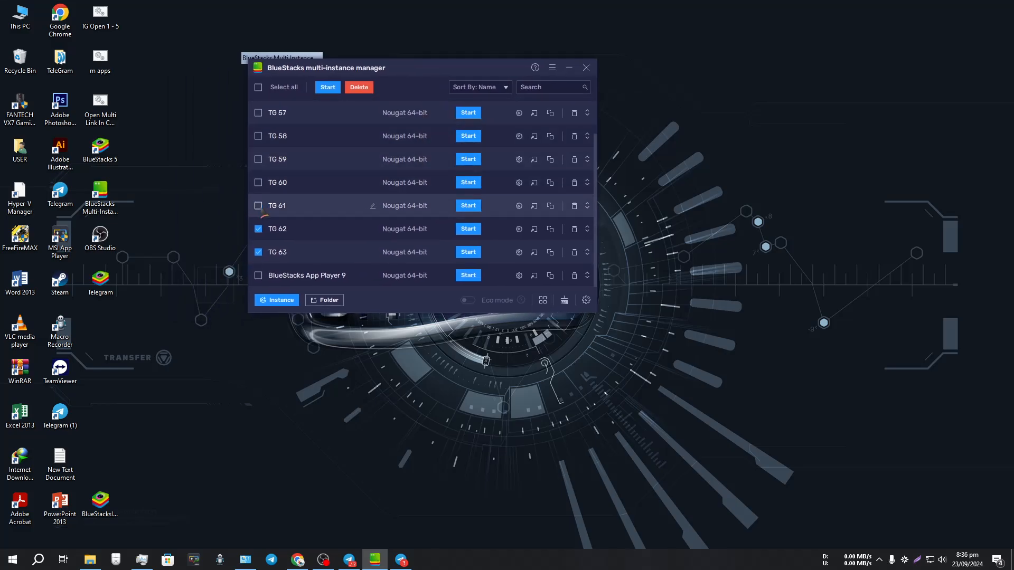
{"action": "left_click", "coordinate": [258, 229]}
{"action": "left_click", "coordinate": [258, 252]}
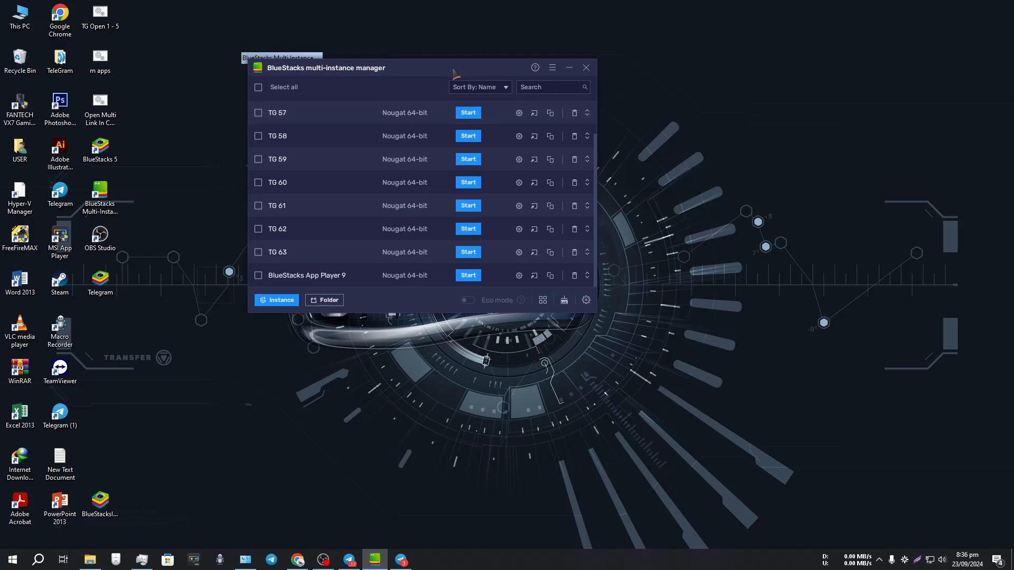
Refresh the desktop repeatedly with the multi-instance manager left open
{"action": "right_click", "coordinate": [685, 67]}
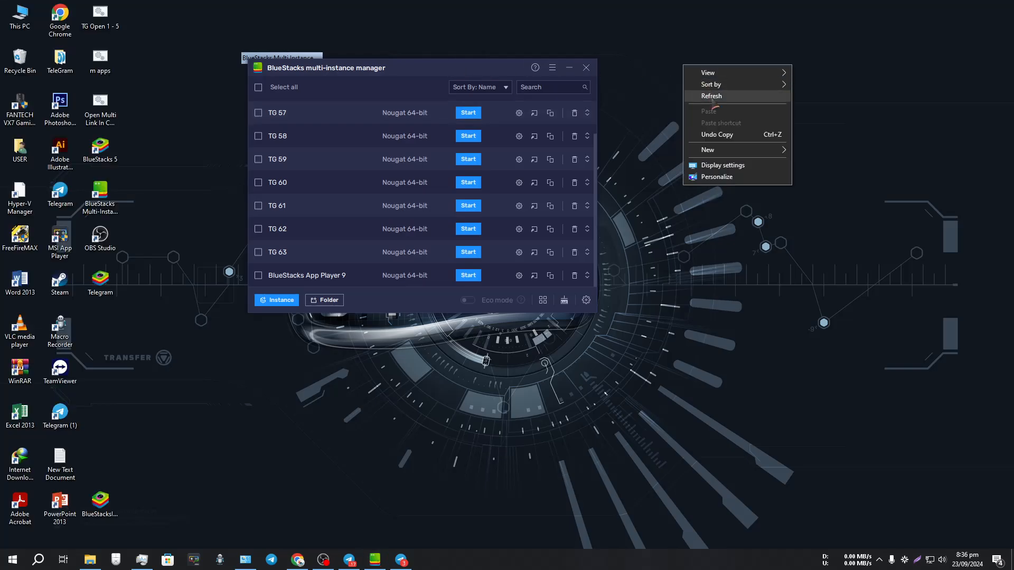
{"action": "left_click", "coordinate": [711, 96]}
{"action": "right_click", "coordinate": [696, 84]}
{"action": "left_click", "coordinate": [716, 115]}
{"action": "right_click", "coordinate": [686, 68]}
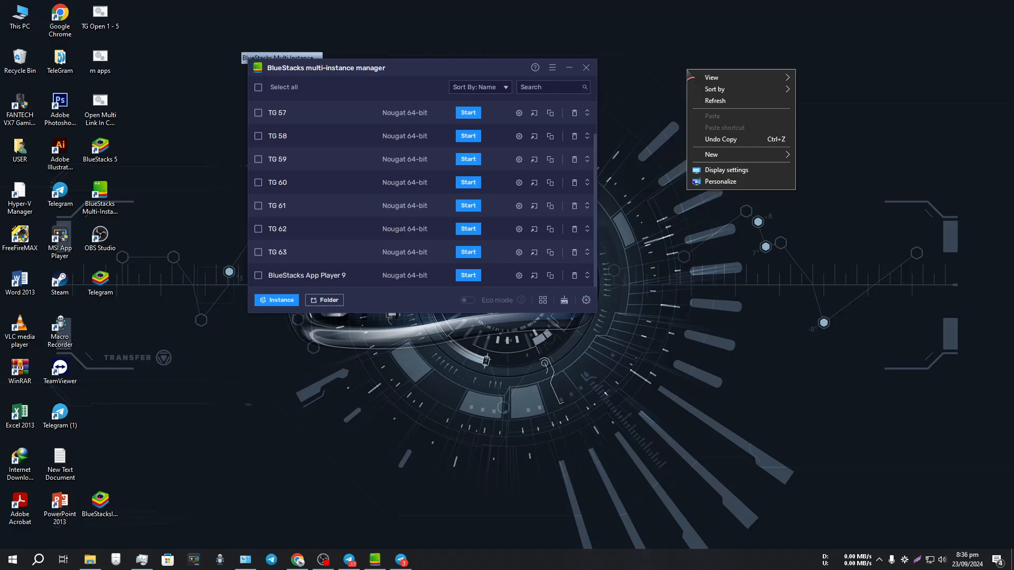
{"action": "left_click", "coordinate": [716, 101]}
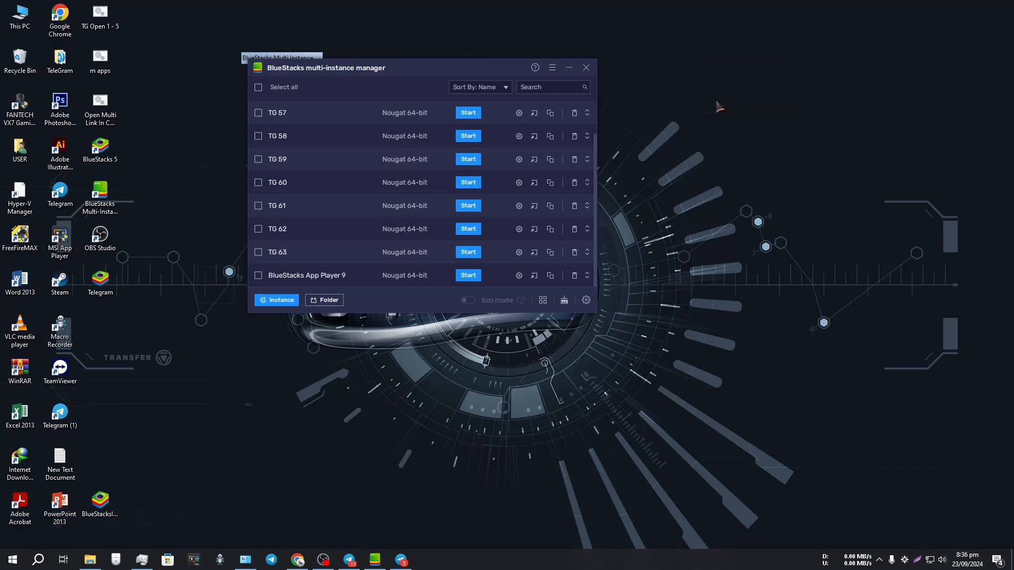
Refresh the desktop and bring the OBS Studio window to the front
{"action": "right_click", "coordinate": [632, 43]}
{"action": "left_click", "coordinate": [652, 72]}
{"action": "left_click", "coordinate": [324, 560]}
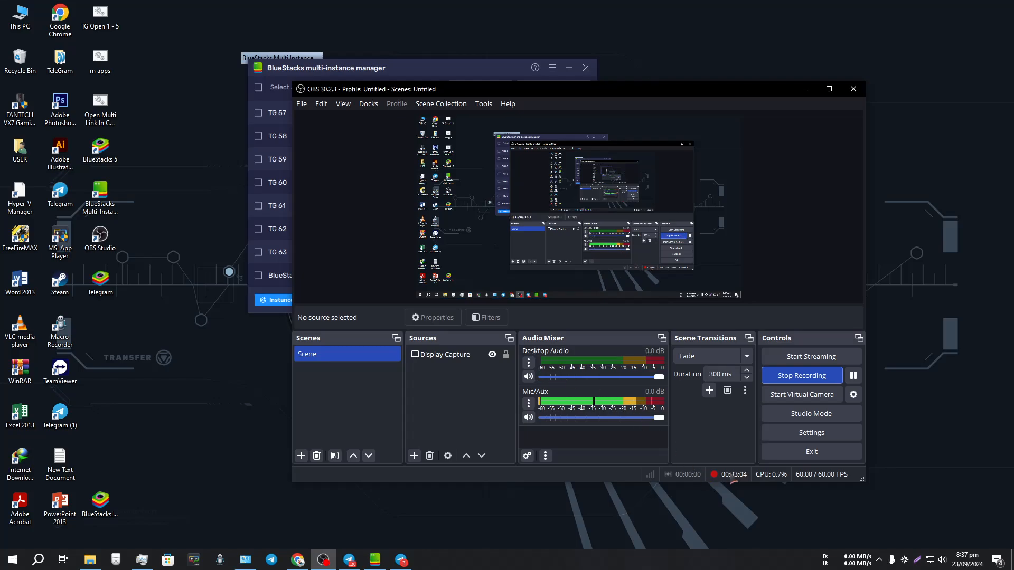
Refresh the desktop several times with the OBS Studio window left open
{"action": "right_click", "coordinate": [167, 154]}
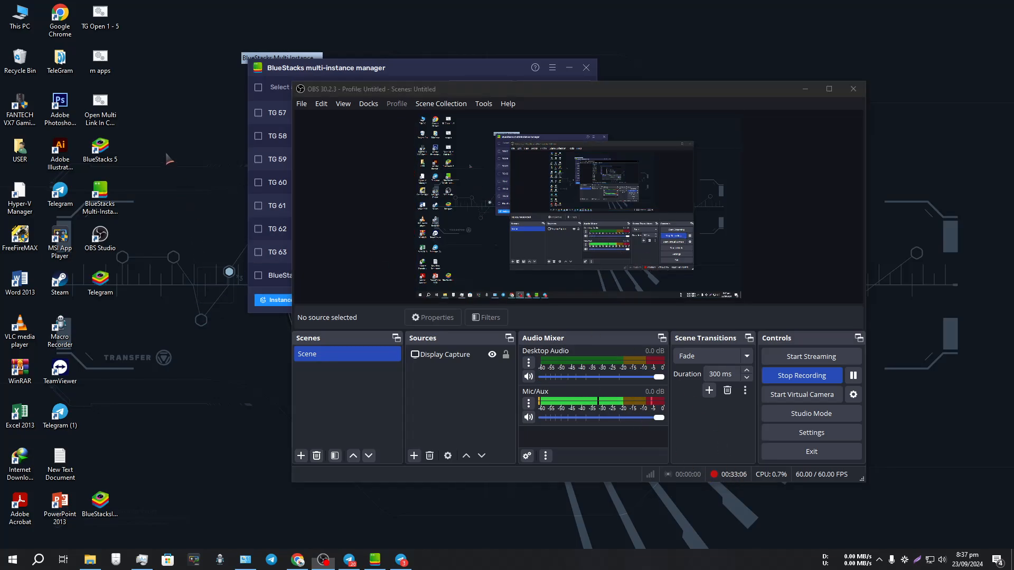
{"action": "left_click", "coordinate": [190, 184]}
{"action": "right_click", "coordinate": [167, 140]}
{"action": "left_click", "coordinate": [188, 169]}
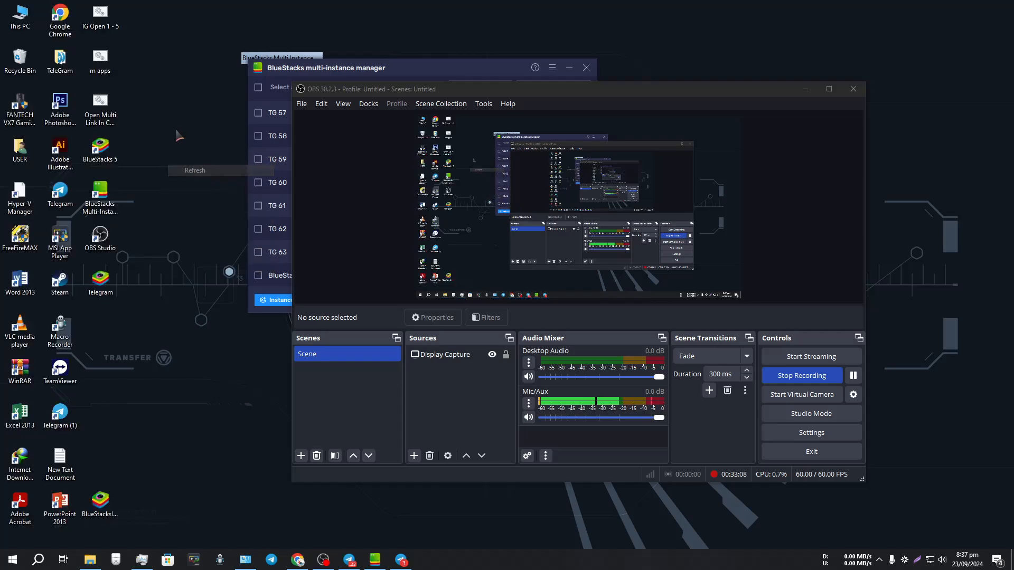
{"action": "right_click", "coordinate": [182, 124]}
{"action": "left_click", "coordinate": [203, 154]}
{"action": "right_click", "coordinate": [183, 124]}
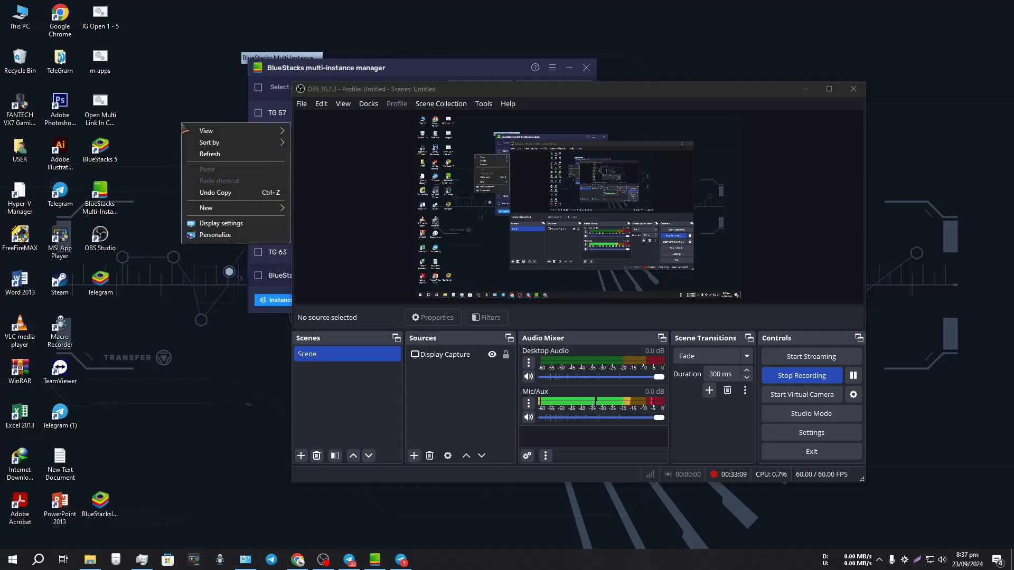
{"action": "left_click", "coordinate": [203, 154]}
{"action": "right_click", "coordinate": [190, 99]}
{"action": "left_click", "coordinate": [206, 131]}
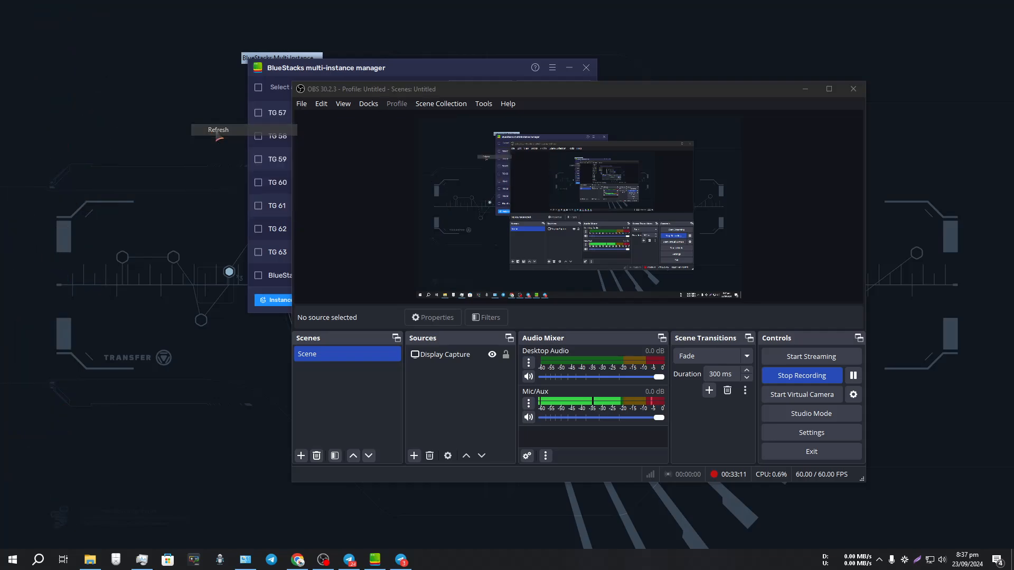
Close the BlueStacks multi-instance manager and refresh the desktop several times
{"action": "left_click", "coordinate": [507, 74]}
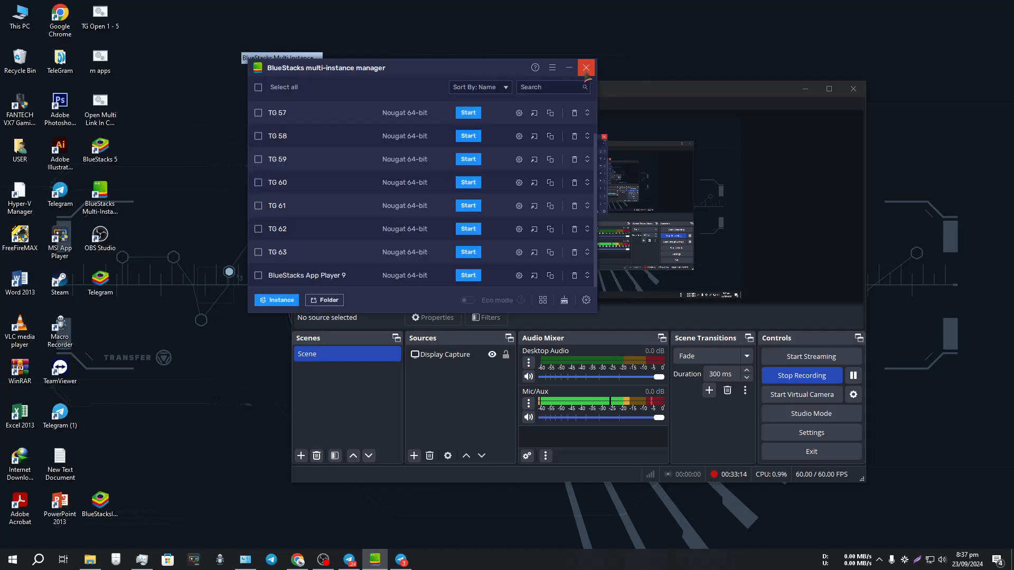
{"action": "left_click", "coordinate": [586, 68]}
{"action": "right_click", "coordinate": [203, 28]}
{"action": "left_click", "coordinate": [222, 59]}
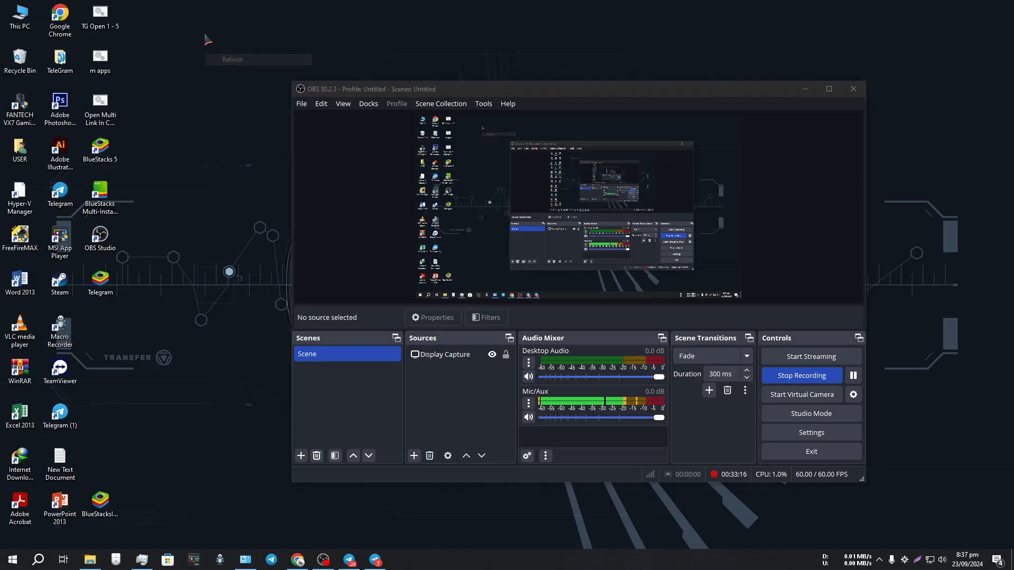
{"action": "right_click", "coordinate": [204, 34]}
{"action": "left_click", "coordinate": [230, 64]}
{"action": "right_click", "coordinate": [200, 25]}
{"action": "left_click", "coordinate": [228, 55]}
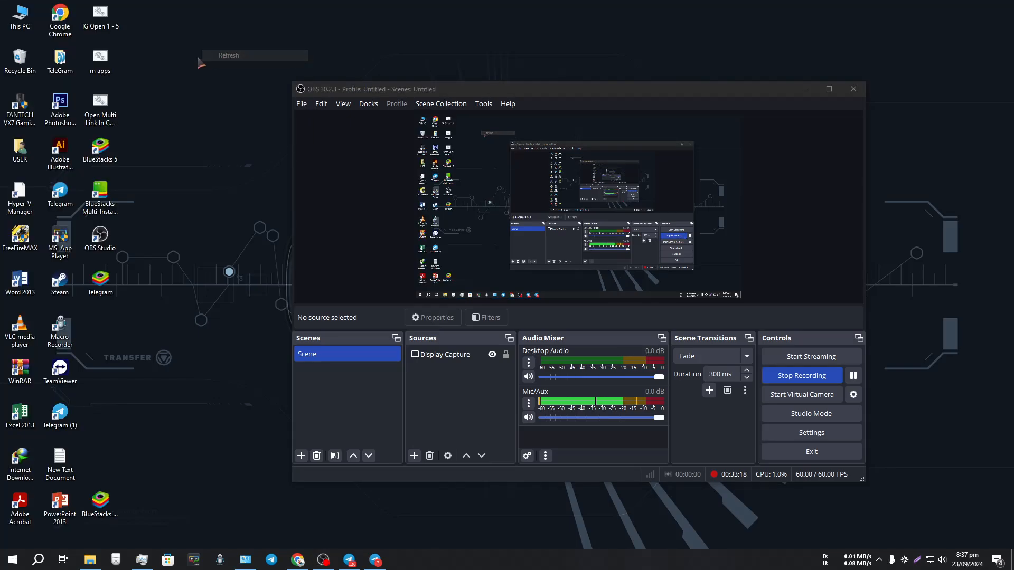
Empty the Recycle Bin, permanently deleting the HD-MultiInstanceManager shortcut
{"action": "right_click", "coordinate": [37, 66]}
{"action": "left_click", "coordinate": [66, 80]}
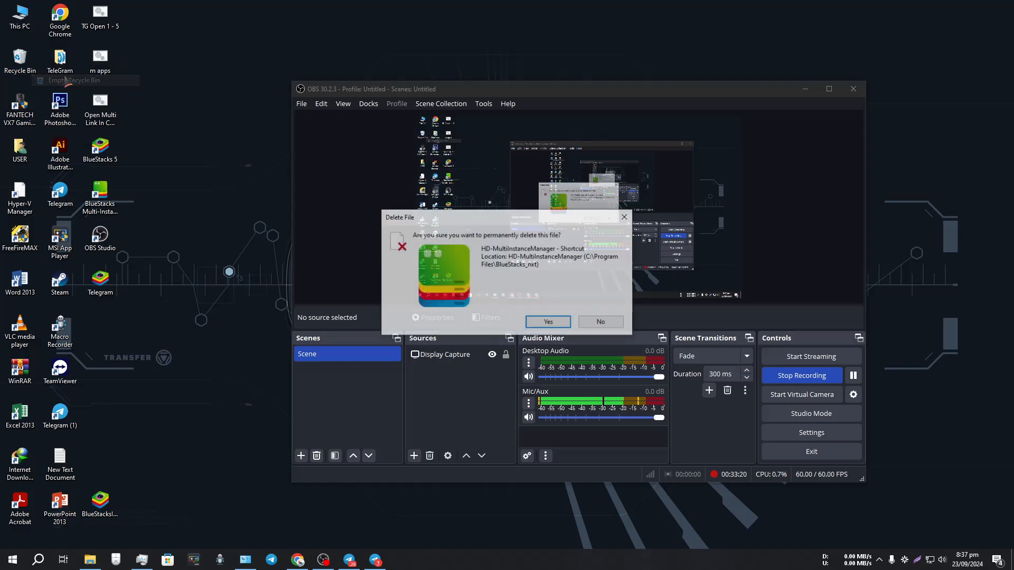
{"action": "left_click", "coordinate": [548, 322]}
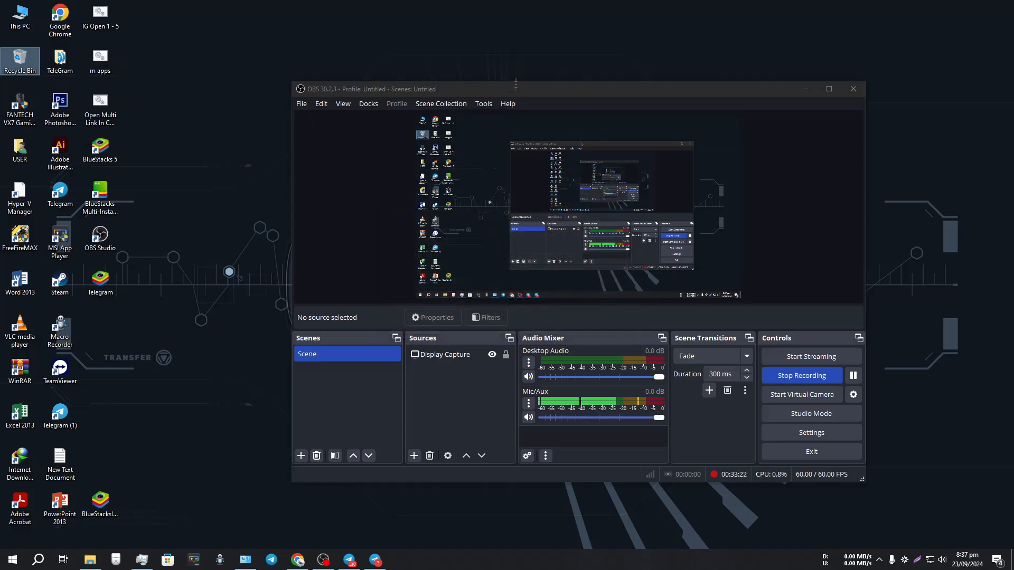
Move the OBS Studio window closer to the desktop icons and refresh the desktop repeatedly
{"action": "left_click_drag", "start_coordinate": [522, 89], "coordinate": [393, 23]}
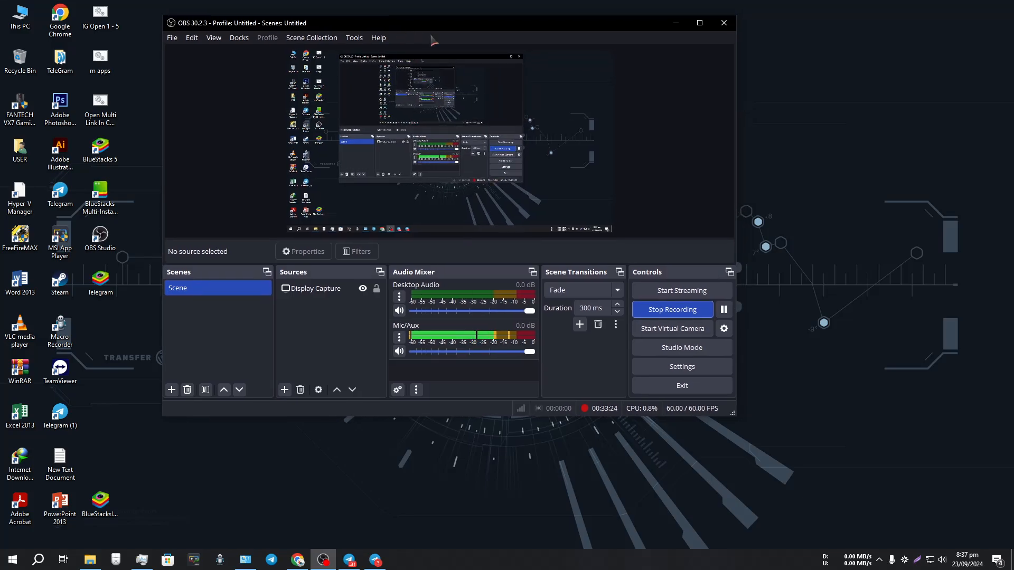
{"action": "right_click", "coordinate": [780, 82]}
{"action": "left_click", "coordinate": [799, 112]}
{"action": "right_click", "coordinate": [781, 69]}
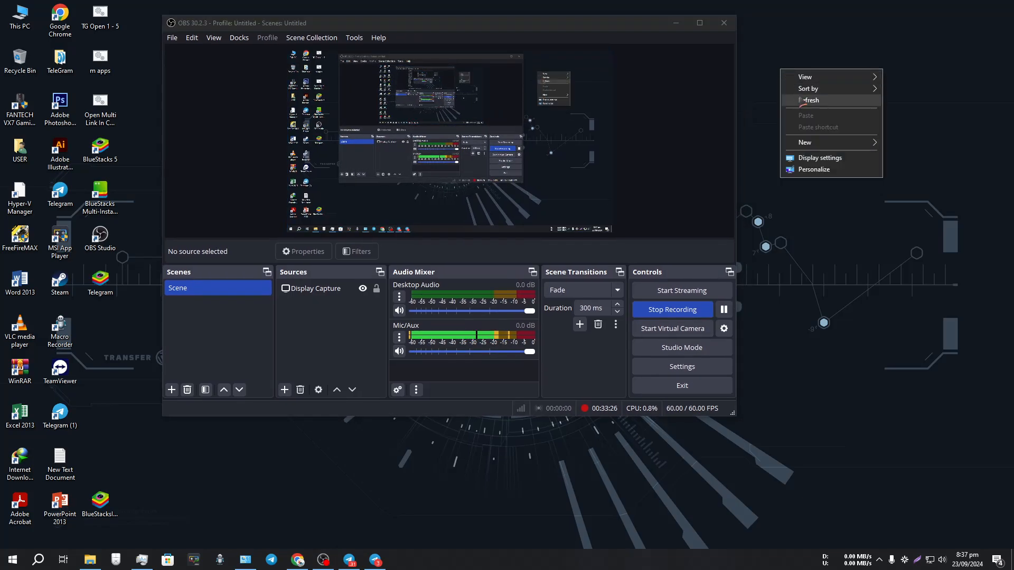
{"action": "left_click", "coordinate": [803, 102]}
{"action": "right_click", "coordinate": [794, 85]}
{"action": "left_click", "coordinate": [812, 115]}
{"action": "right_click", "coordinate": [792, 75]}
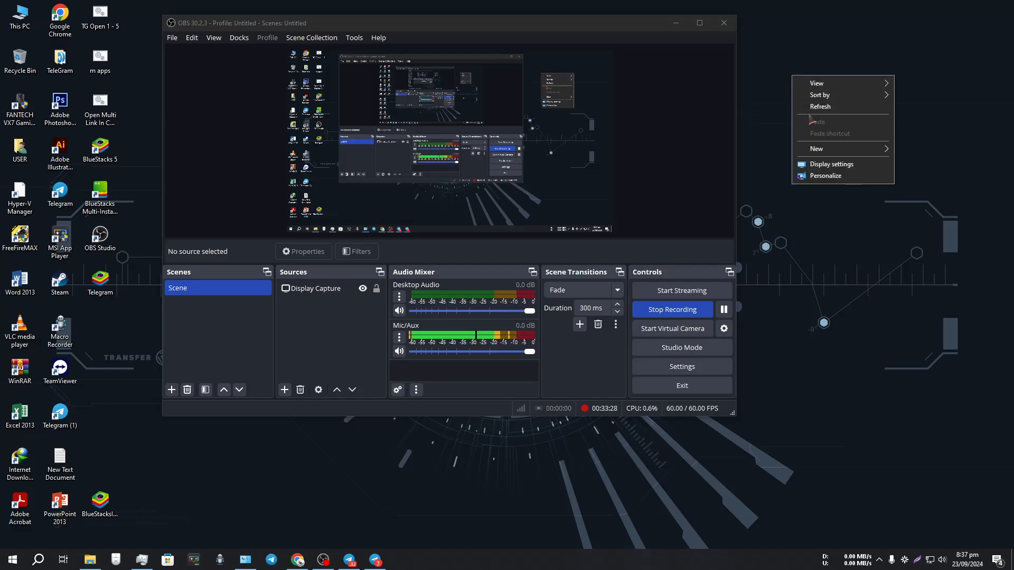
{"action": "left_click", "coordinate": [811, 107]}
{"action": "right_click", "coordinate": [783, 60]}
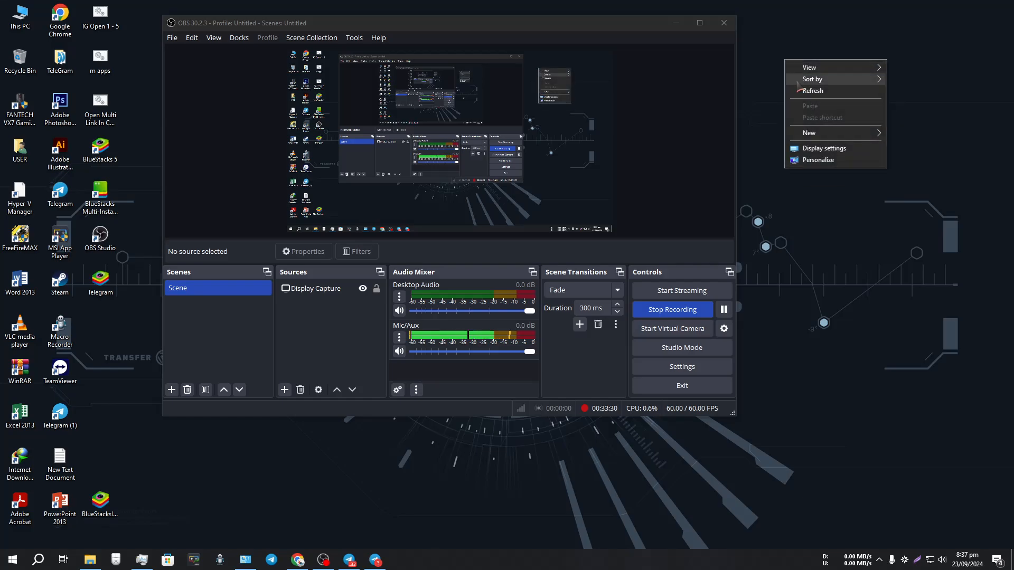
{"action": "left_click", "coordinate": [807, 95]}
{"action": "right_click", "coordinate": [795, 70]}
{"action": "left_click", "coordinate": [822, 103]}
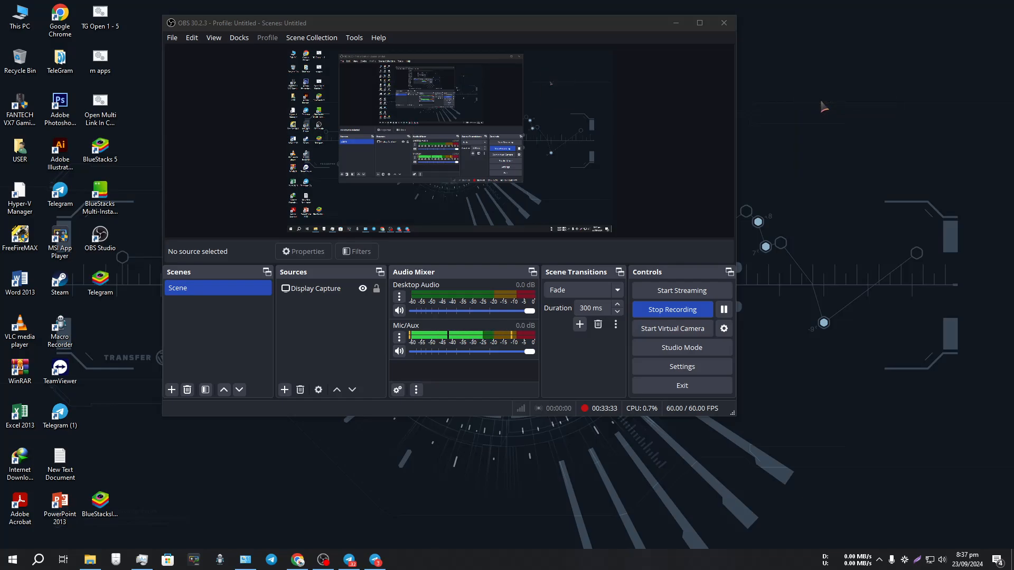
{"action": "right_click", "coordinate": [805, 76]}
{"action": "left_click", "coordinate": [822, 105]}
{"action": "right_click", "coordinate": [819, 58]}
{"action": "left_click", "coordinate": [840, 90]}
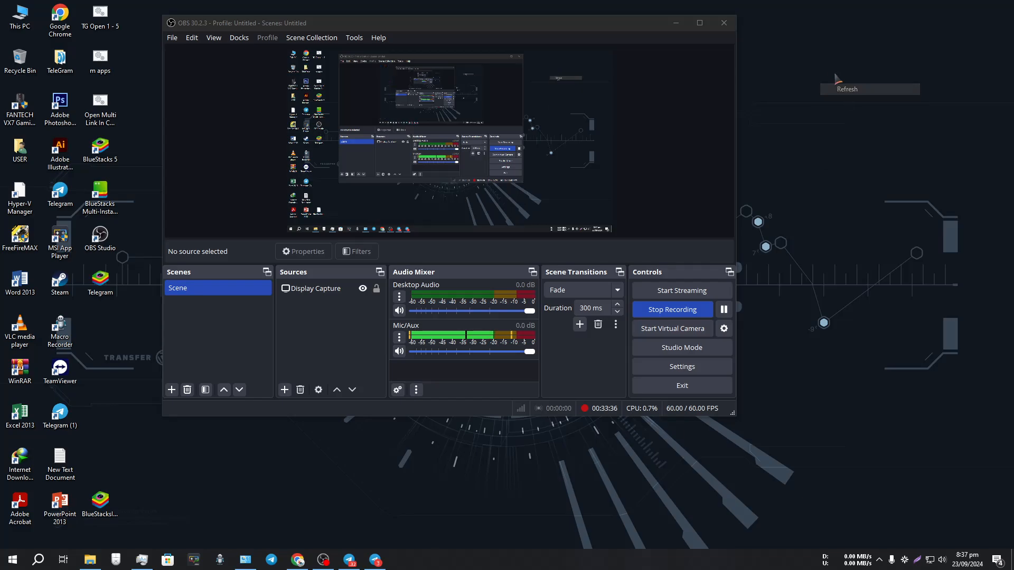
{"action": "right_click", "coordinate": [826, 64]}
{"action": "left_click", "coordinate": [843, 96]}
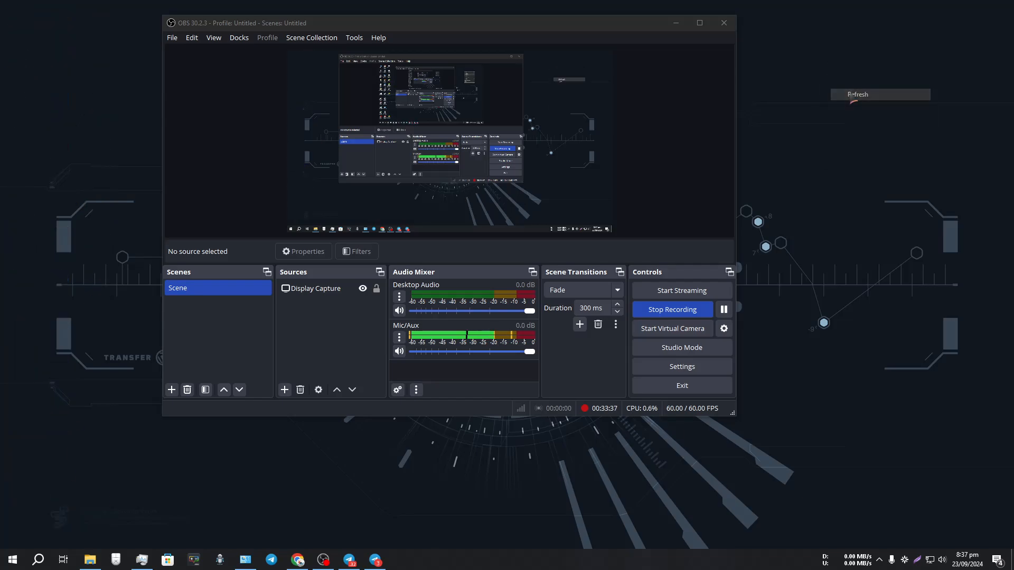
{"action": "right_click", "coordinate": [819, 77]}
{"action": "left_click", "coordinate": [847, 108]}
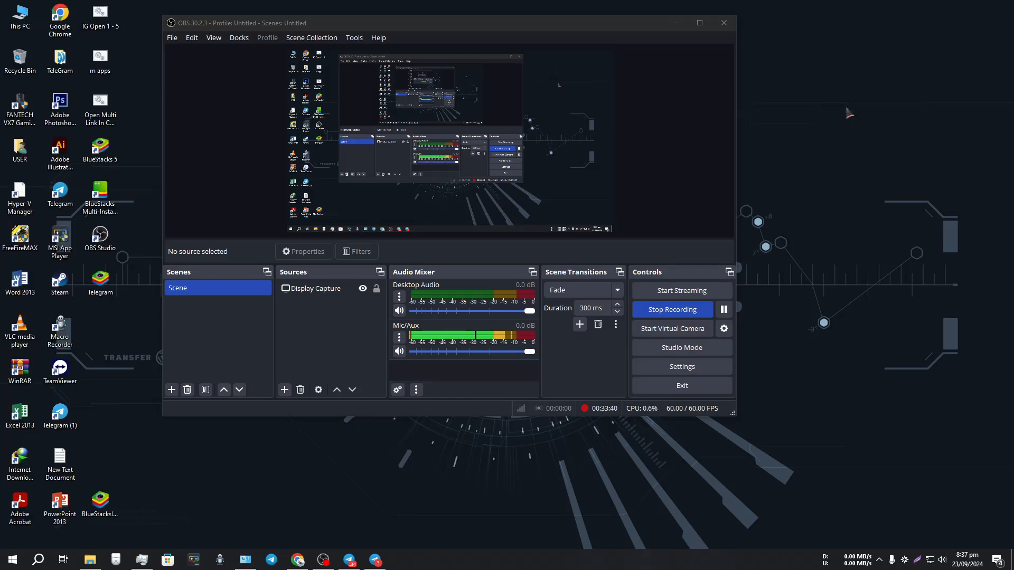